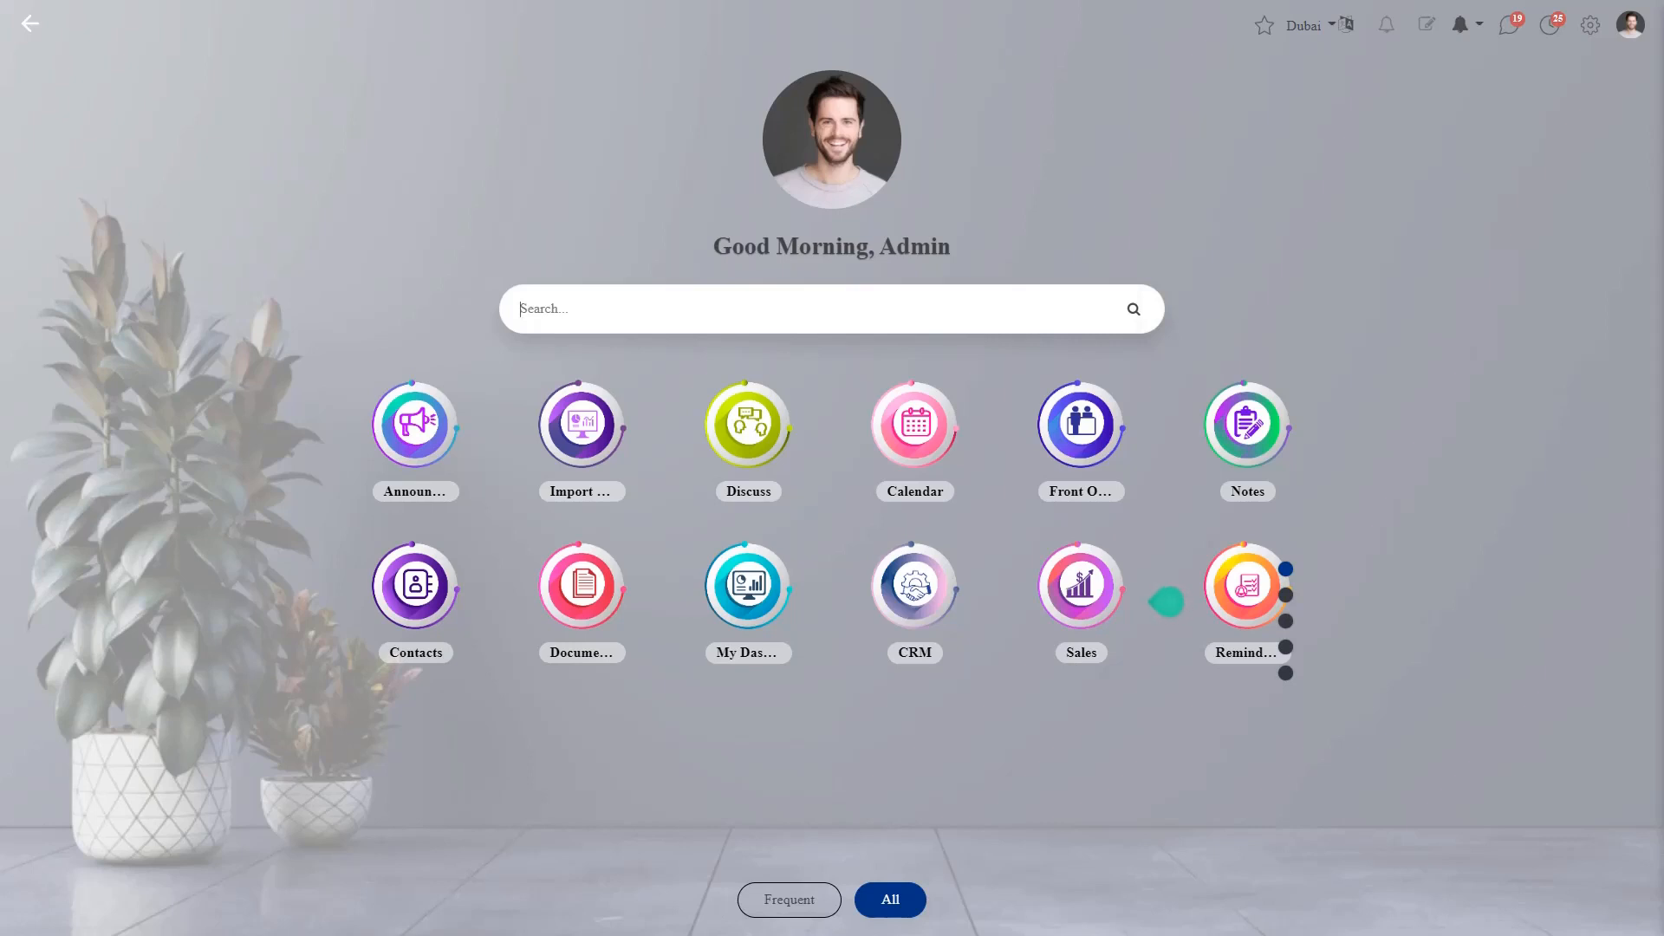
Search for "expense" to open the Expenses app, and bring up the My Expense Reports list.
{"action": "type", "text": "ex"}
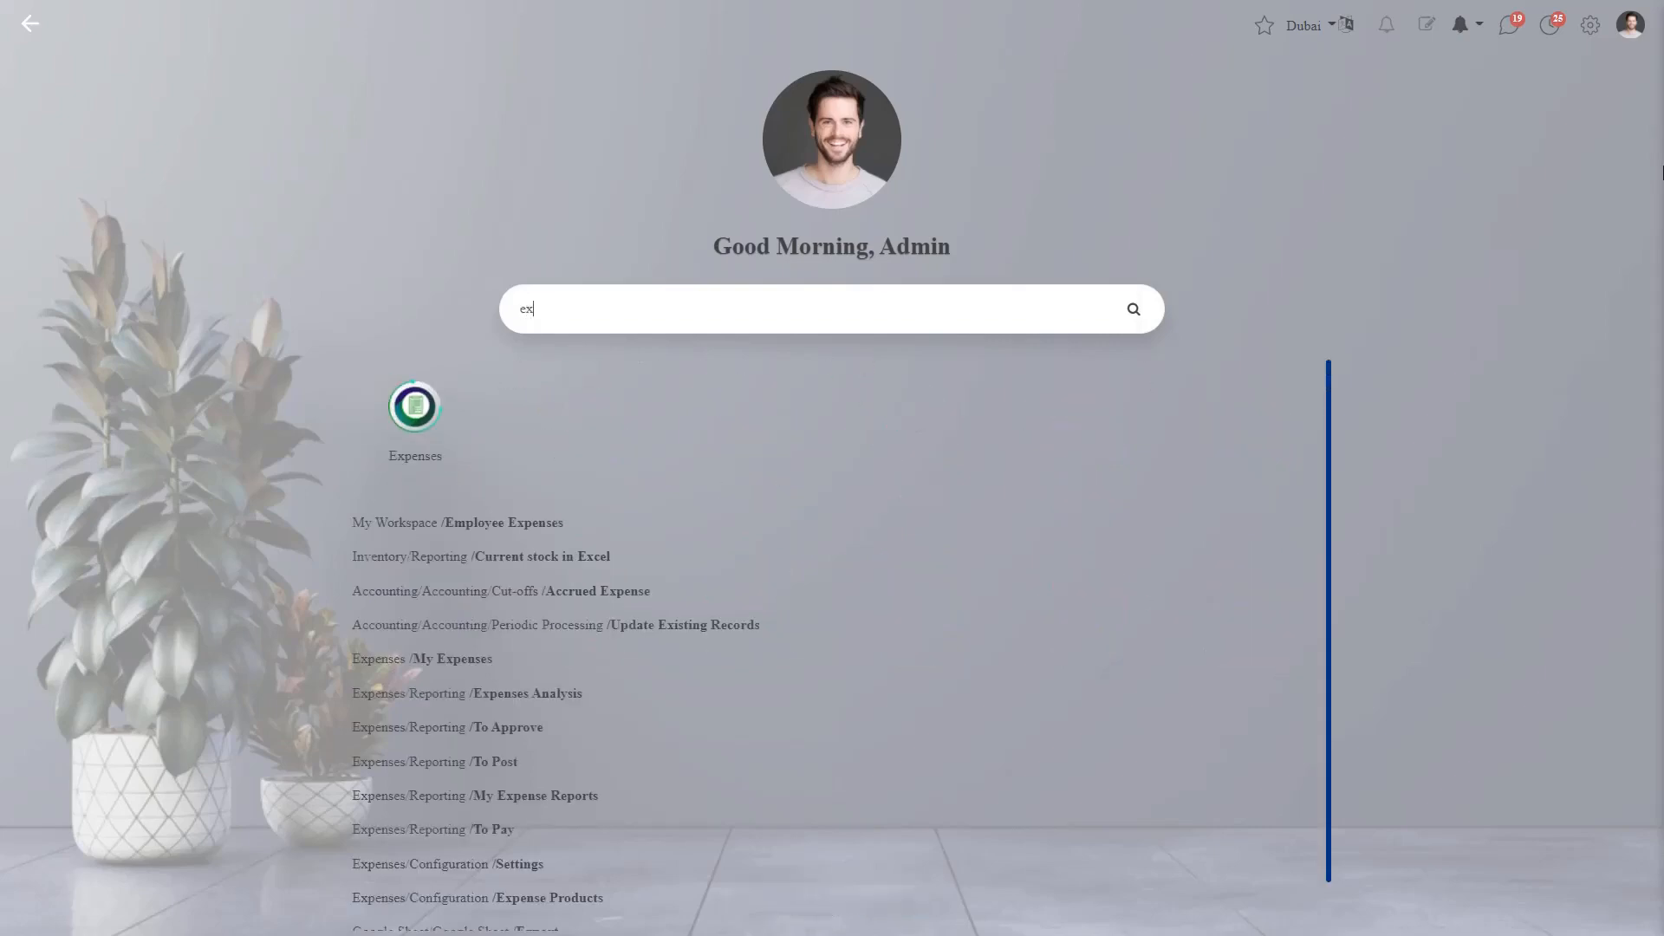
{"action": "type", "text": "pense"}
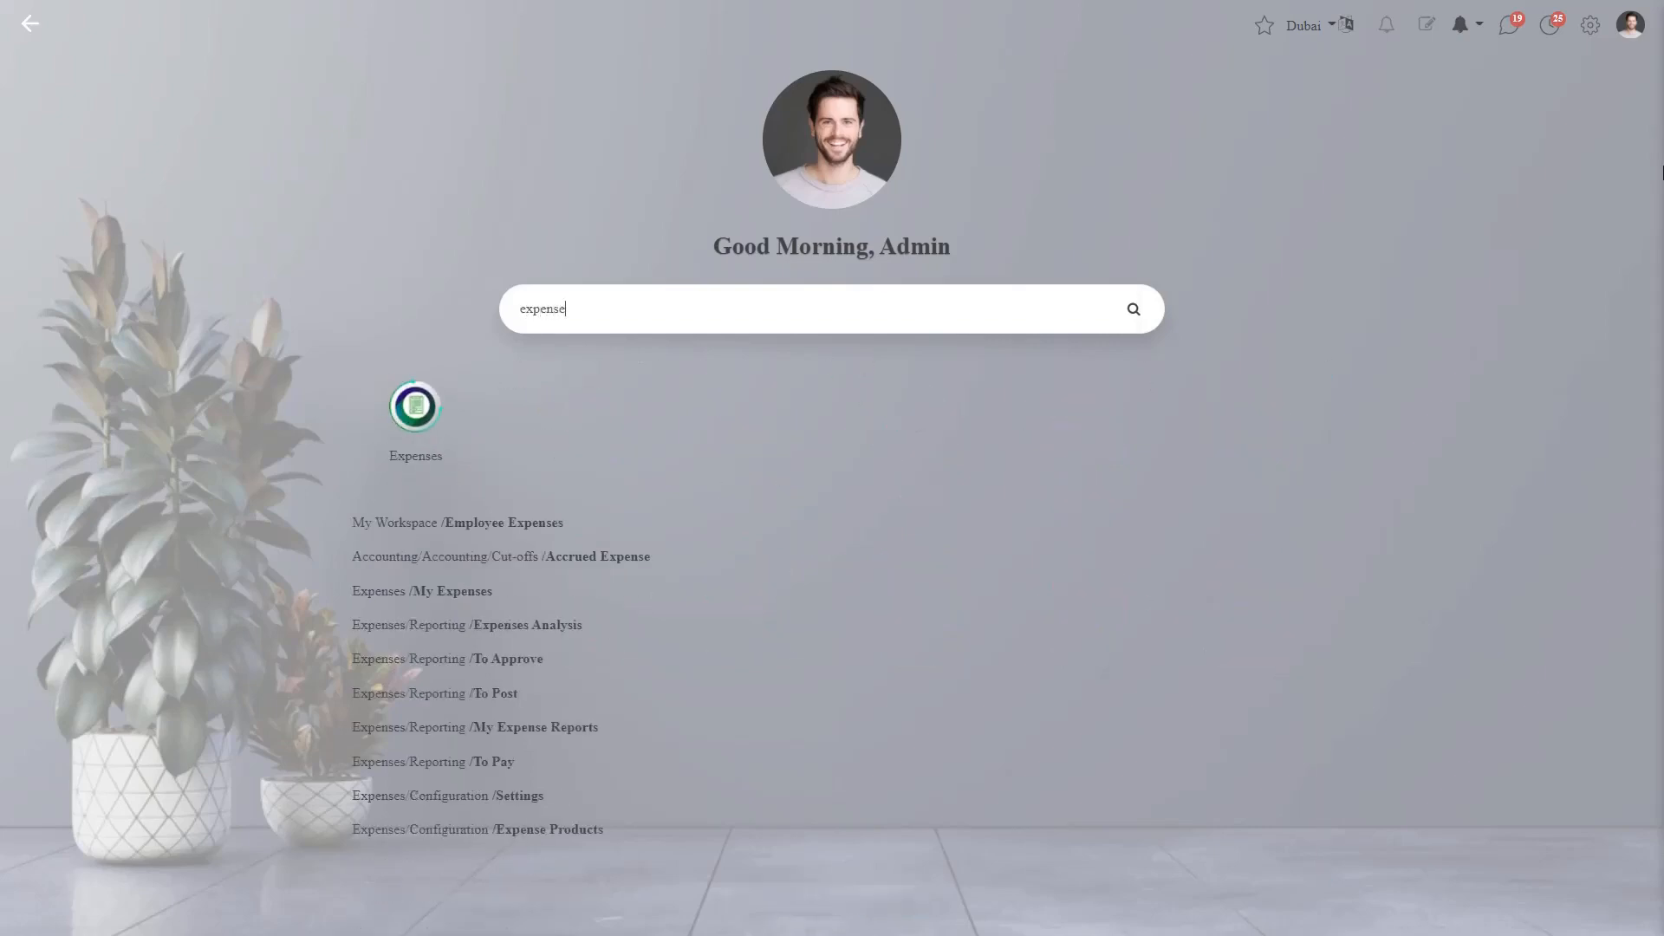
{"action": "key", "text": "Return"}
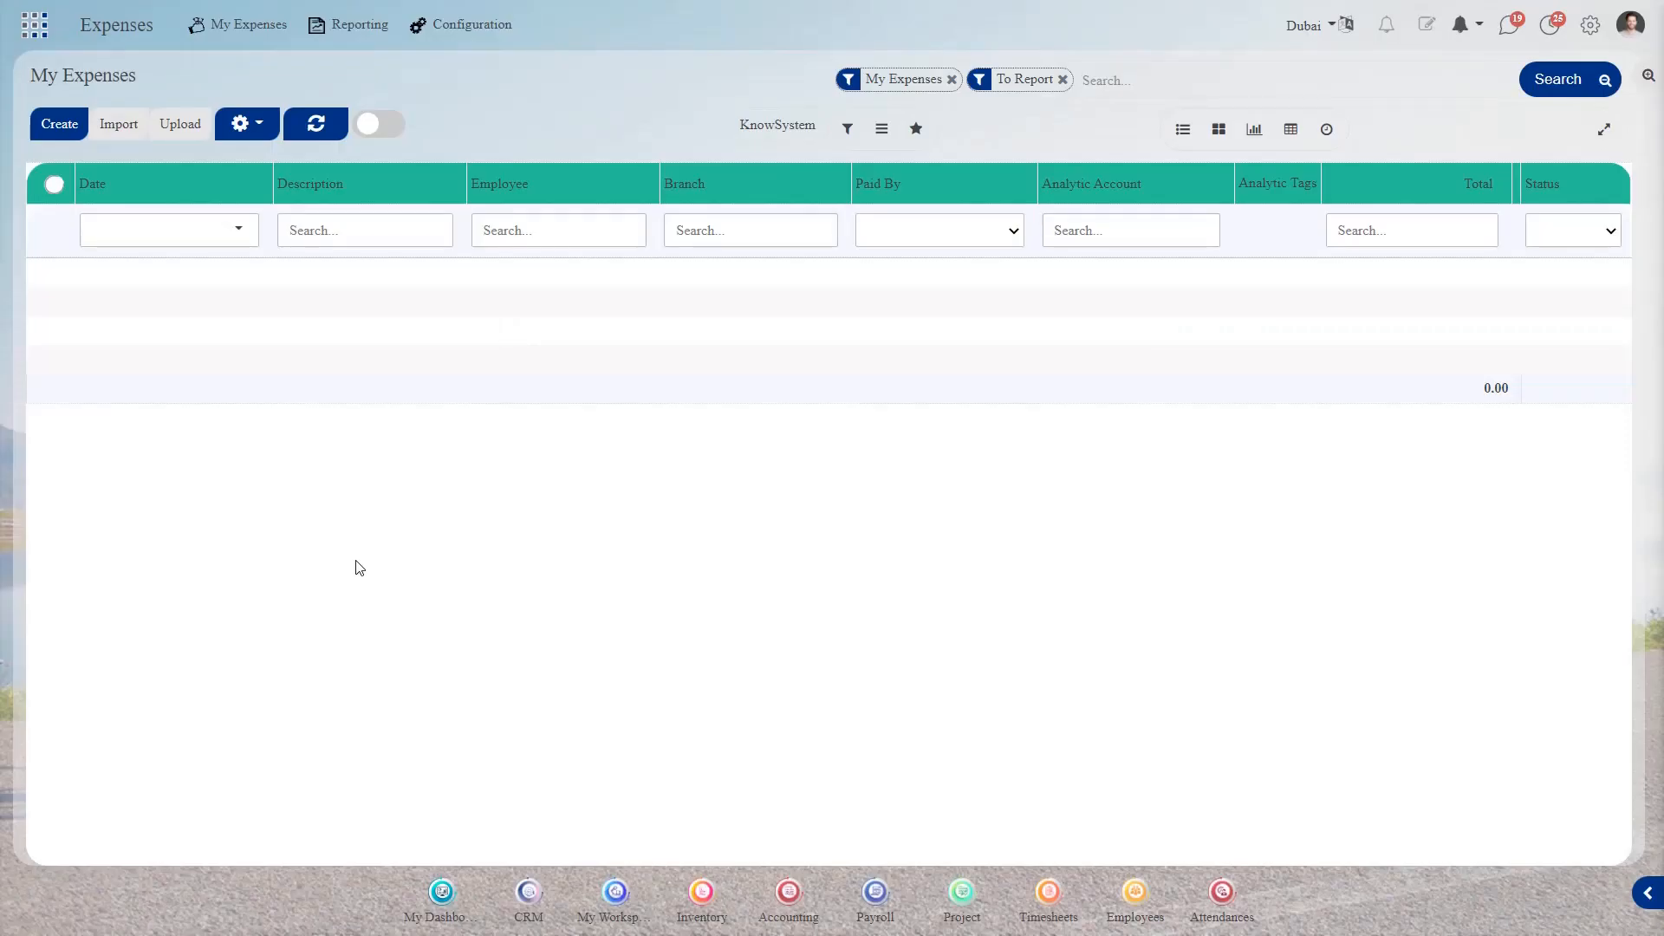
{"action": "left_click", "coordinate": [381, 23]}
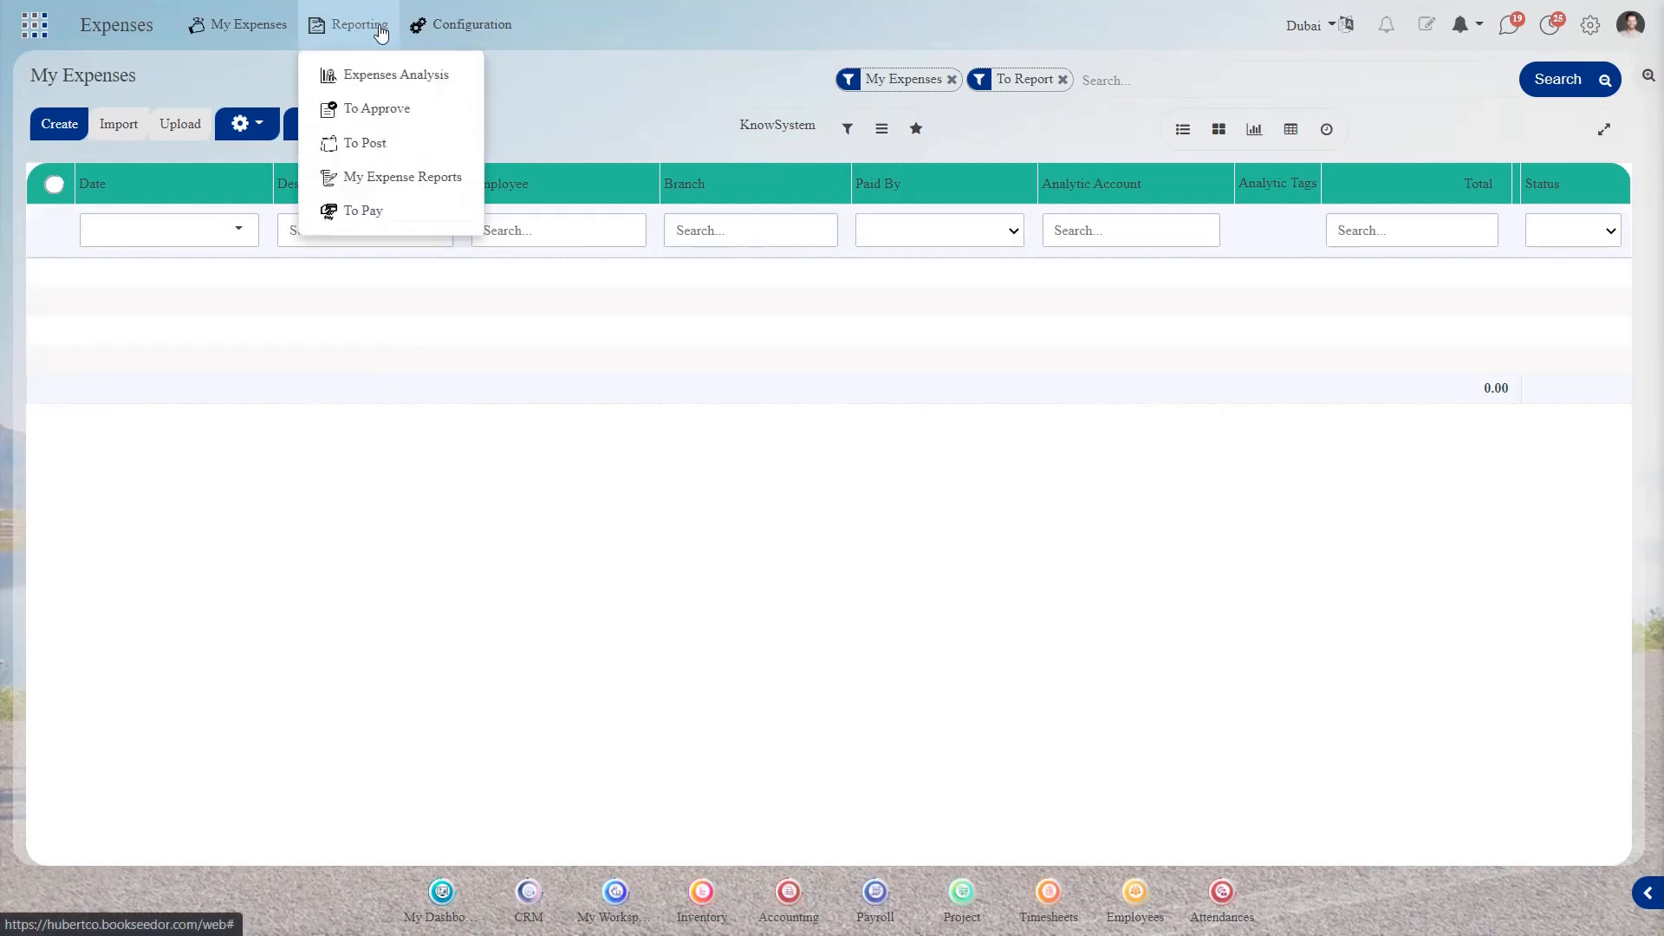
{"action": "left_click", "coordinate": [358, 176]}
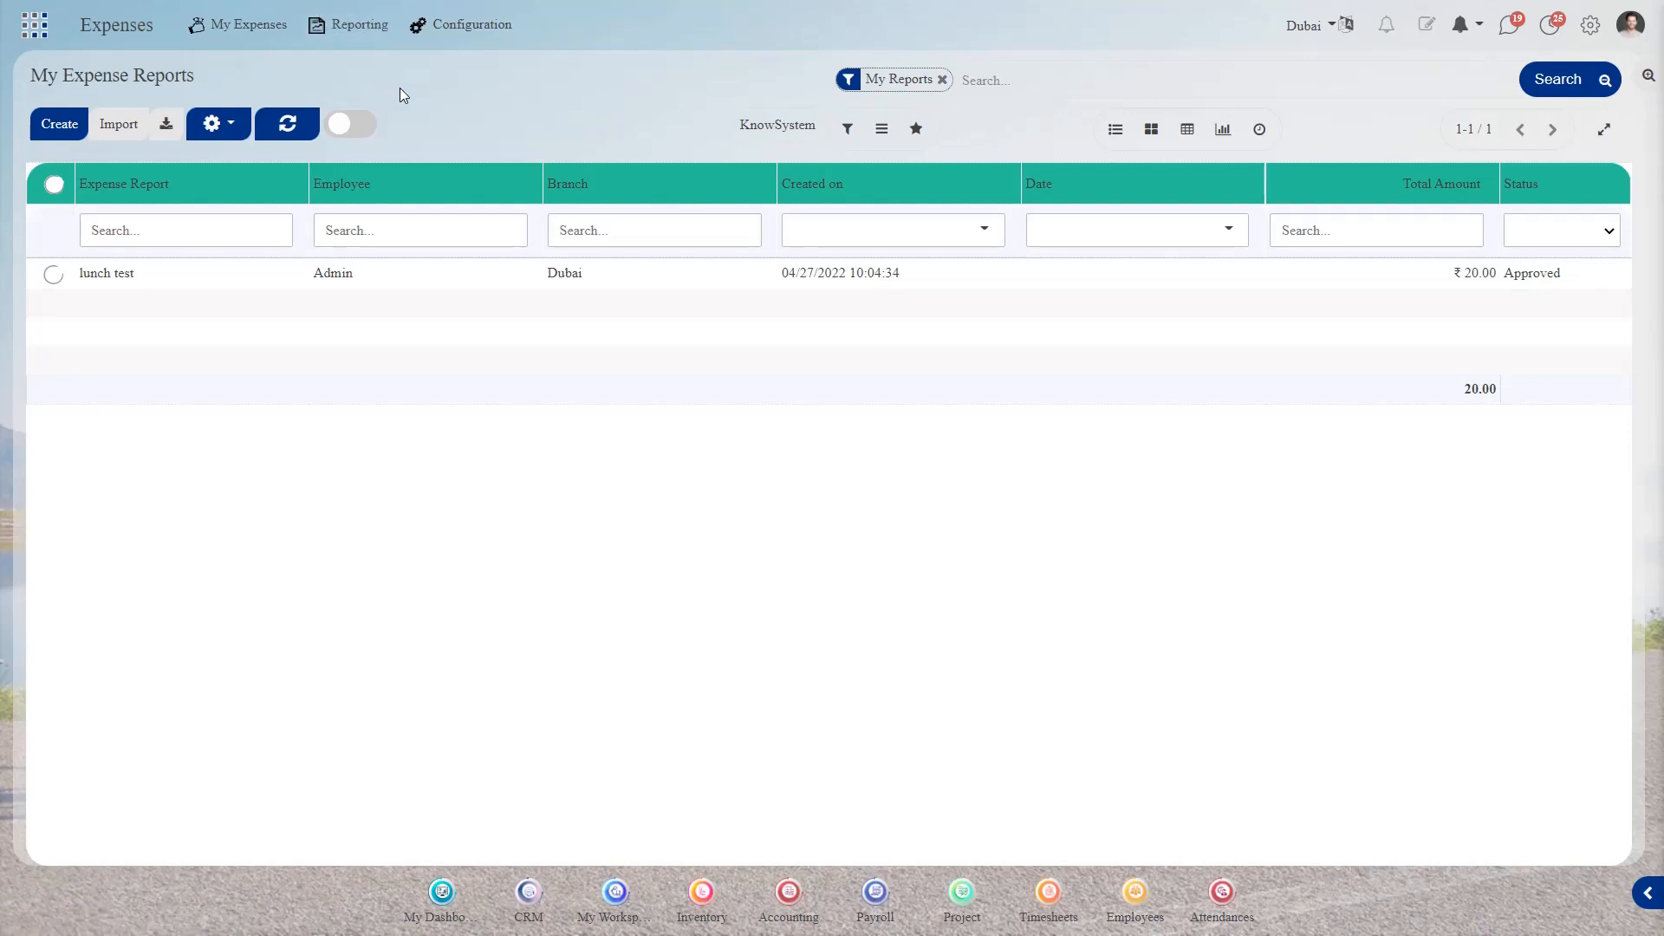
Start a new expense product named "Biscuits" and set its product type to Storable Product.
{"action": "left_click", "coordinate": [492, 10]}
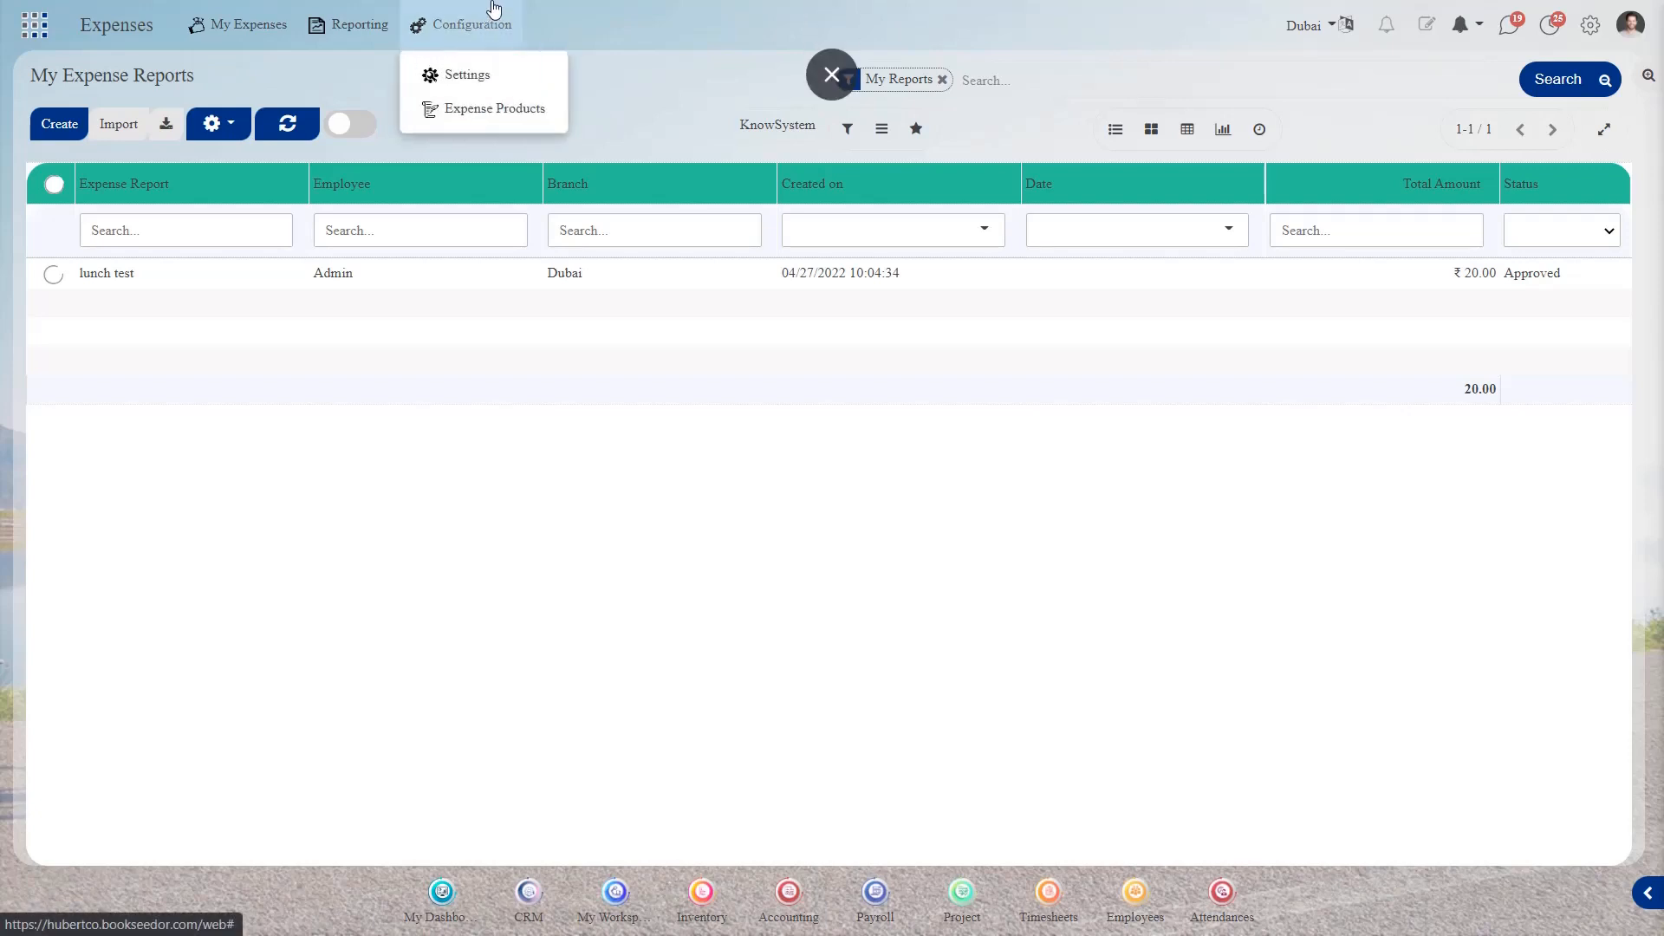
{"action": "left_click", "coordinate": [471, 111]}
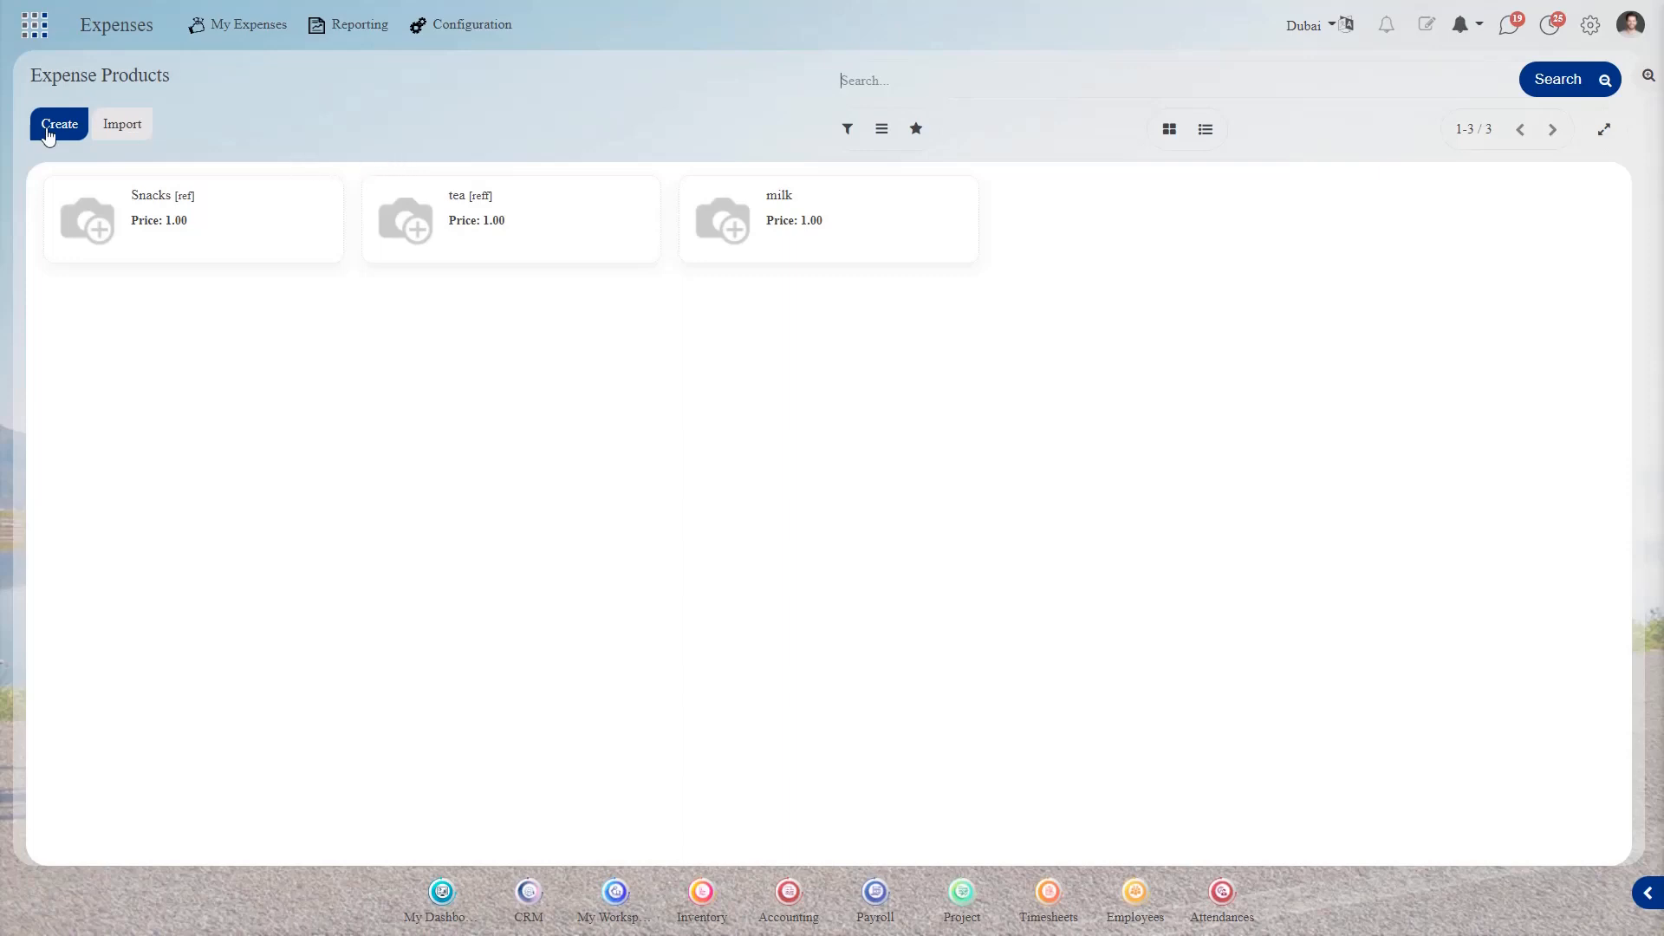
{"action": "left_click", "coordinate": [42, 130]}
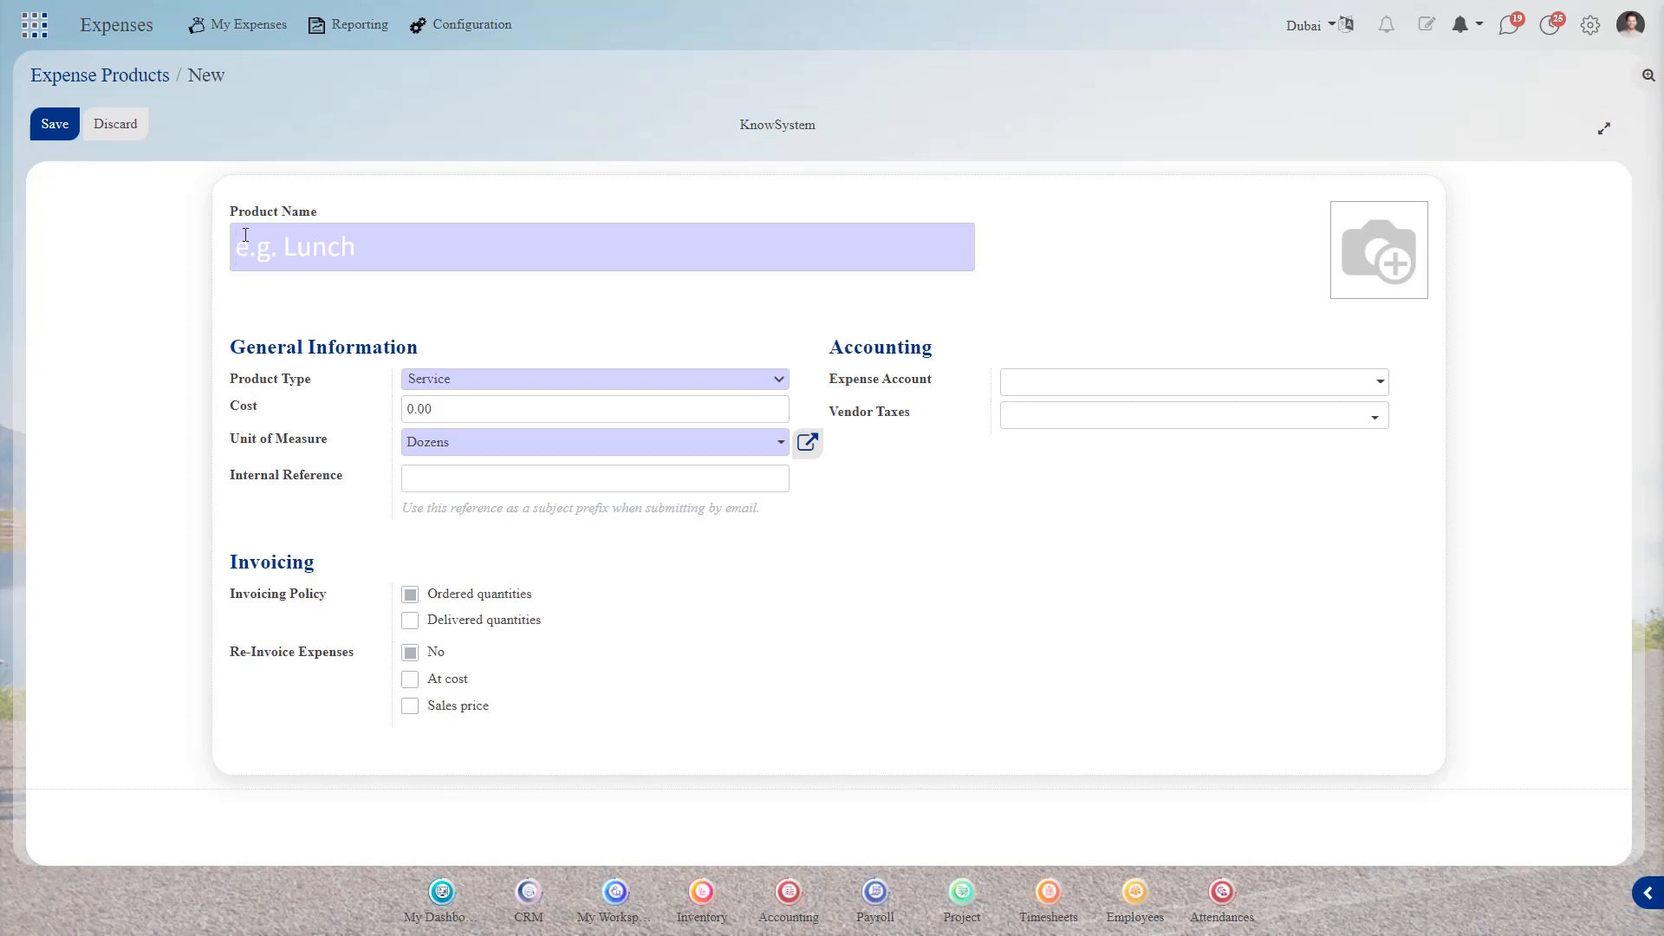
{"action": "type", "text": "Biscuits"}
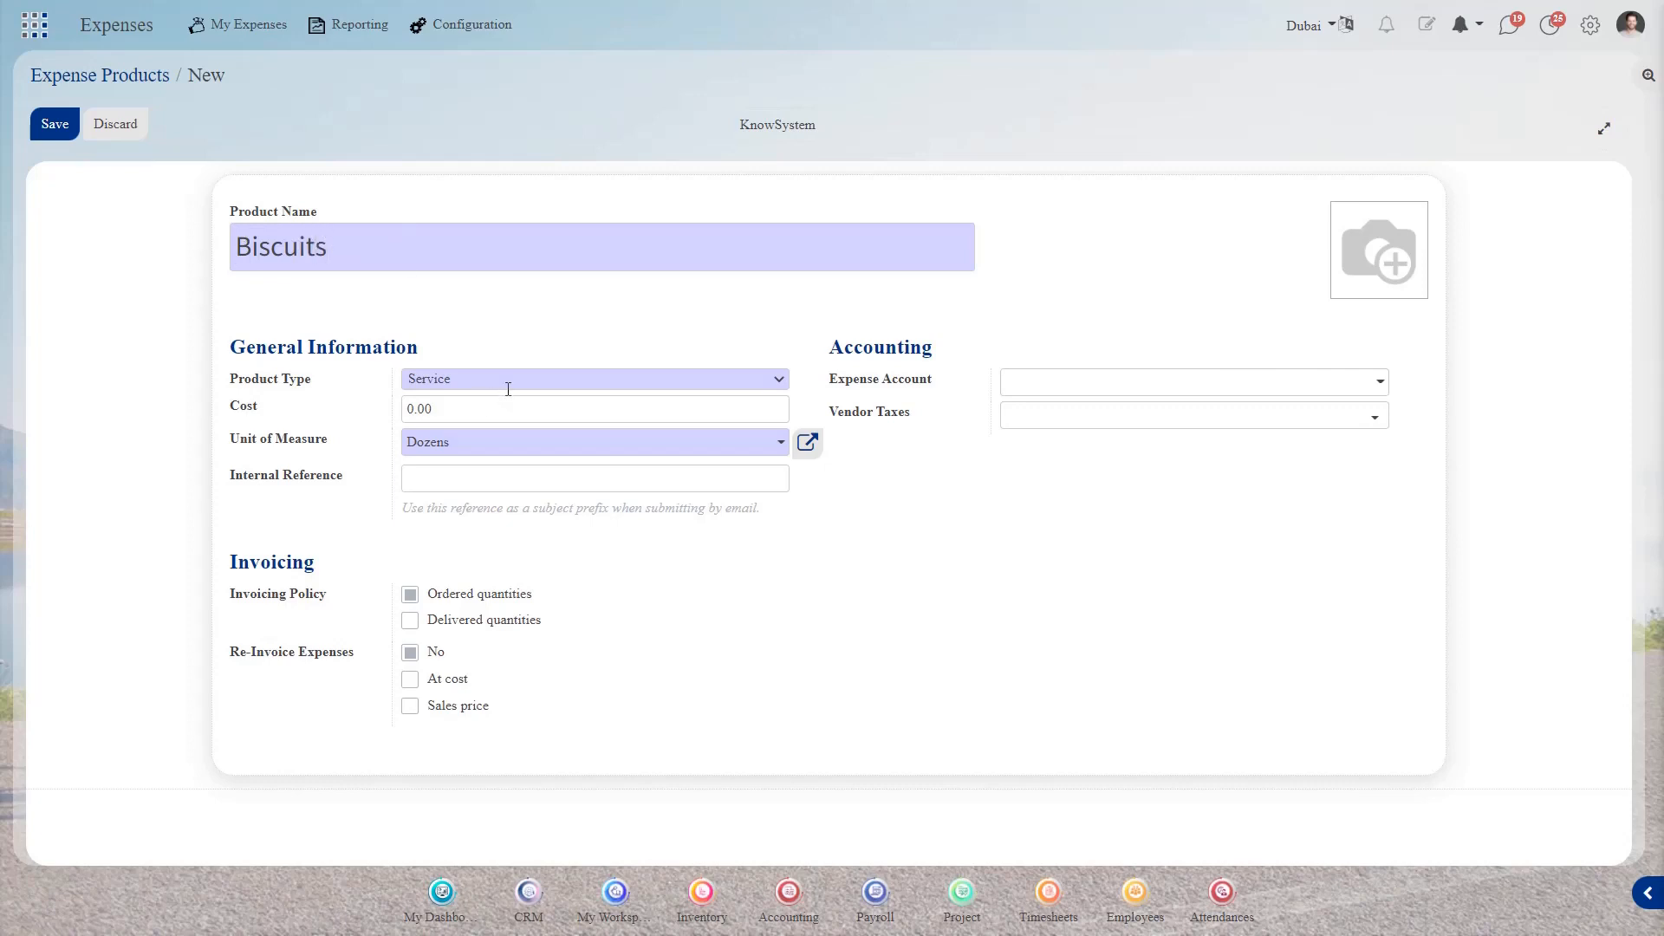
{"action": "left_click", "coordinate": [508, 387]}
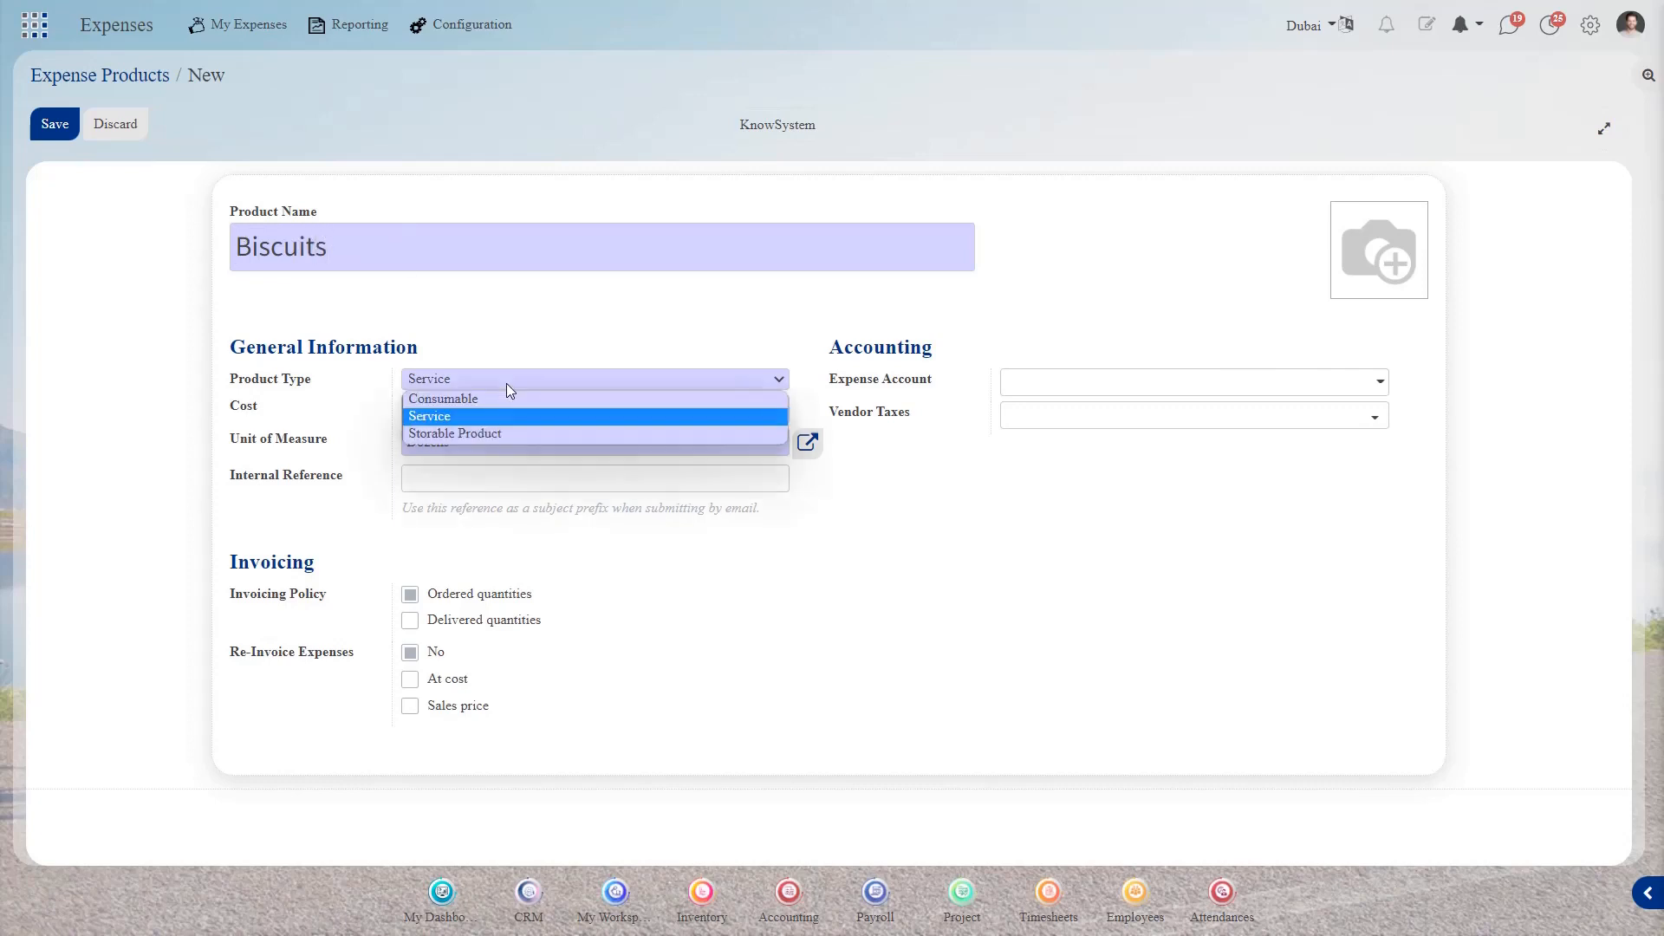
{"action": "left_click", "coordinate": [493, 434]}
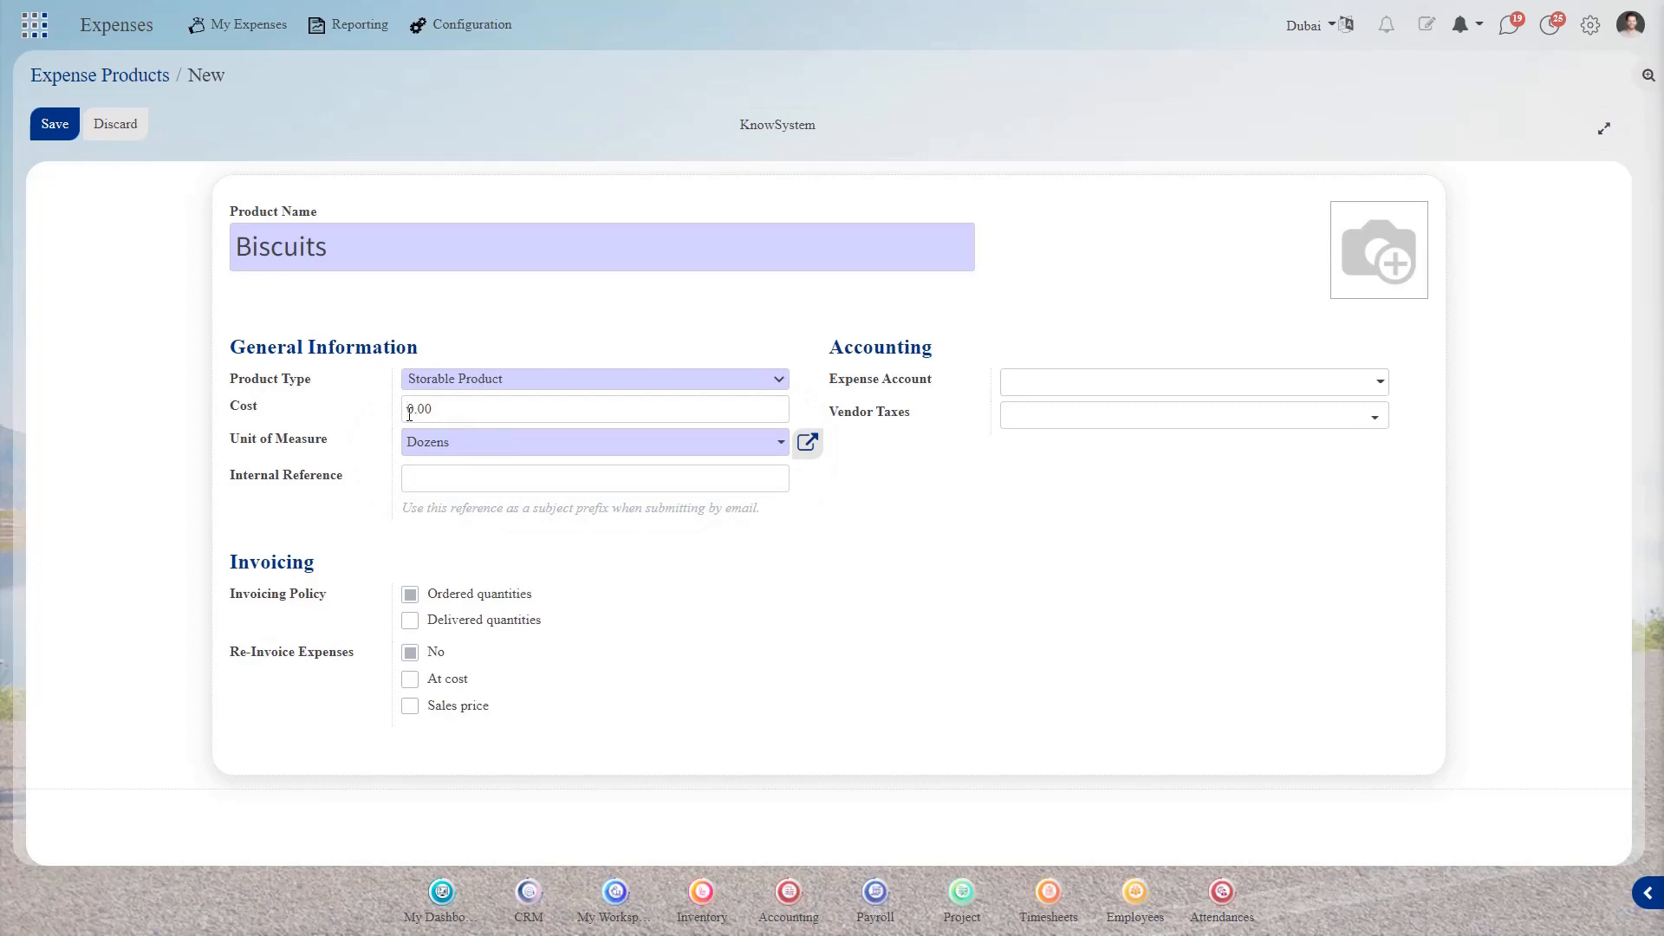
Set the Biscuits product's cost to 25.00 and its unit of measure to UNIT, and save the product.
{"action": "left_click", "coordinate": [410, 411]}
{"action": "type", "text": "2"}
{"action": "key", "text": "shift+Right"}
{"action": "type", "text": "5"}
{"action": "left_click", "coordinate": [554, 453]}
{"action": "type", "text": "u"}
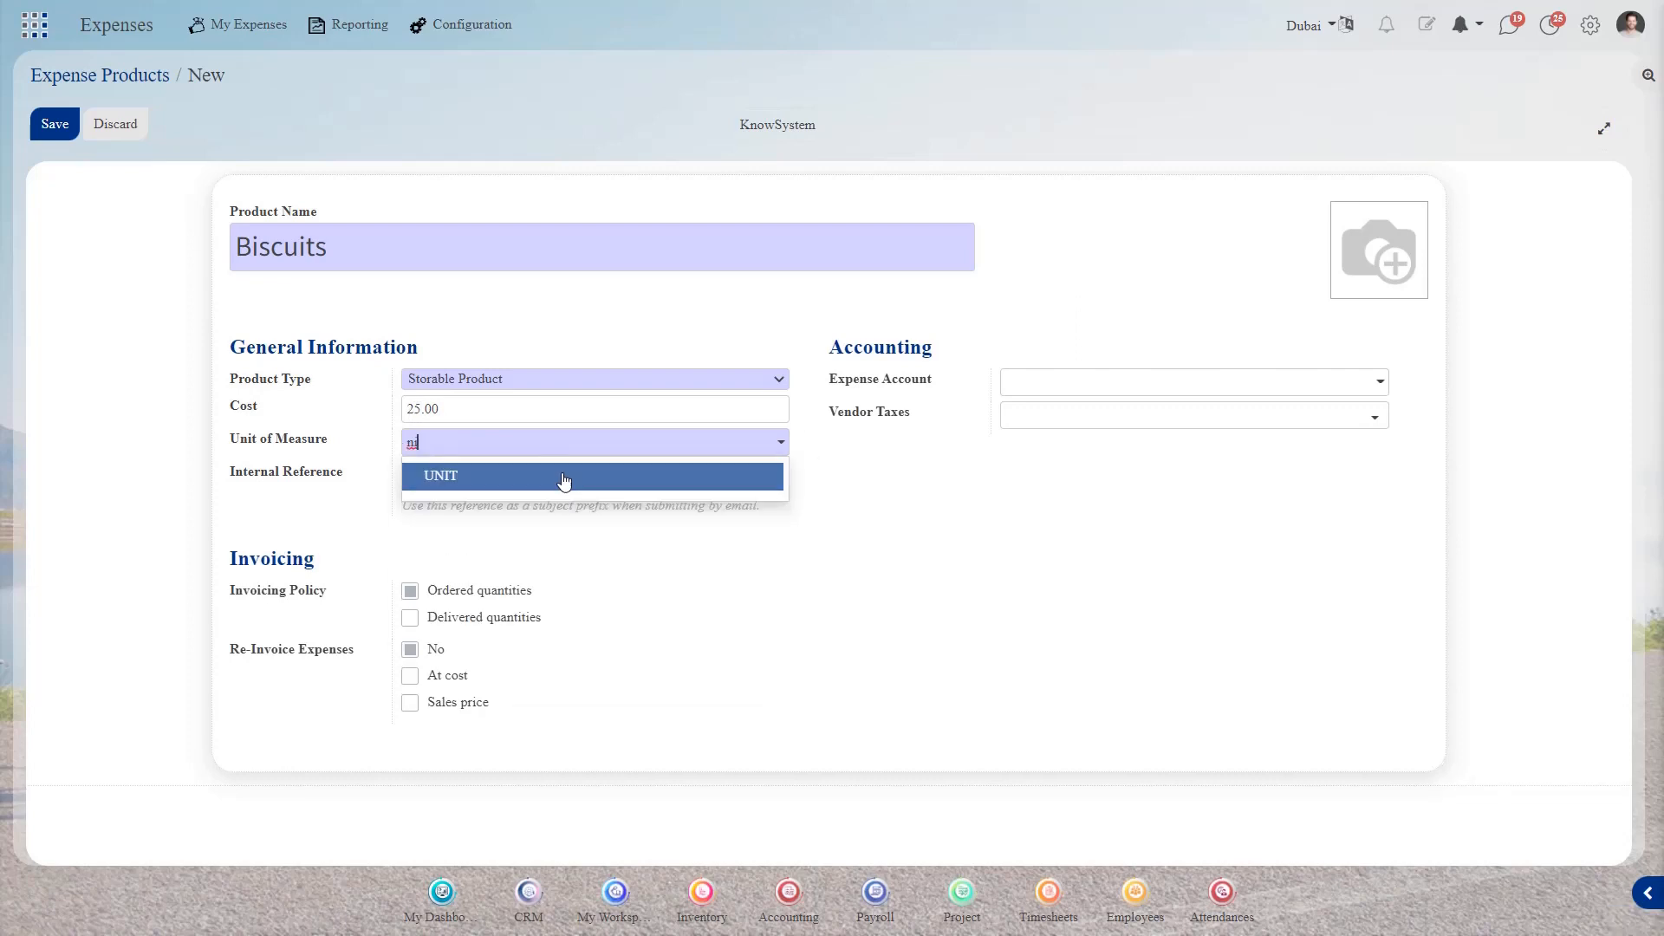
{"action": "left_click", "coordinate": [564, 479]}
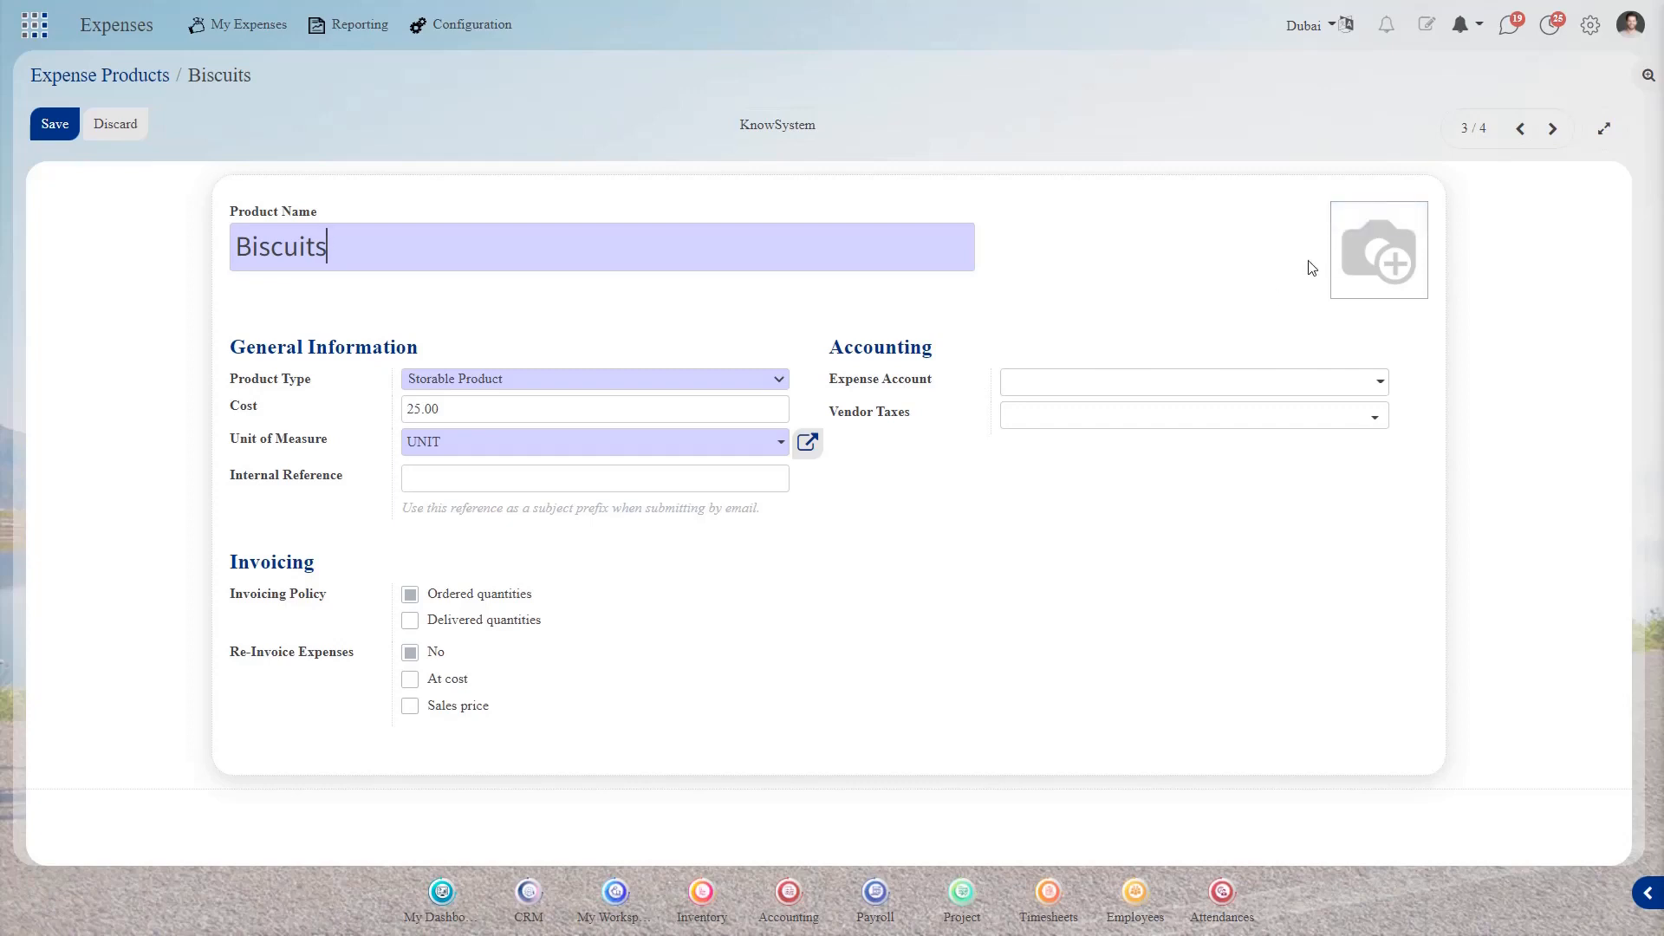
{"action": "mouse_move", "coordinate": [1345, 257]}
{"action": "left_click", "coordinate": [51, 126]}
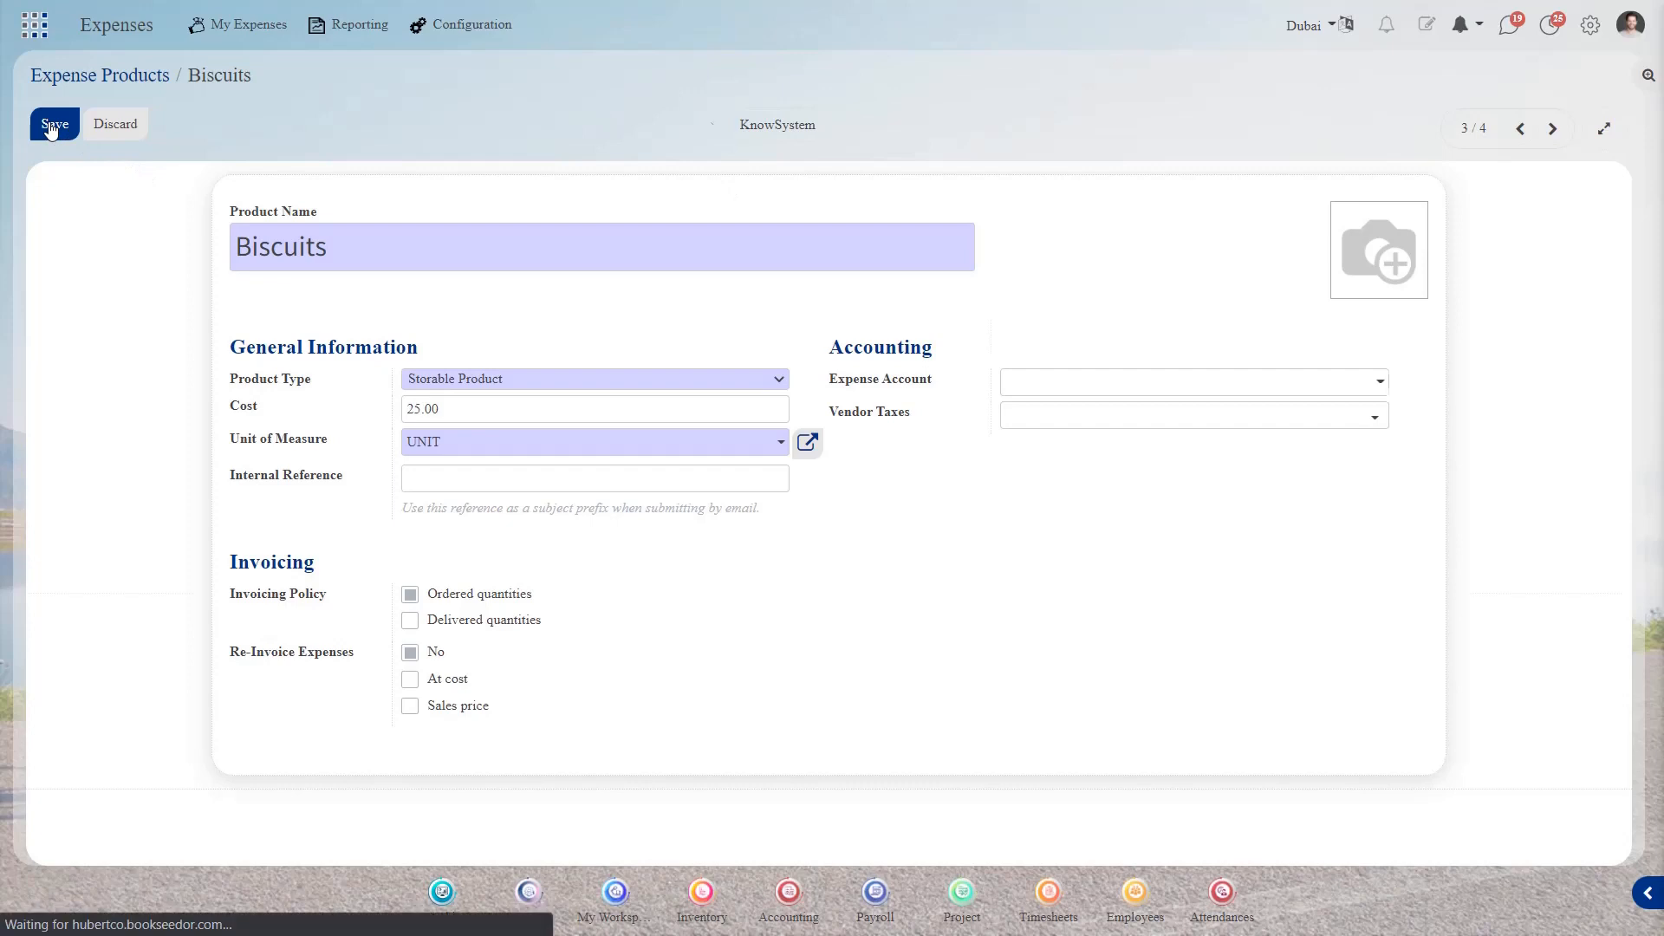
{"action": "left_click", "coordinate": [92, 83]}
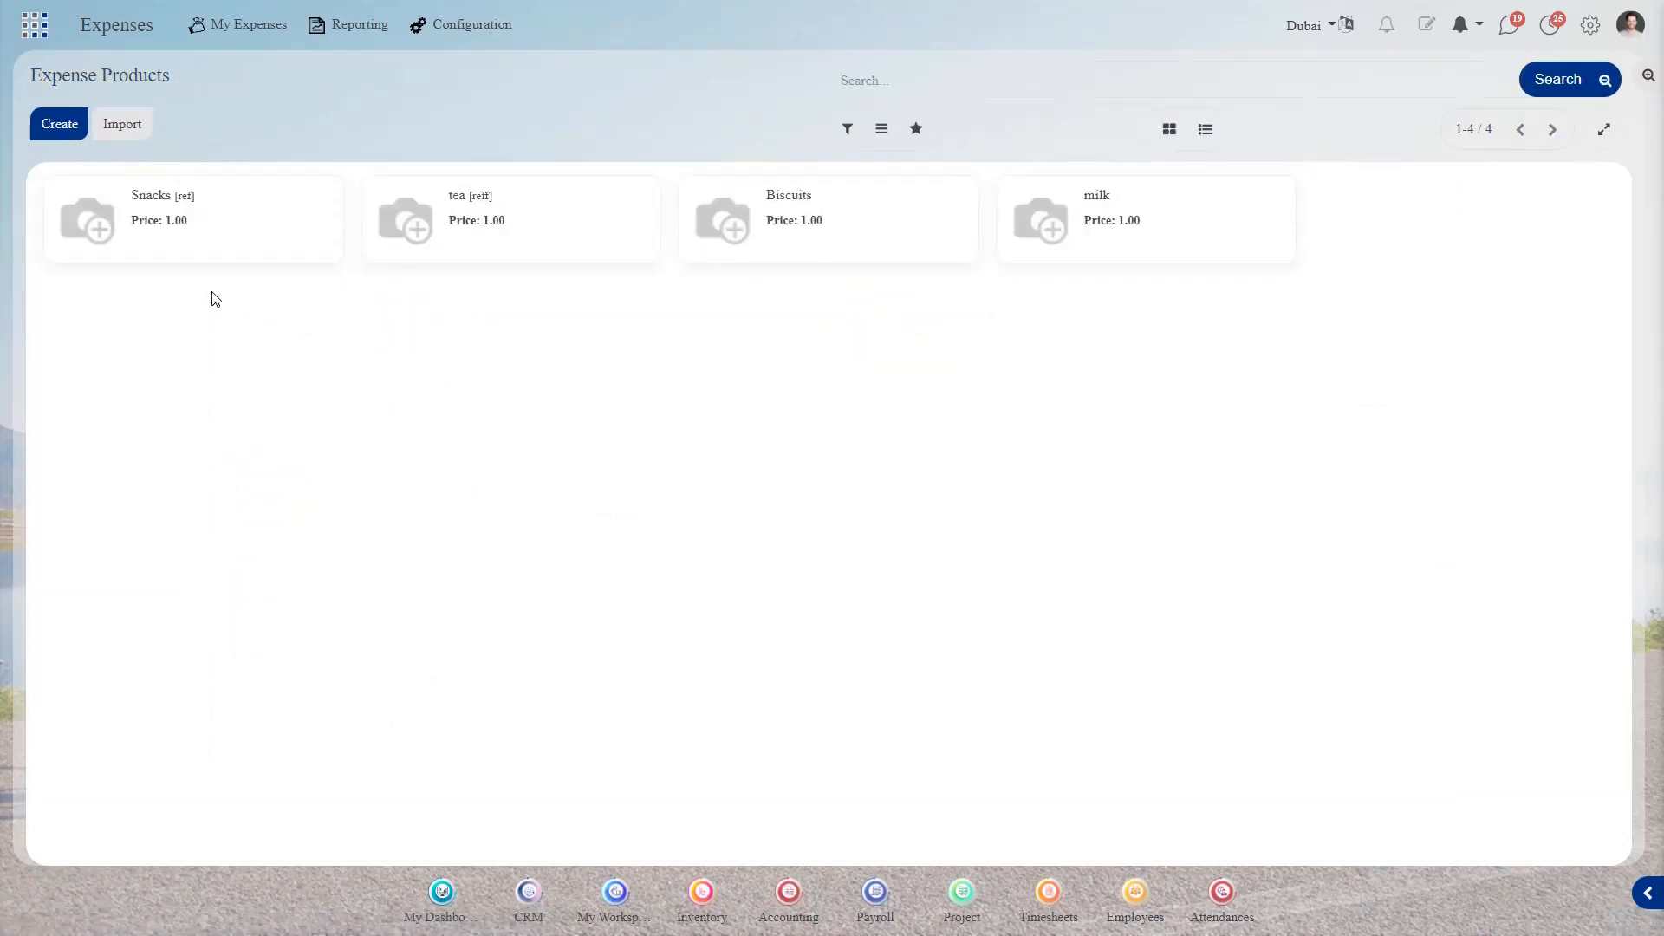
Start a new entry in My Expenses with the description "Biscuits" and the product [ref] Snacks.
{"action": "left_click", "coordinate": [248, 26]}
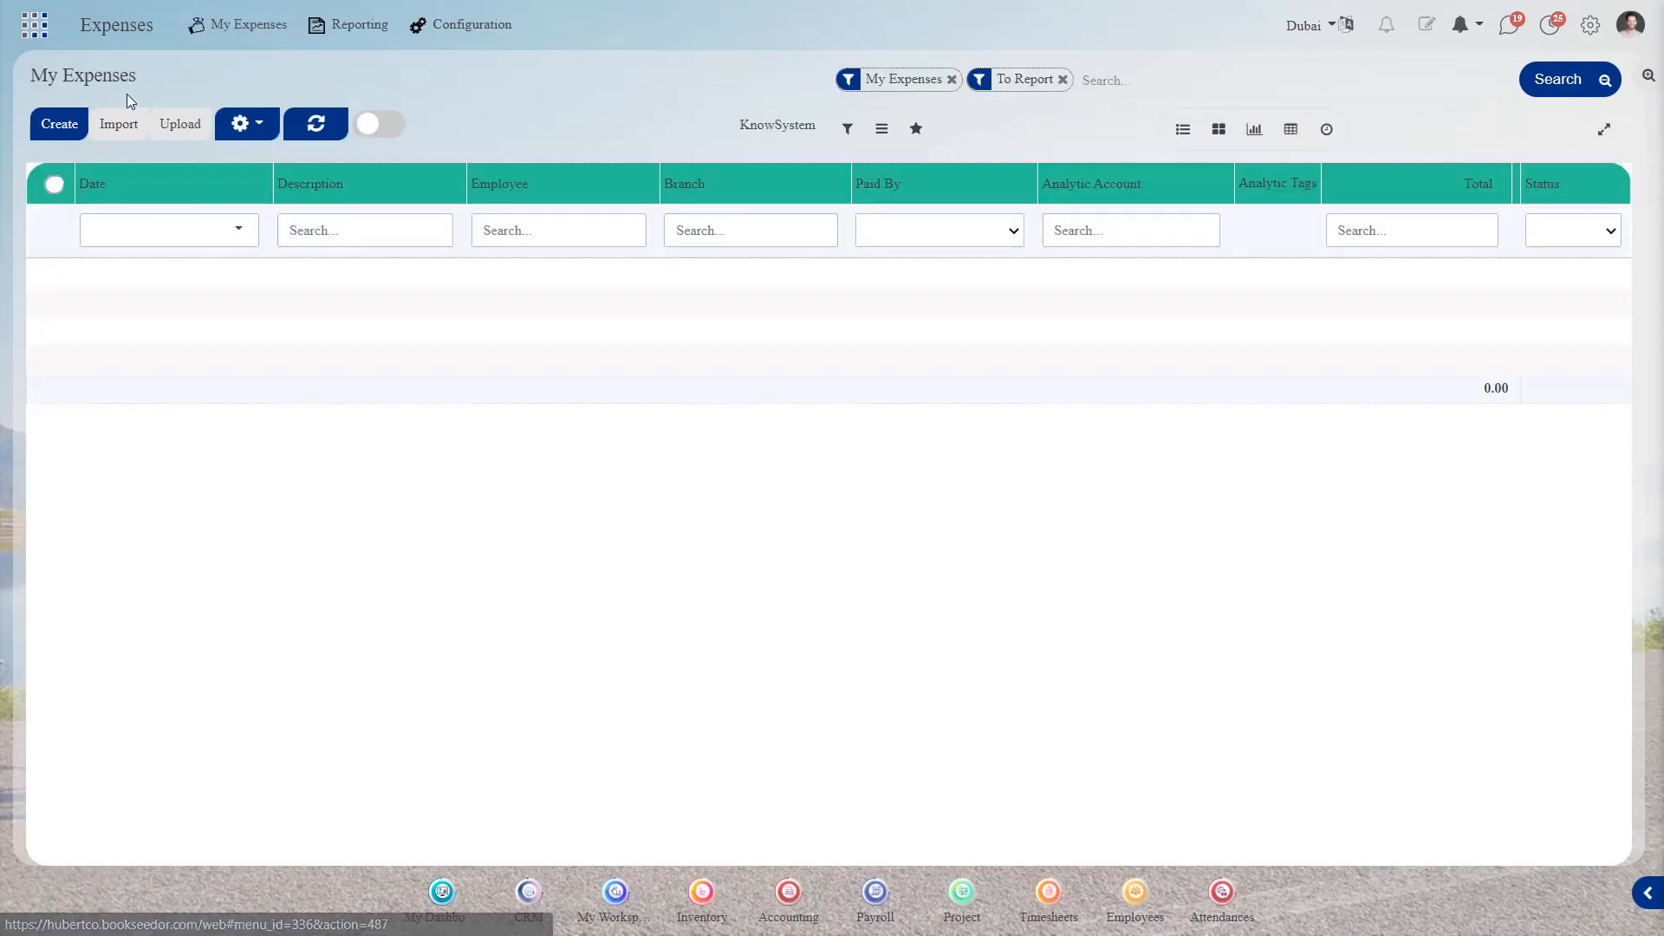
{"action": "left_click", "coordinate": [60, 123]}
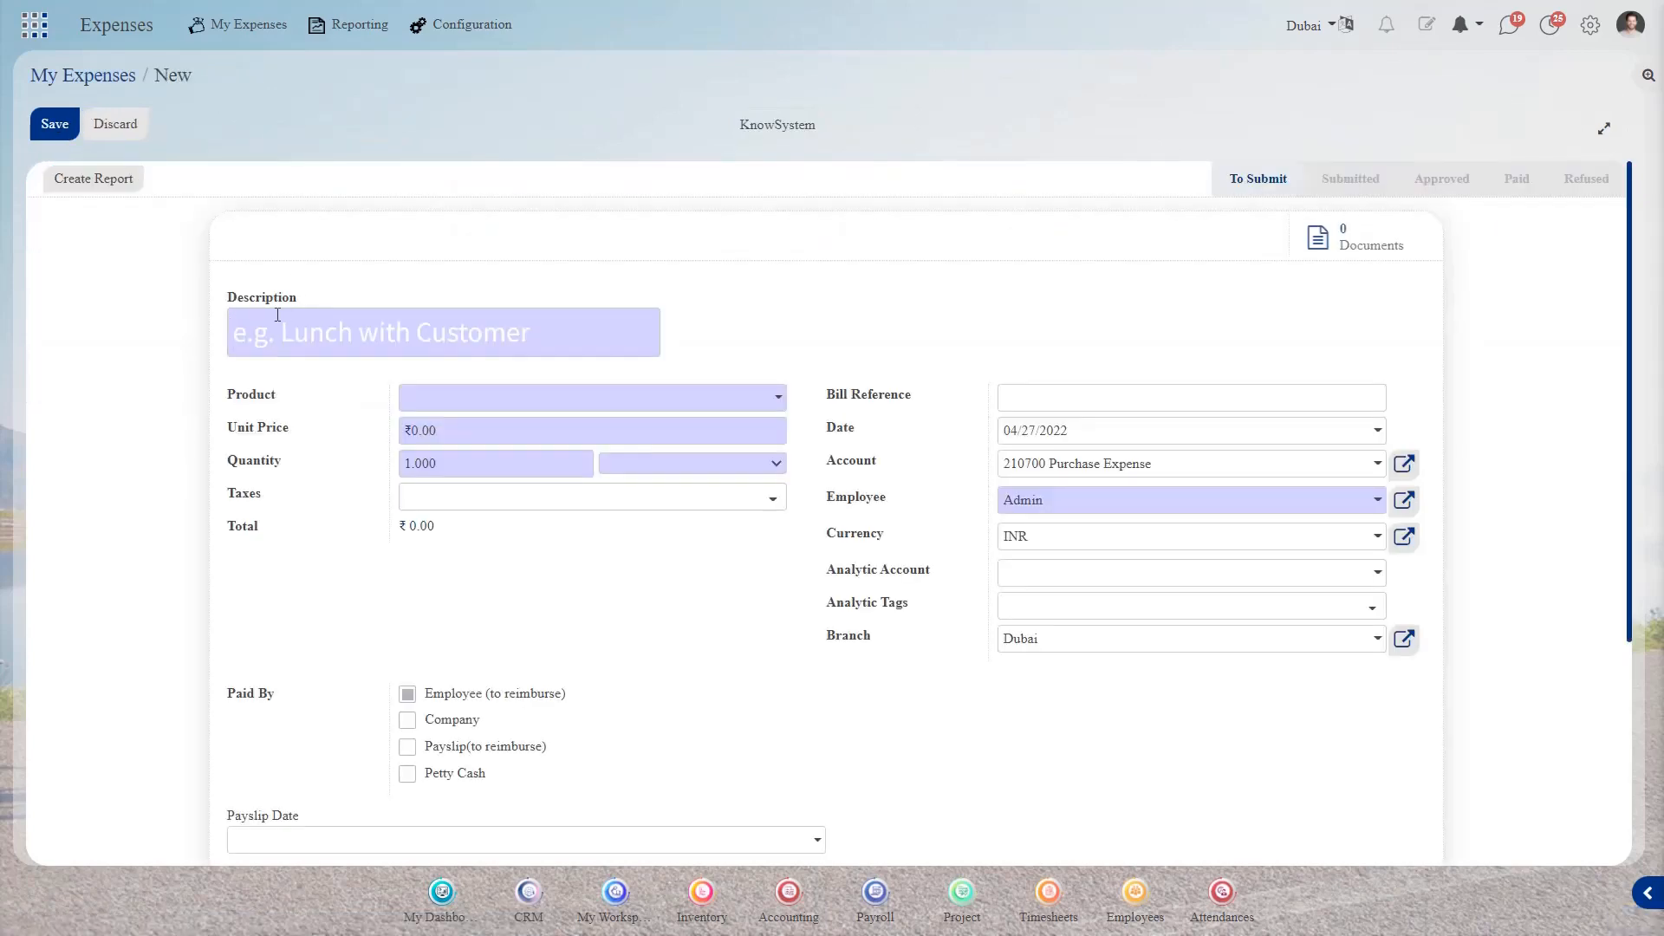
{"action": "type", "text": "B"}
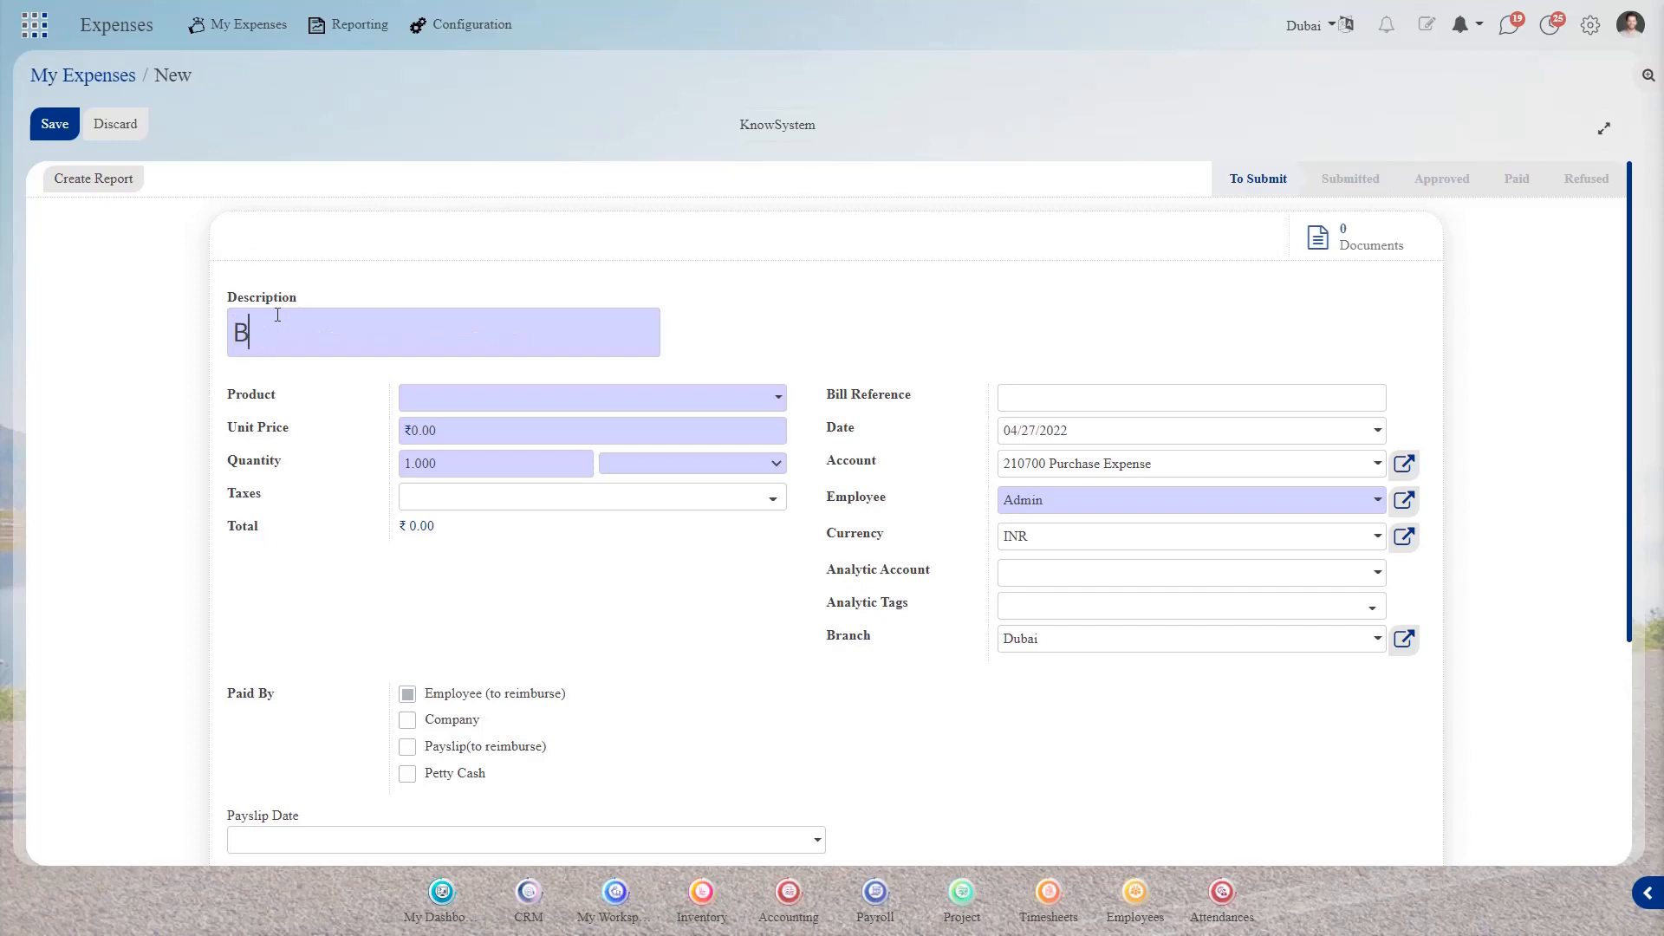
{"action": "type", "text": "iscuits"}
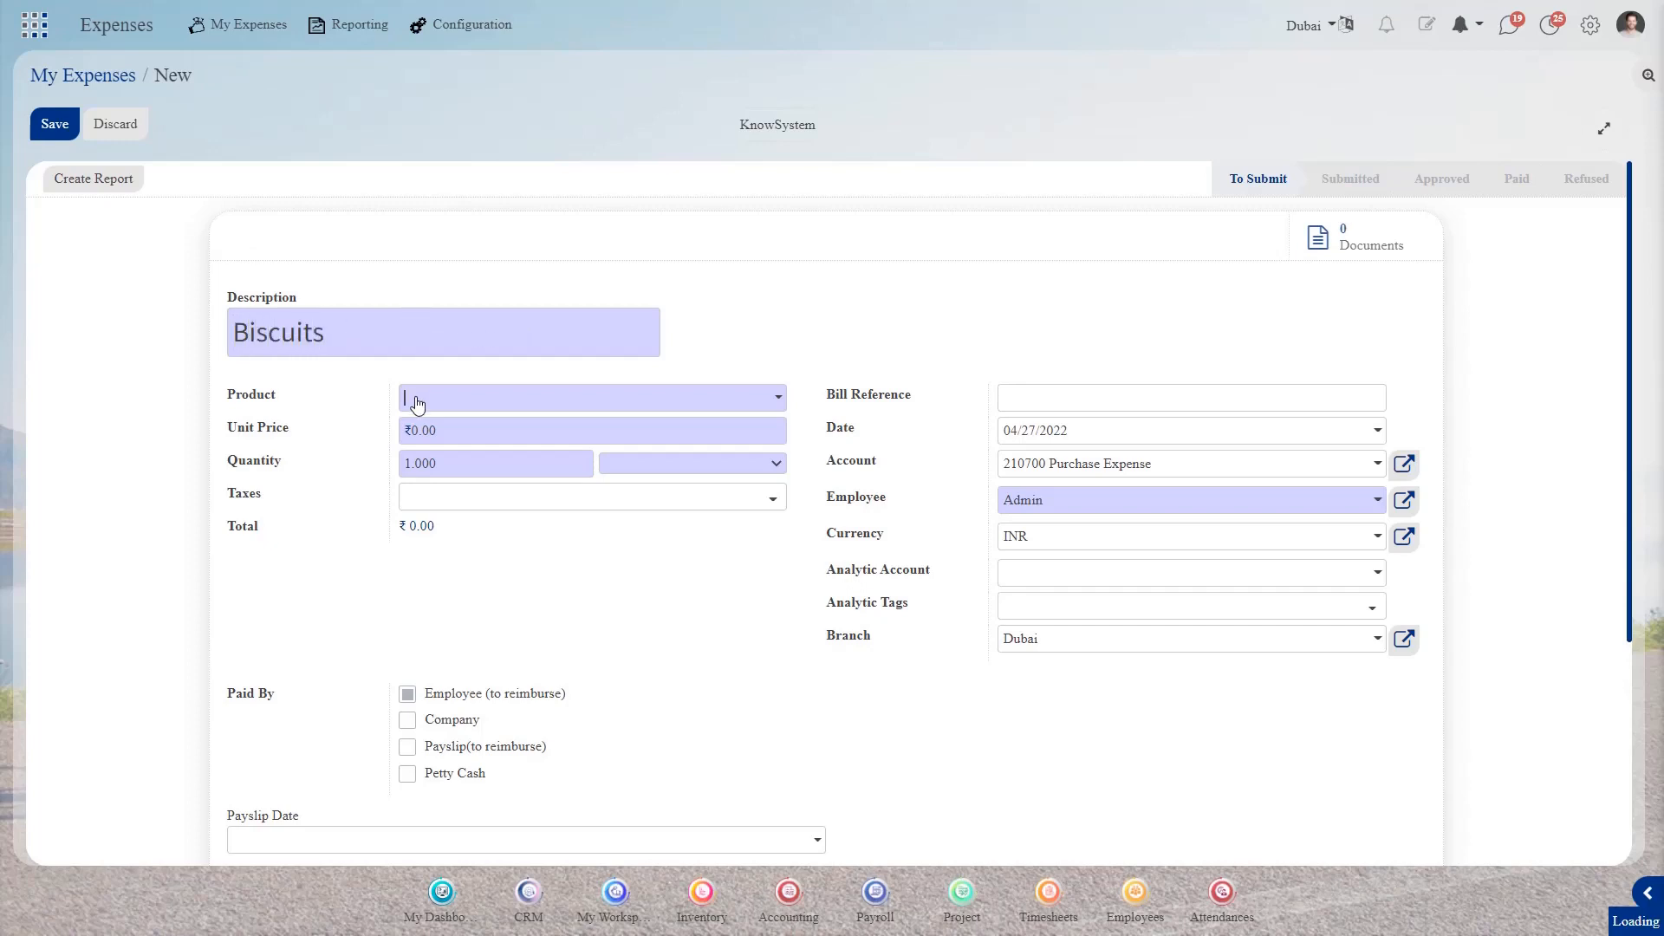
{"action": "left_click", "coordinate": [475, 411]}
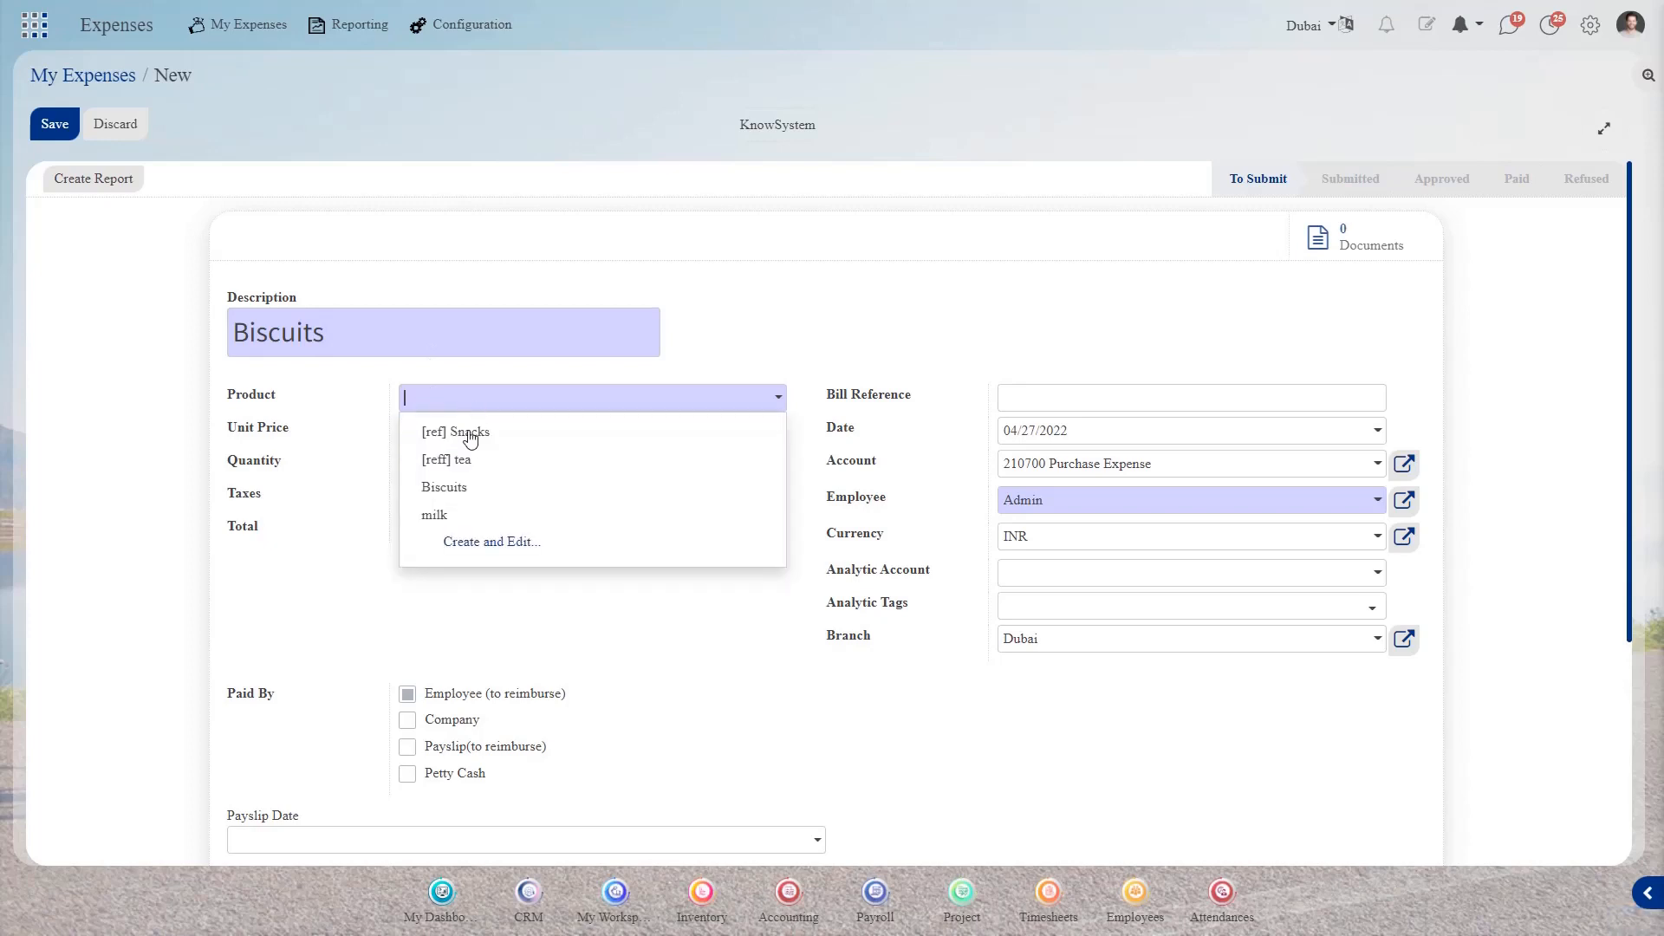
{"action": "left_click", "coordinate": [491, 434]}
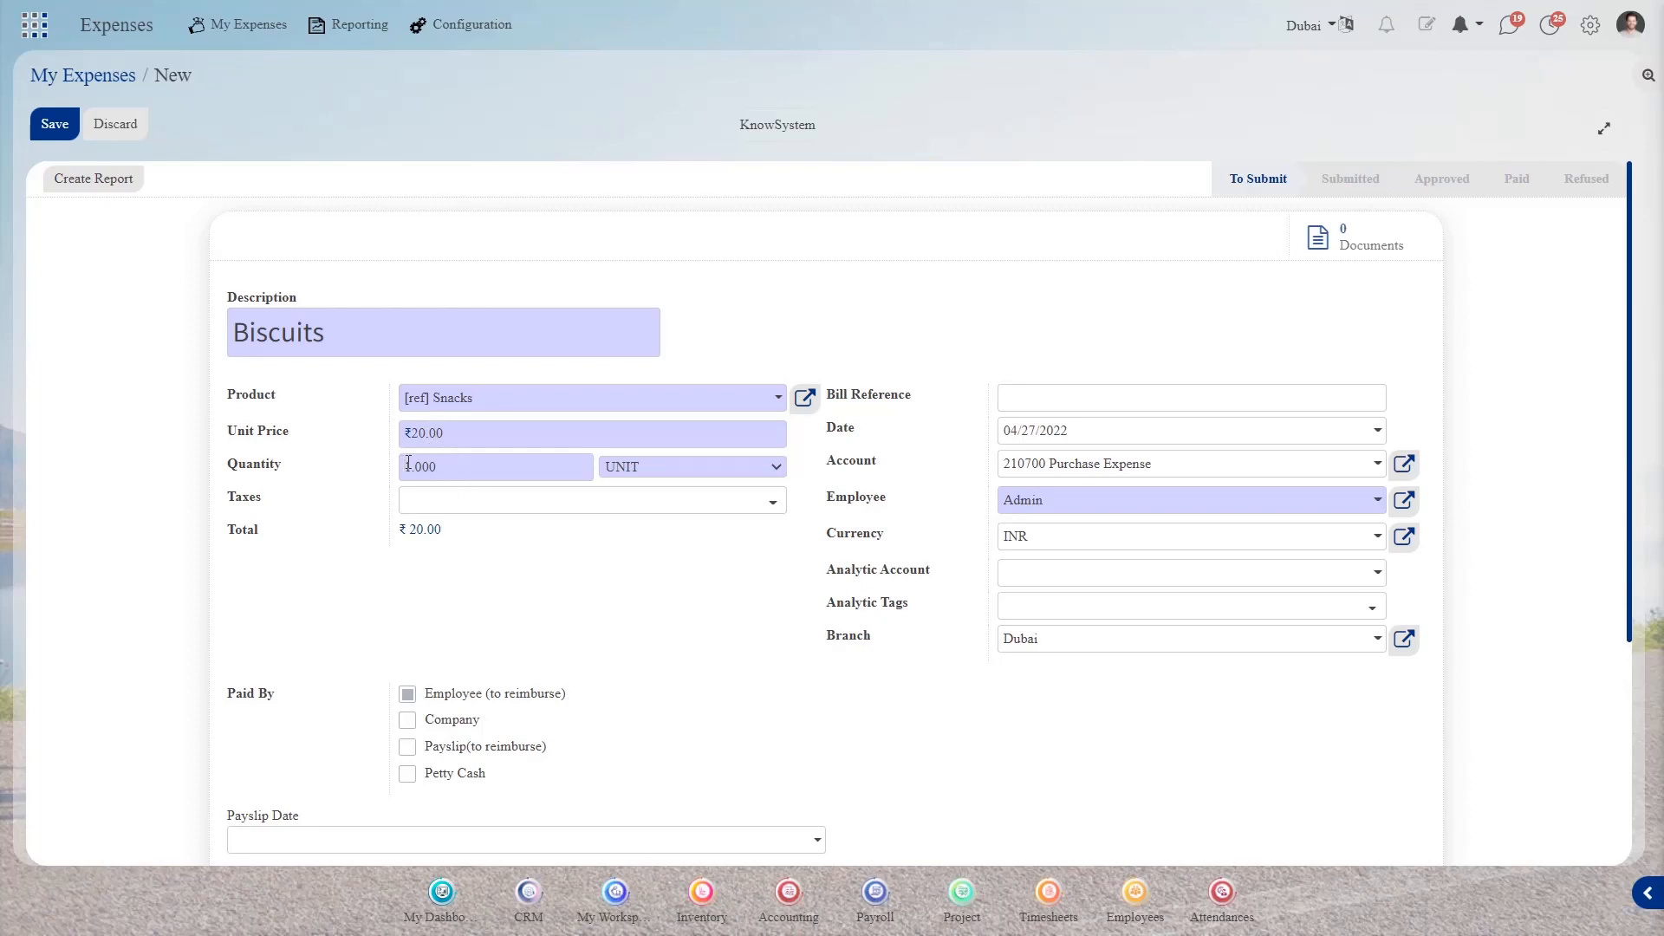
Set the quantity of the Biscuits expense to 5.
{"action": "left_click", "coordinate": [408, 463]}
{"action": "type", "text": "3"}
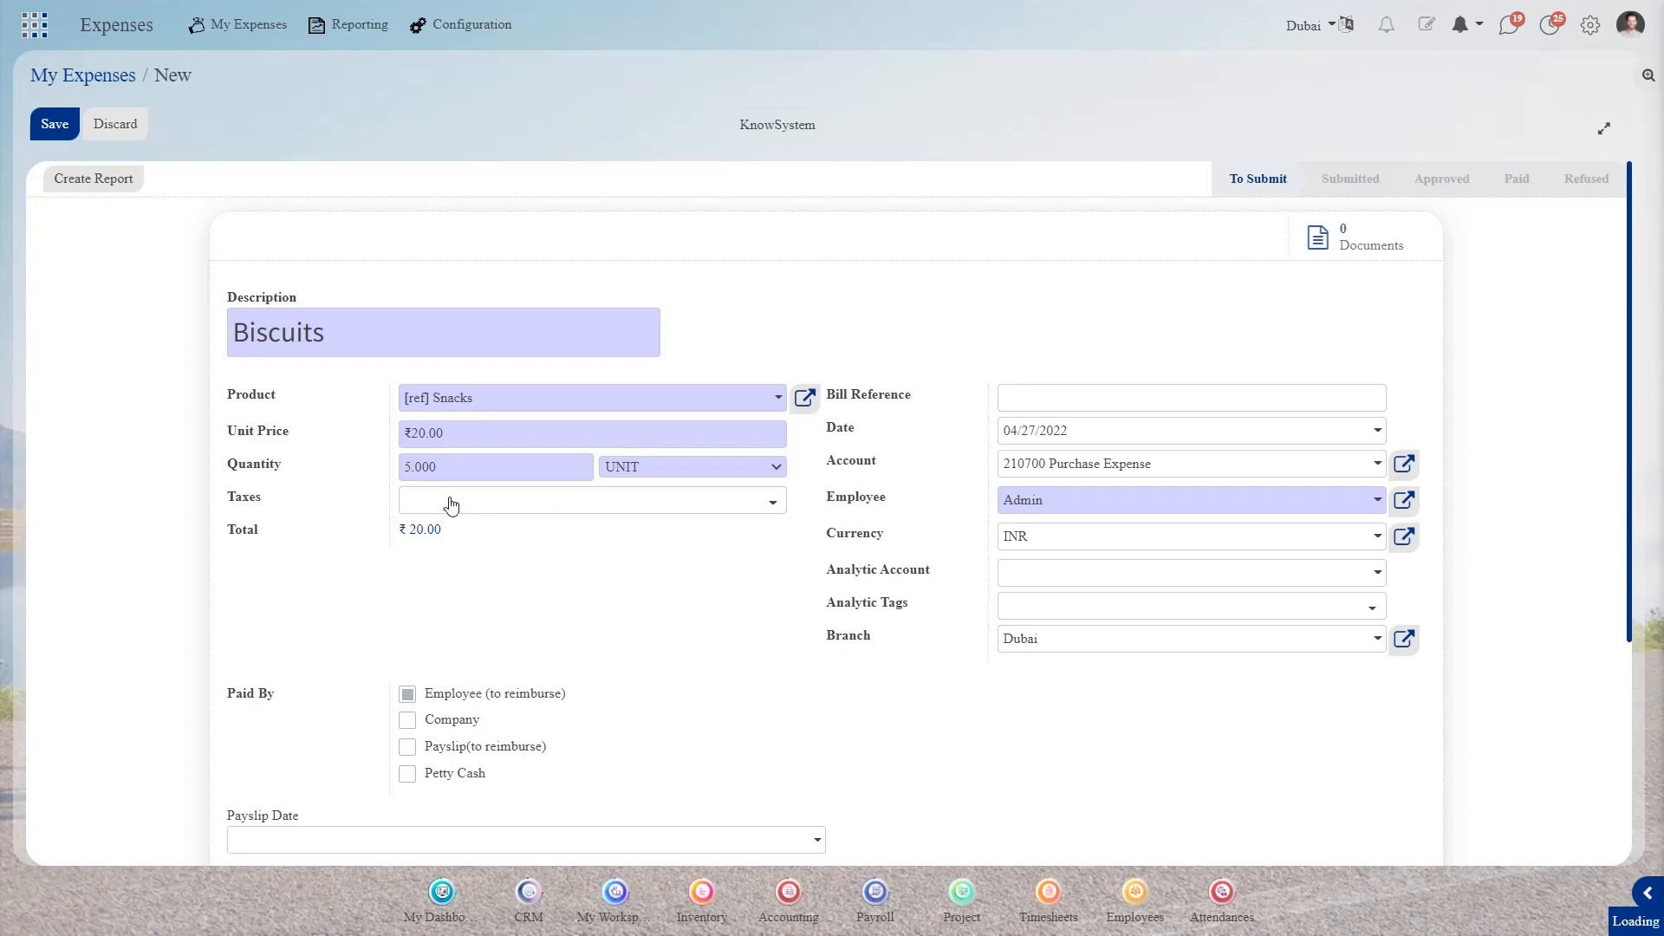
{"action": "scroll", "coordinate": [627, 562], "scroll_direction": "down", "scroll_amount": 1}
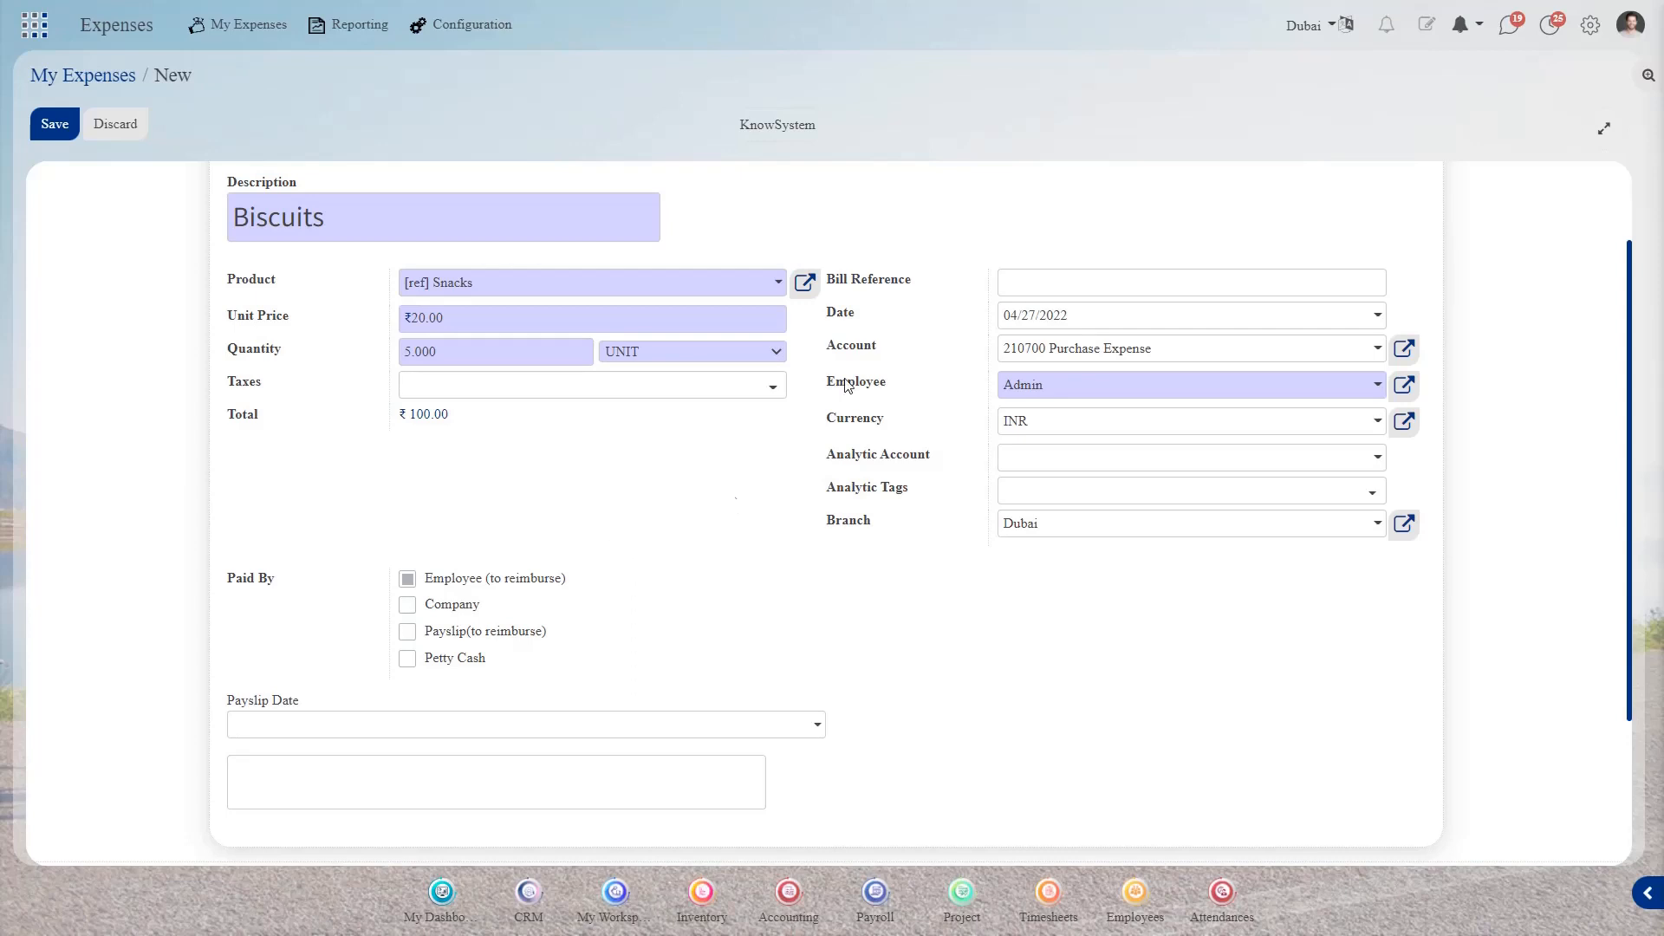
{"action": "scroll", "coordinate": [985, 292], "scroll_direction": "up", "scroll_amount": 1}
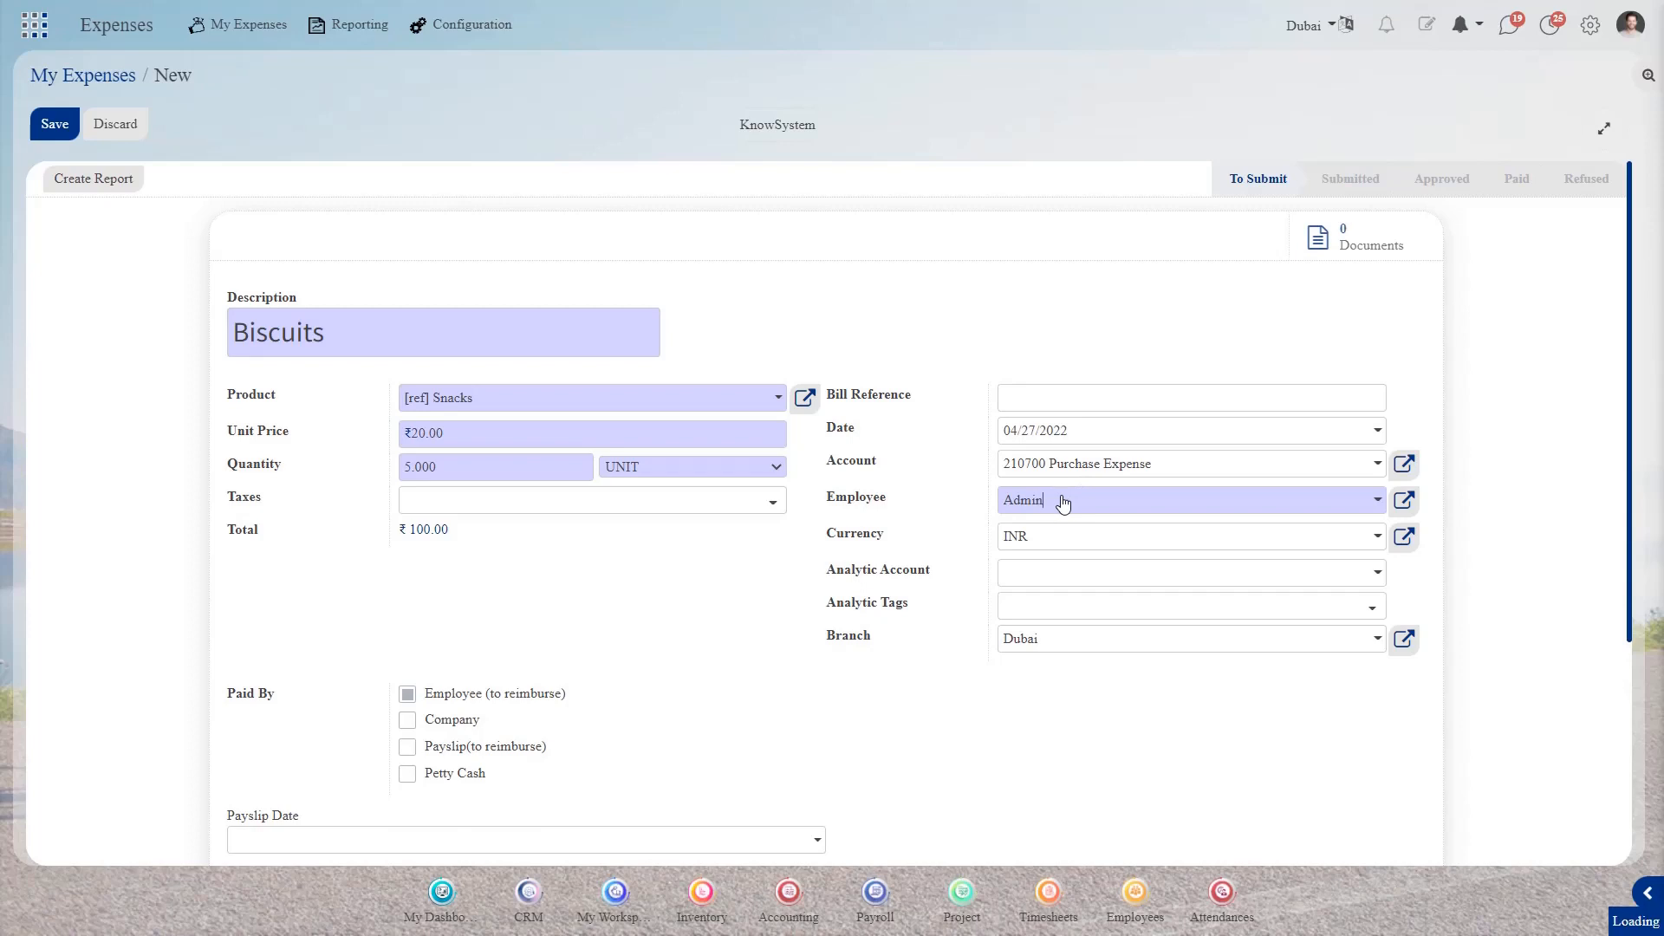
Assign the expense to the employee listed directly after Admin and save the expense.
{"action": "left_click", "coordinate": [1063, 502]}
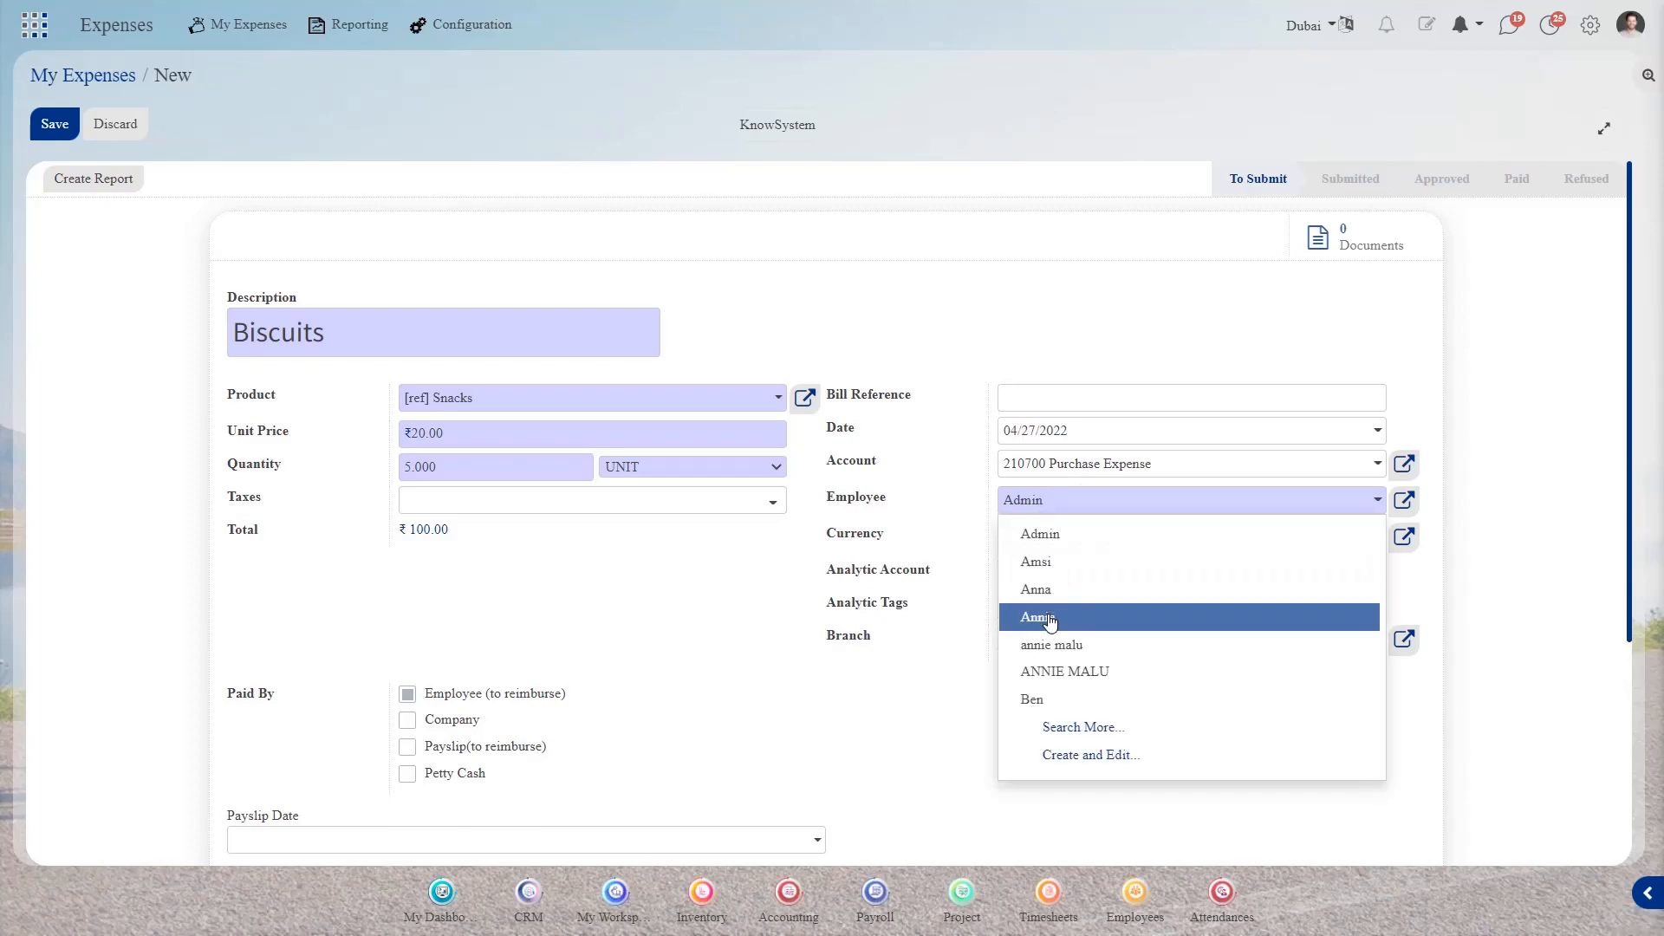
{"action": "left_click", "coordinate": [1065, 563]}
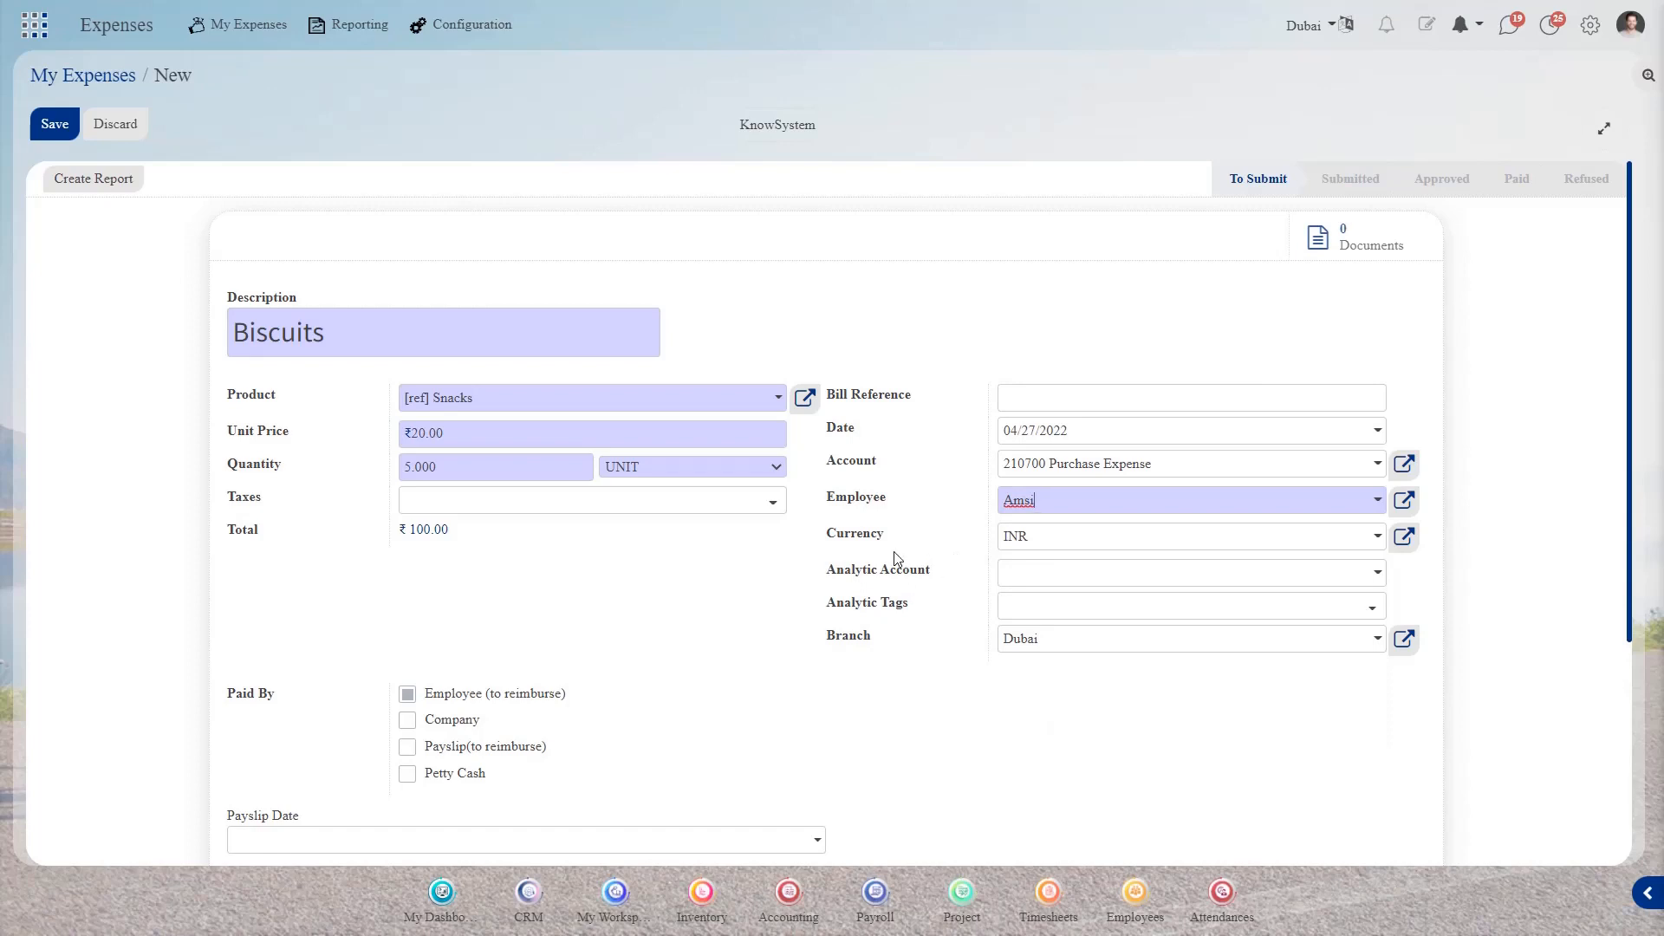
{"action": "scroll", "coordinate": [772, 570], "scroll_direction": "down", "scroll_amount": 1}
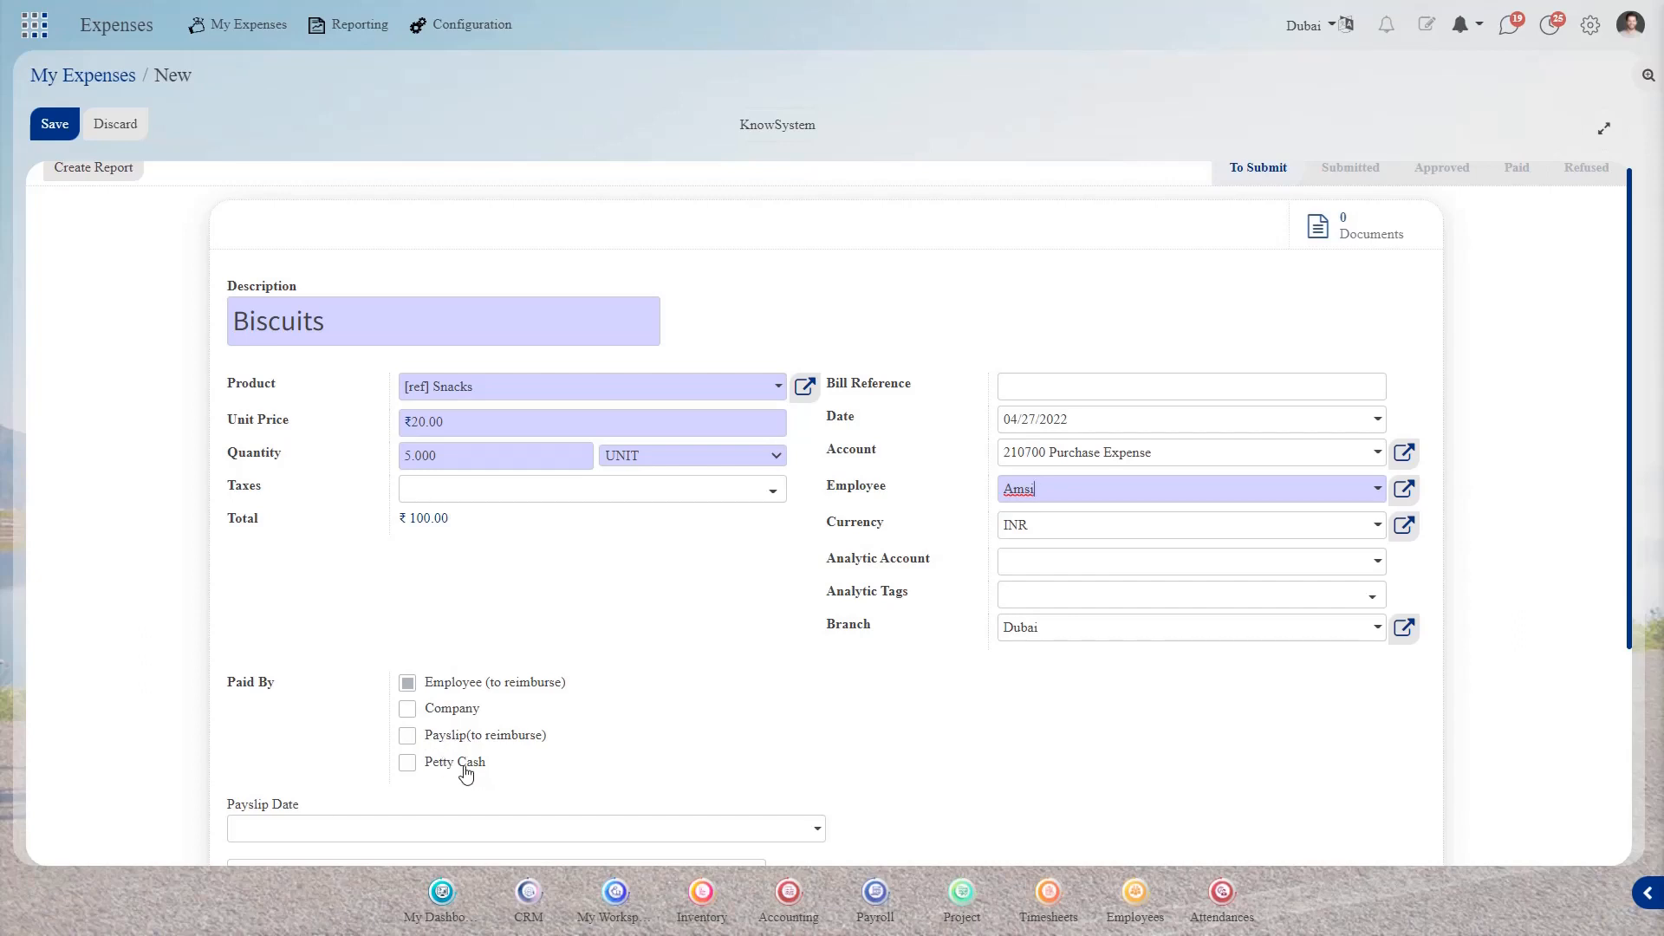
{"action": "key", "text": "ctrl+minus"}
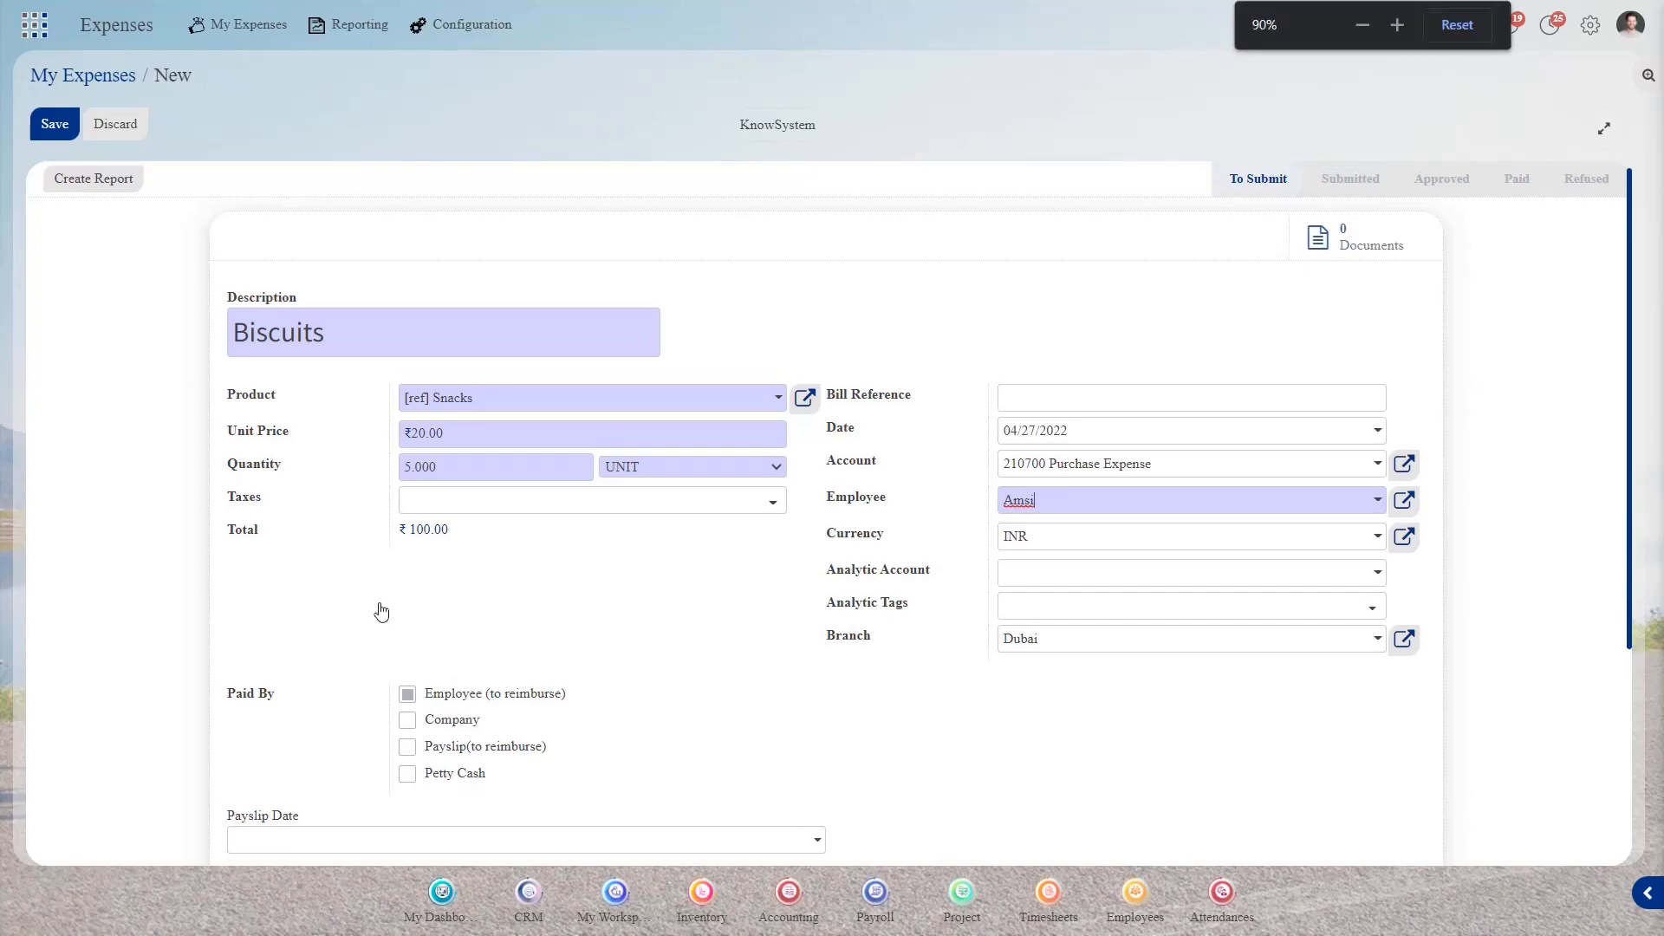
{"action": "key", "text": "ctrl+plus"}
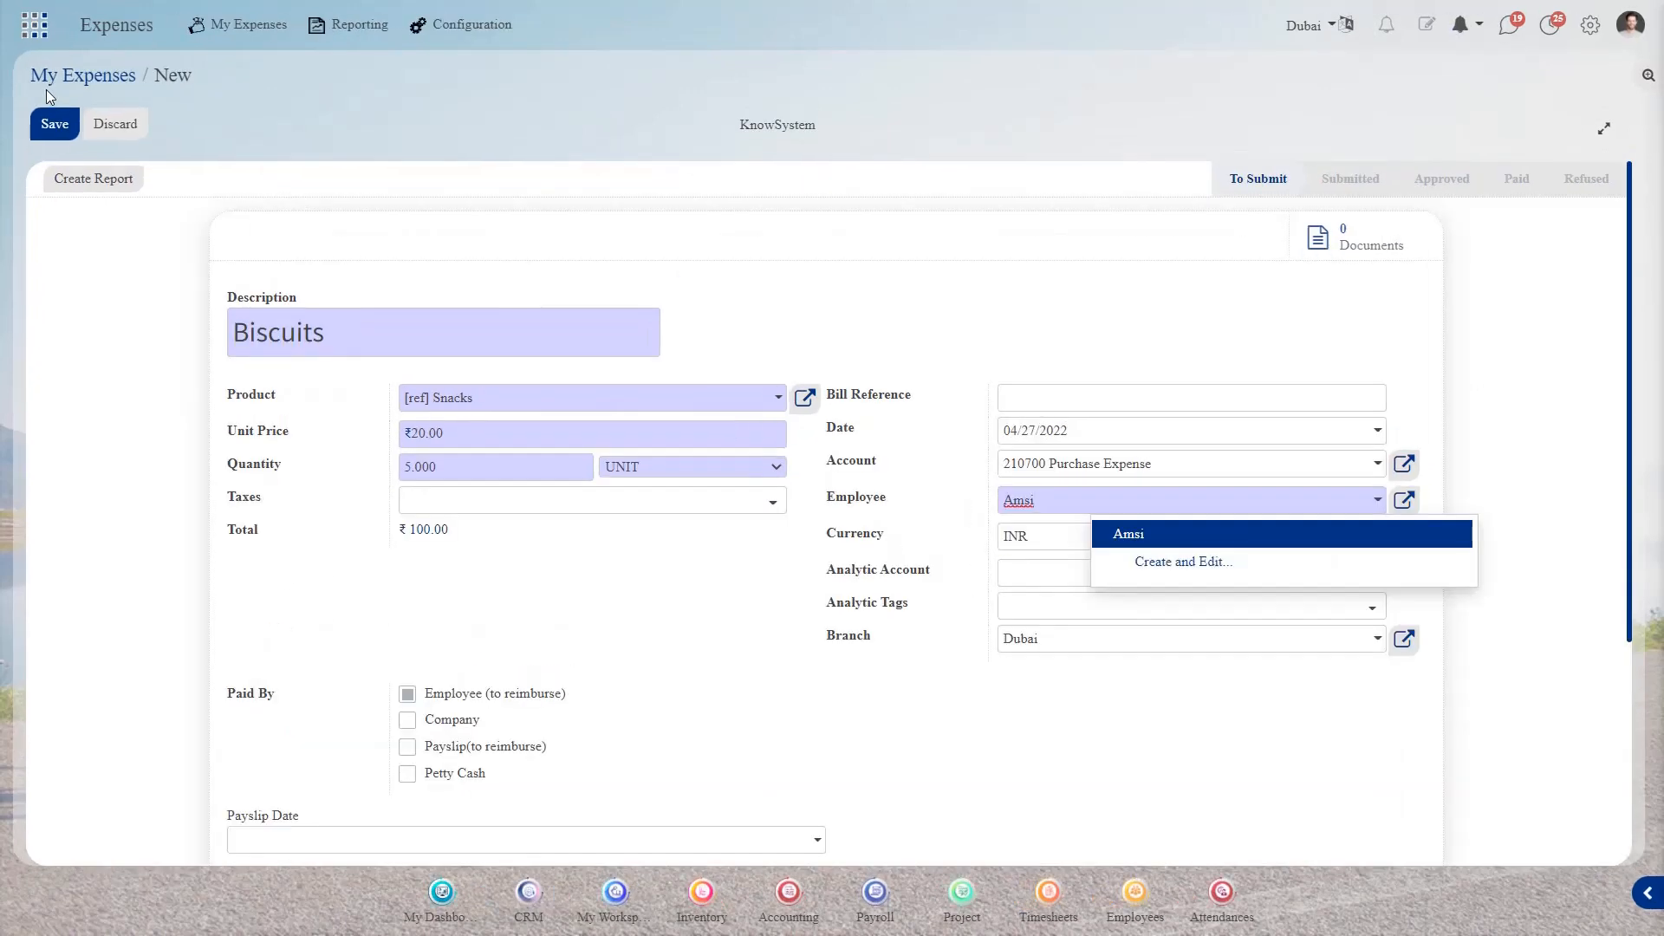
{"action": "left_click", "coordinate": [56, 136]}
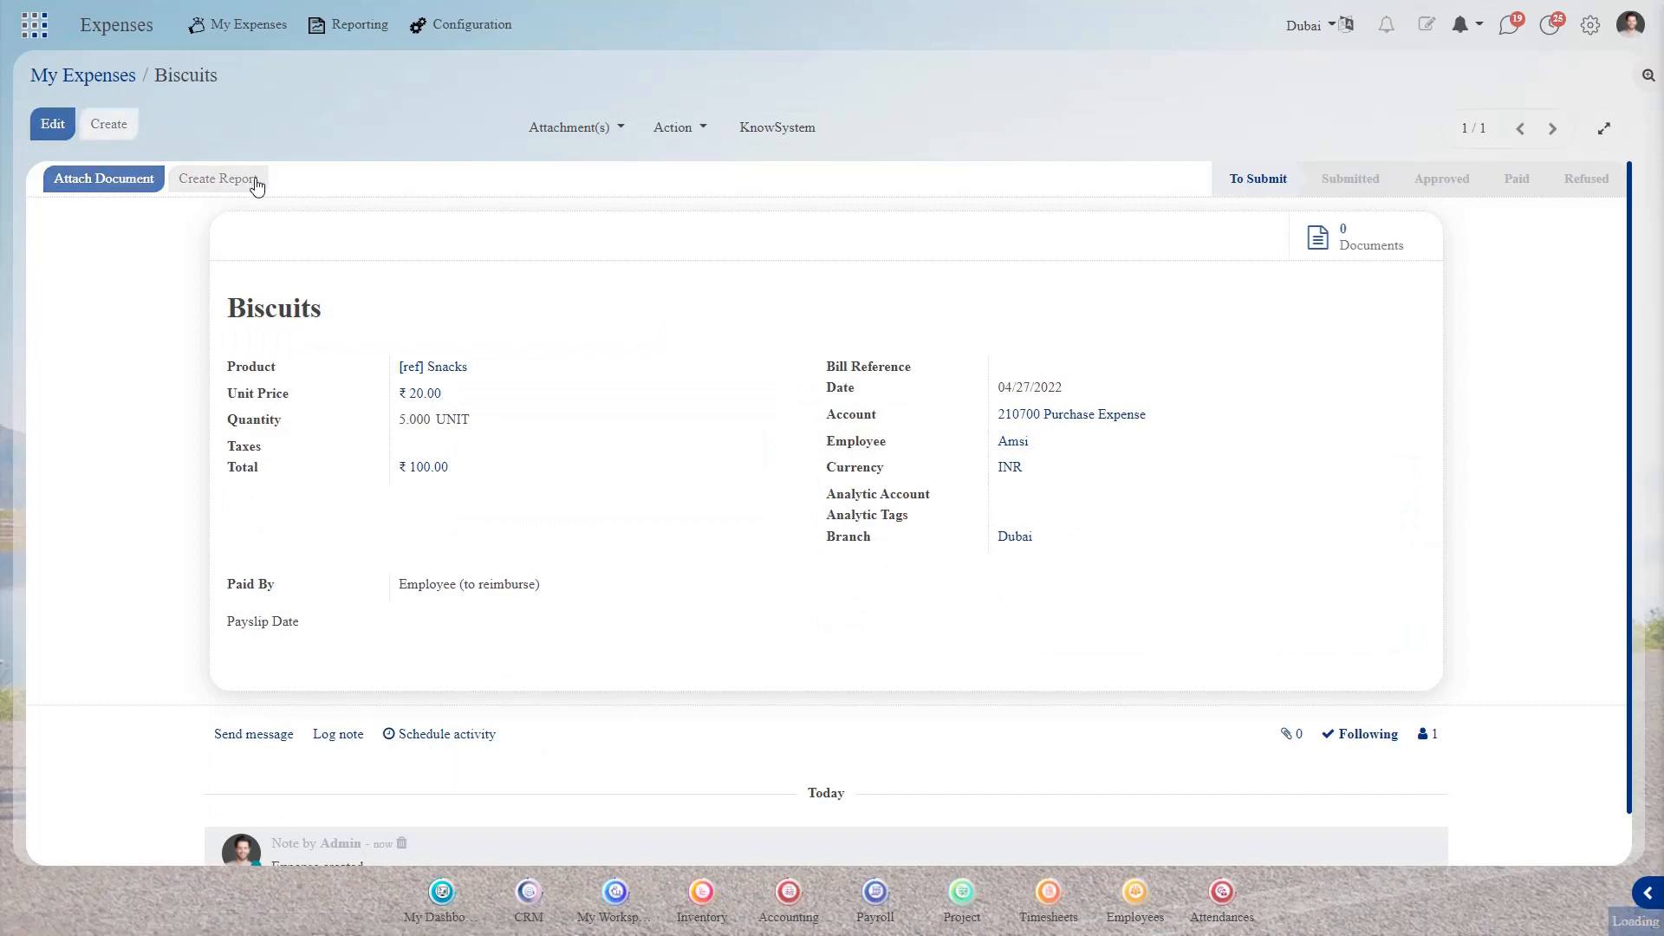
Create an expense report from the Biscuits expense and submit it to the manager.
{"action": "left_click", "coordinate": [257, 185]}
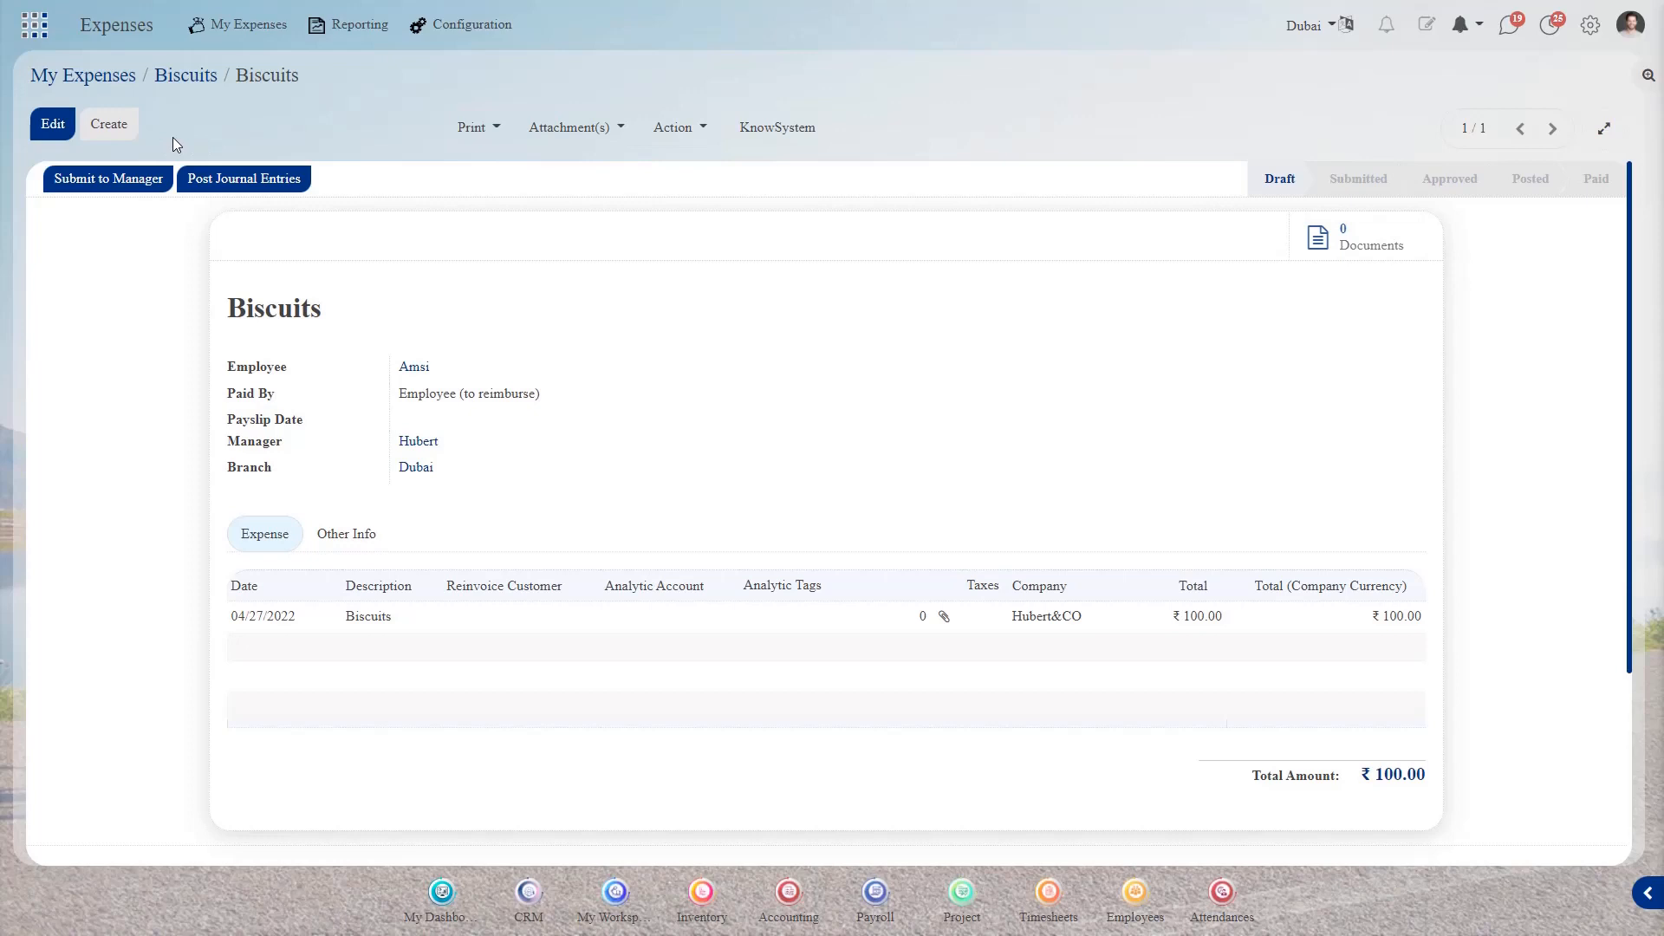
{"action": "left_click", "coordinate": [156, 194]}
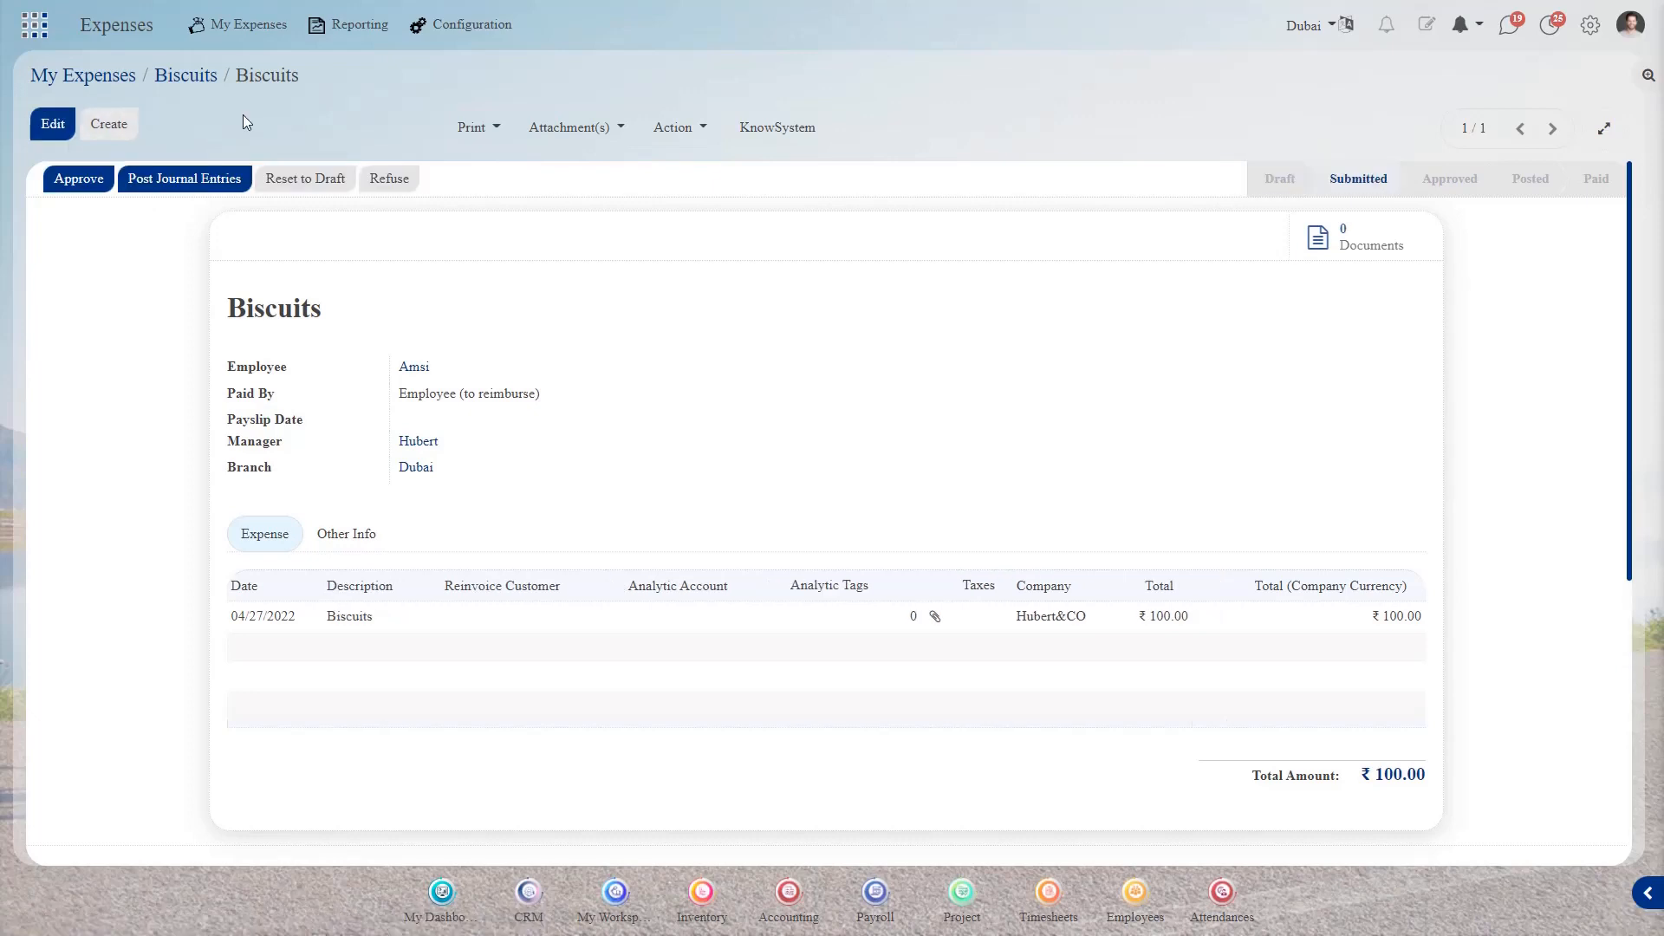
Open the submitted Biscuits report from the expense reports awaiting approval.
{"action": "left_click", "coordinate": [378, 19]}
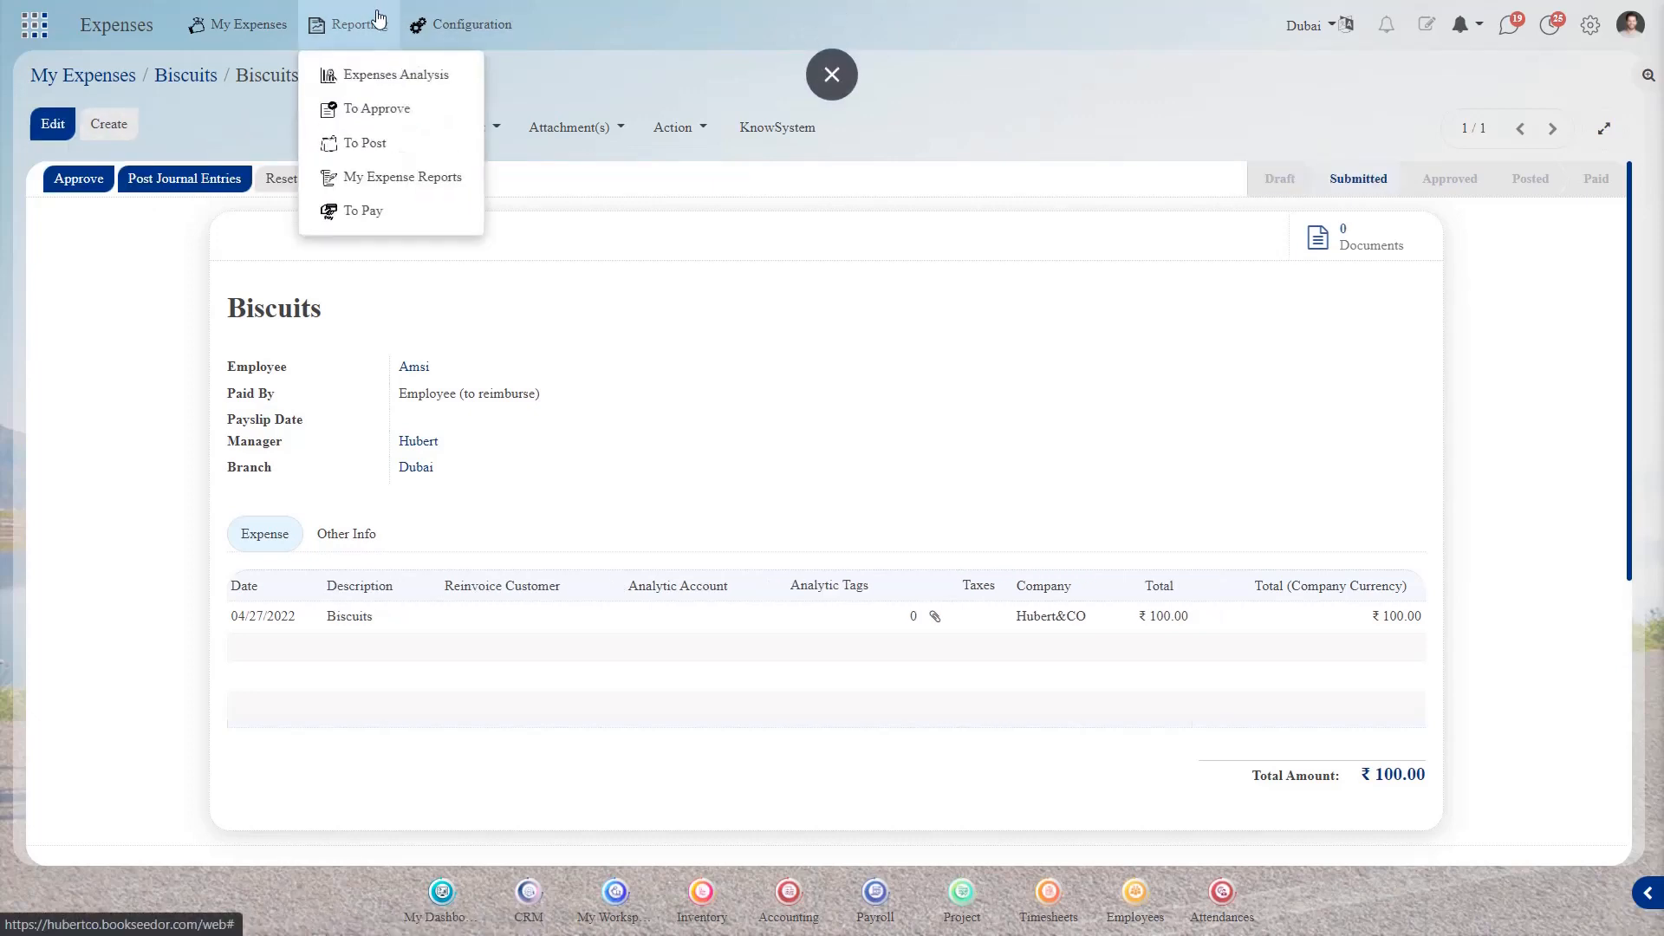
{"action": "left_click", "coordinate": [381, 110]}
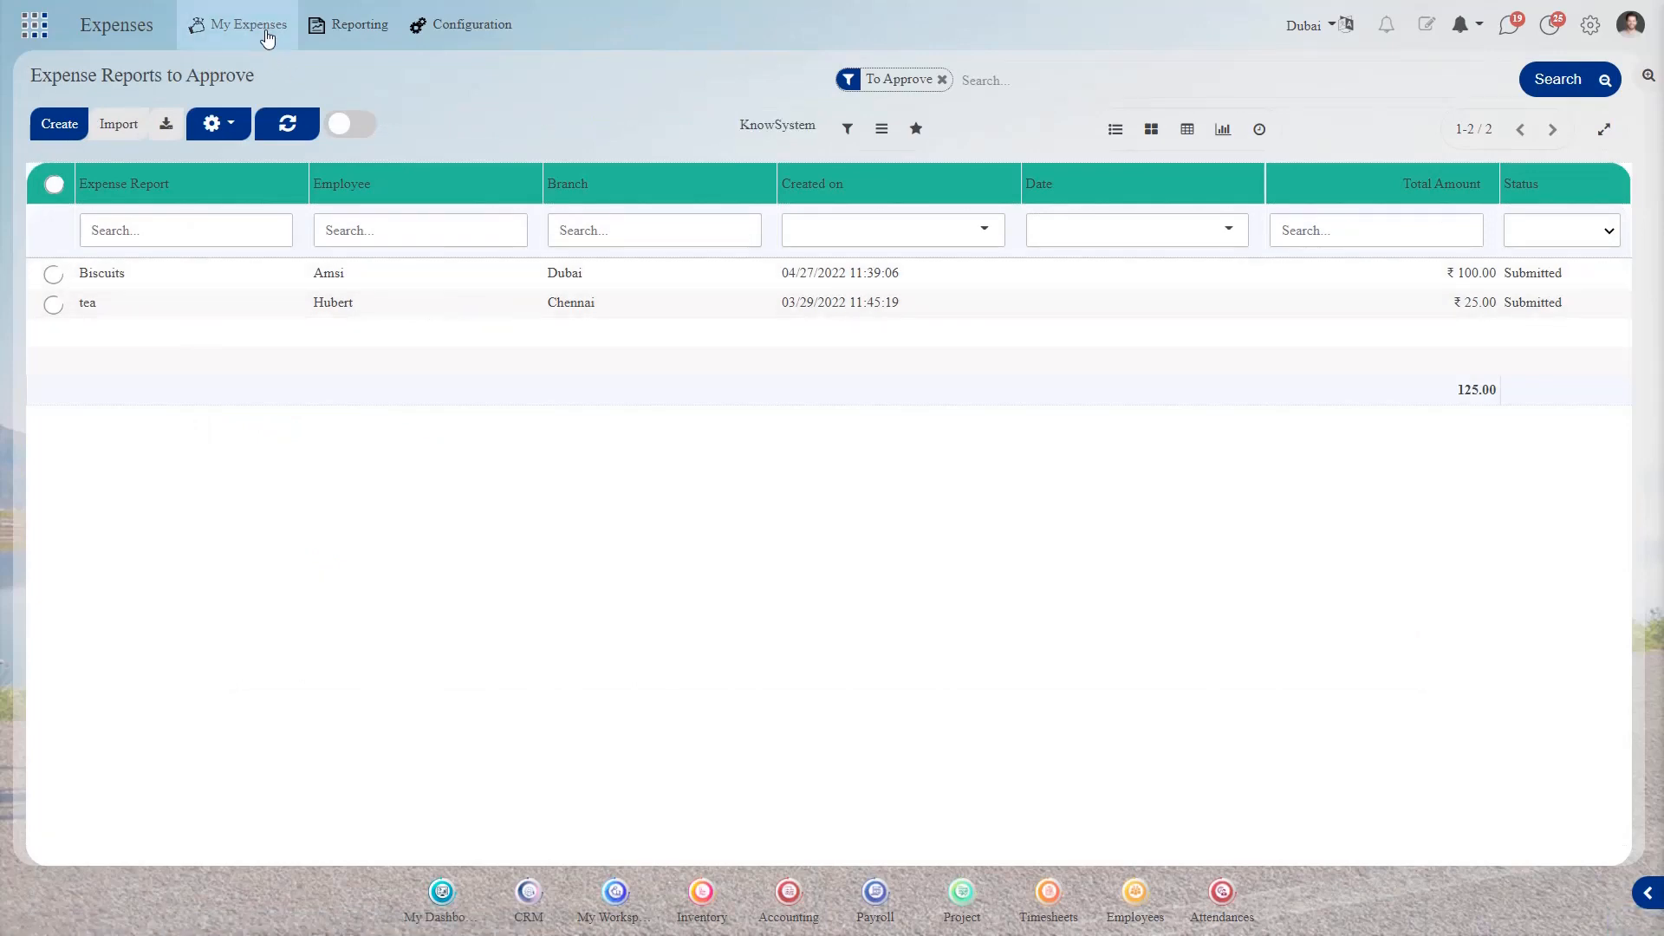
{"action": "left_click", "coordinate": [456, 286]}
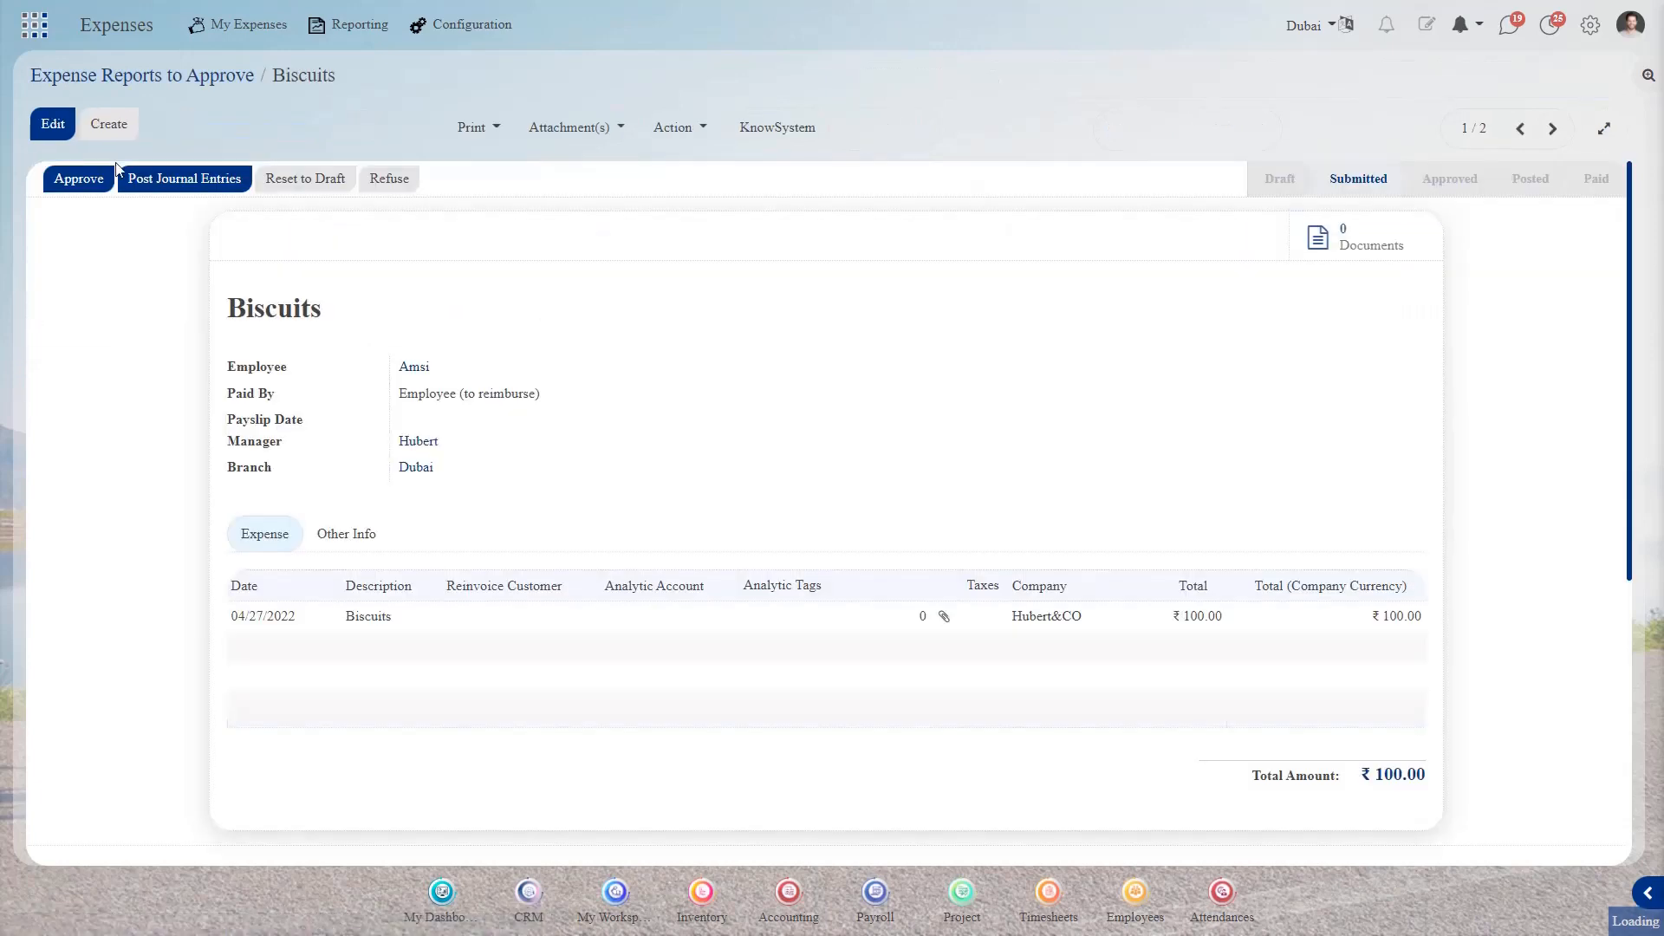
Approve the submitted Biscuits expense report and post its journal entries.
{"action": "left_click", "coordinate": [92, 191]}
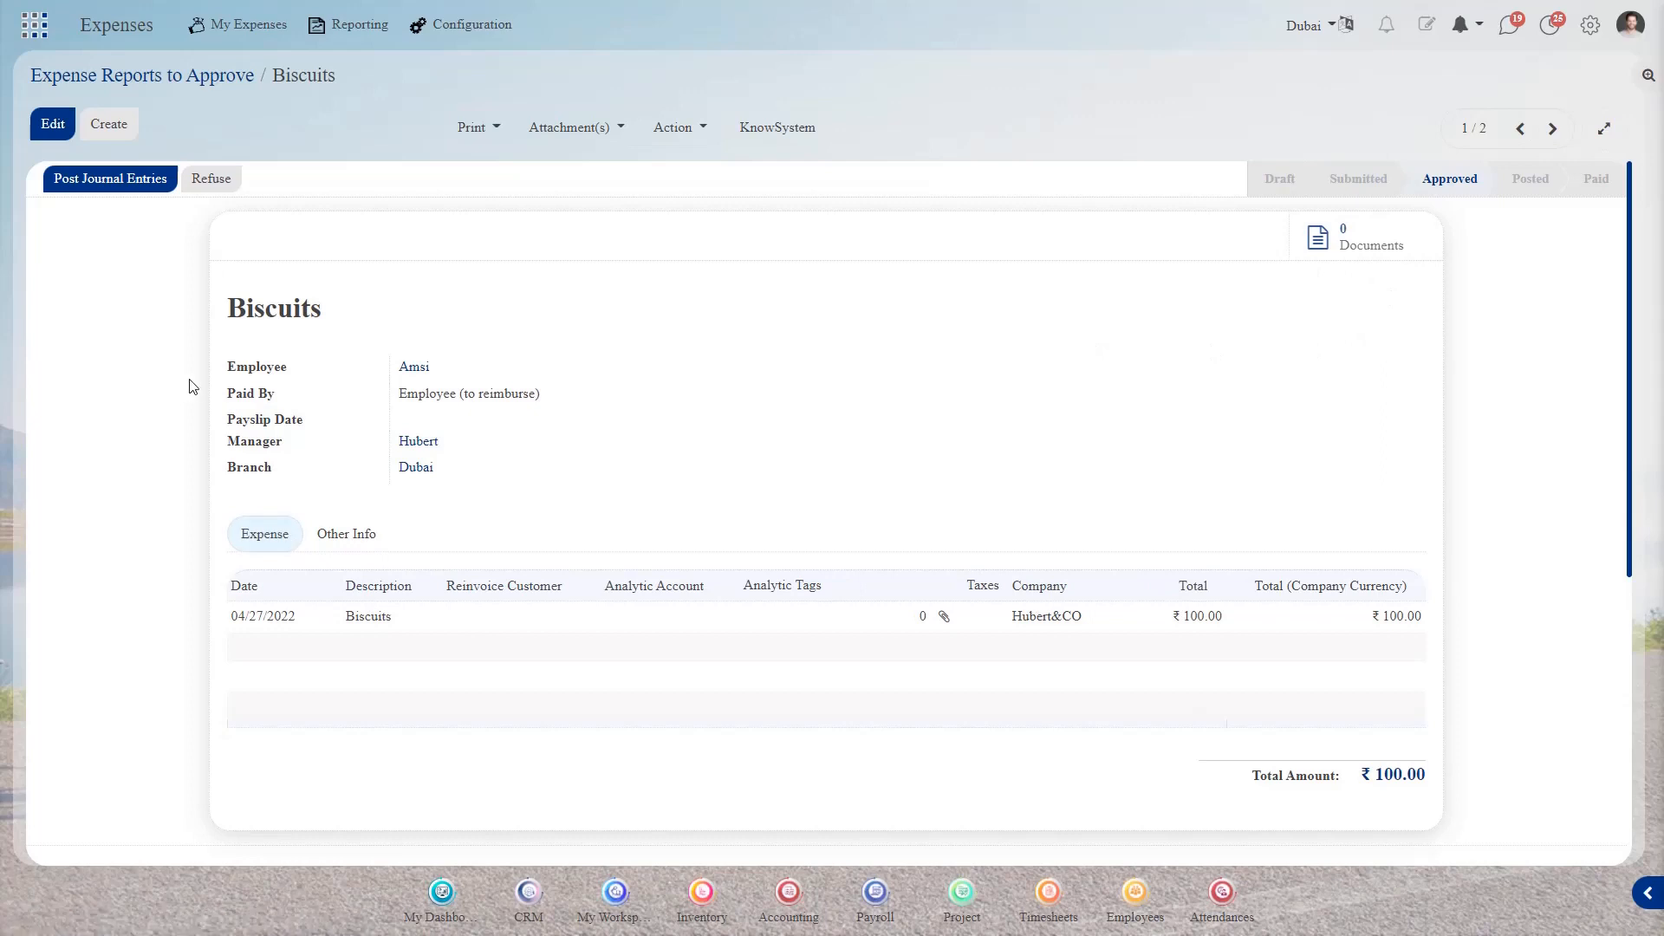
{"action": "left_click", "coordinate": [147, 186]}
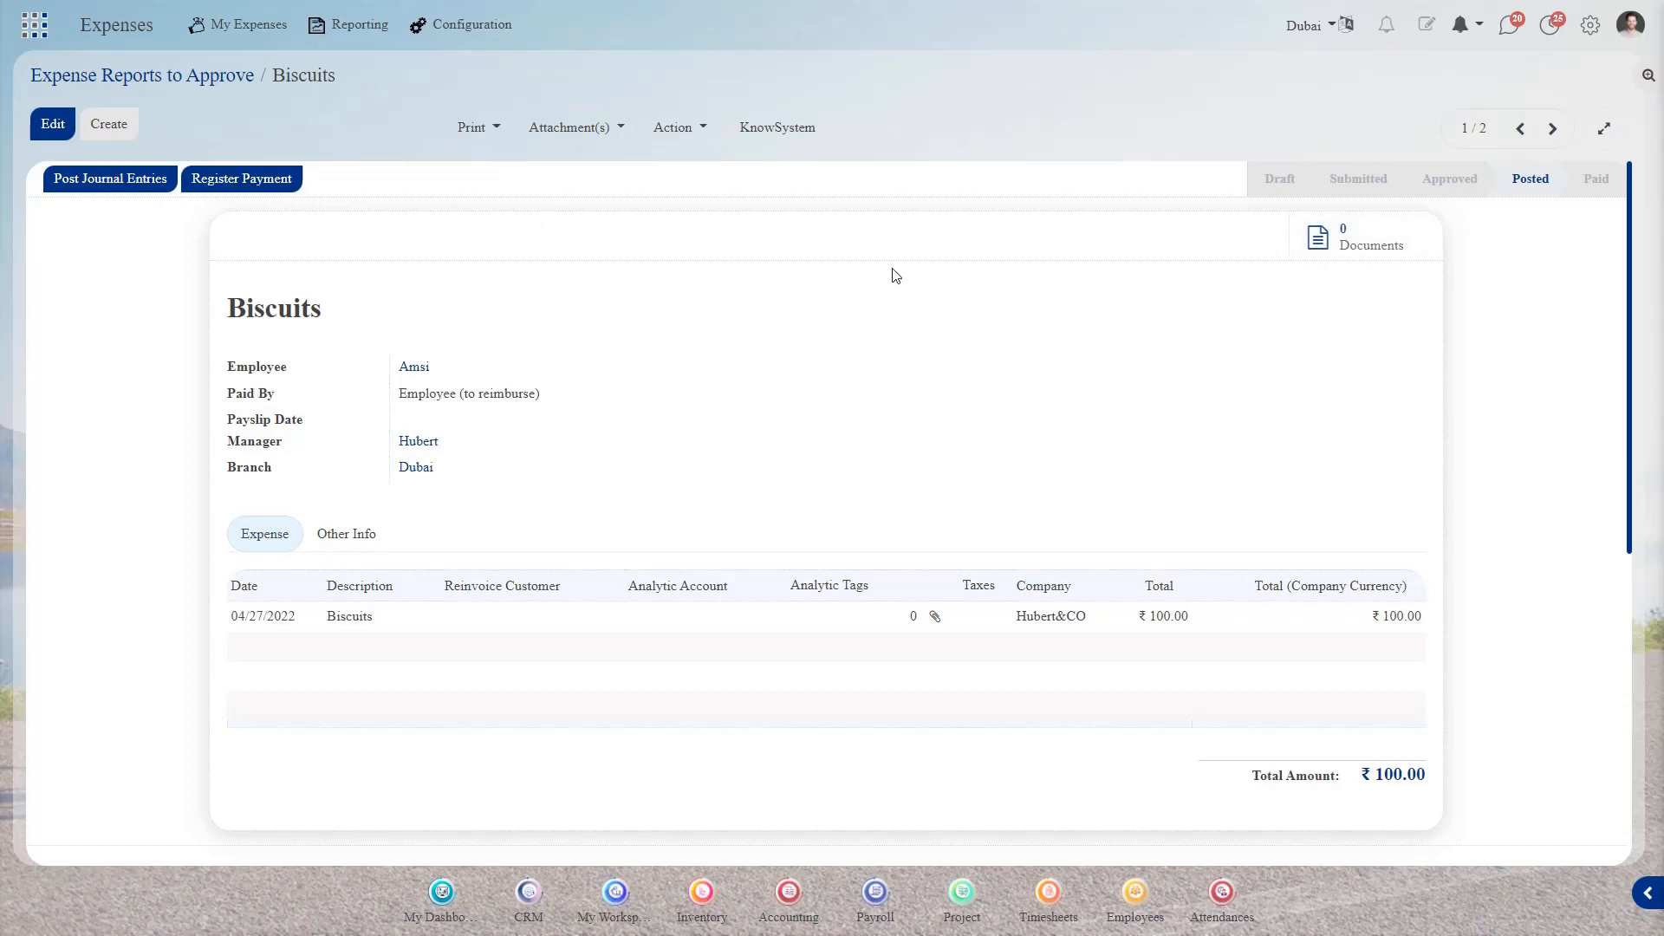
Register and validate the Biscuits report's payment through BANK (INR), and open the report's linked journal entry.
{"action": "left_click", "coordinate": [284, 179]}
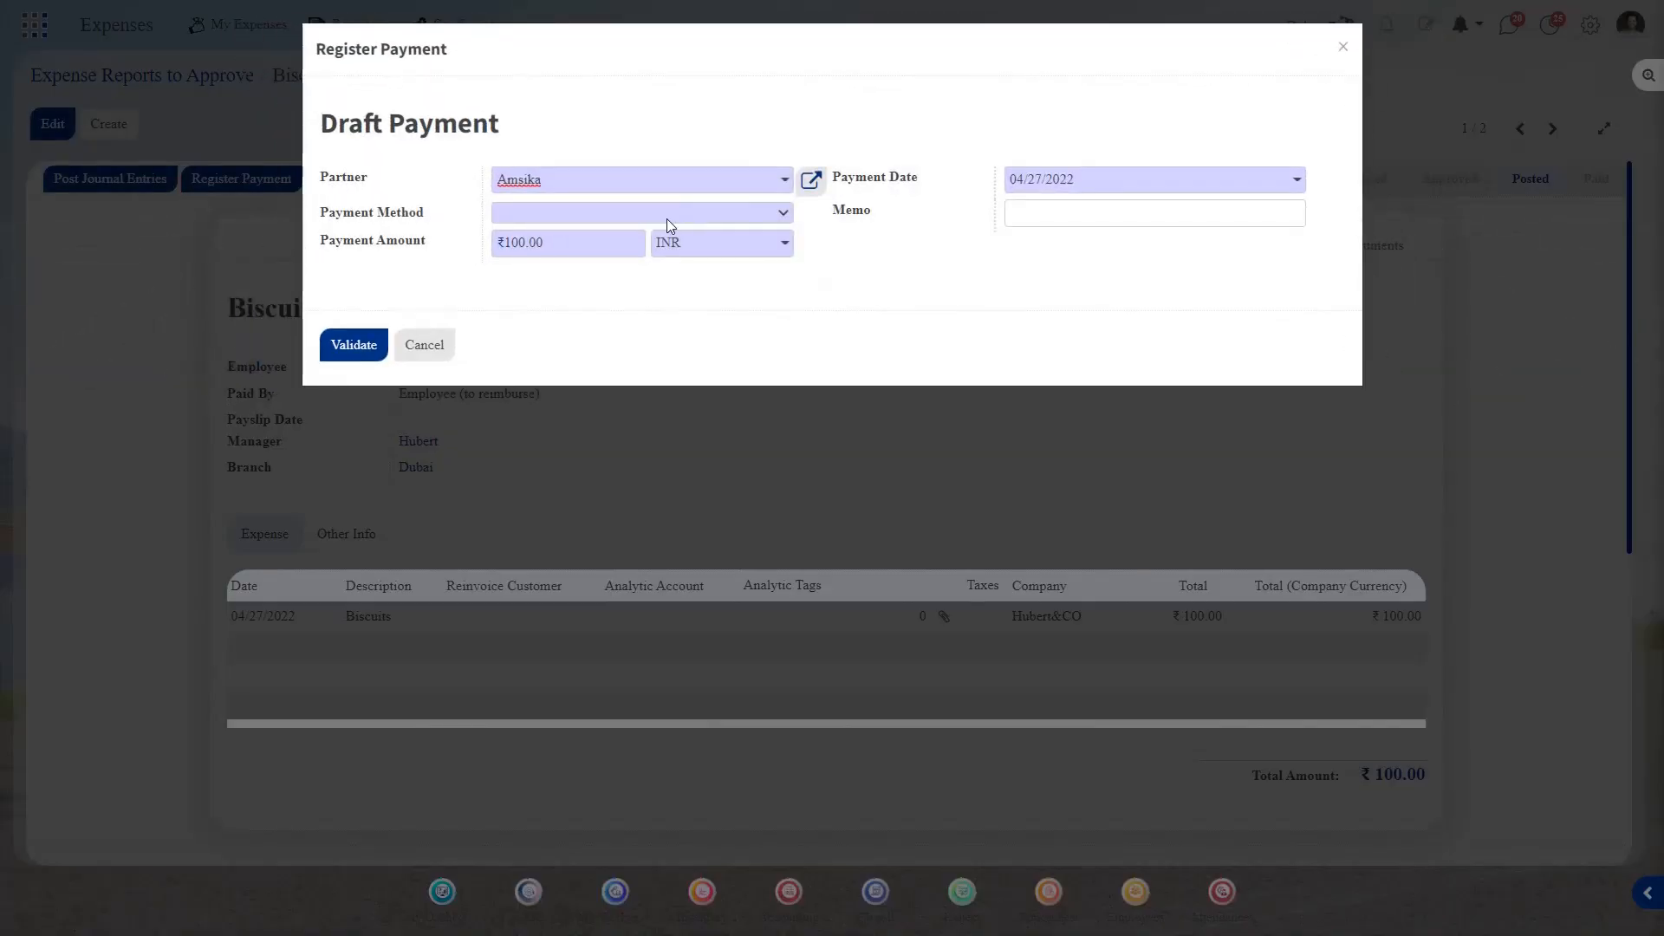
{"action": "left_click", "coordinate": [668, 218]}
{"action": "left_click", "coordinate": [641, 248]}
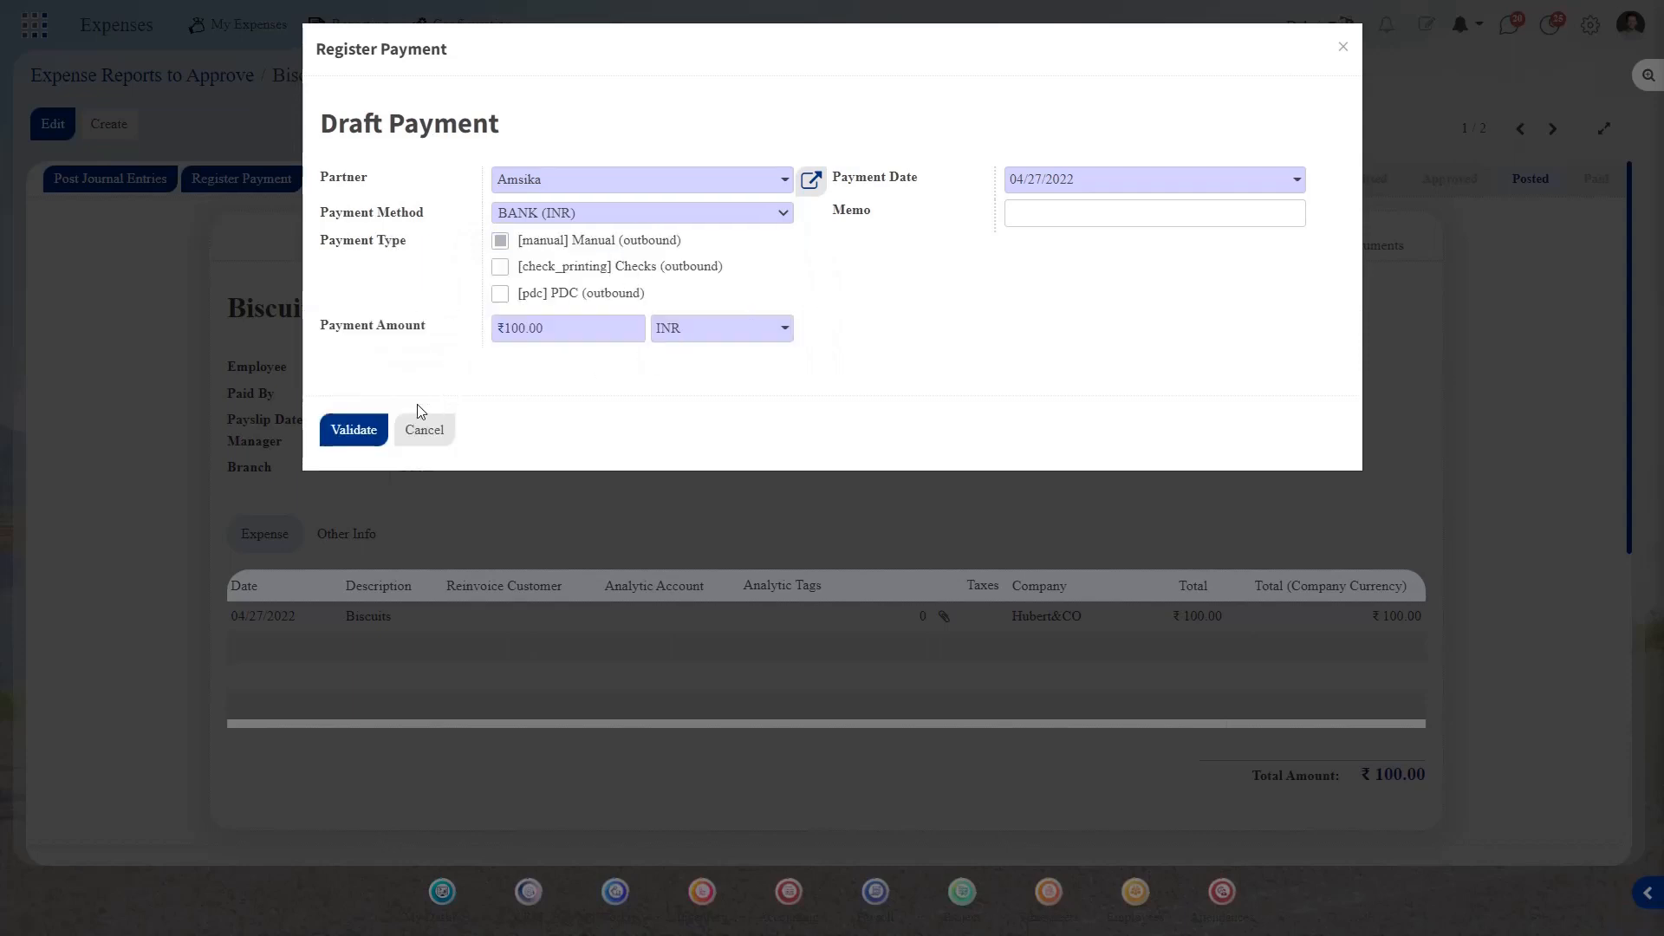
{"action": "left_click", "coordinate": [363, 435]}
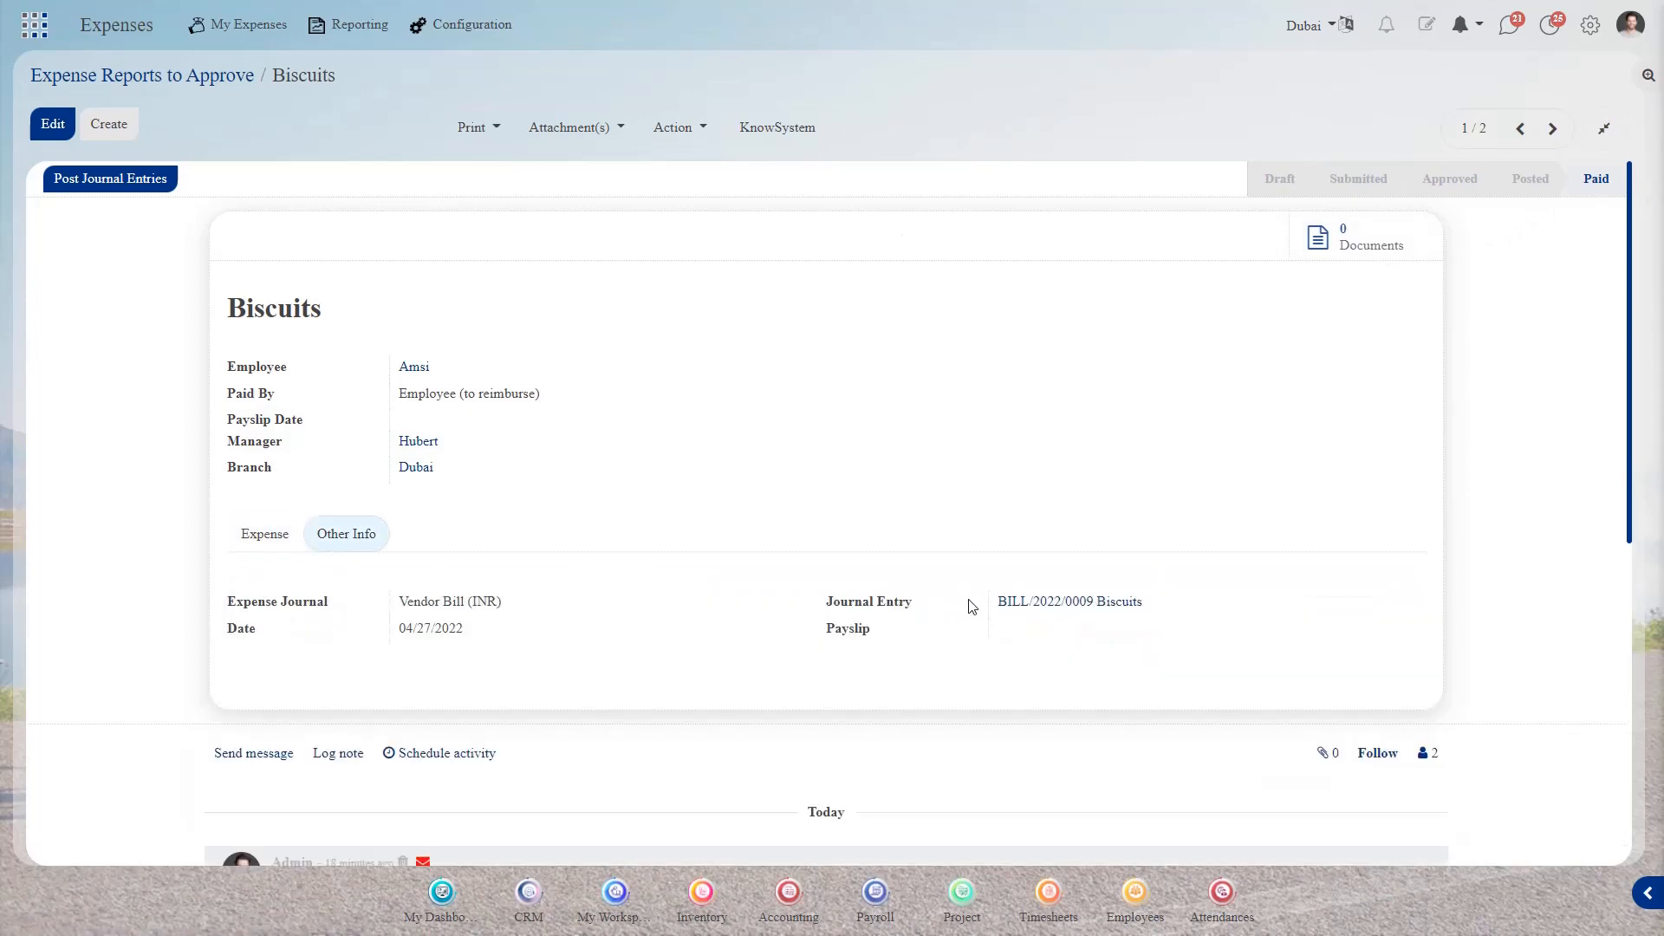
{"action": "left_click", "coordinate": [1042, 606]}
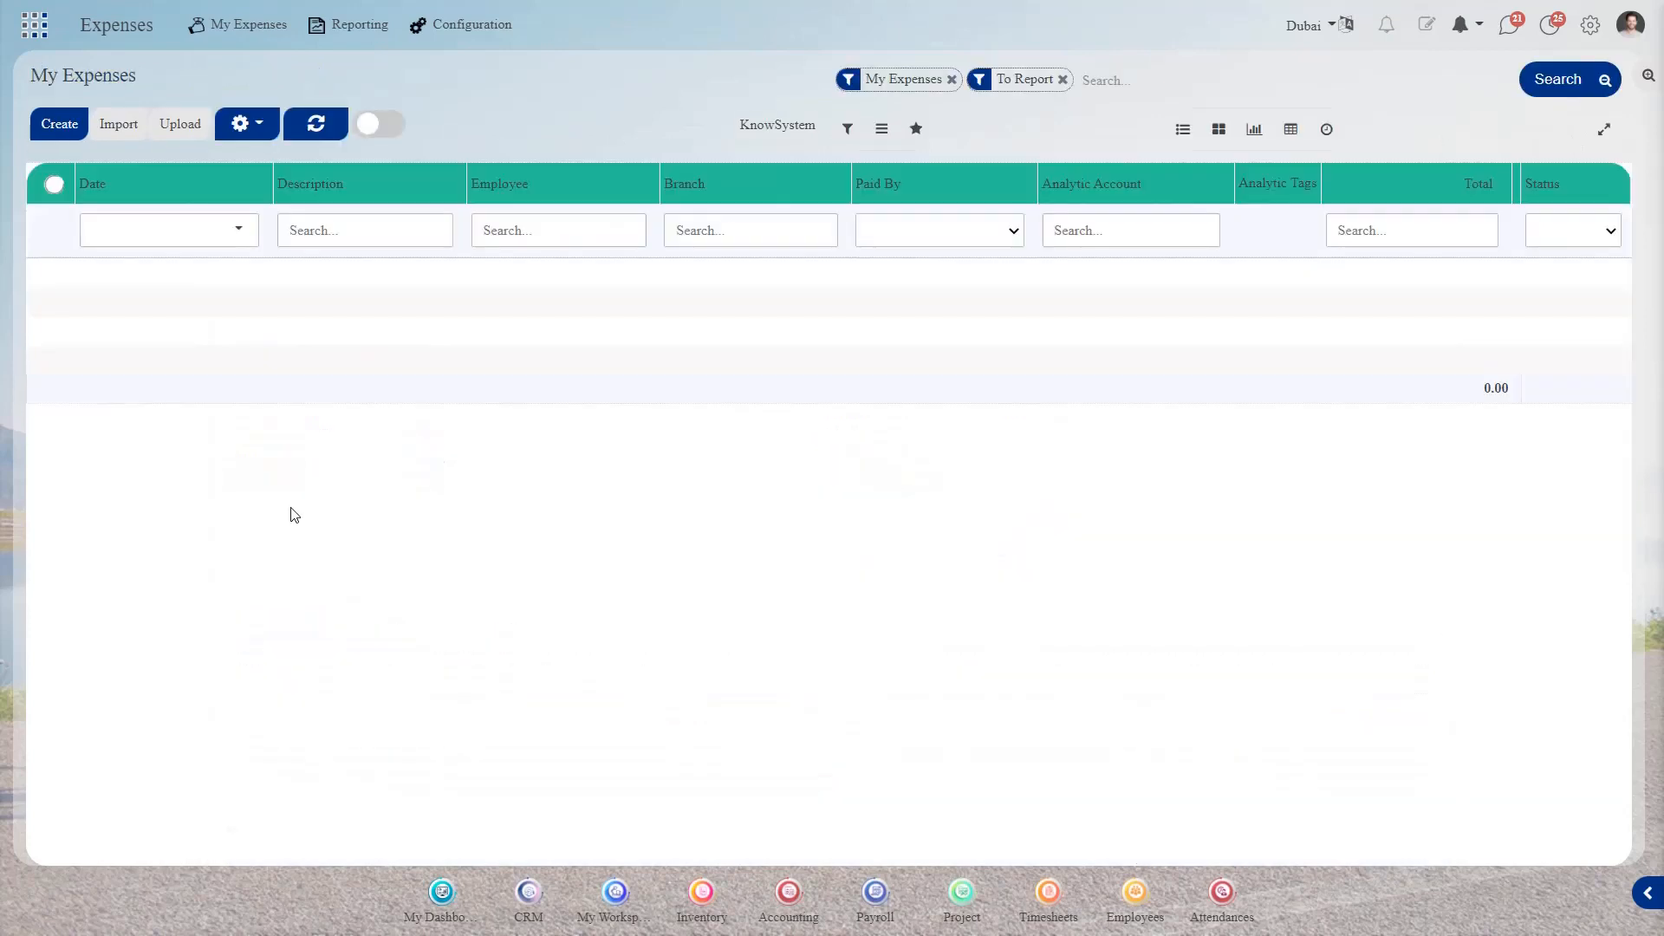
Create a new expense described as "Biscuits for snack" with the product [ref] Snacks.
{"action": "left_click", "coordinate": [73, 118]}
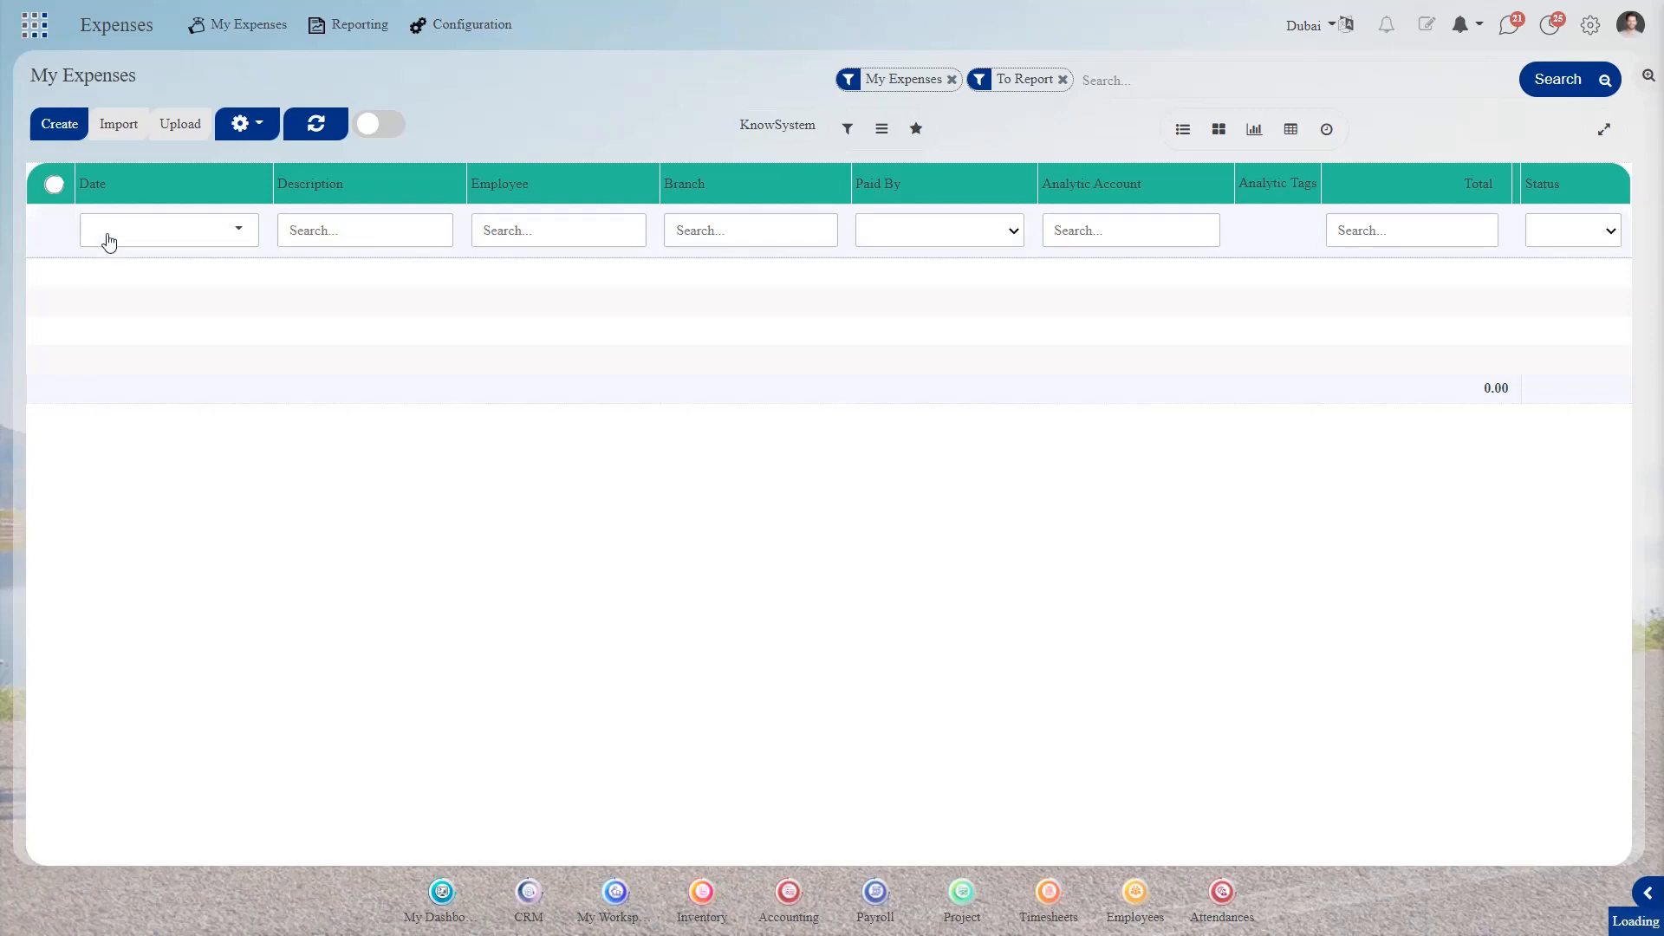
{"action": "type", "text": "Biscuits for"}
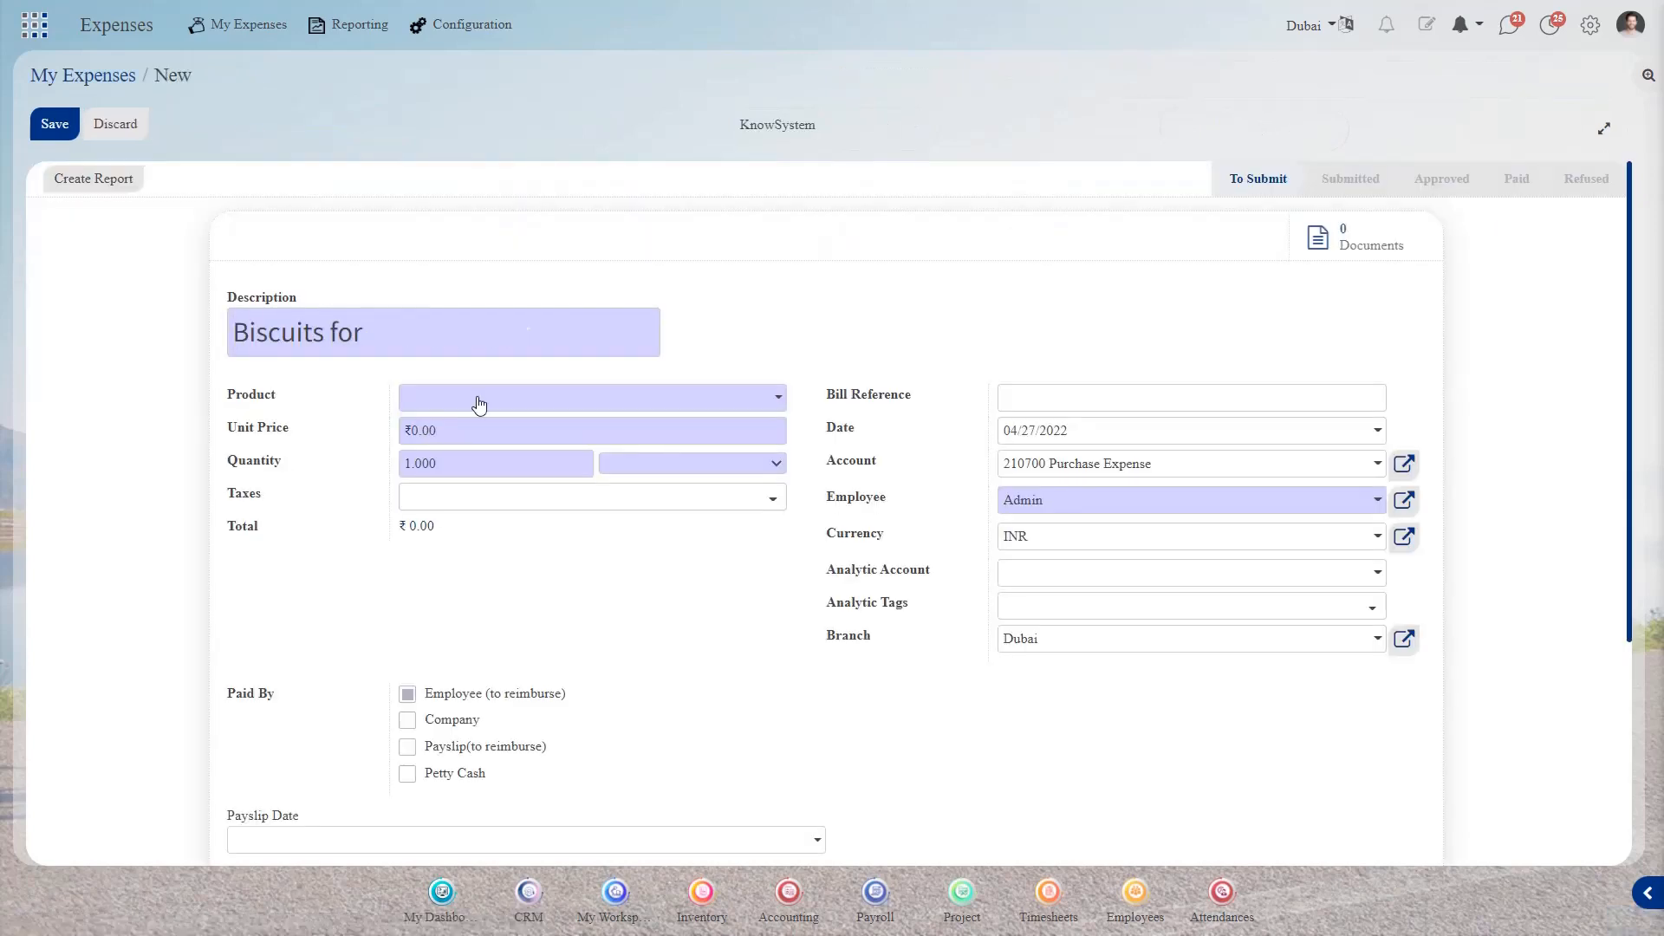
{"action": "type", "text": " snack"}
{"action": "left_click", "coordinate": [479, 400]}
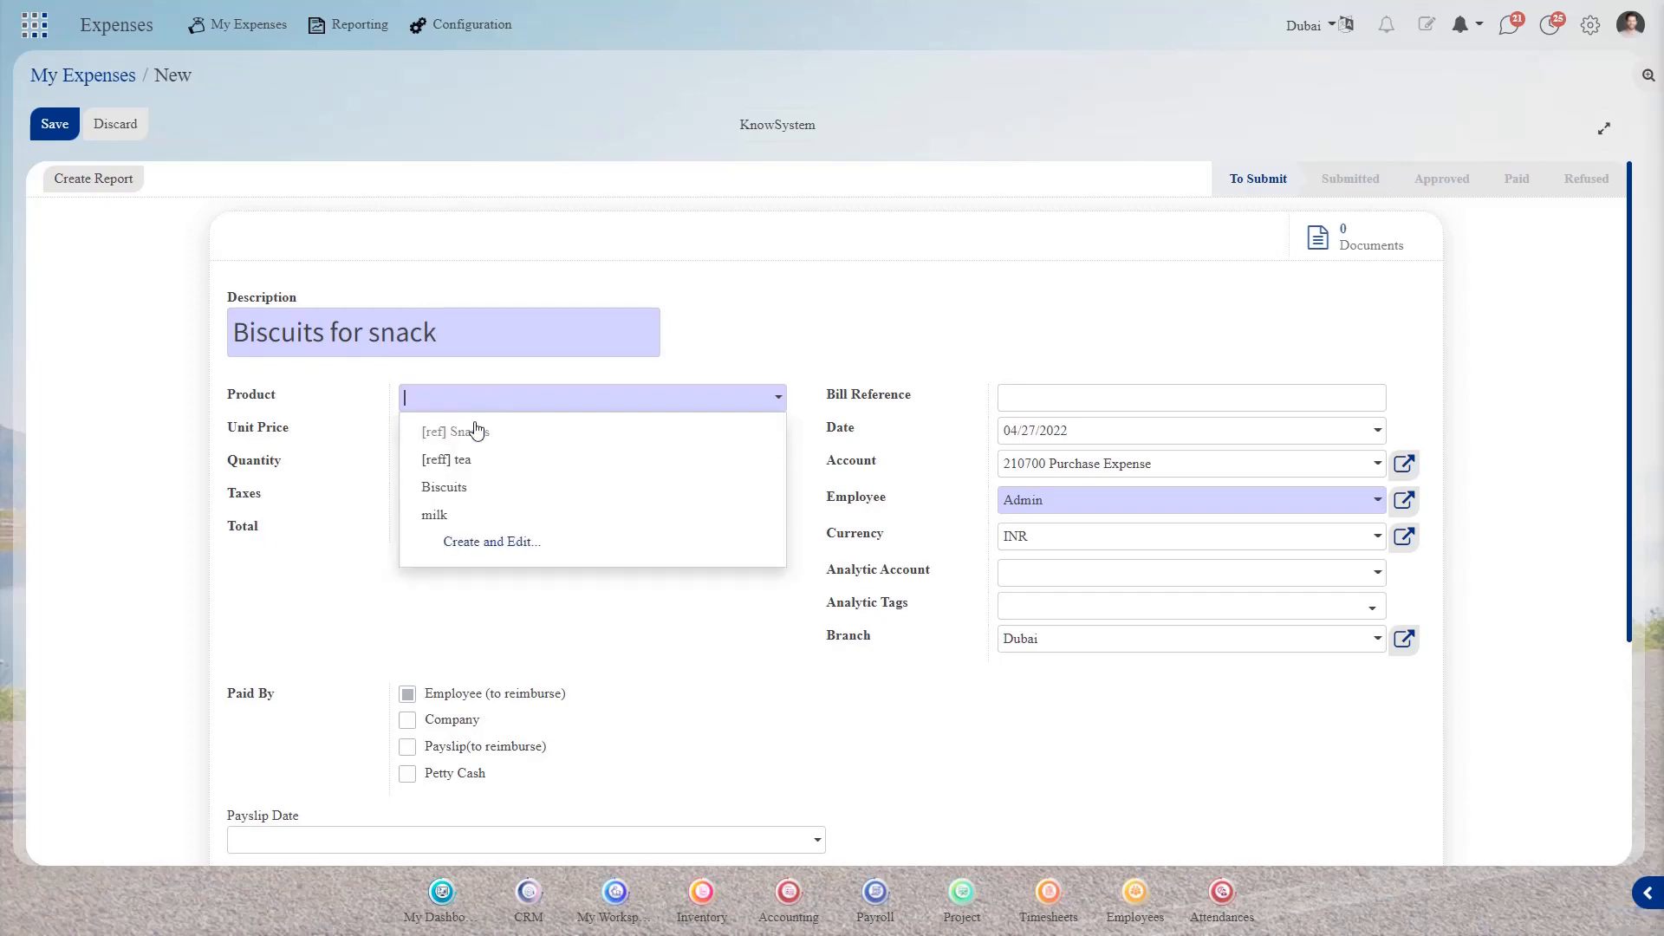
{"action": "left_click", "coordinate": [476, 429]}
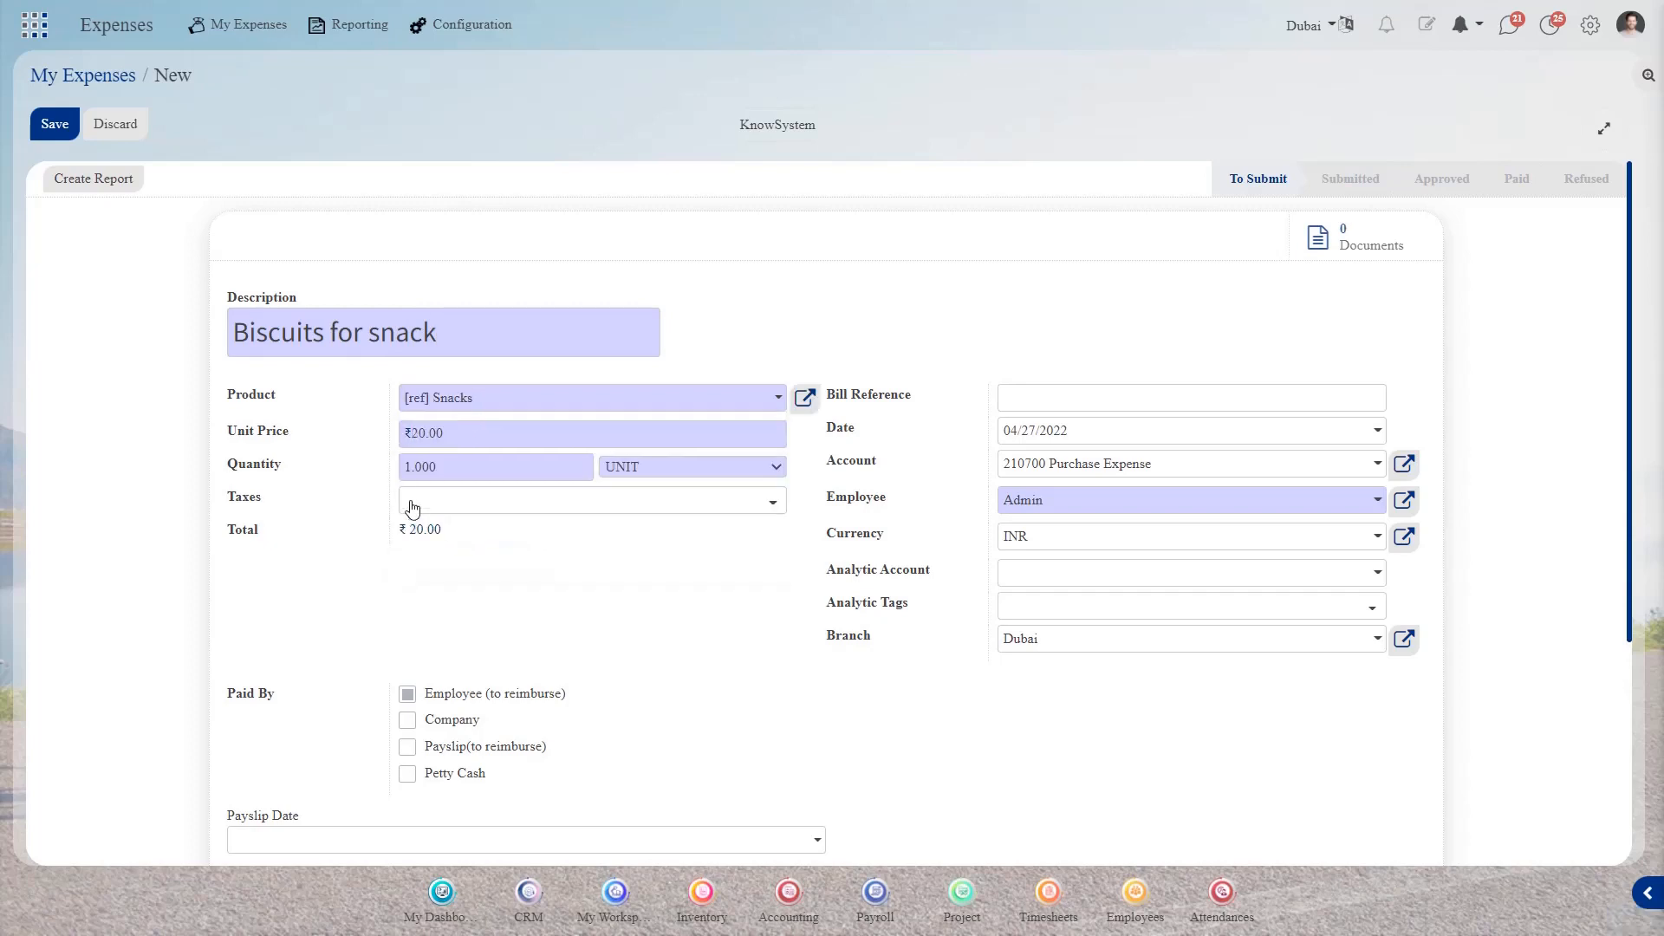
Set the expense as paid by Payslip(to reimburse), date it 02/18/2022, and assign it to the employee listed directly after Admin.
{"action": "scroll", "coordinate": [907, 450], "scroll_direction": "down", "scroll_amount": 1}
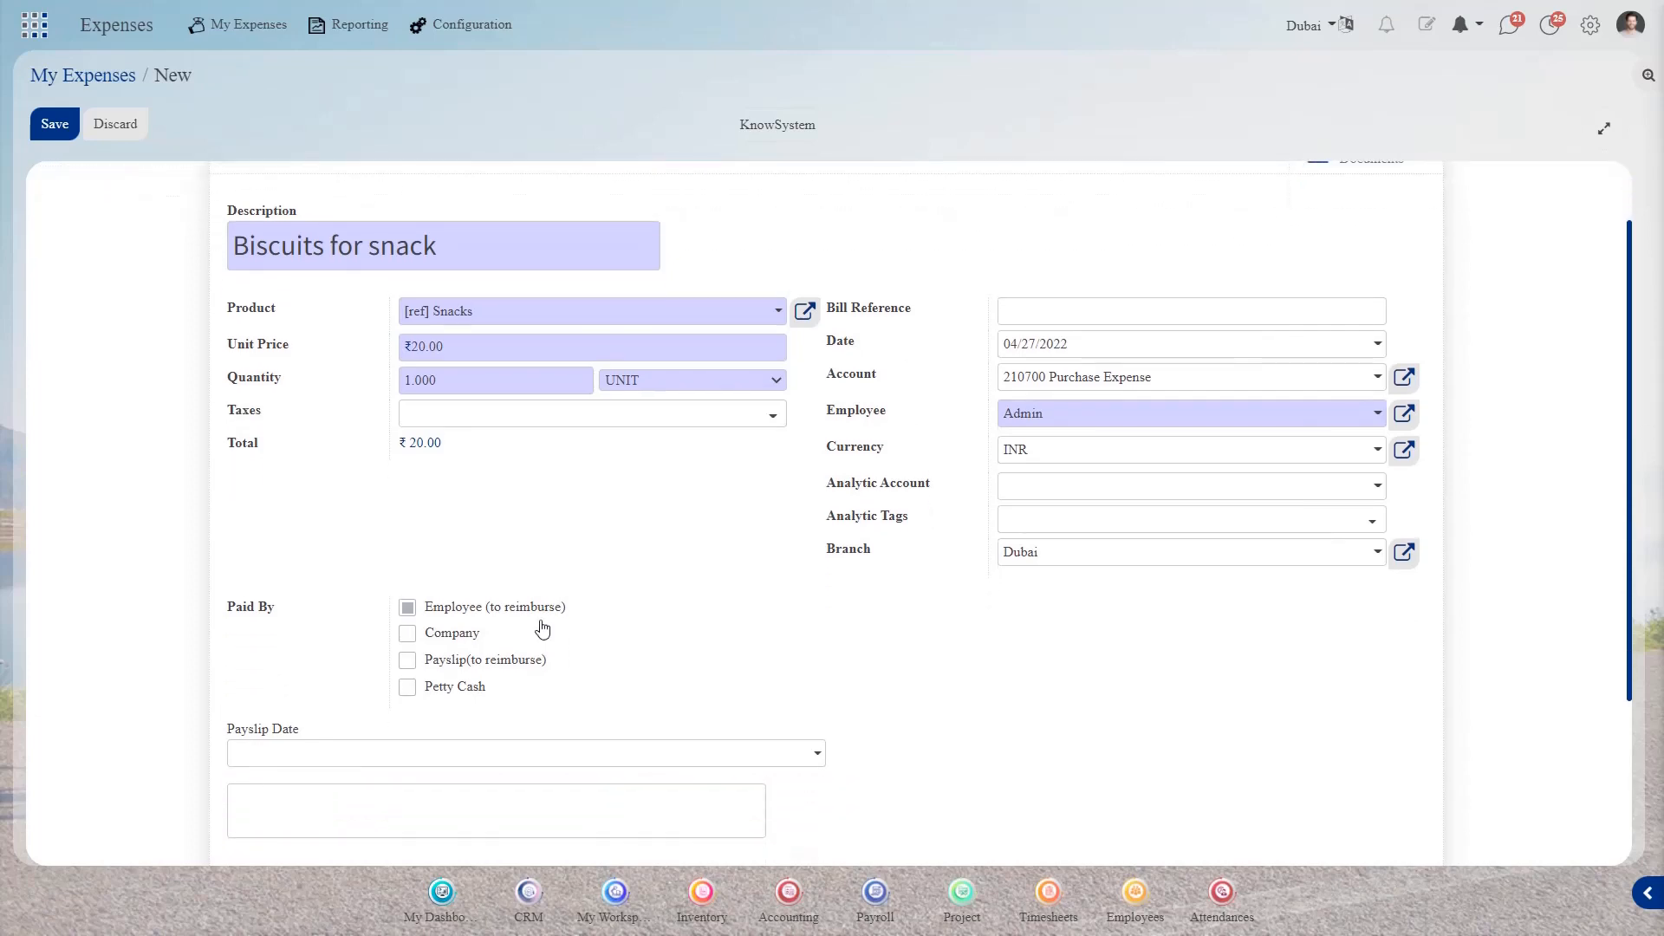
{"action": "left_click", "coordinate": [409, 664]}
{"action": "left_click", "coordinate": [1083, 346]}
{"action": "left_click", "coordinate": [1092, 421]}
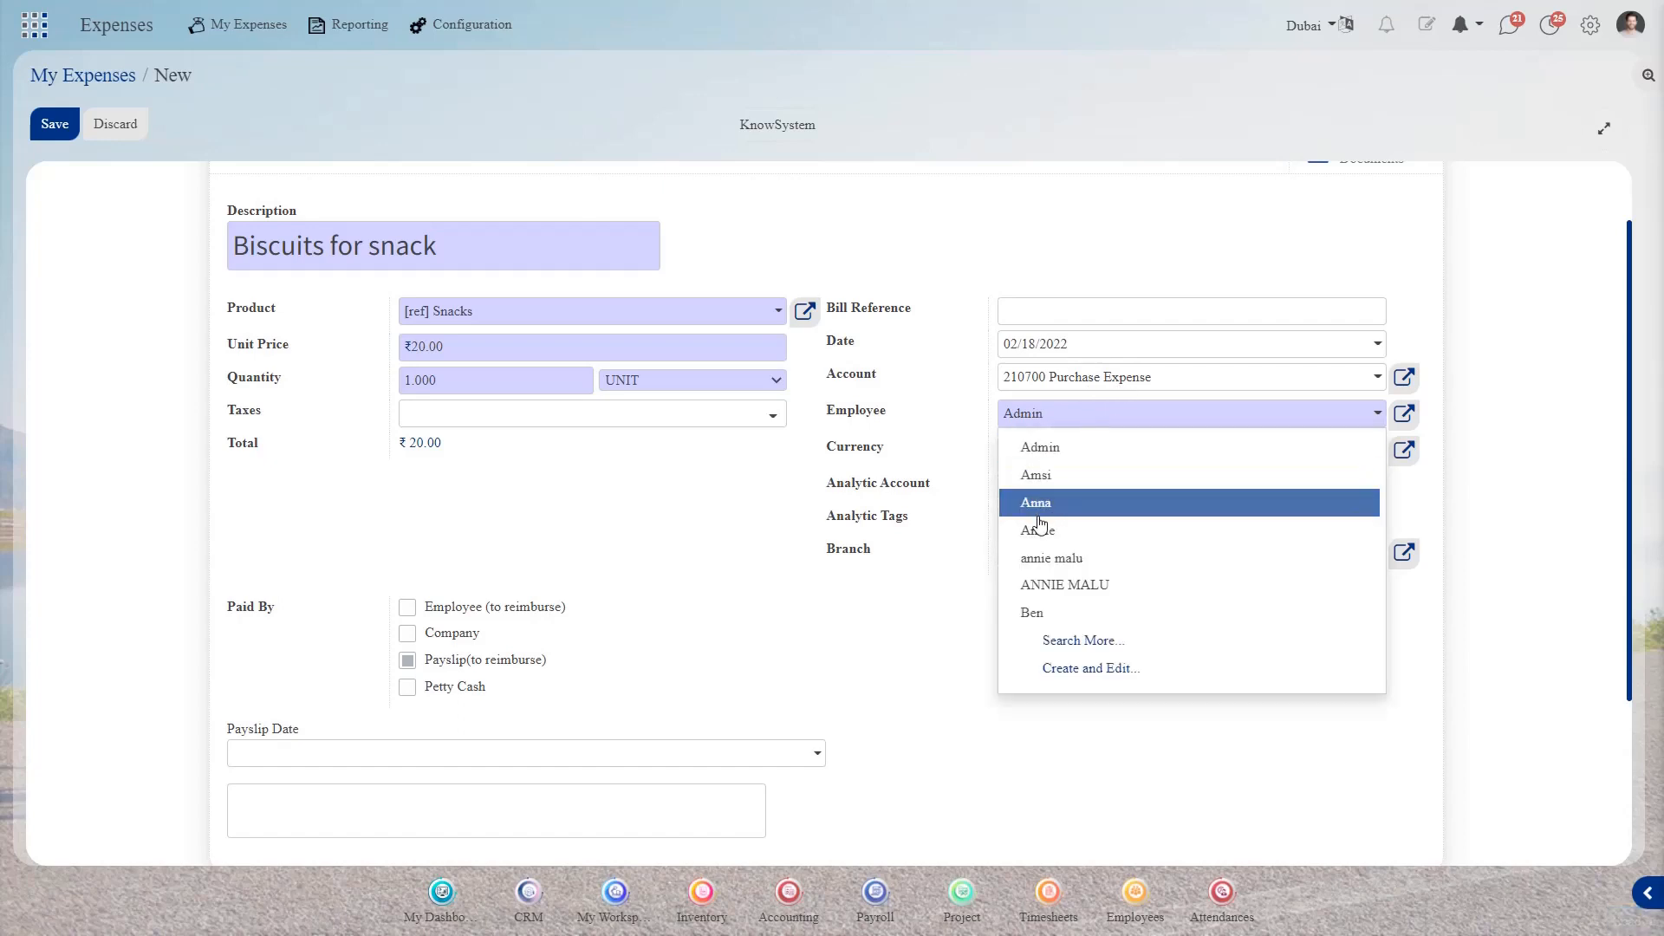
{"action": "left_click", "coordinate": [1081, 477]}
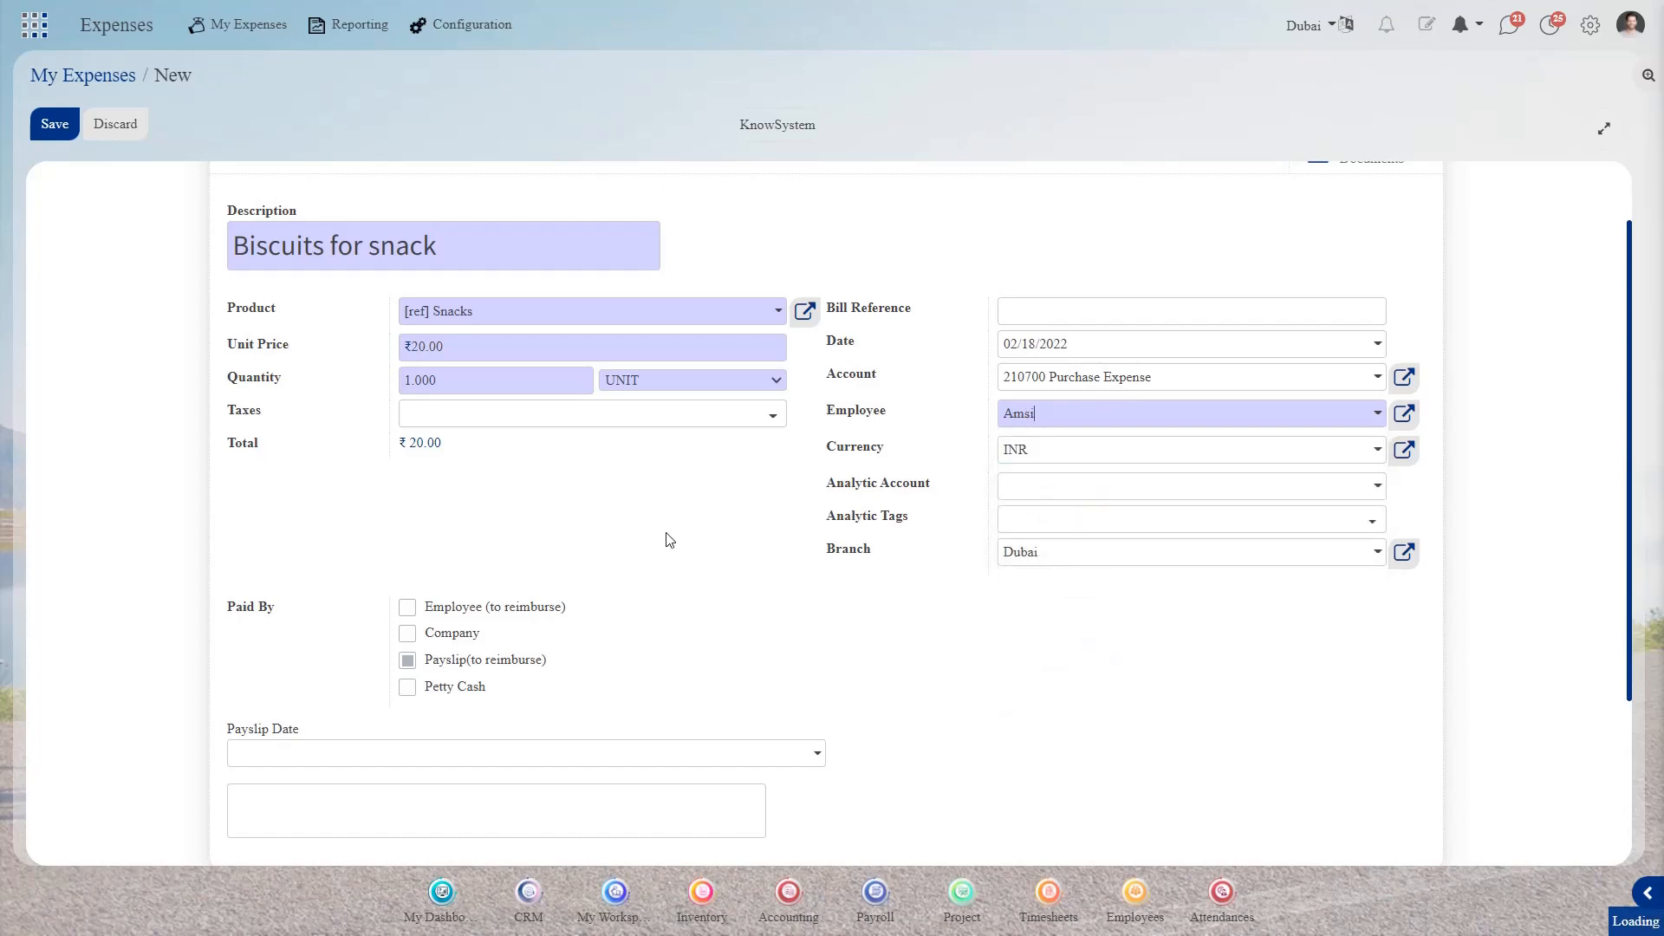
Set the payslip date to 02/18/2022 and save the Biscuits for snack expense.
{"action": "left_click", "coordinate": [346, 754]}
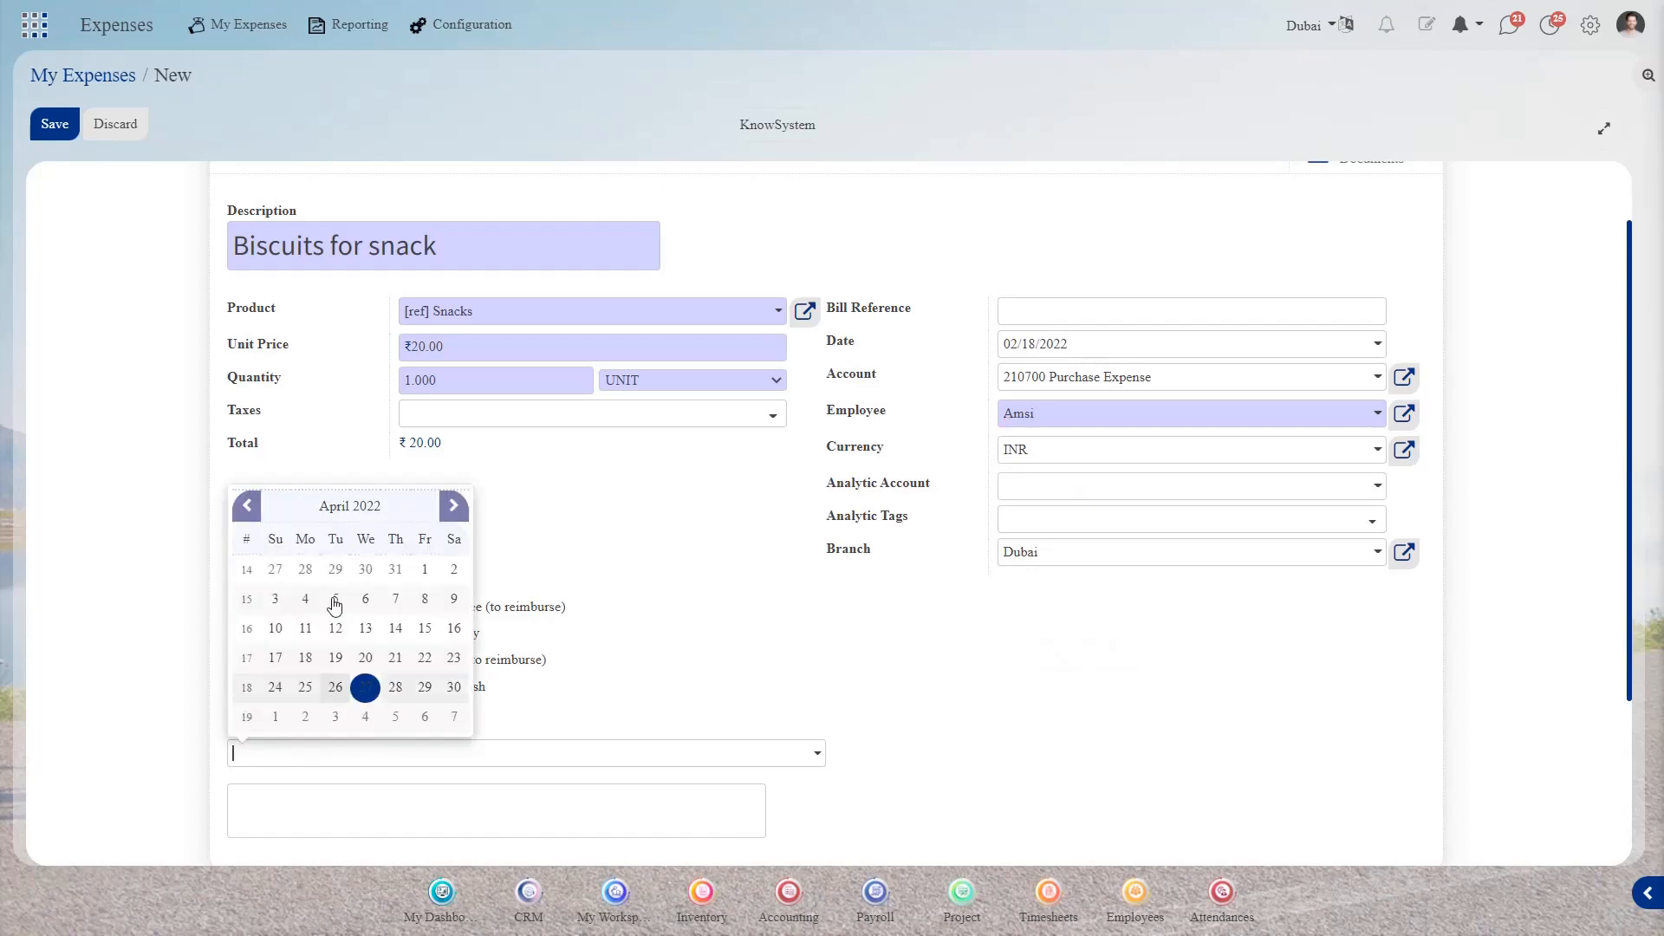
{"action": "left_click", "coordinate": [246, 507]}
{"action": "left_click", "coordinate": [245, 507]}
{"action": "left_click", "coordinate": [425, 628]}
{"action": "scroll", "coordinate": [409, 552], "scroll_direction": "up", "scroll_amount": 1}
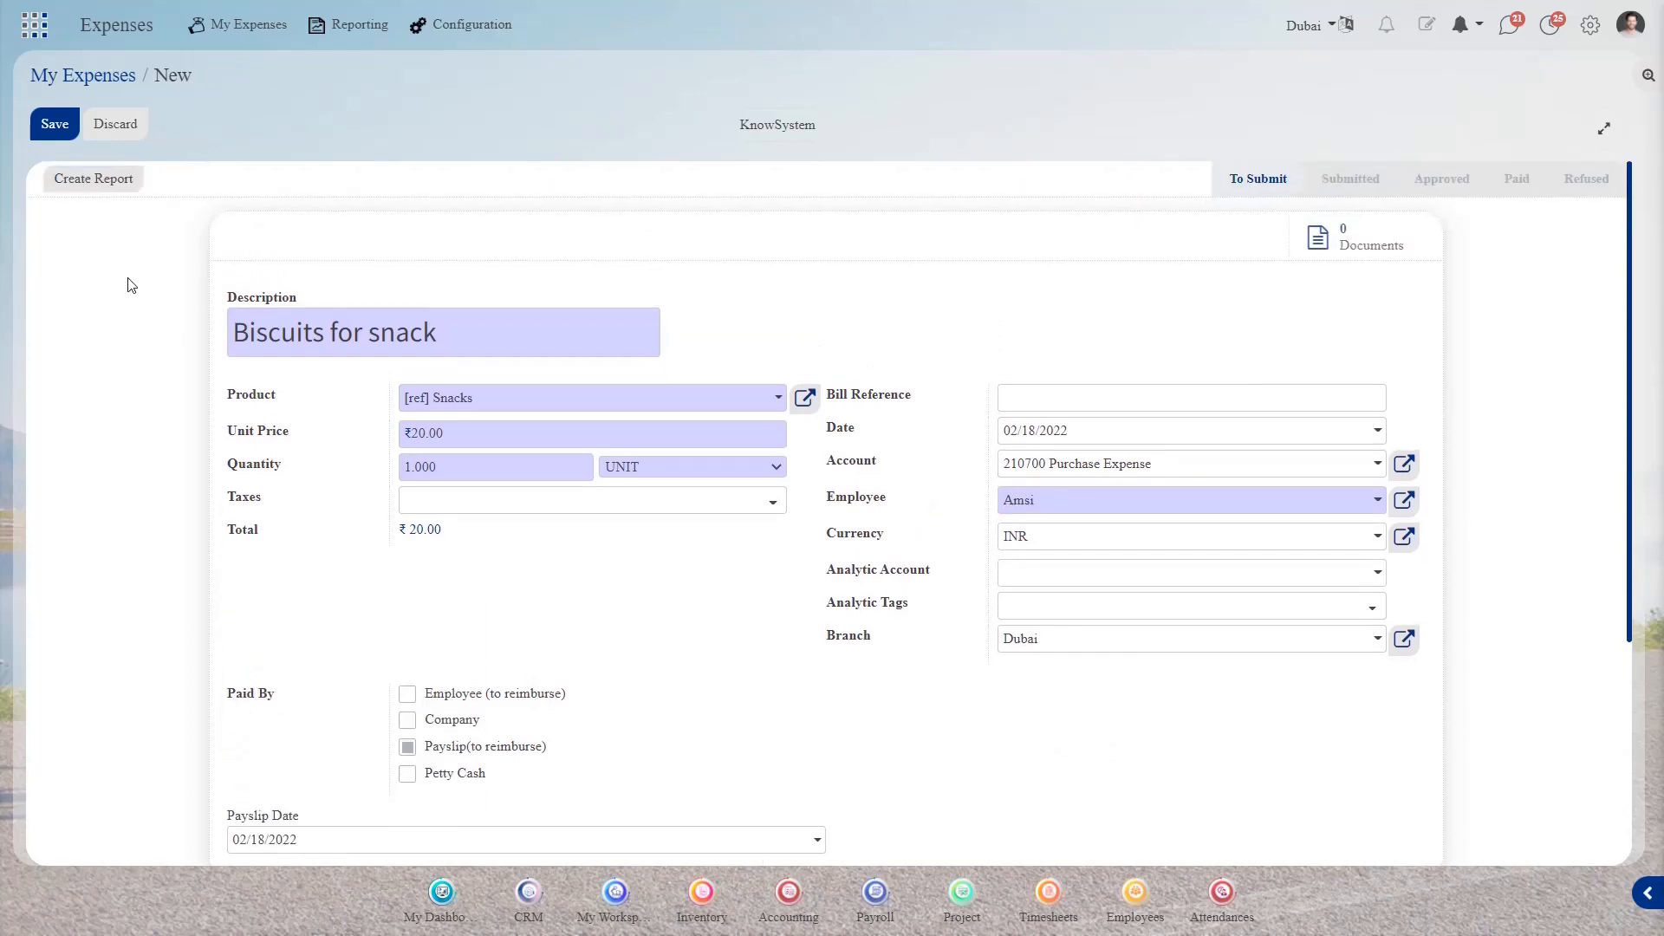
{"action": "left_click", "coordinate": [43, 135]}
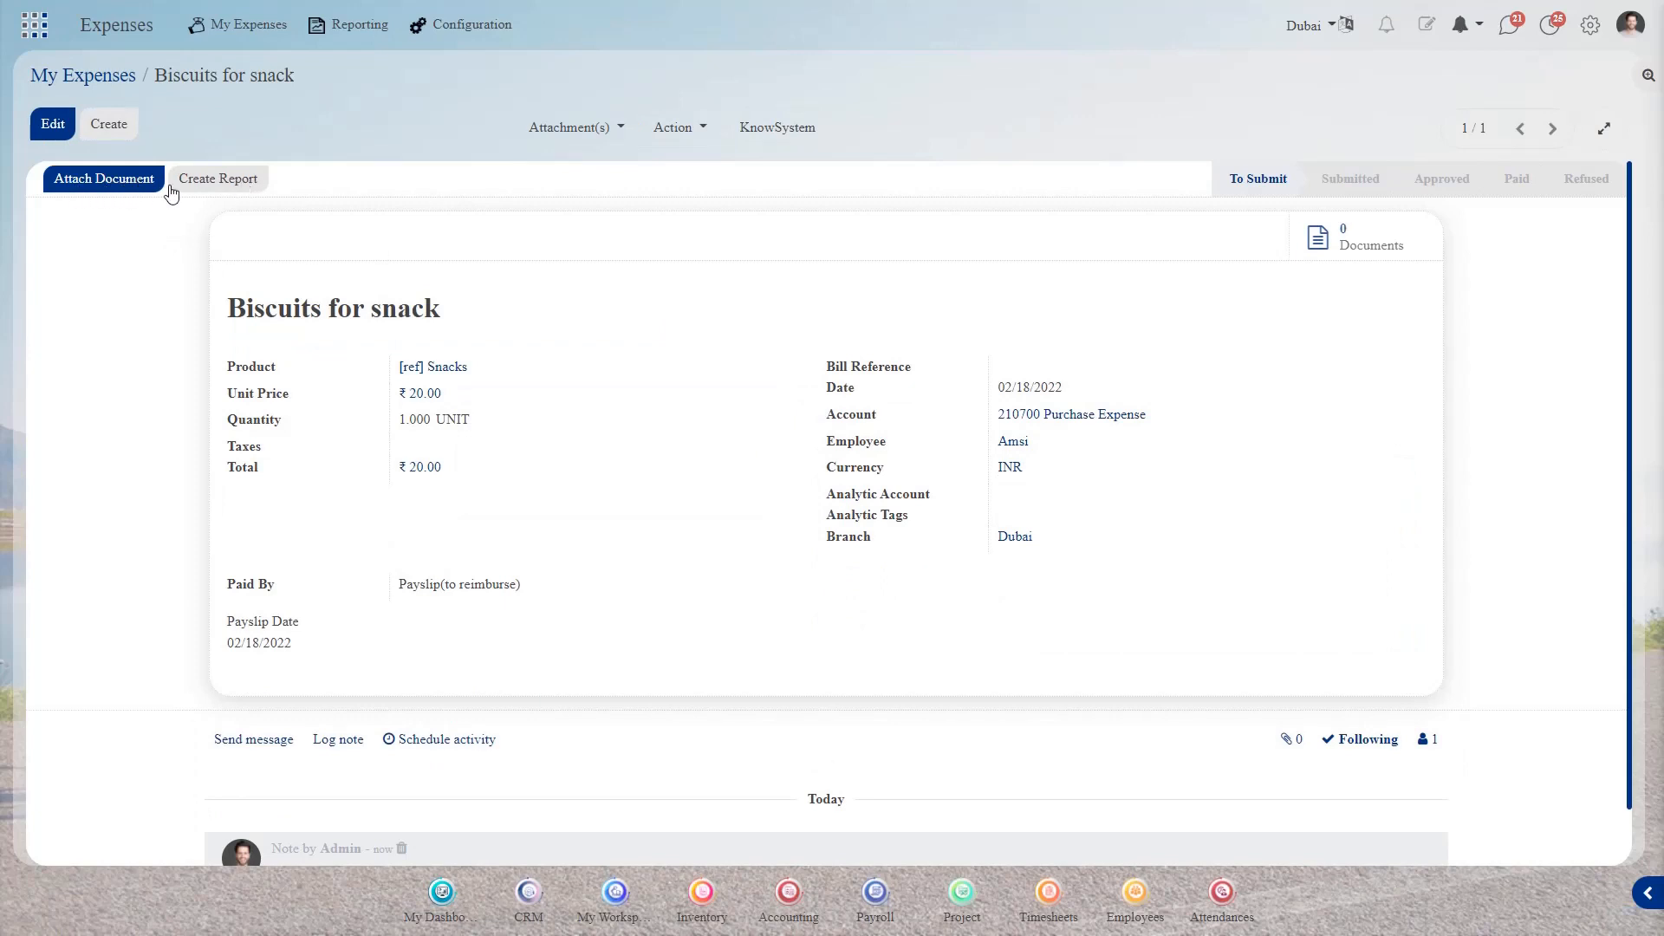
Create an expense report from the expense, with the summary "Biscuit for expense" and payslip date 02/18/2022.
{"action": "left_click", "coordinate": [203, 194]}
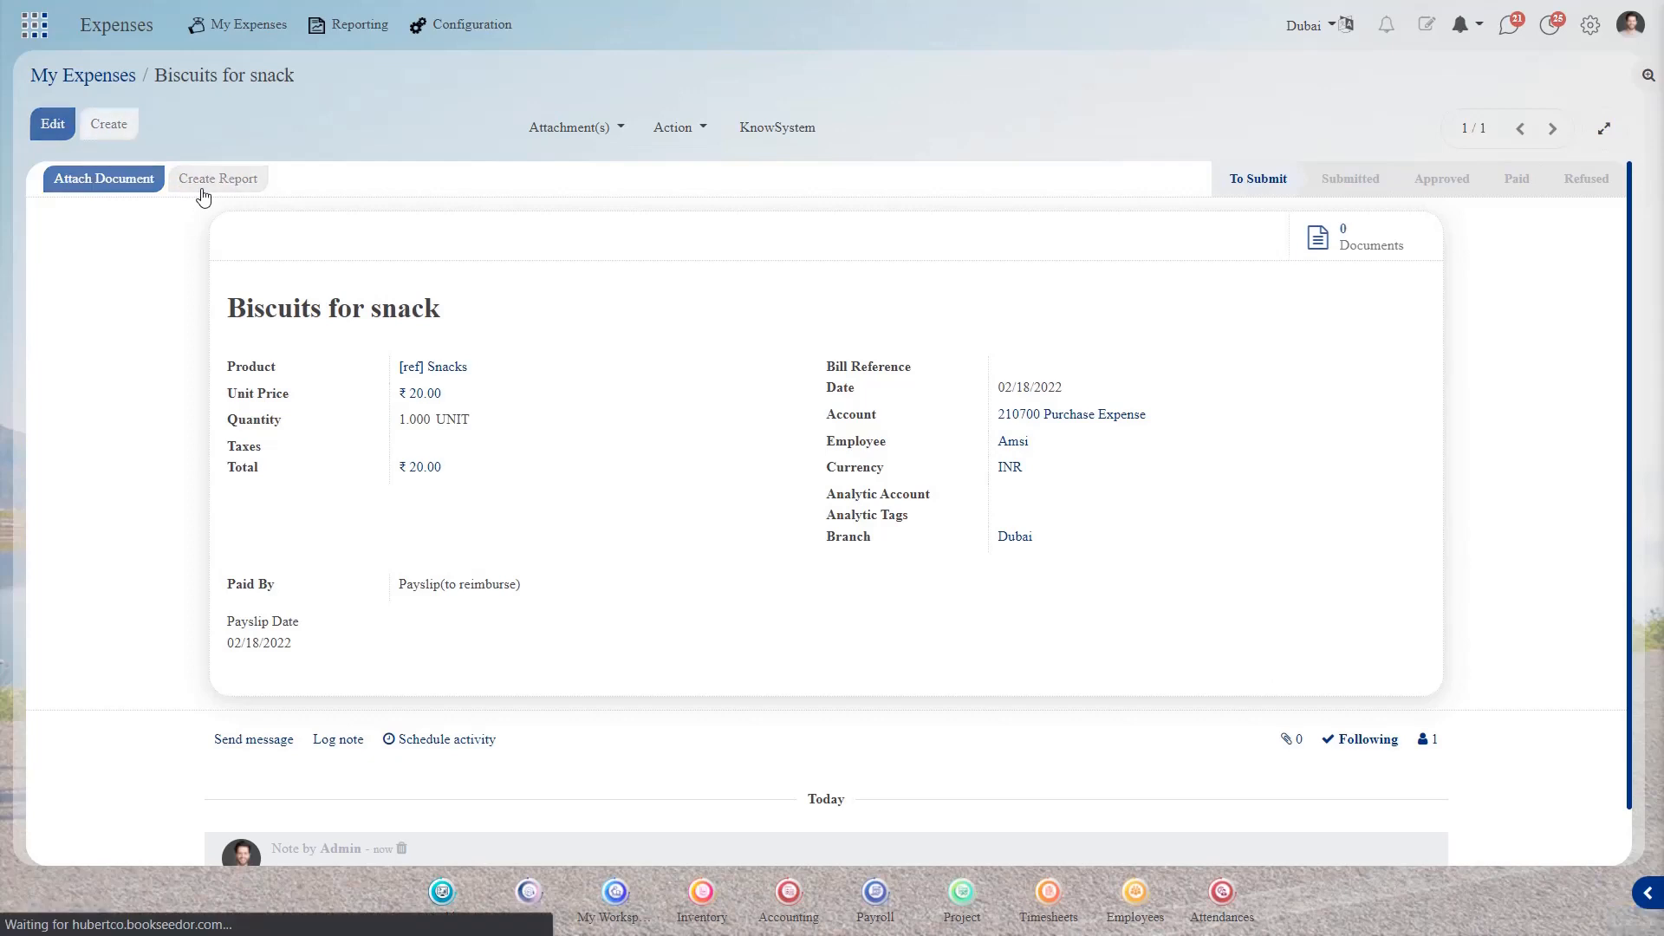
{"action": "left_click", "coordinate": [61, 125]}
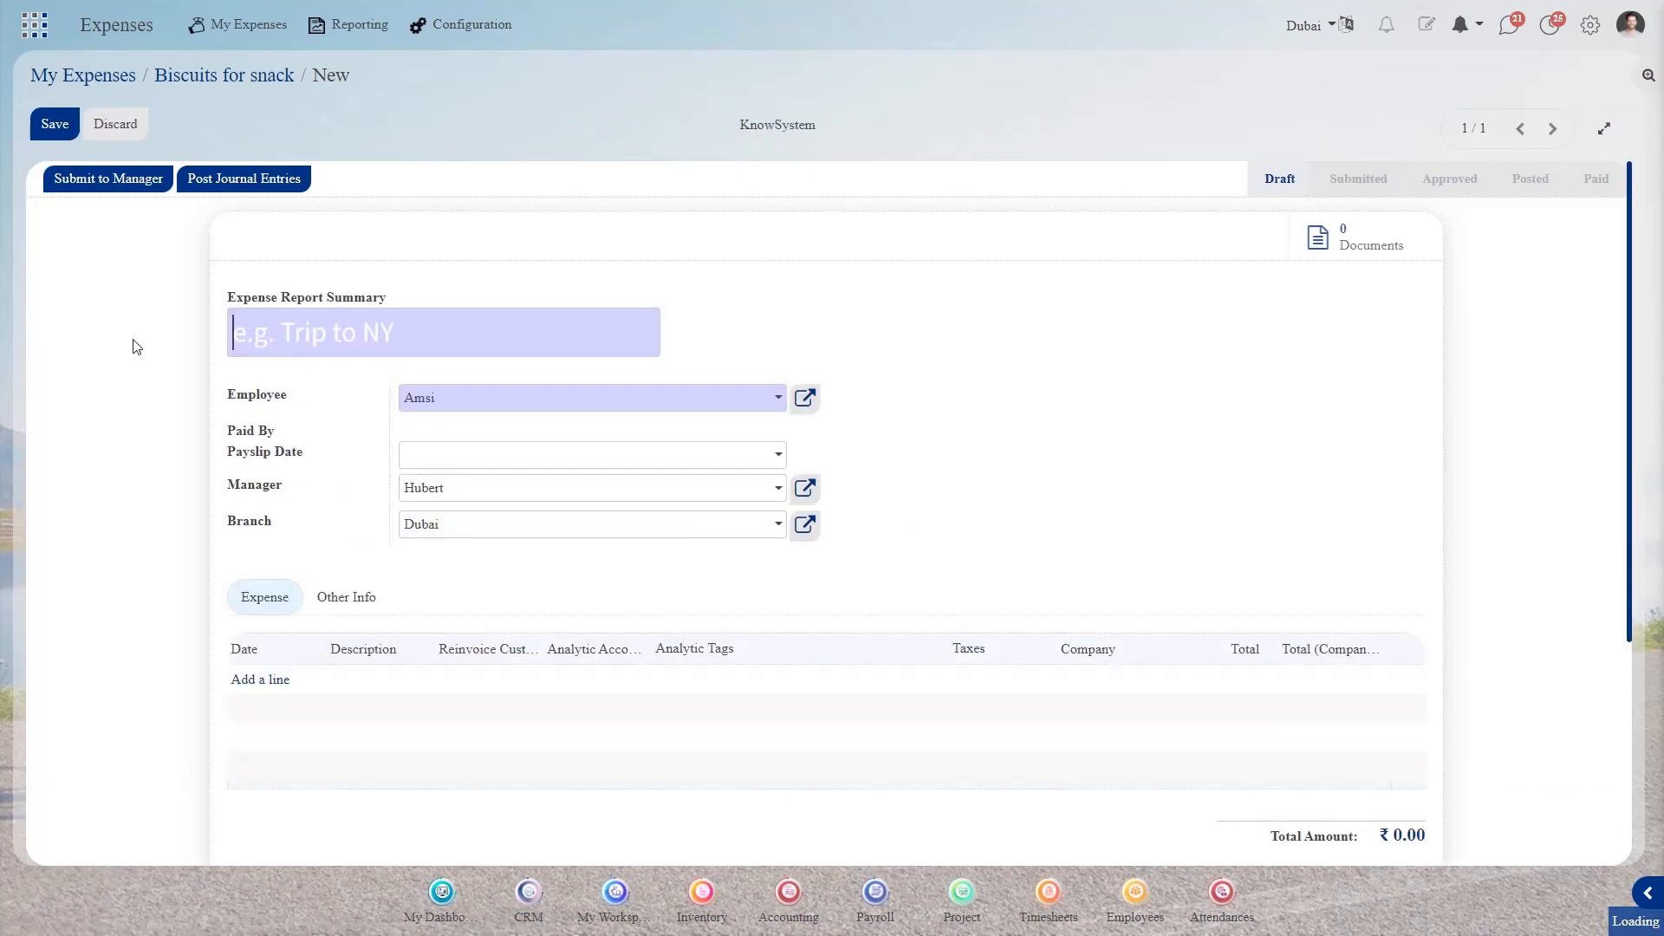
{"action": "type", "text": "Biscuit for expen"}
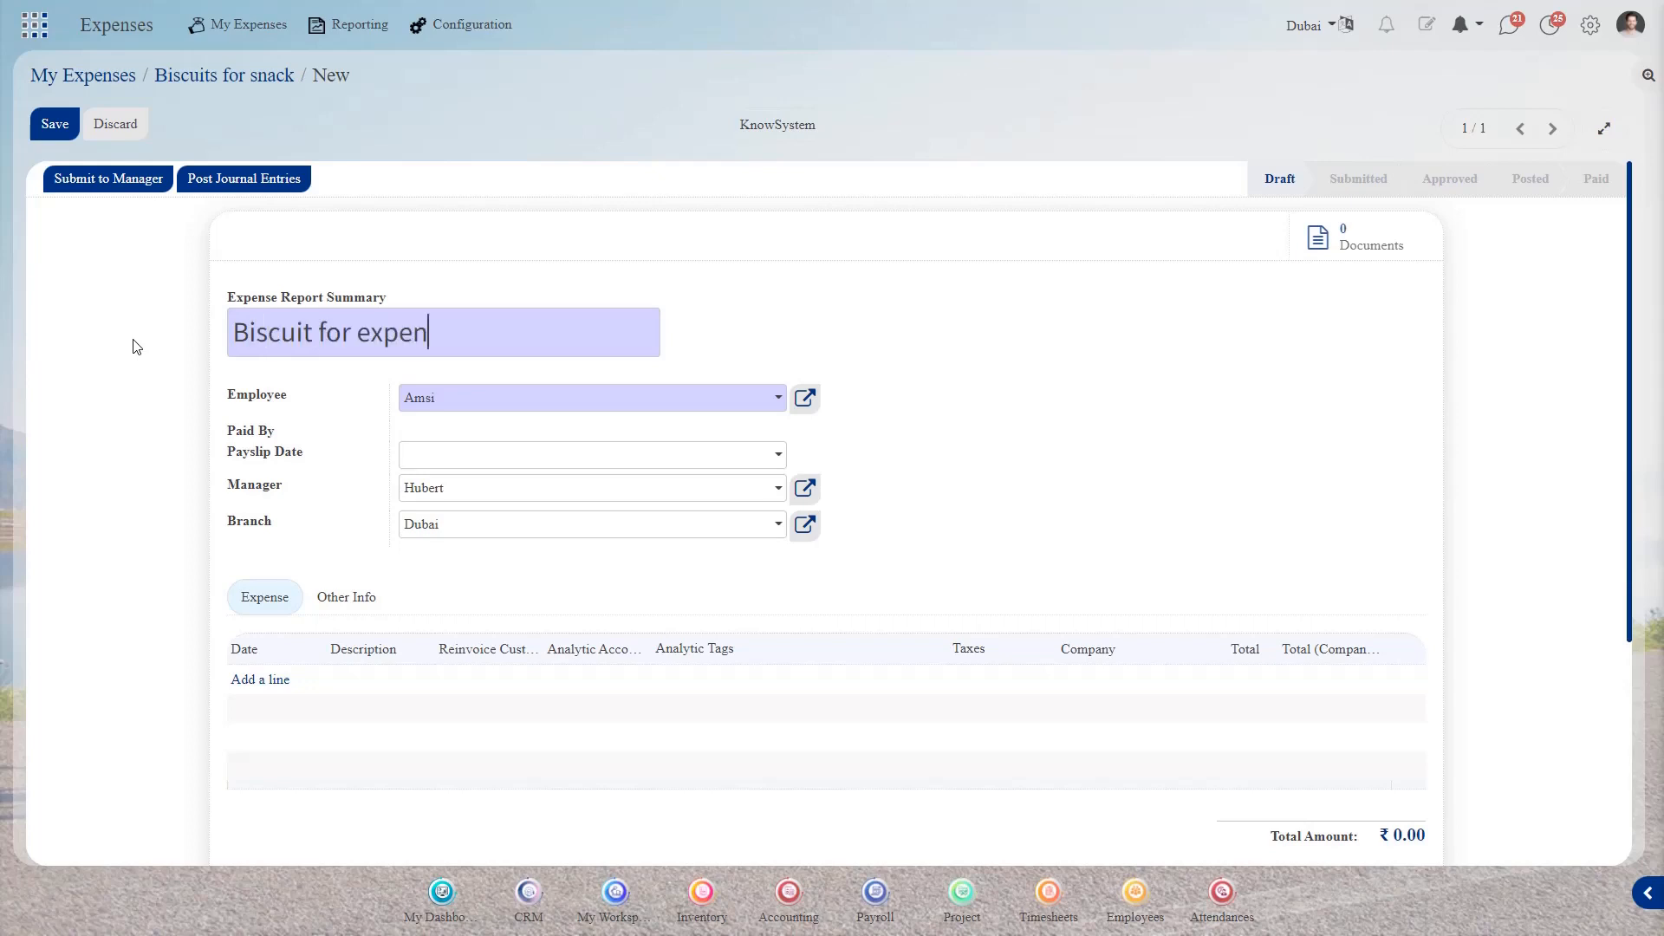
{"action": "type", "text": "se"}
{"action": "left_click", "coordinate": [444, 457]}
{"action": "double_click", "coordinate": [420, 494]}
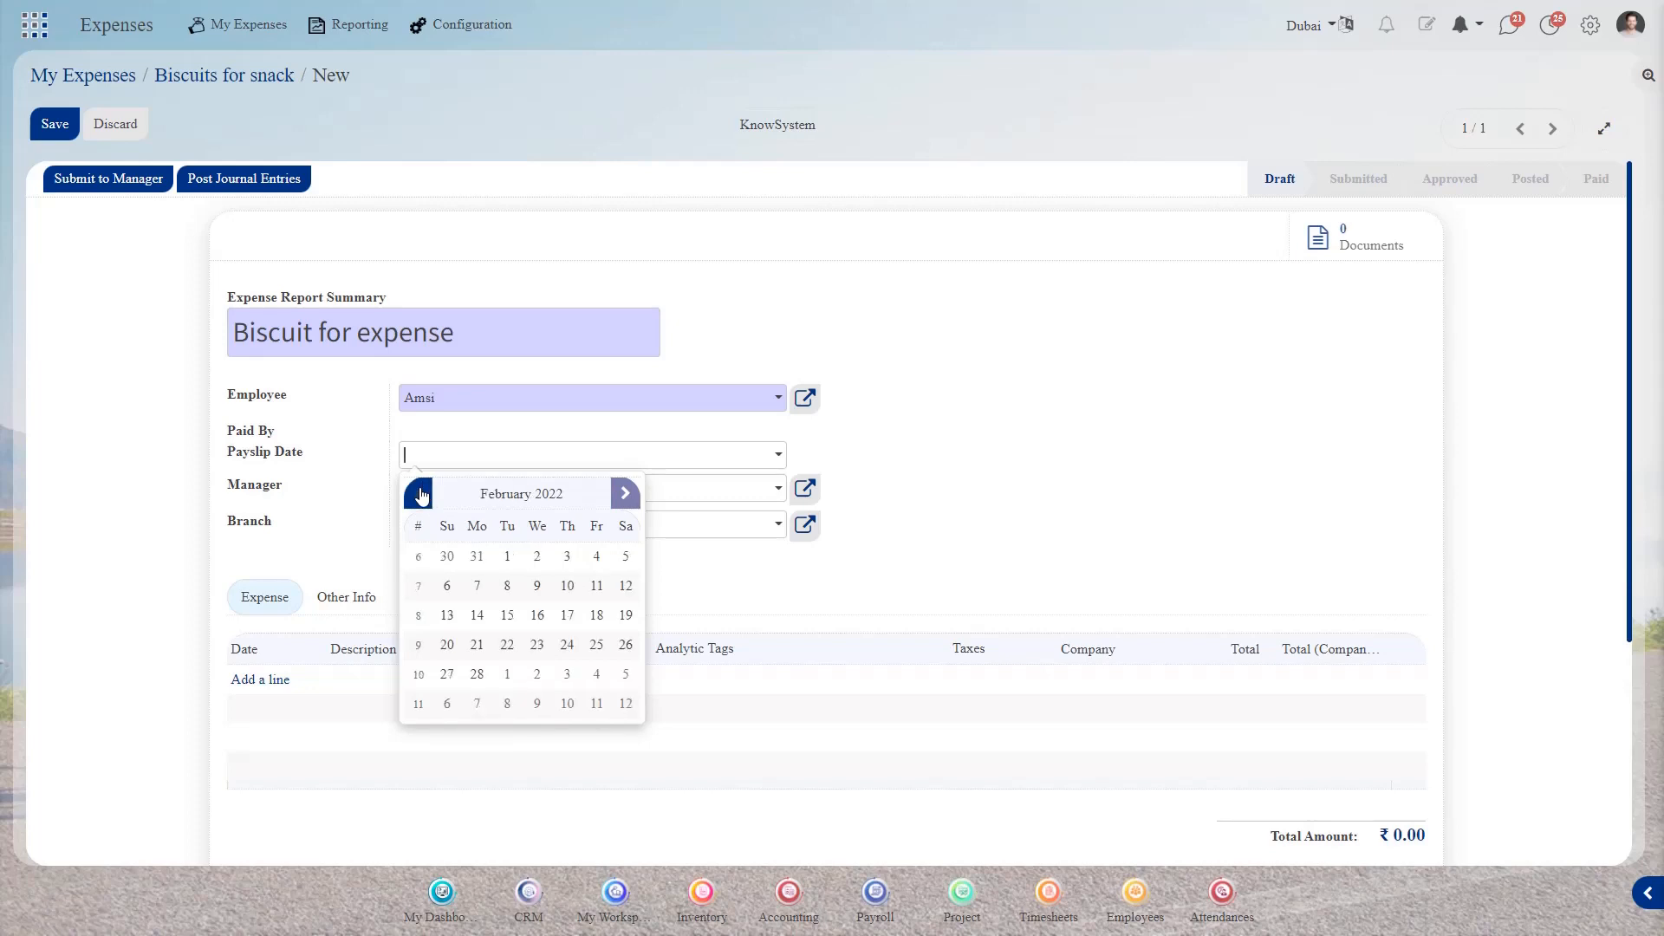
{"action": "left_click", "coordinate": [596, 616]}
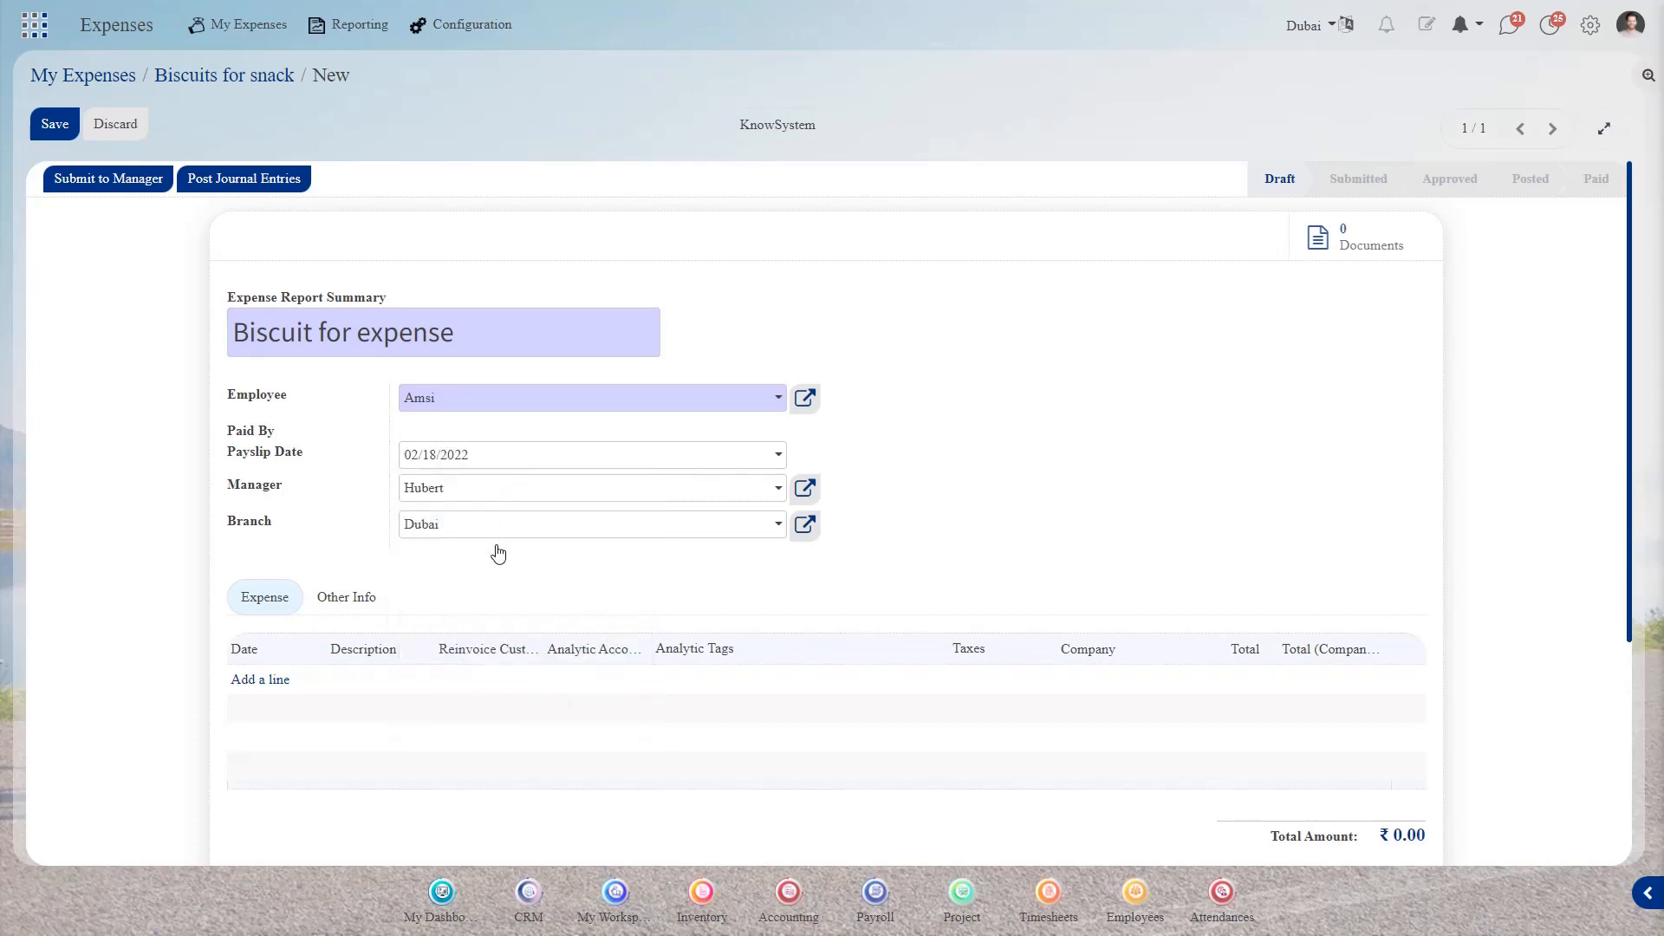
Add the Biscuits for snack expense as a line of the report and save the report.
{"action": "scroll", "coordinate": [498, 550], "scroll_direction": "down", "scroll_amount": 1}
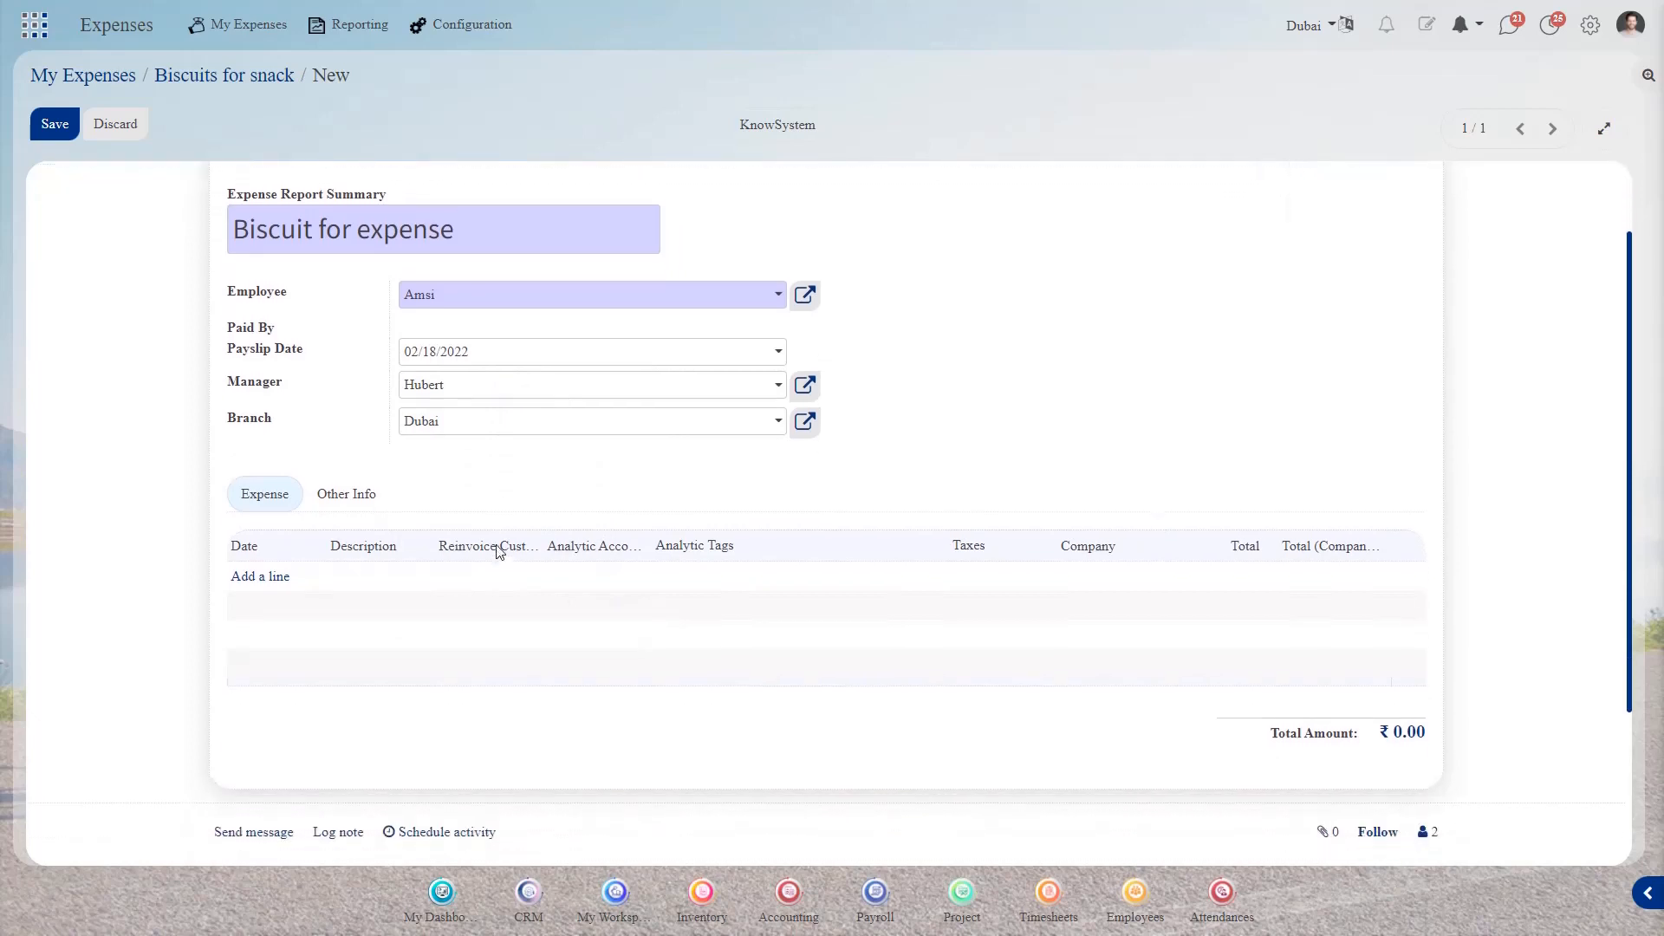
{"action": "left_click", "coordinate": [273, 579]}
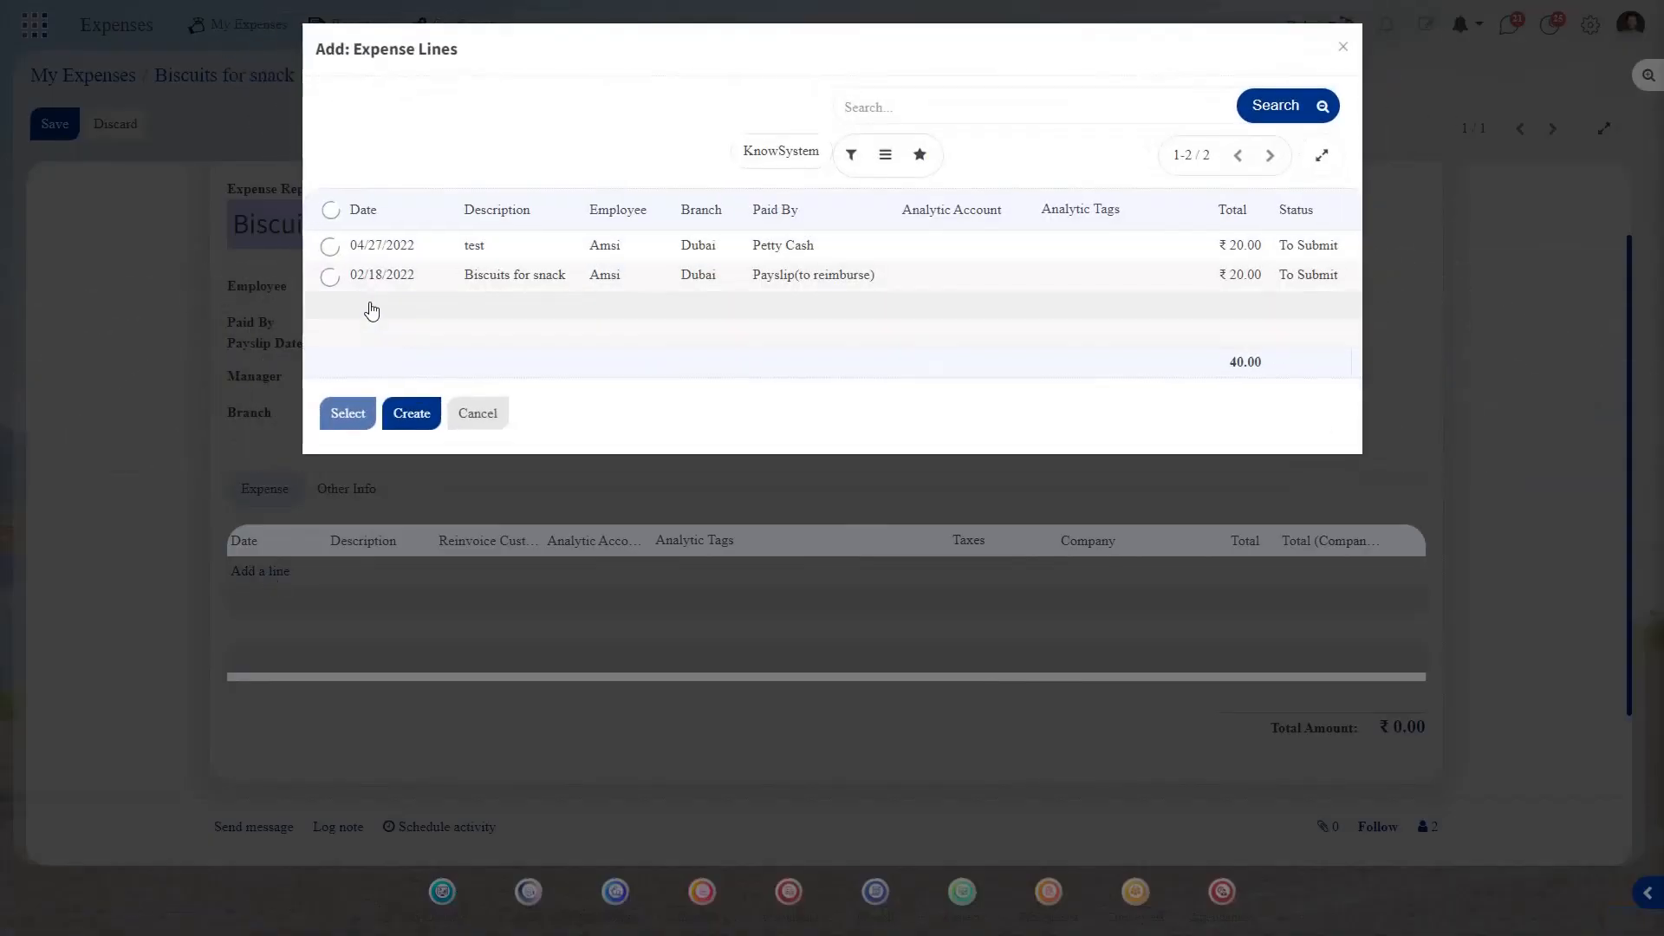
{"action": "left_click", "coordinate": [329, 276]}
{"action": "left_click", "coordinate": [347, 413]}
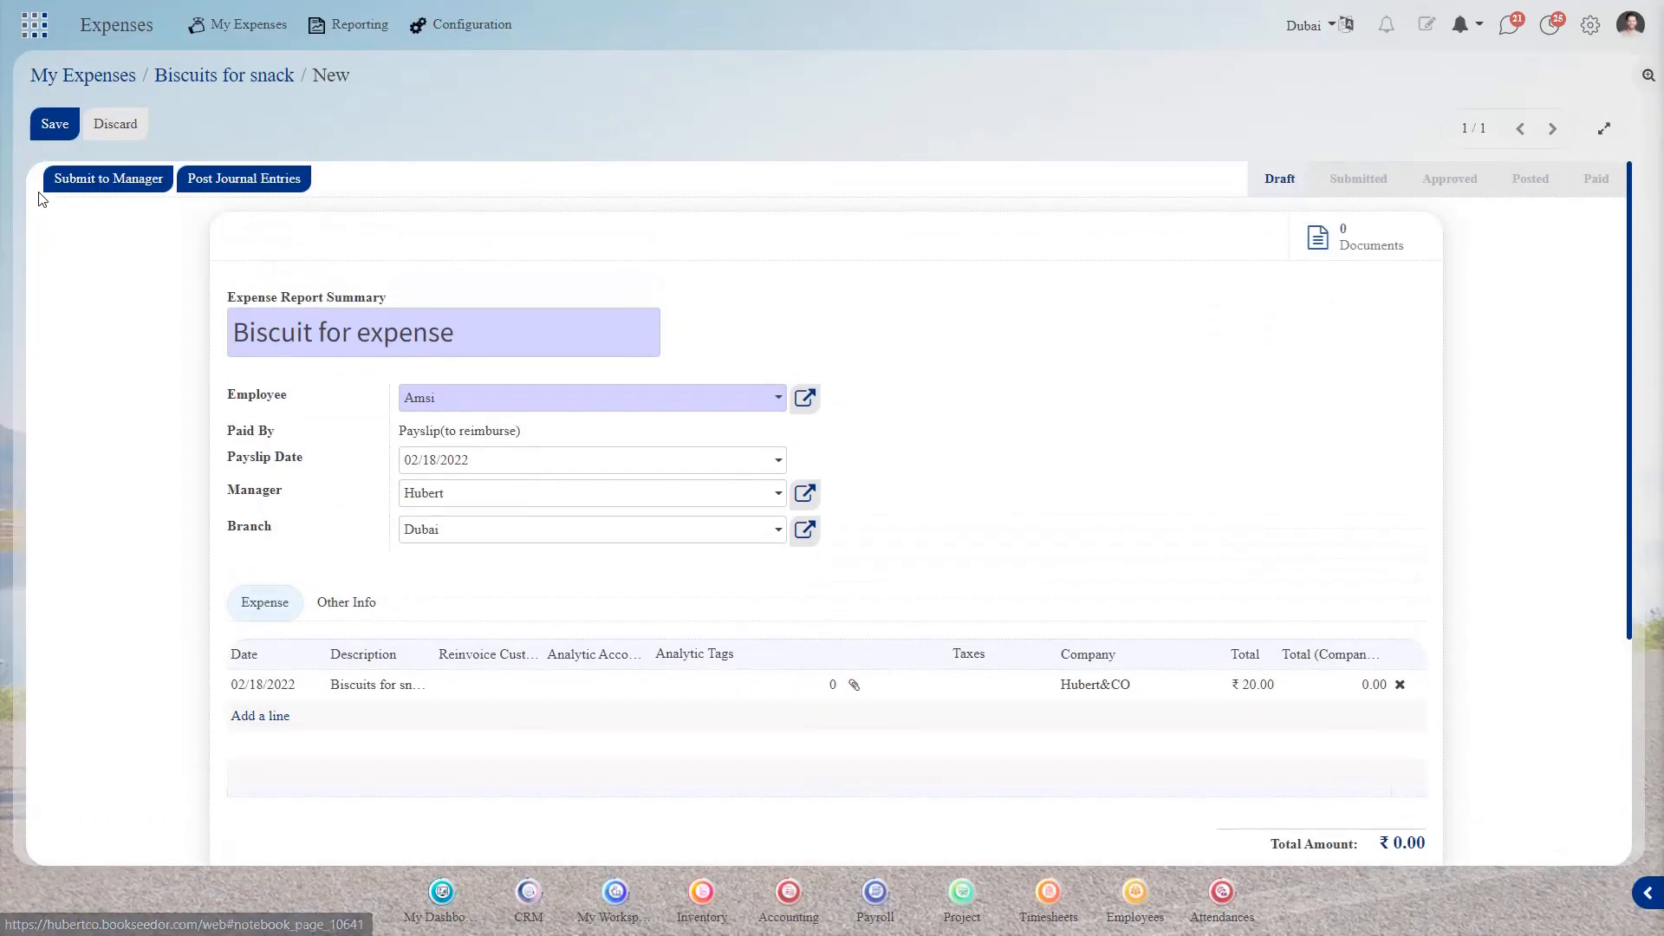
{"action": "left_click", "coordinate": [54, 134]}
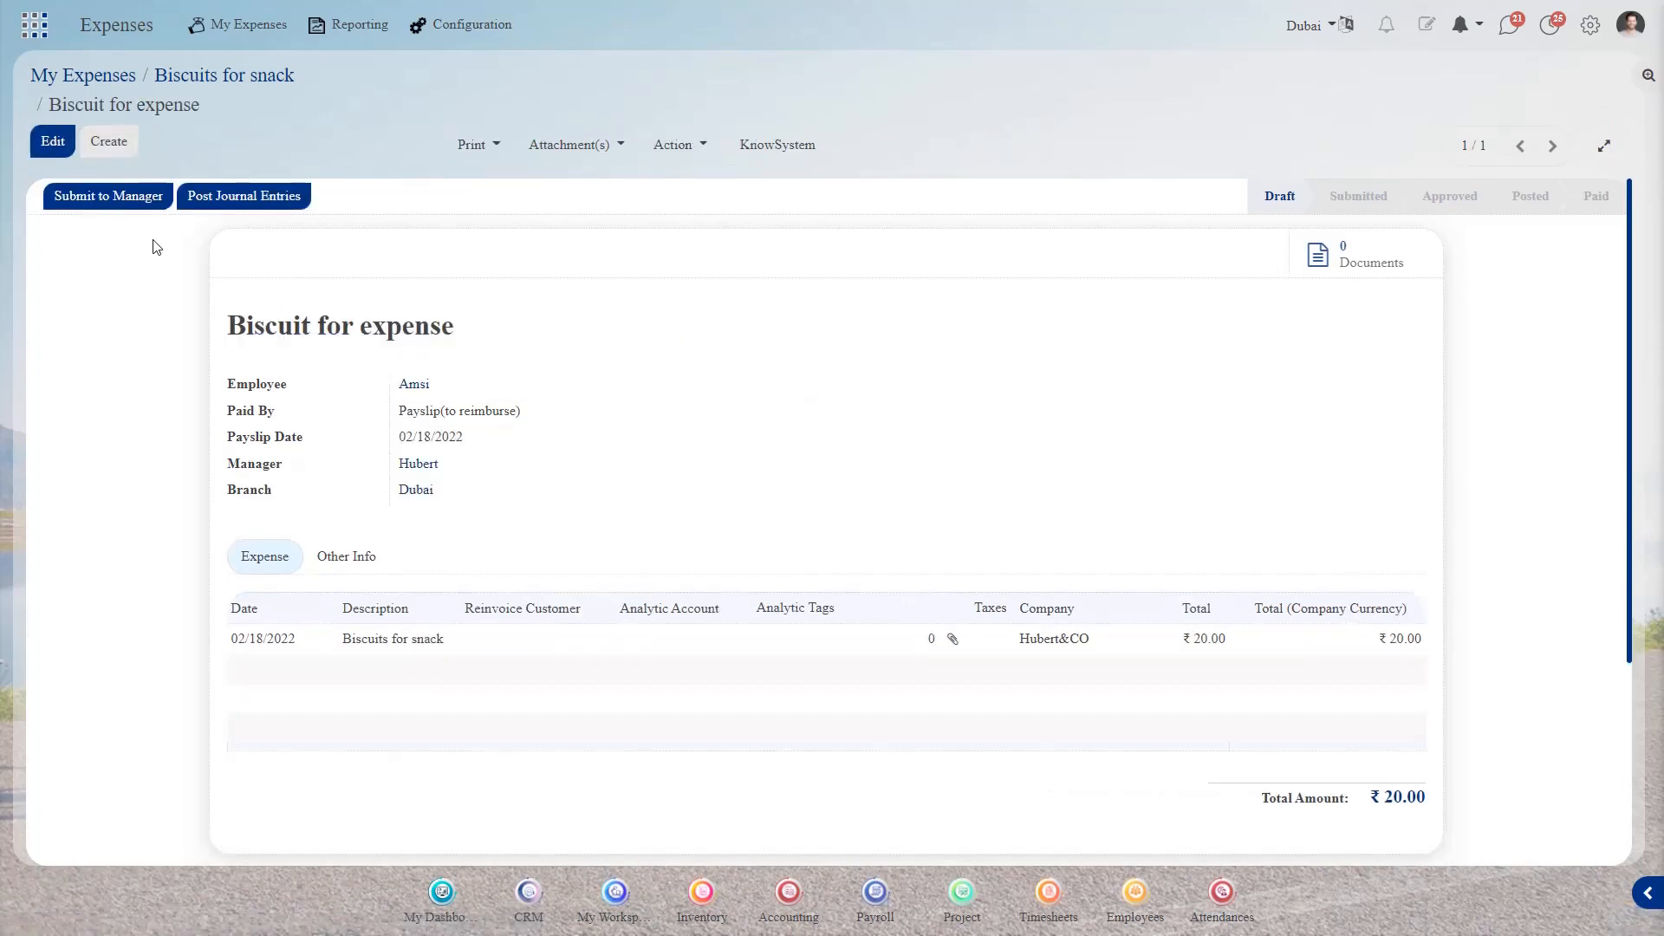
Submit the Biscuit for expense report to the manager and approve it.
{"action": "left_click", "coordinate": [155, 197]}
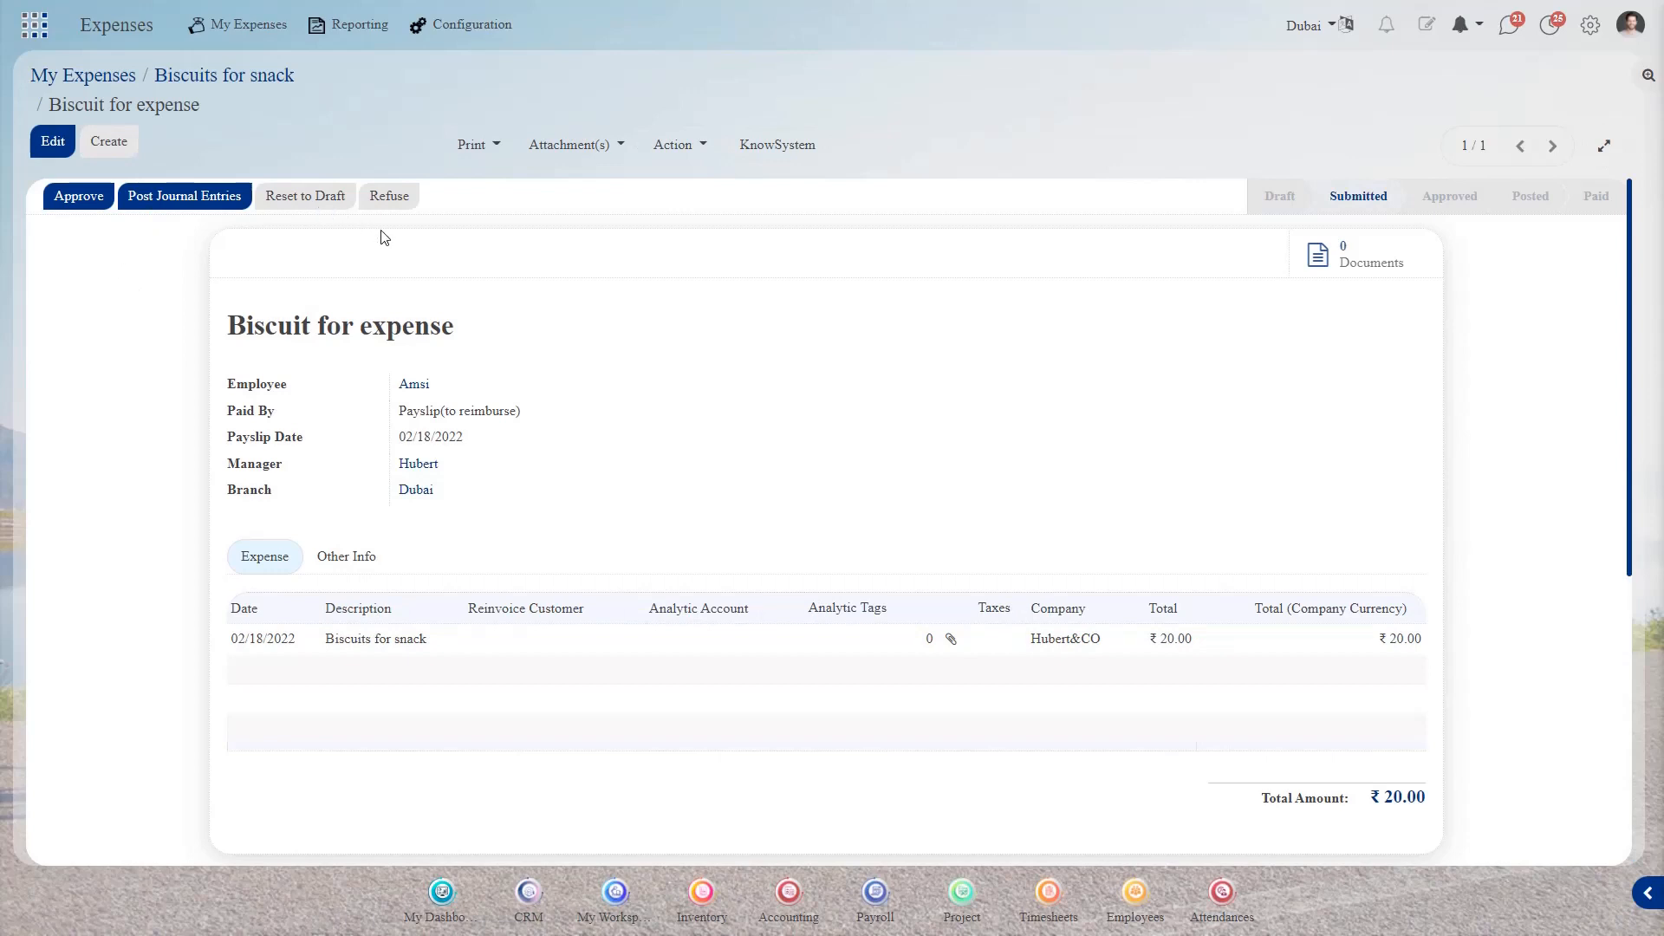
{"action": "left_click", "coordinate": [74, 199]}
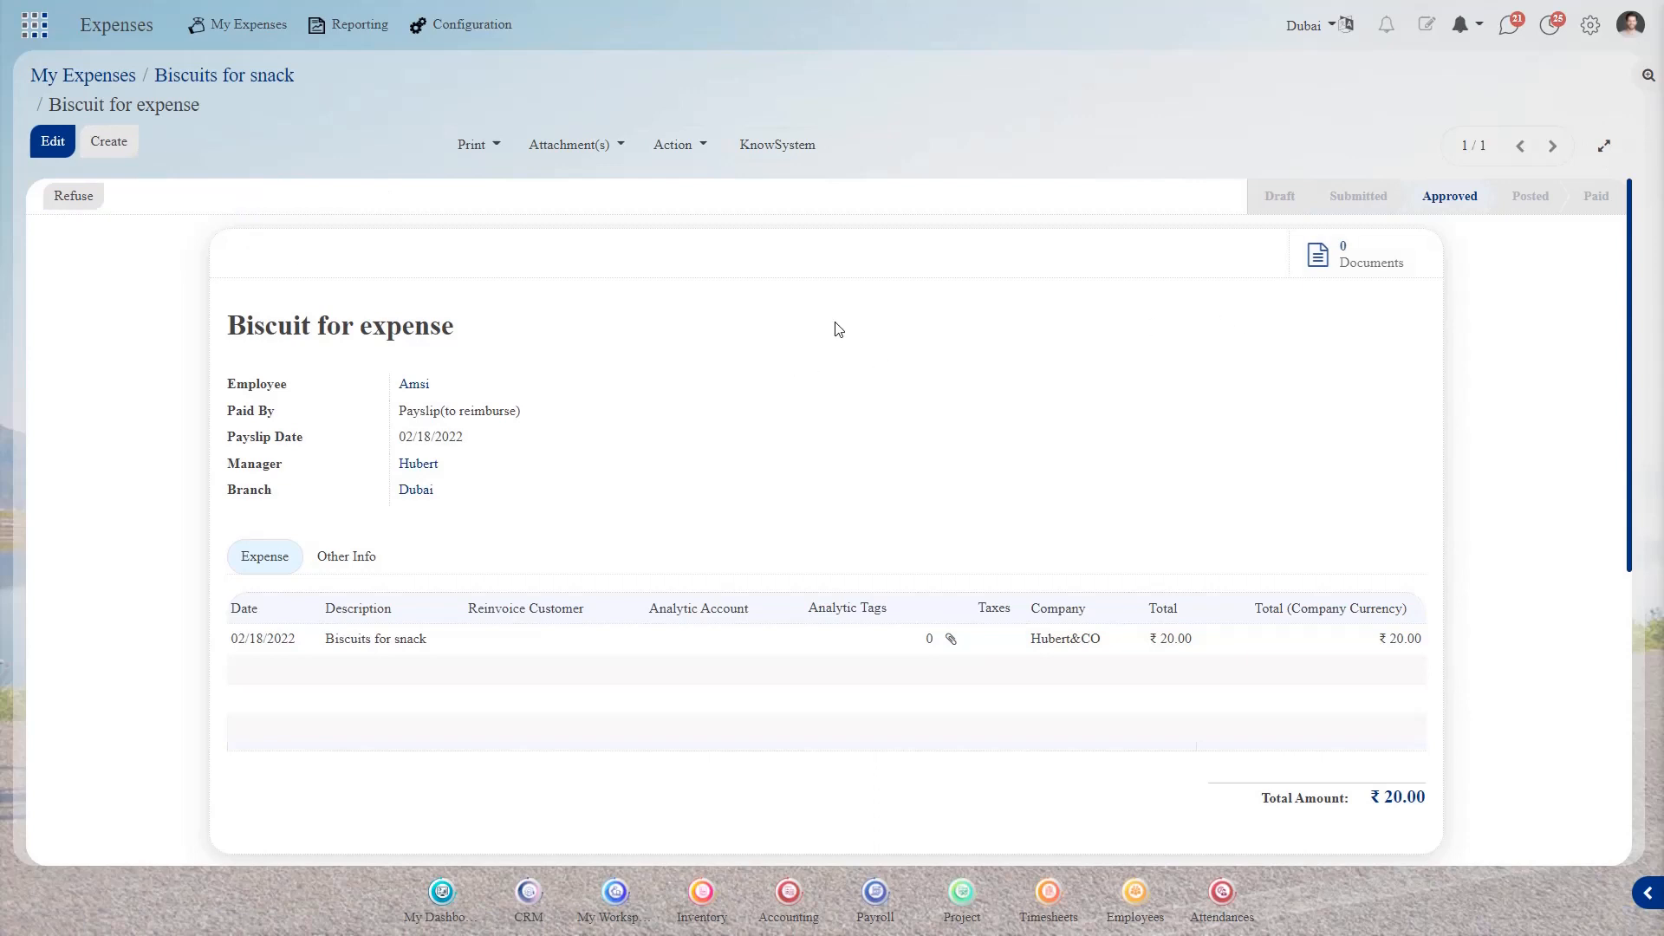
Switch to the Payroll app and open the list of employee payslips.
{"action": "left_click", "coordinate": [100, 84]}
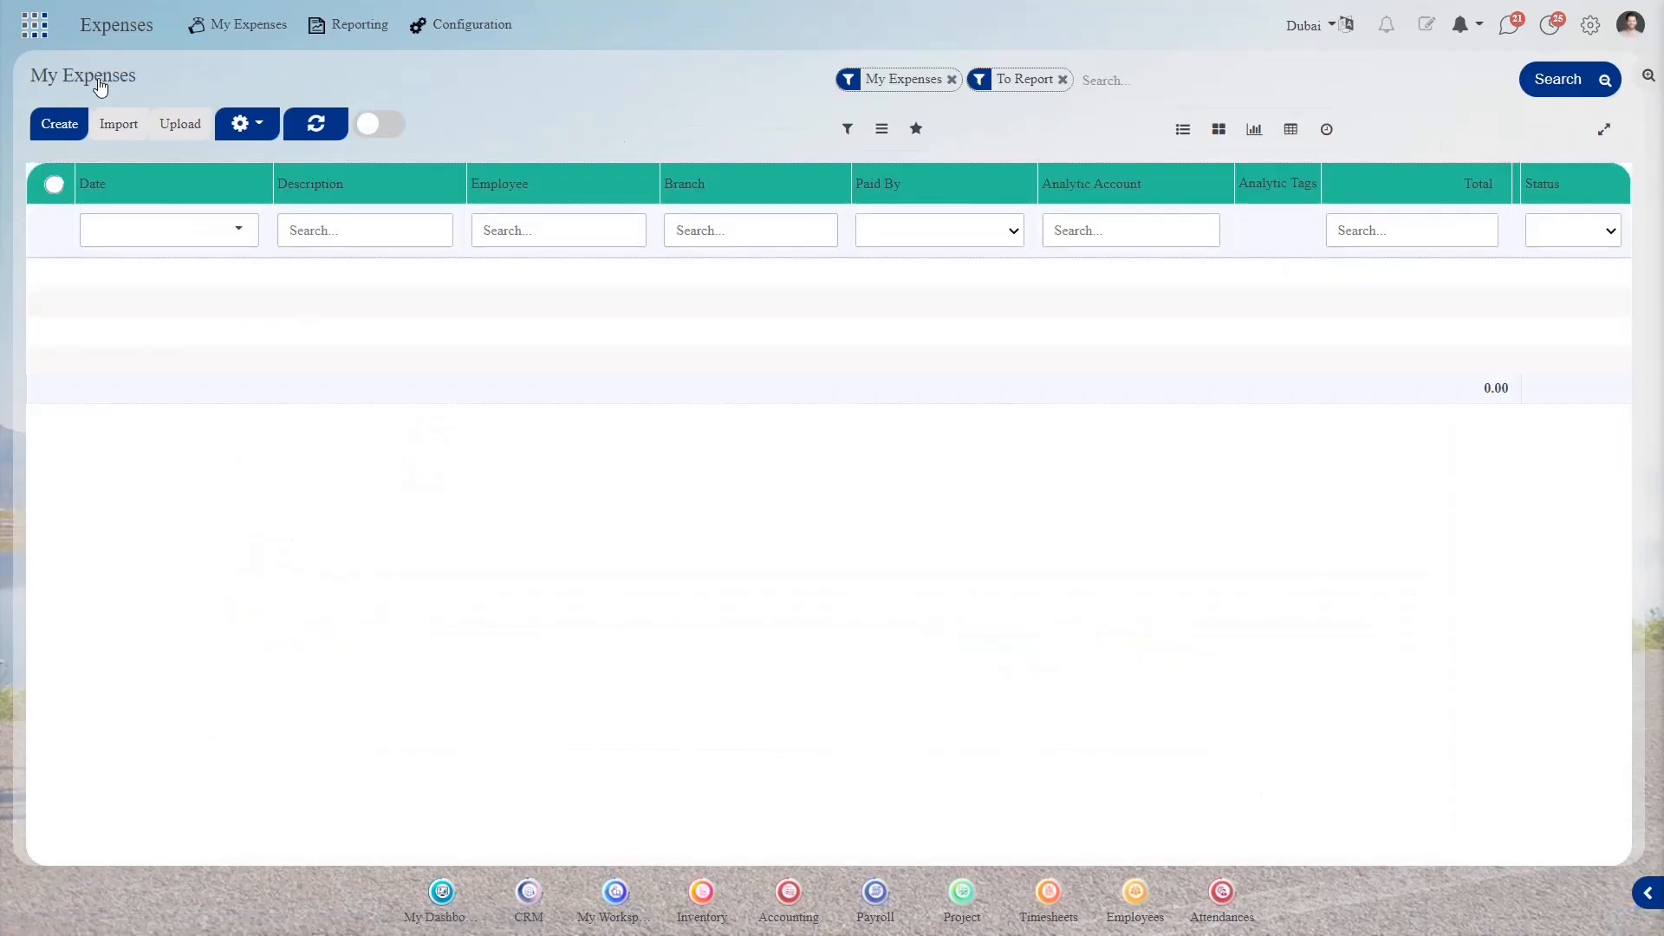
{"action": "left_click", "coordinate": [35, 25]}
{"action": "type", "text": "ex"}
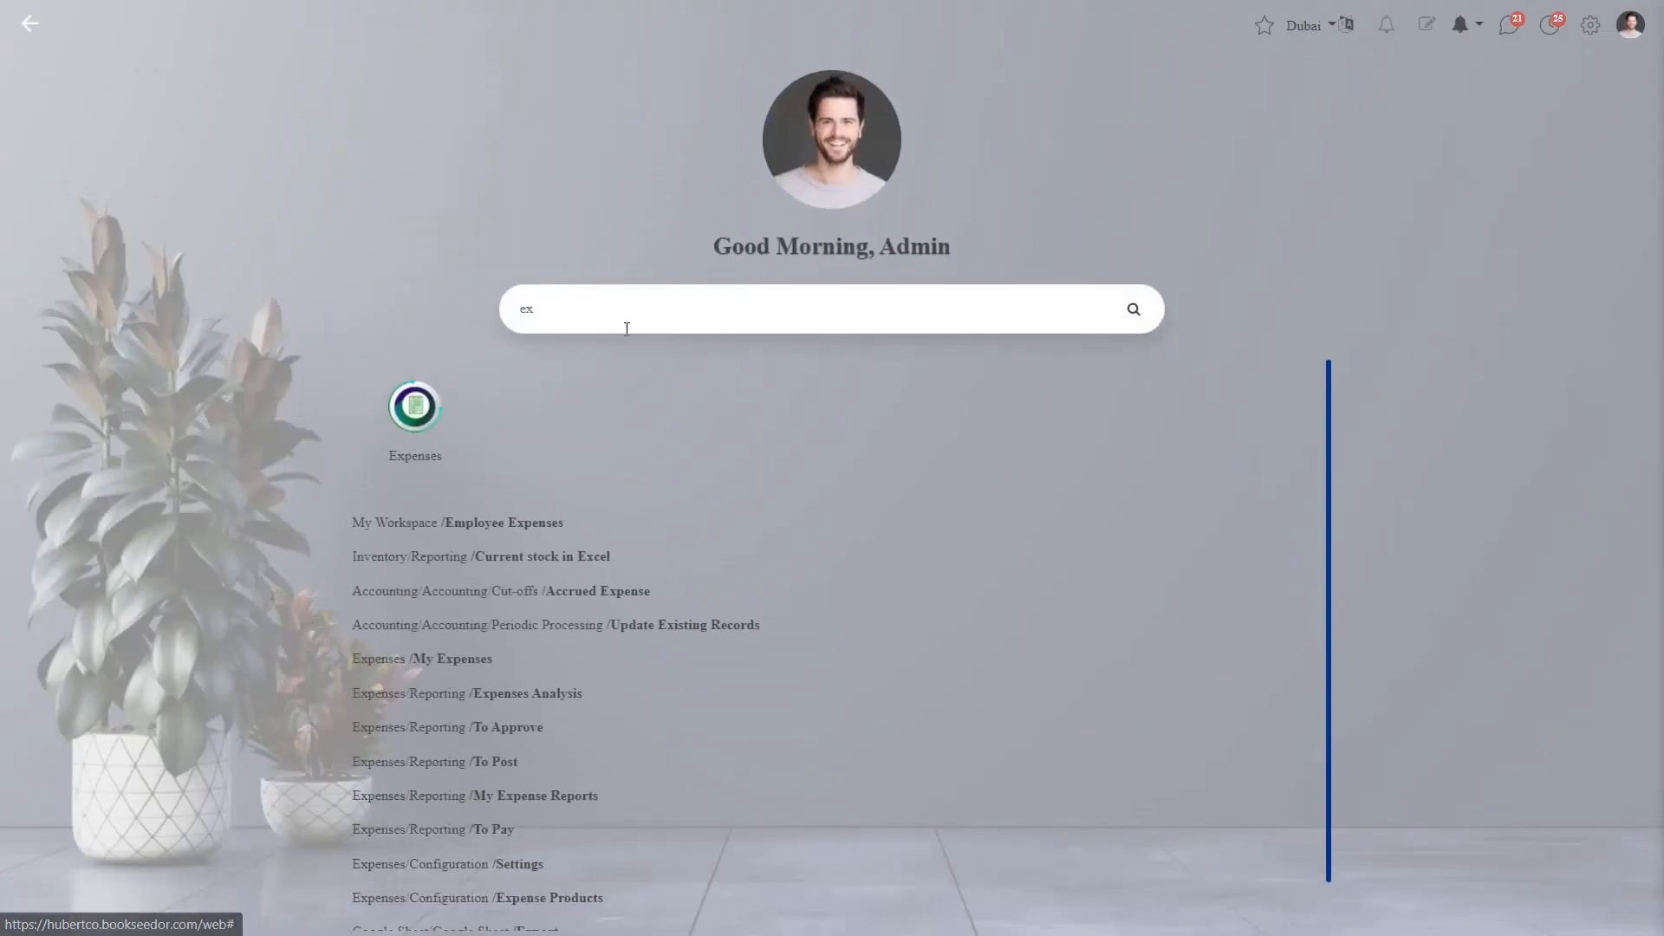
{"action": "key", "text": "BackSpace"}
{"action": "key", "text": "BackSpace"}
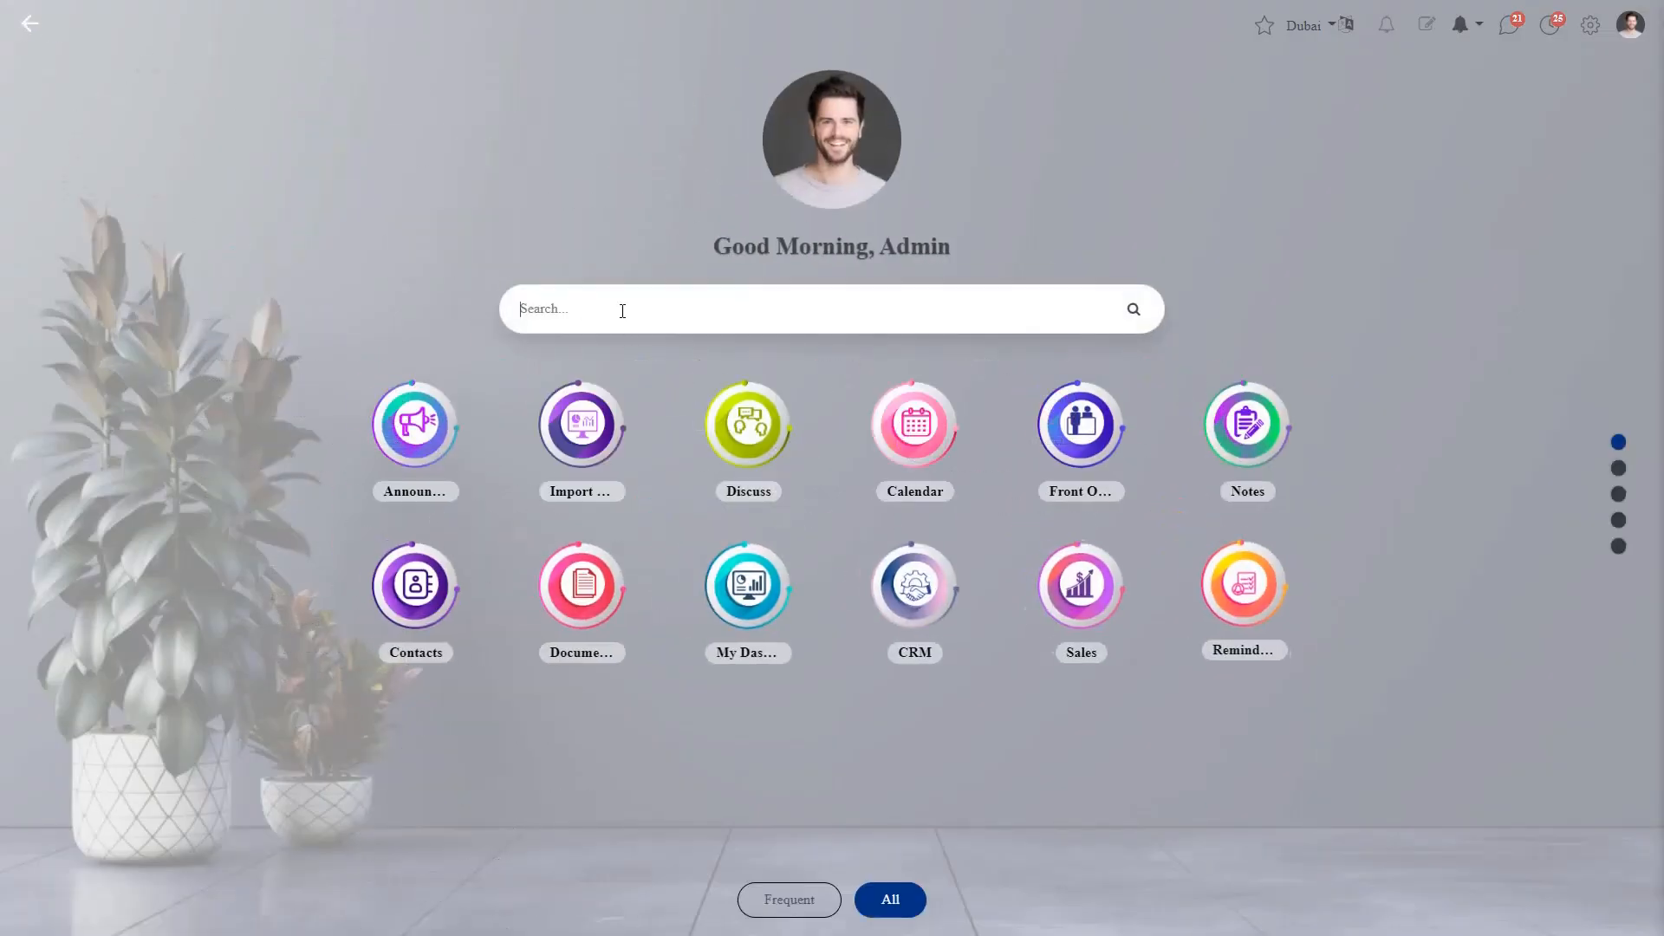
{"action": "type", "text": "pay"}
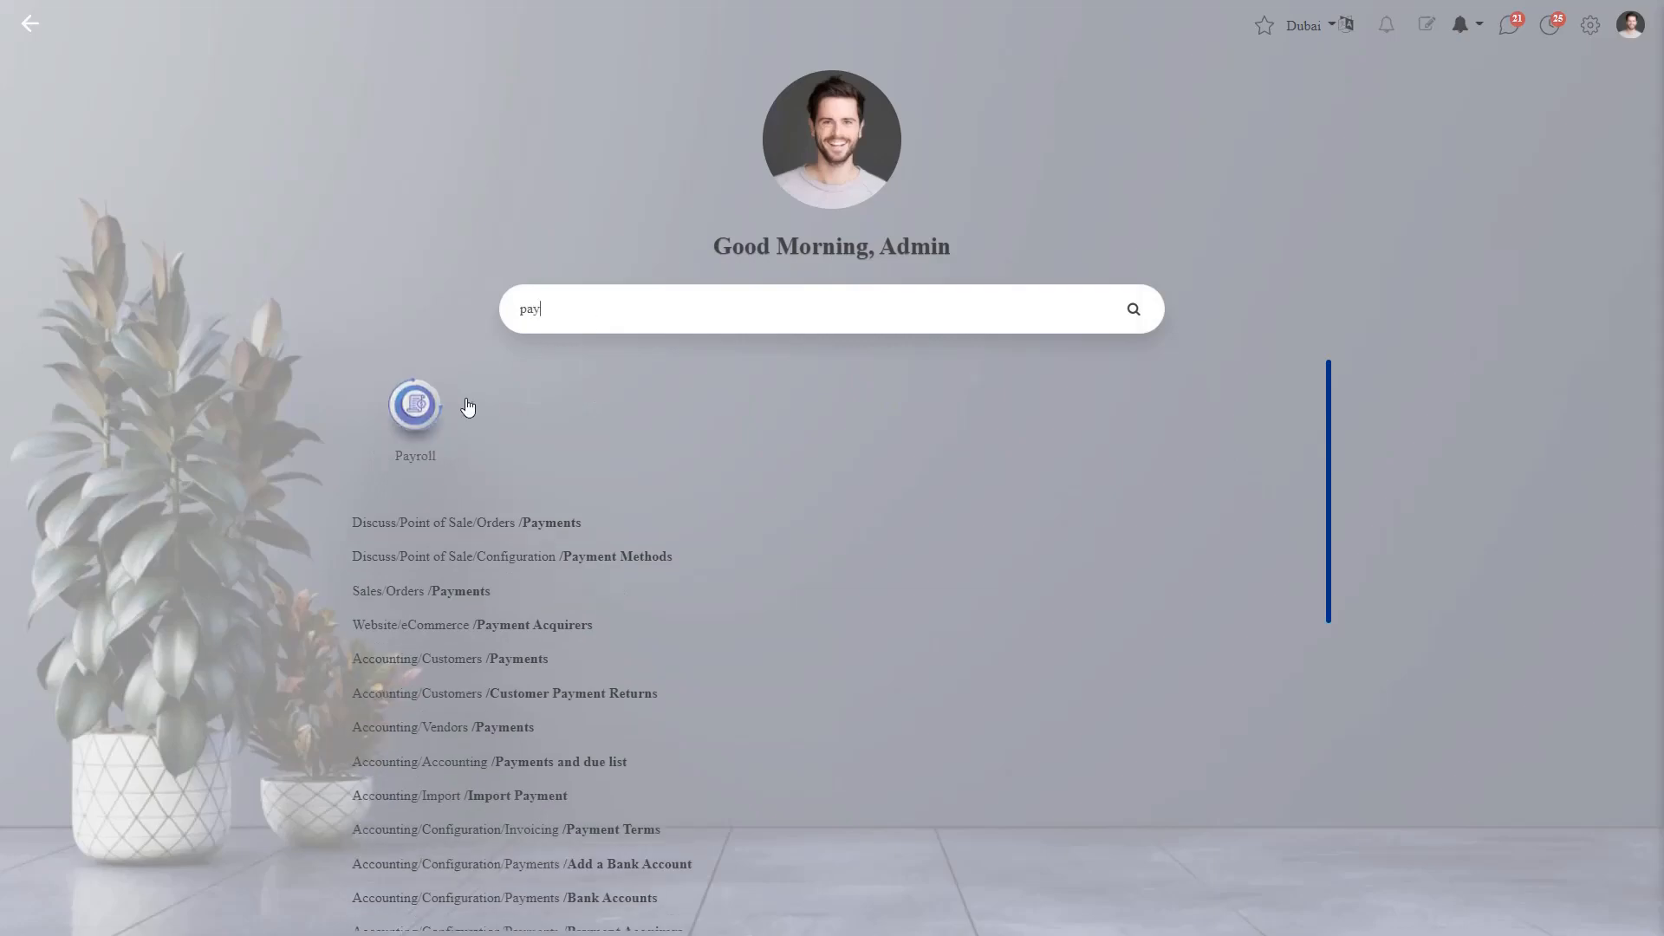
{"action": "left_click", "coordinate": [464, 405]}
{"action": "left_click", "coordinate": [375, 24]}
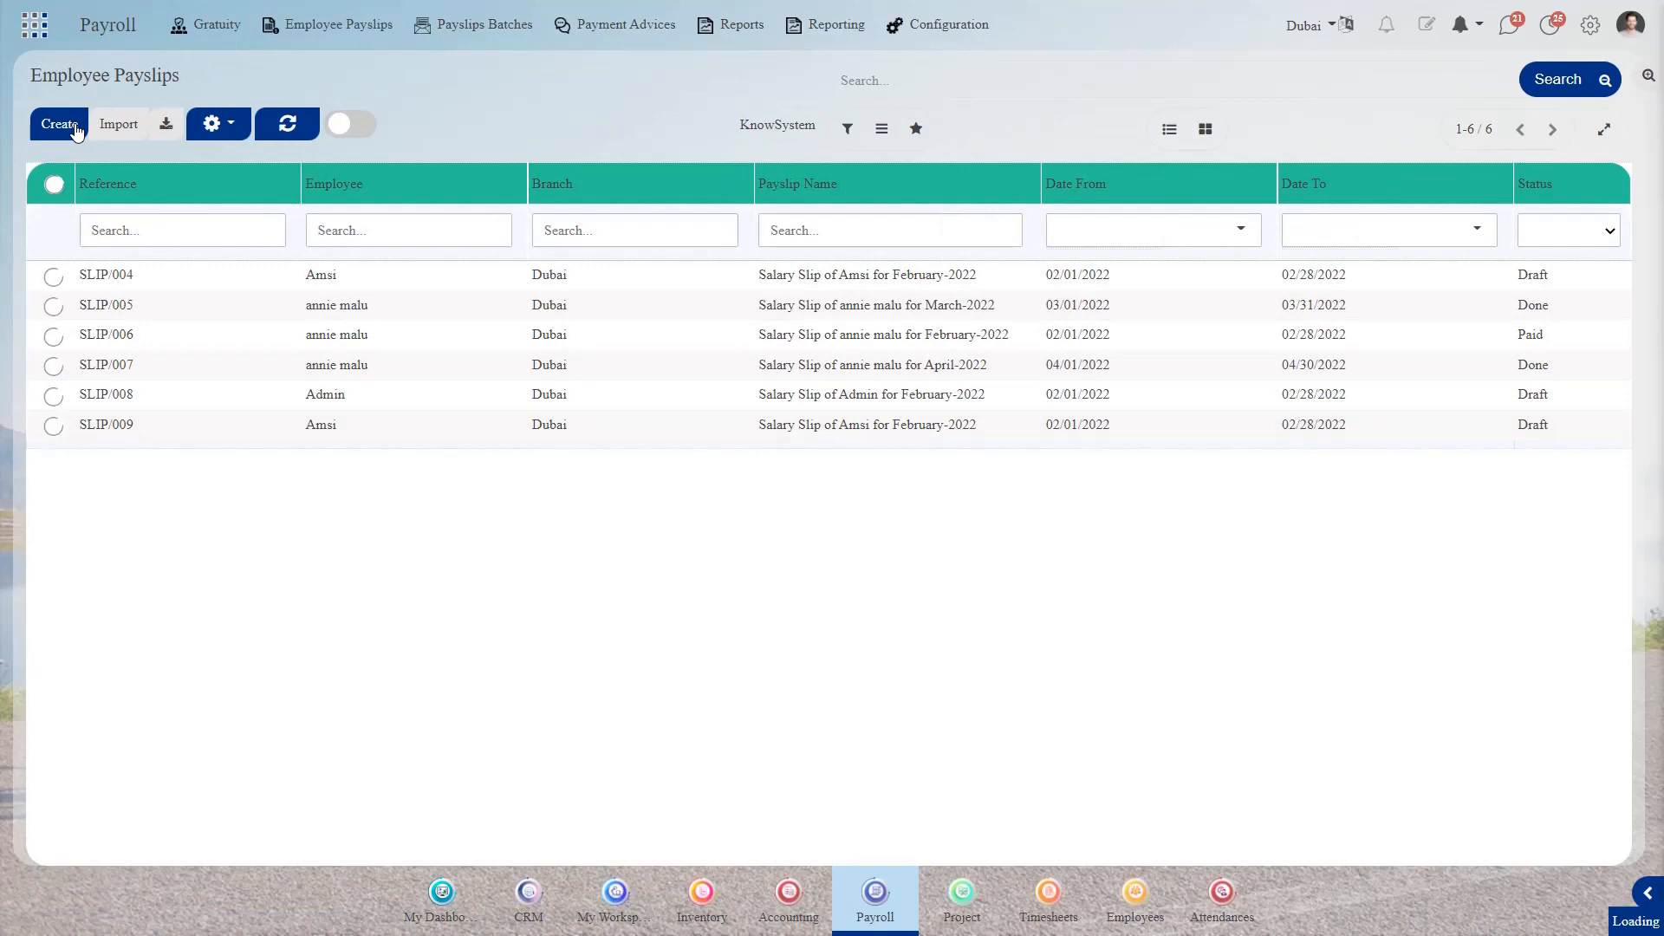
Create a new payslip for the employee who claimed the Biscuits for snack expense.
{"action": "left_click", "coordinate": [76, 128]}
{"action": "type", "text": "amsik"}
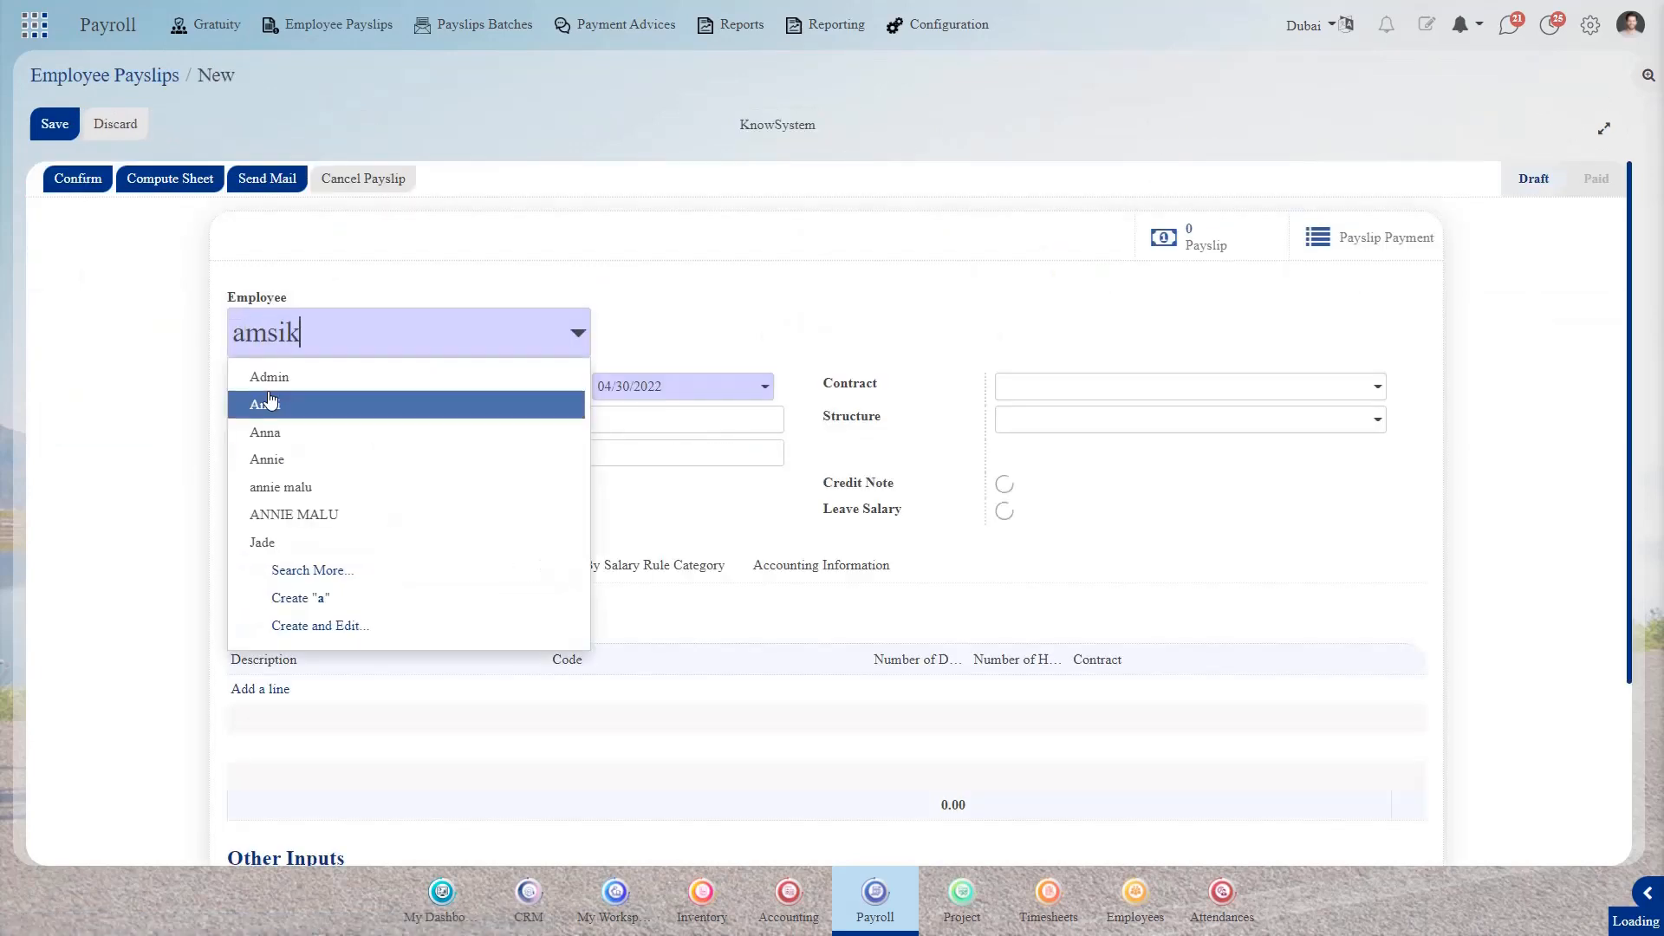
{"action": "key", "text": "BackSpace"}
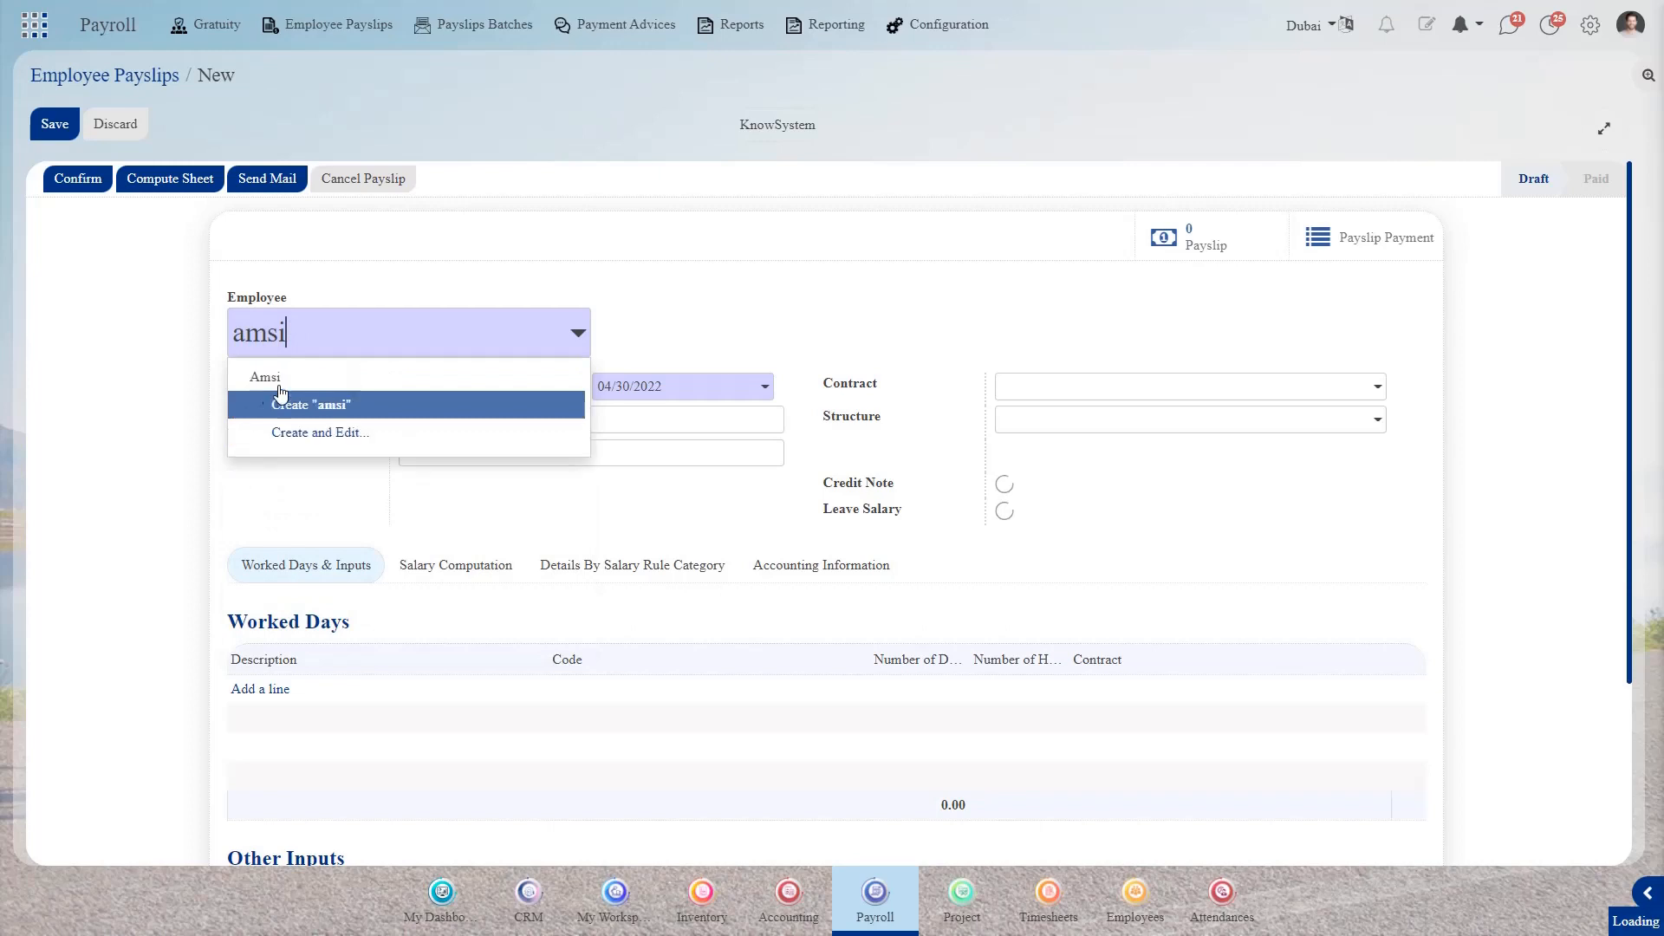
{"action": "left_click", "coordinate": [364, 377]}
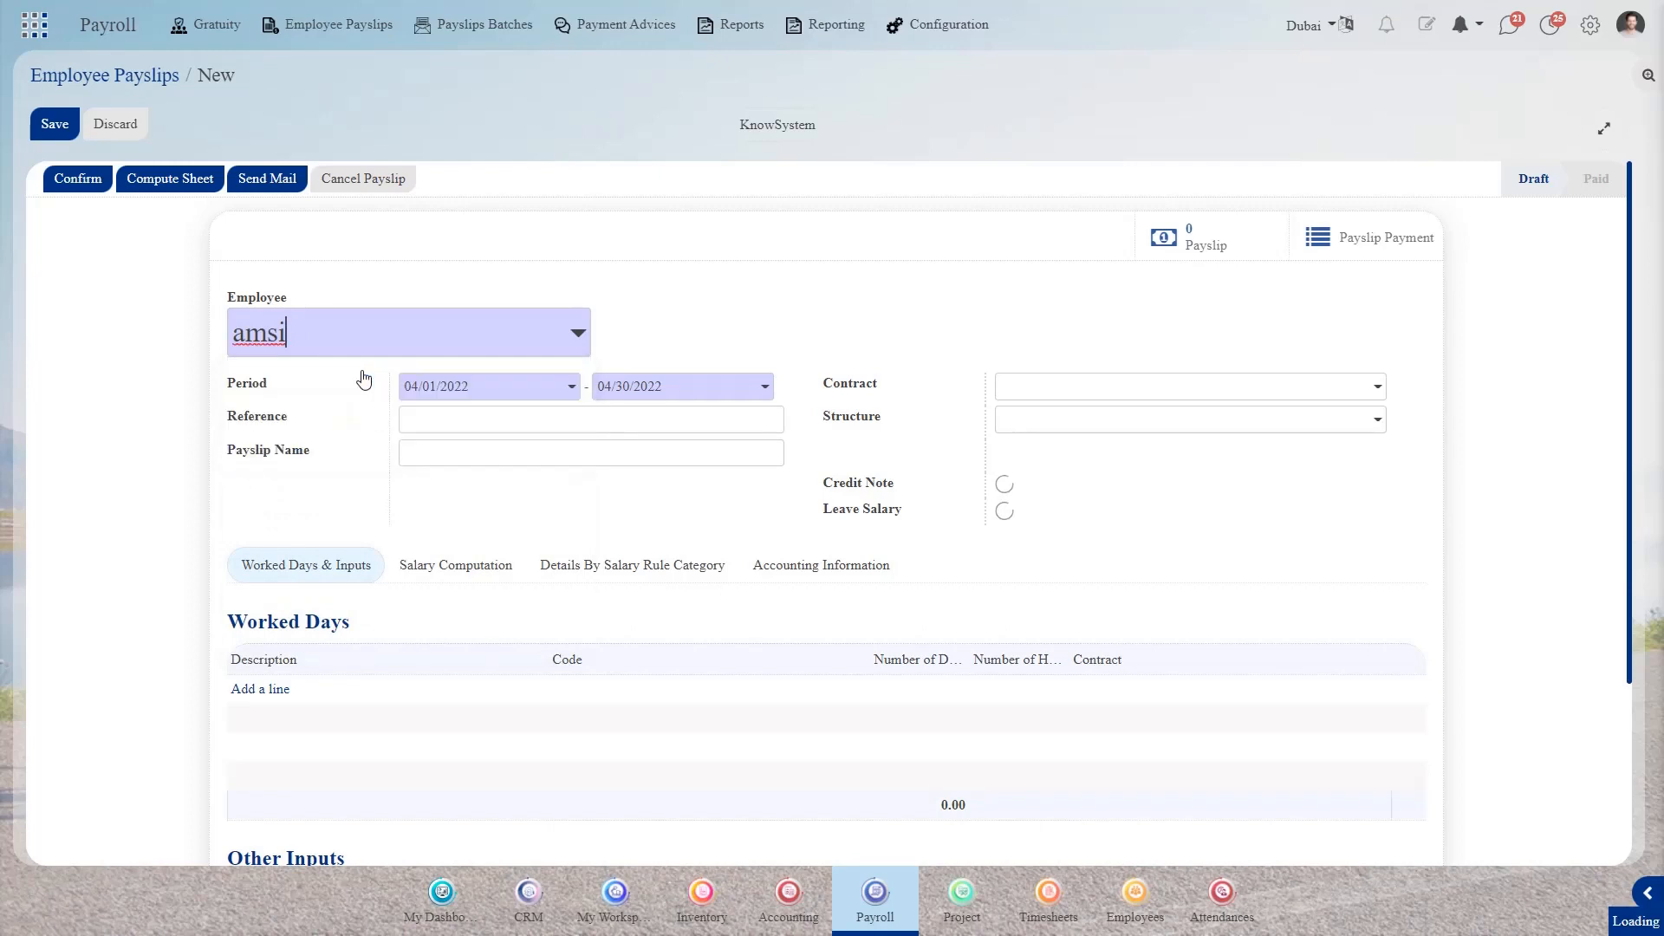
Set the new payslip's period from 02/01/2022 to 02/28/2022.
{"action": "left_click", "coordinate": [484, 392]}
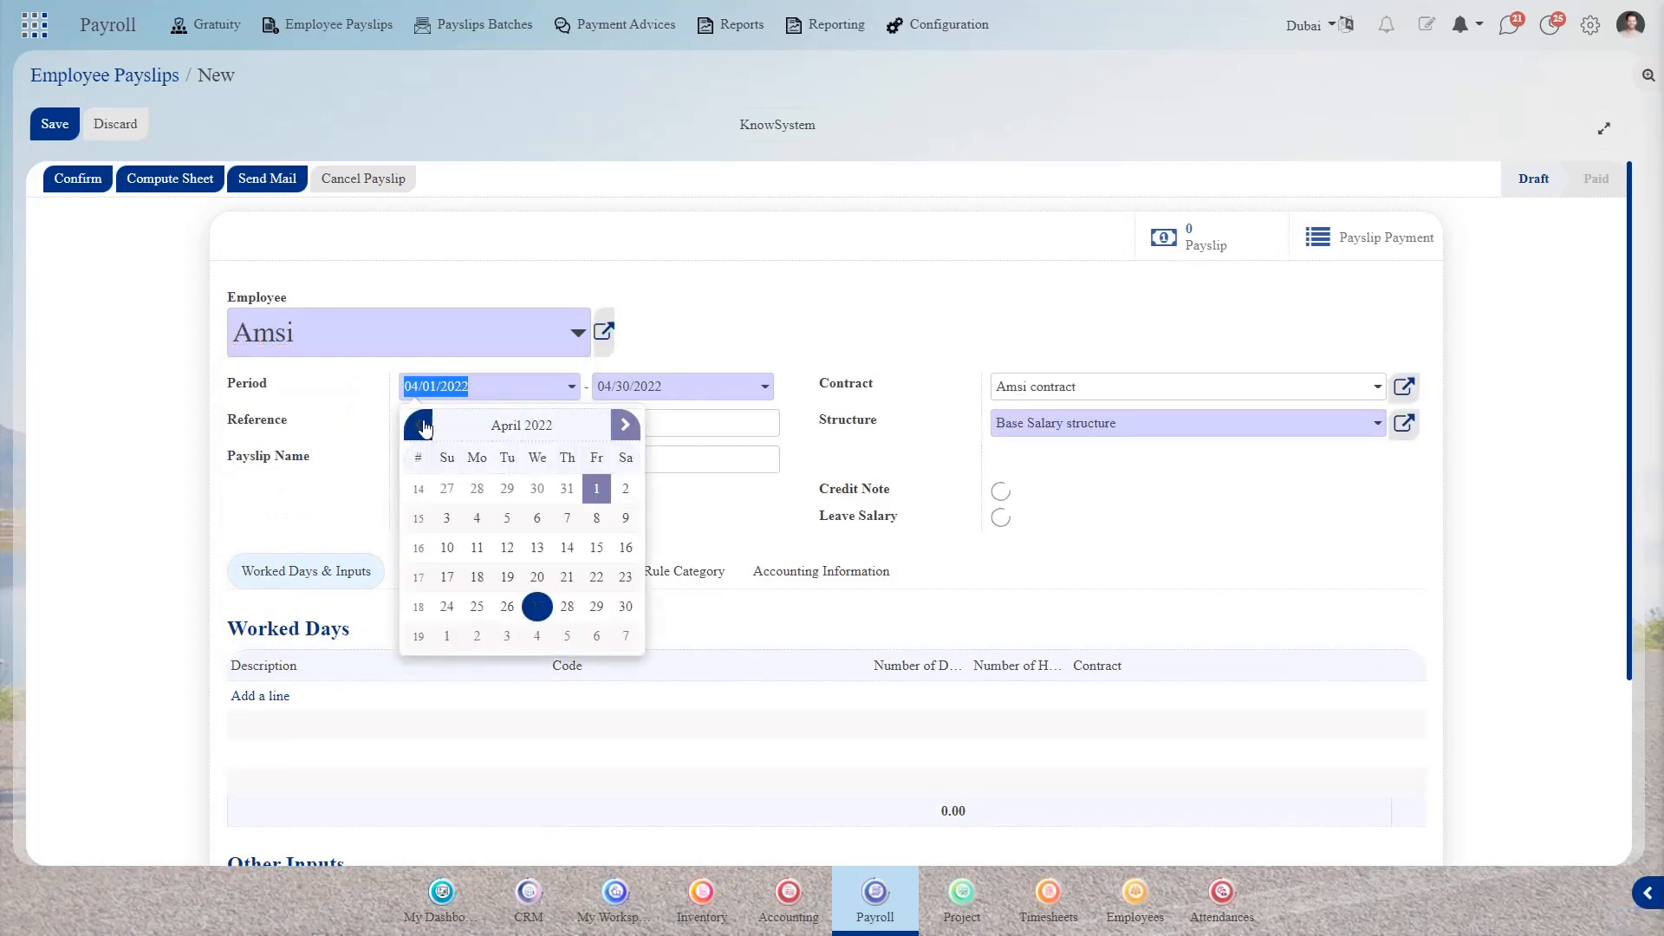
{"action": "left_click", "coordinate": [421, 426]}
{"action": "left_click", "coordinate": [421, 425]}
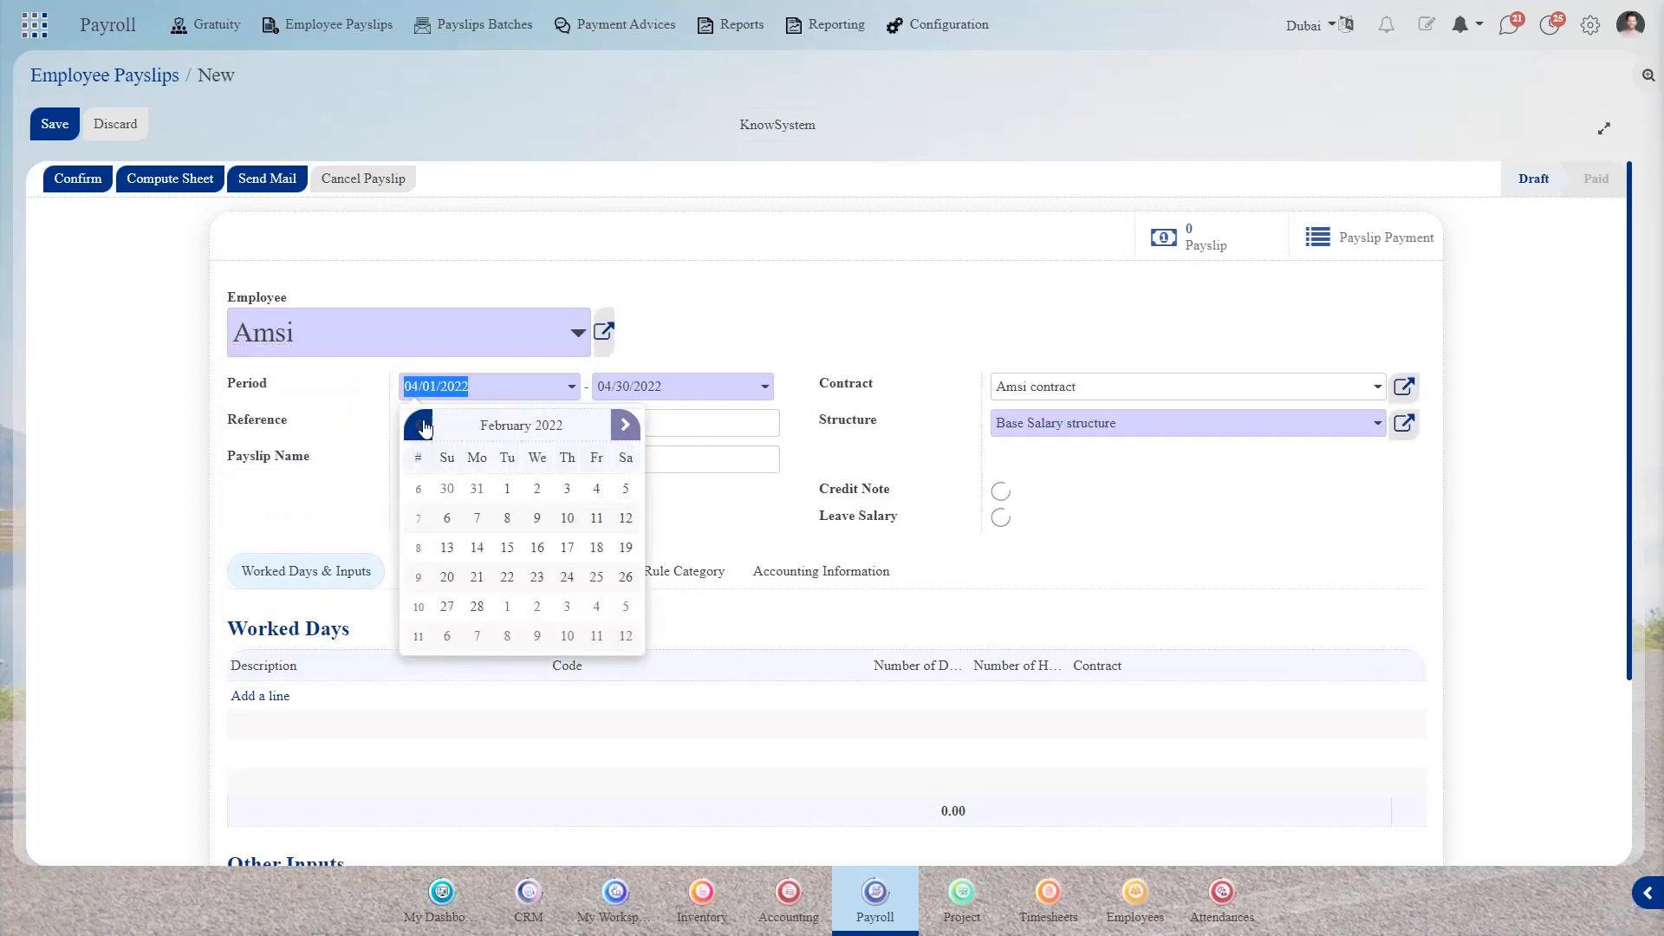
{"action": "left_click", "coordinate": [509, 493]}
{"action": "left_click", "coordinate": [680, 394]}
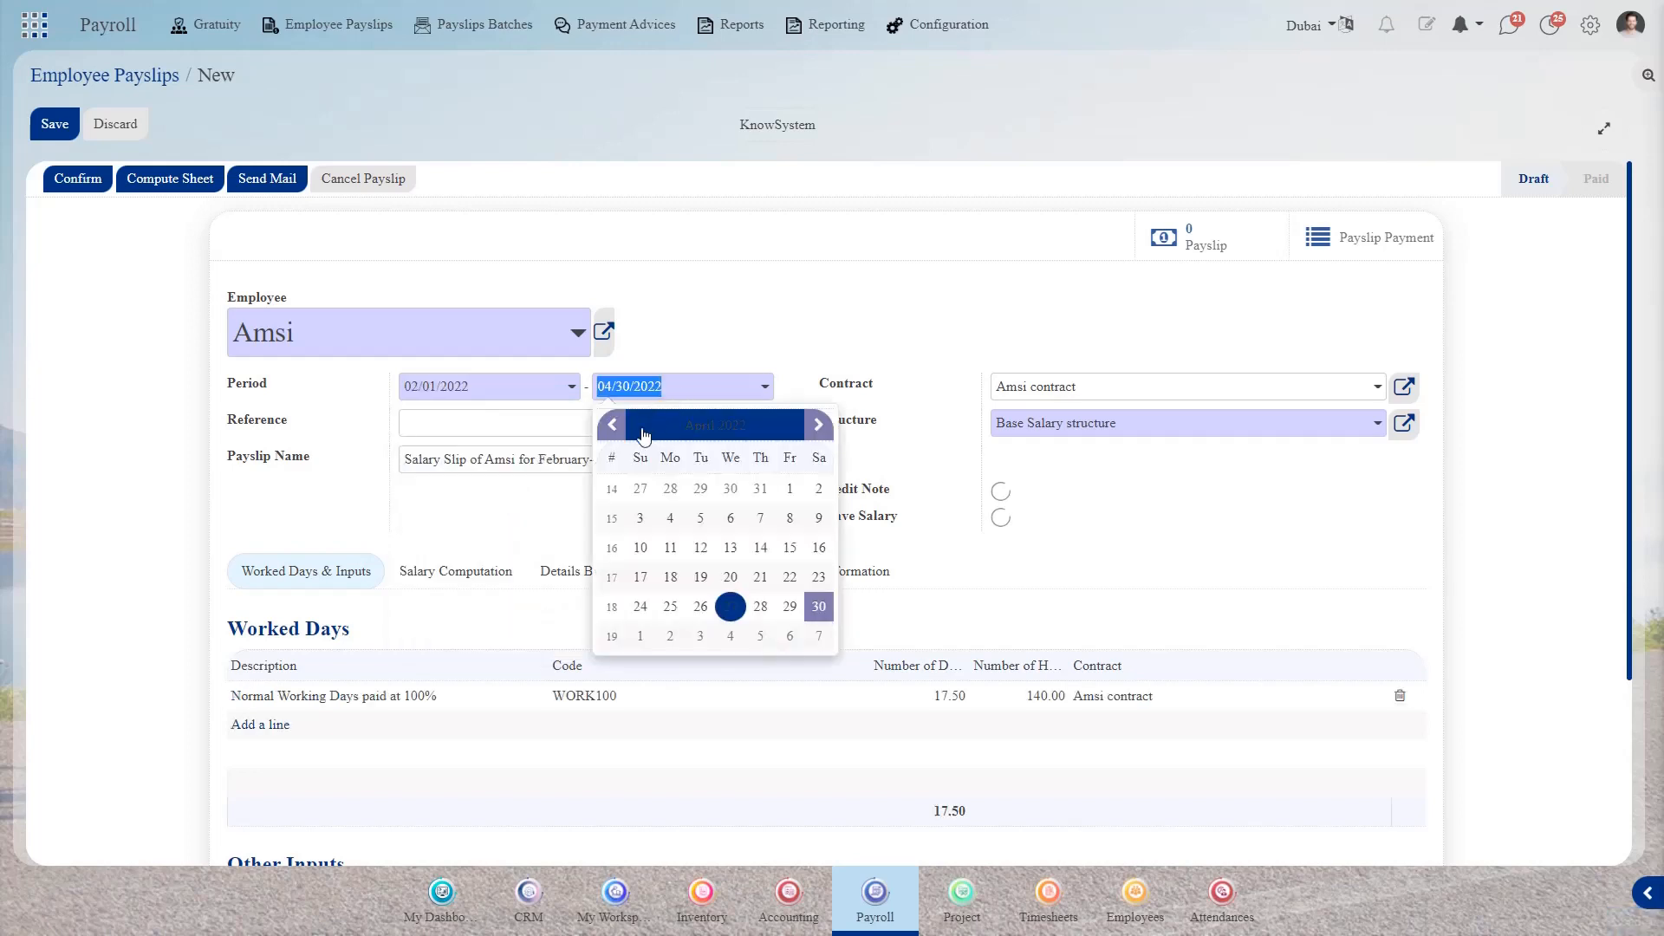
{"action": "left_click", "coordinate": [615, 425]}
{"action": "left_click", "coordinate": [615, 424]}
{"action": "left_click", "coordinate": [668, 606]}
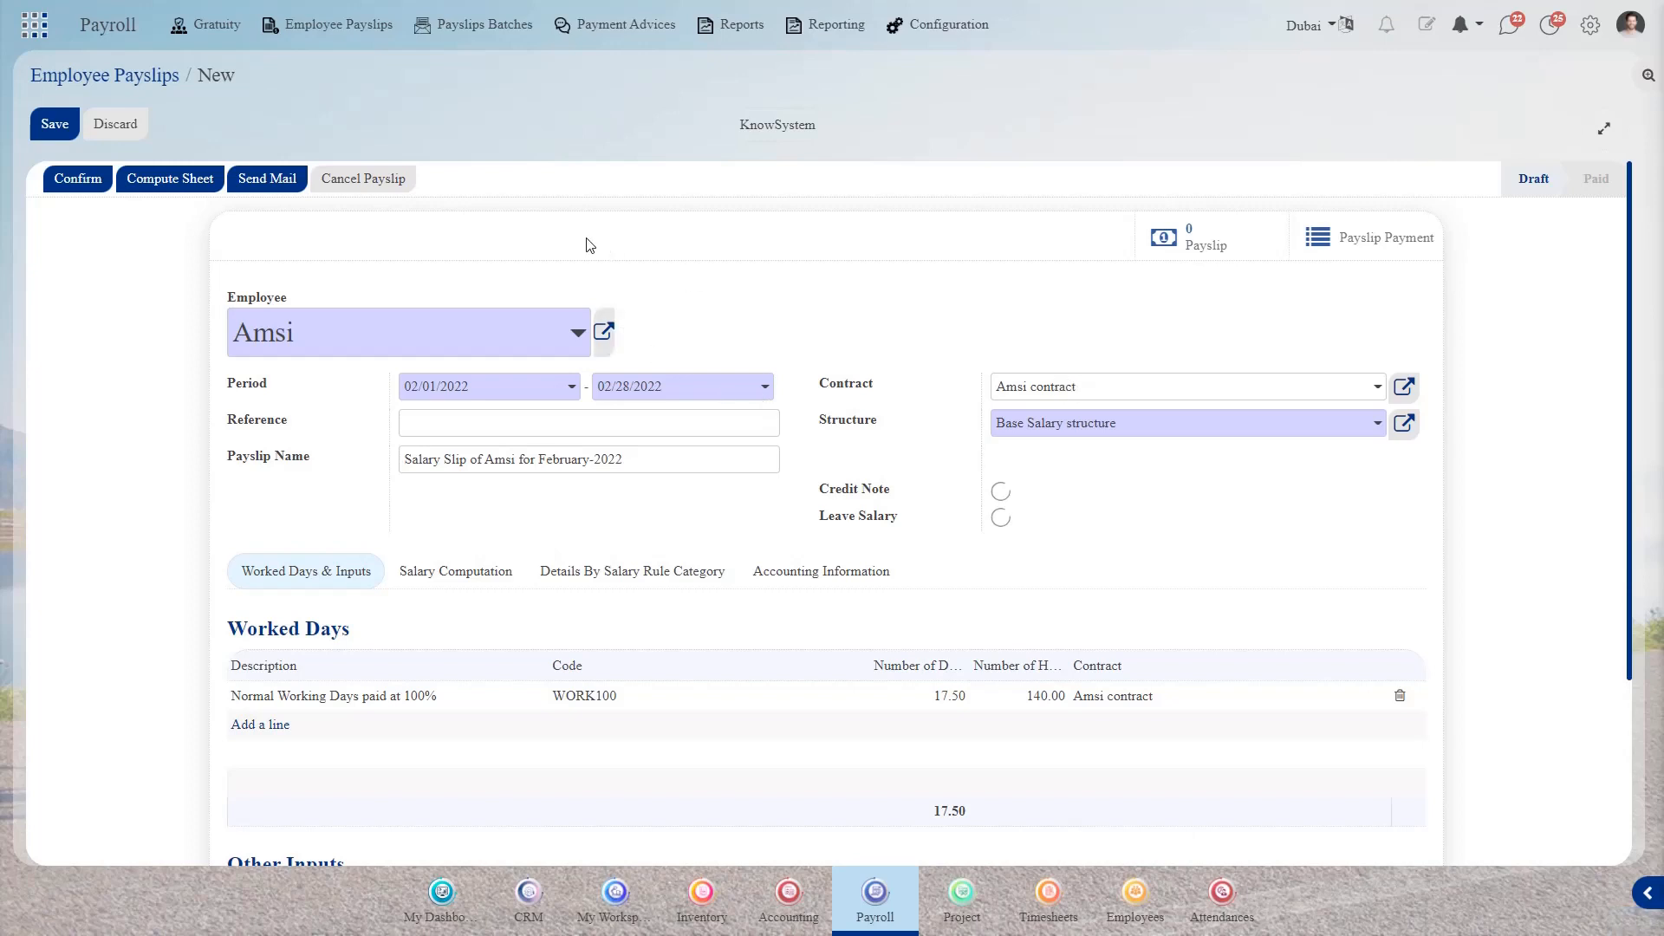
Compute the salary sheet of the February 2022 payslip.
{"action": "scroll", "coordinate": [584, 245], "scroll_direction": "down", "scroll_amount": 1}
{"action": "scroll", "coordinate": [381, 468], "scroll_direction": "up", "scroll_amount": 1}
{"action": "left_click", "coordinate": [170, 181]}
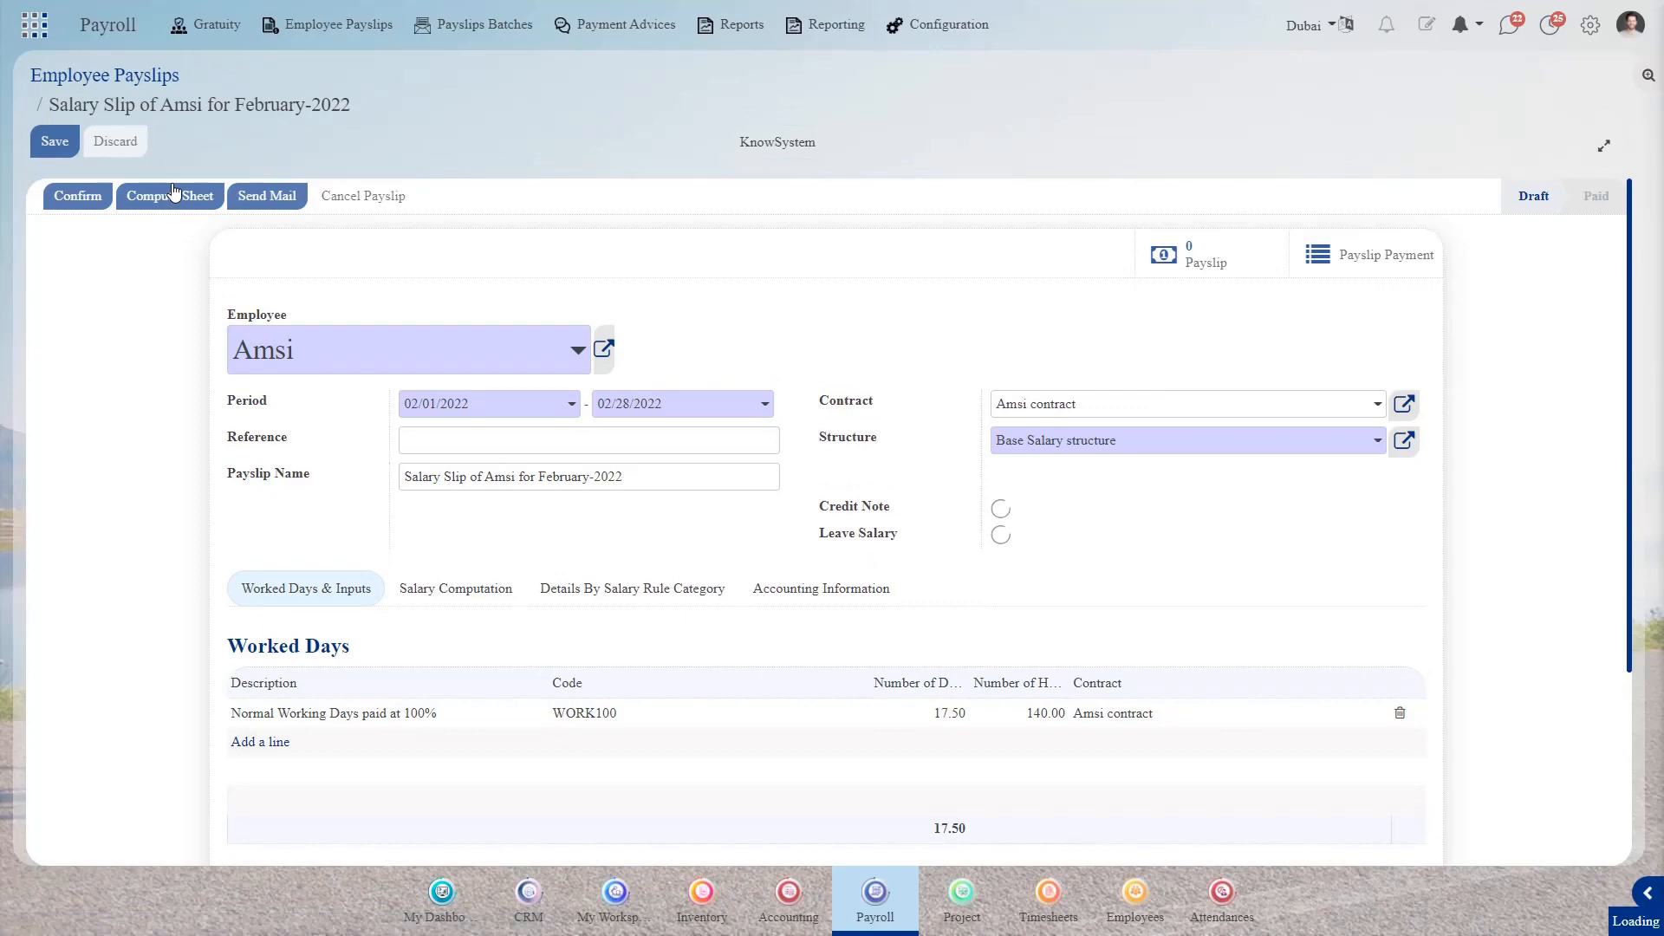
Review the rule of the Provident Fund line with code Expense in the salary computation and save it.
{"action": "left_click", "coordinate": [447, 593]}
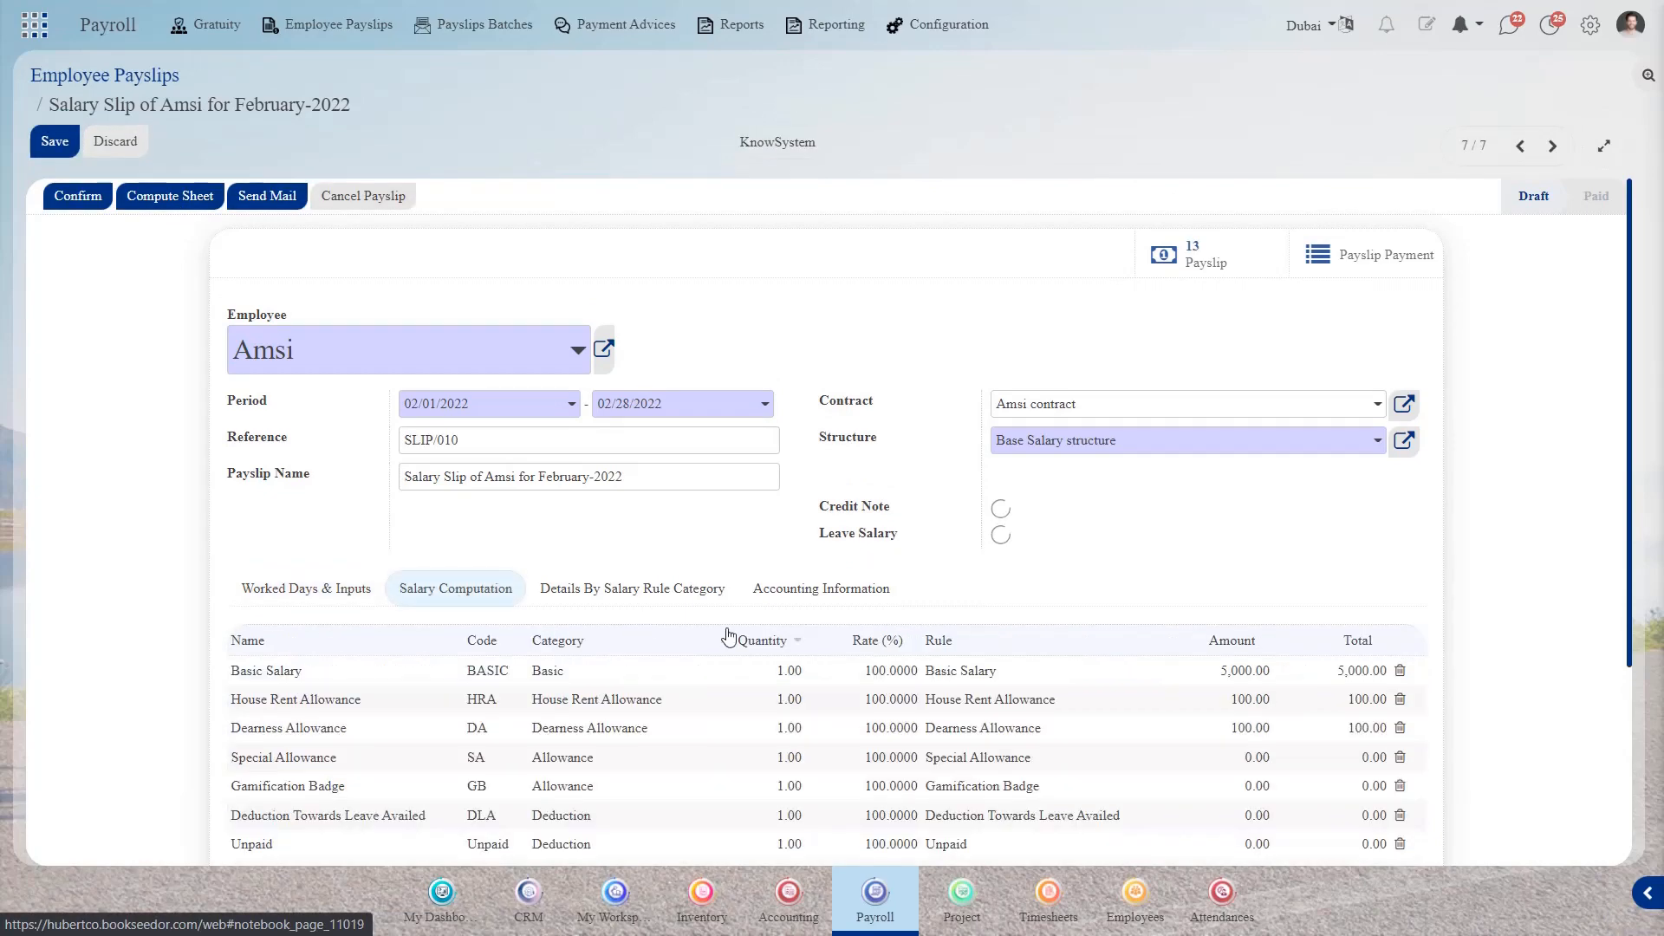
{"action": "scroll", "coordinate": [728, 638], "scroll_direction": "down", "scroll_amount": 3}
{"action": "left_click", "coordinate": [434, 597]}
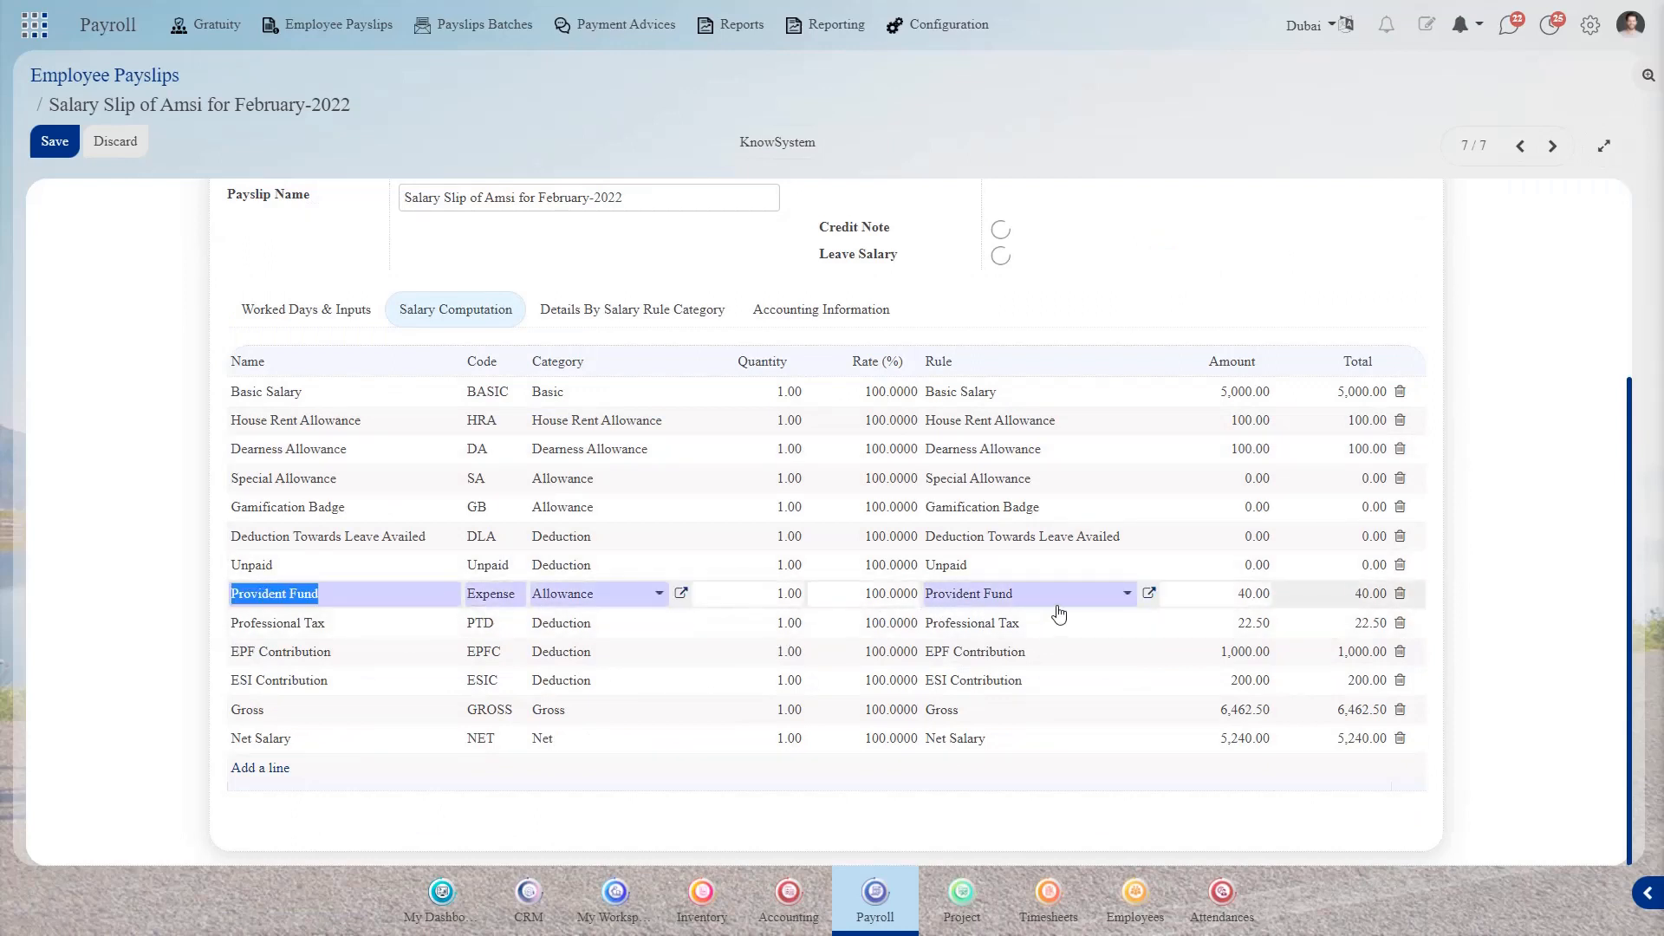
{"action": "left_click", "coordinate": [1150, 596]}
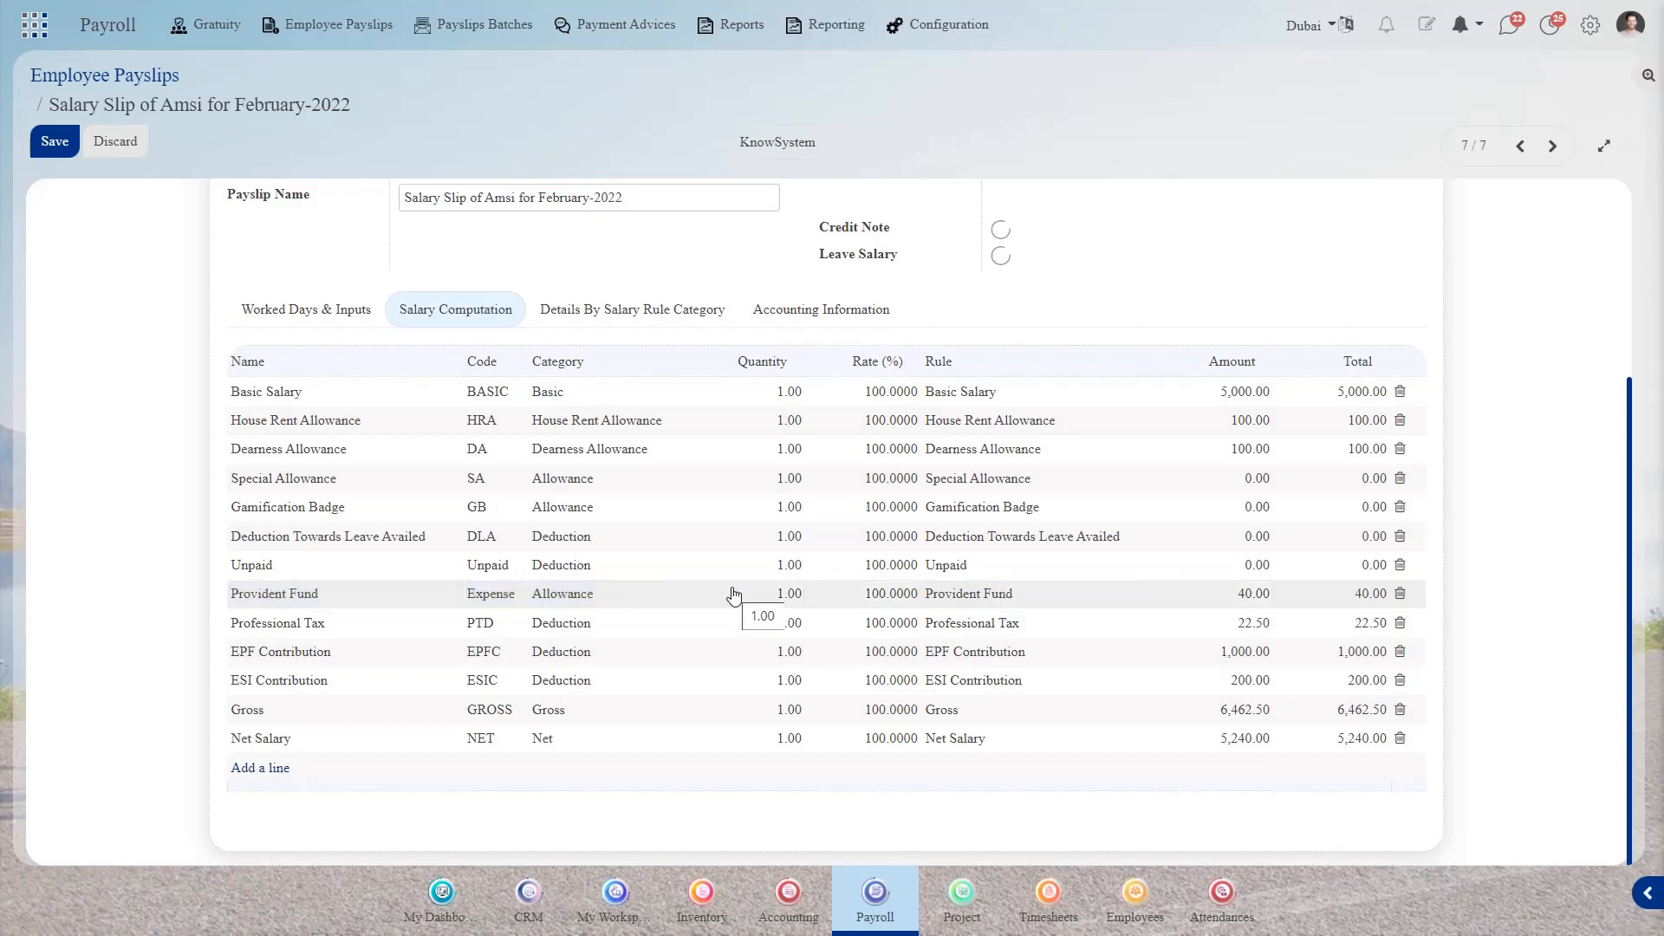
{"action": "left_click", "coordinate": [975, 607]}
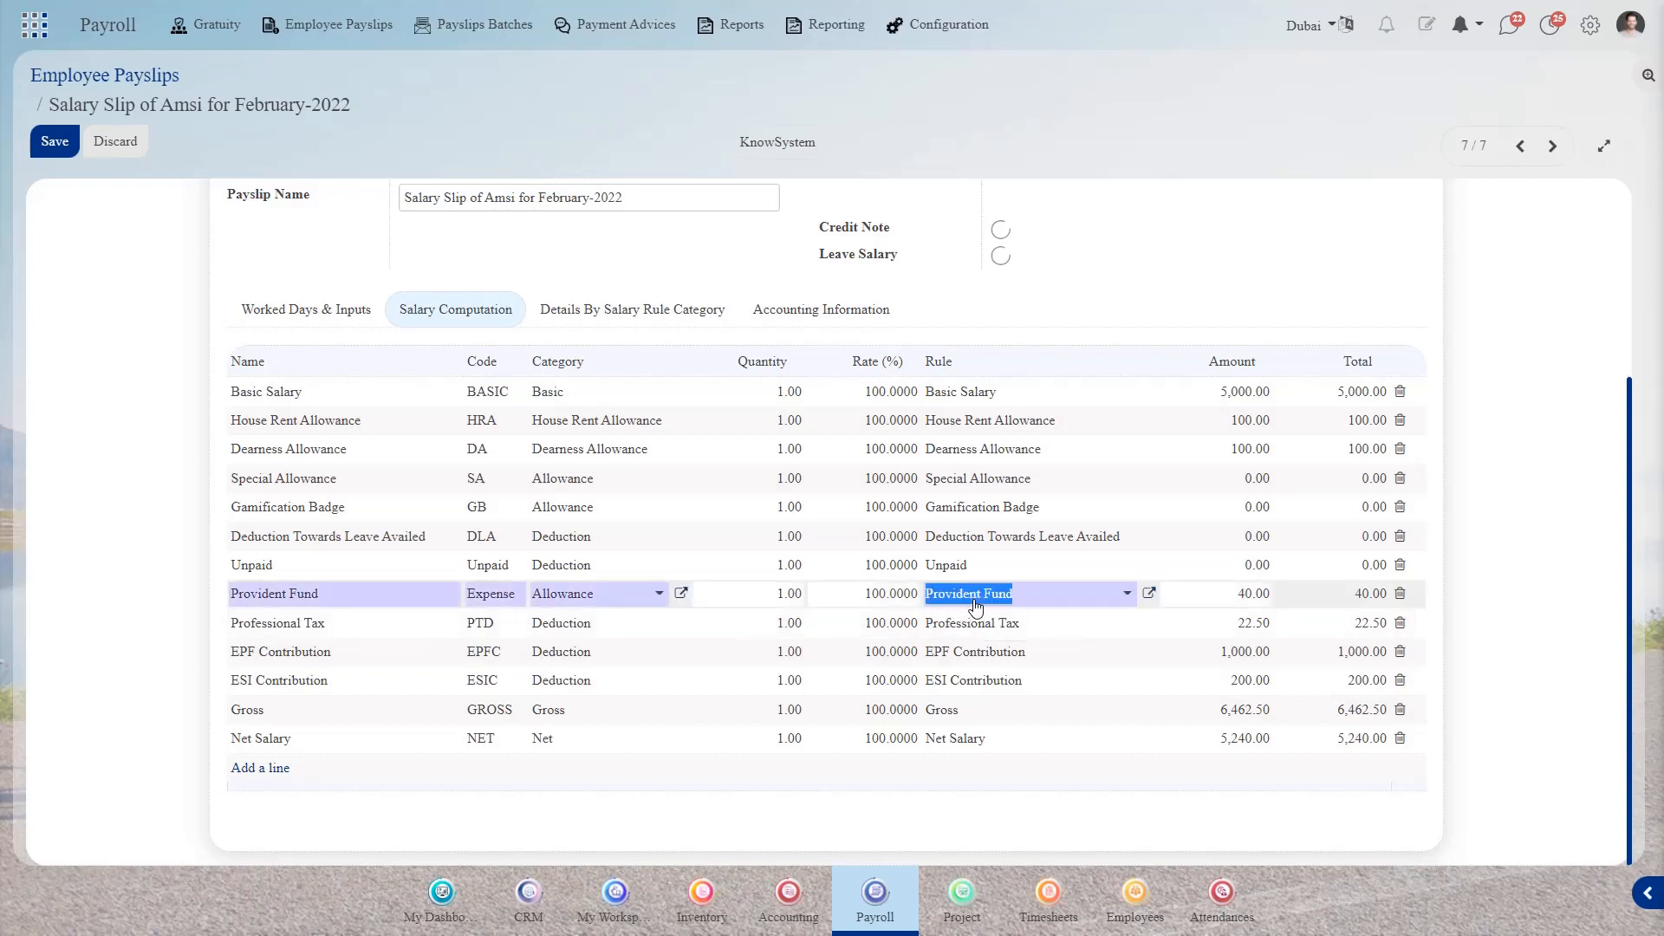
{"action": "left_click", "coordinate": [1148, 596]}
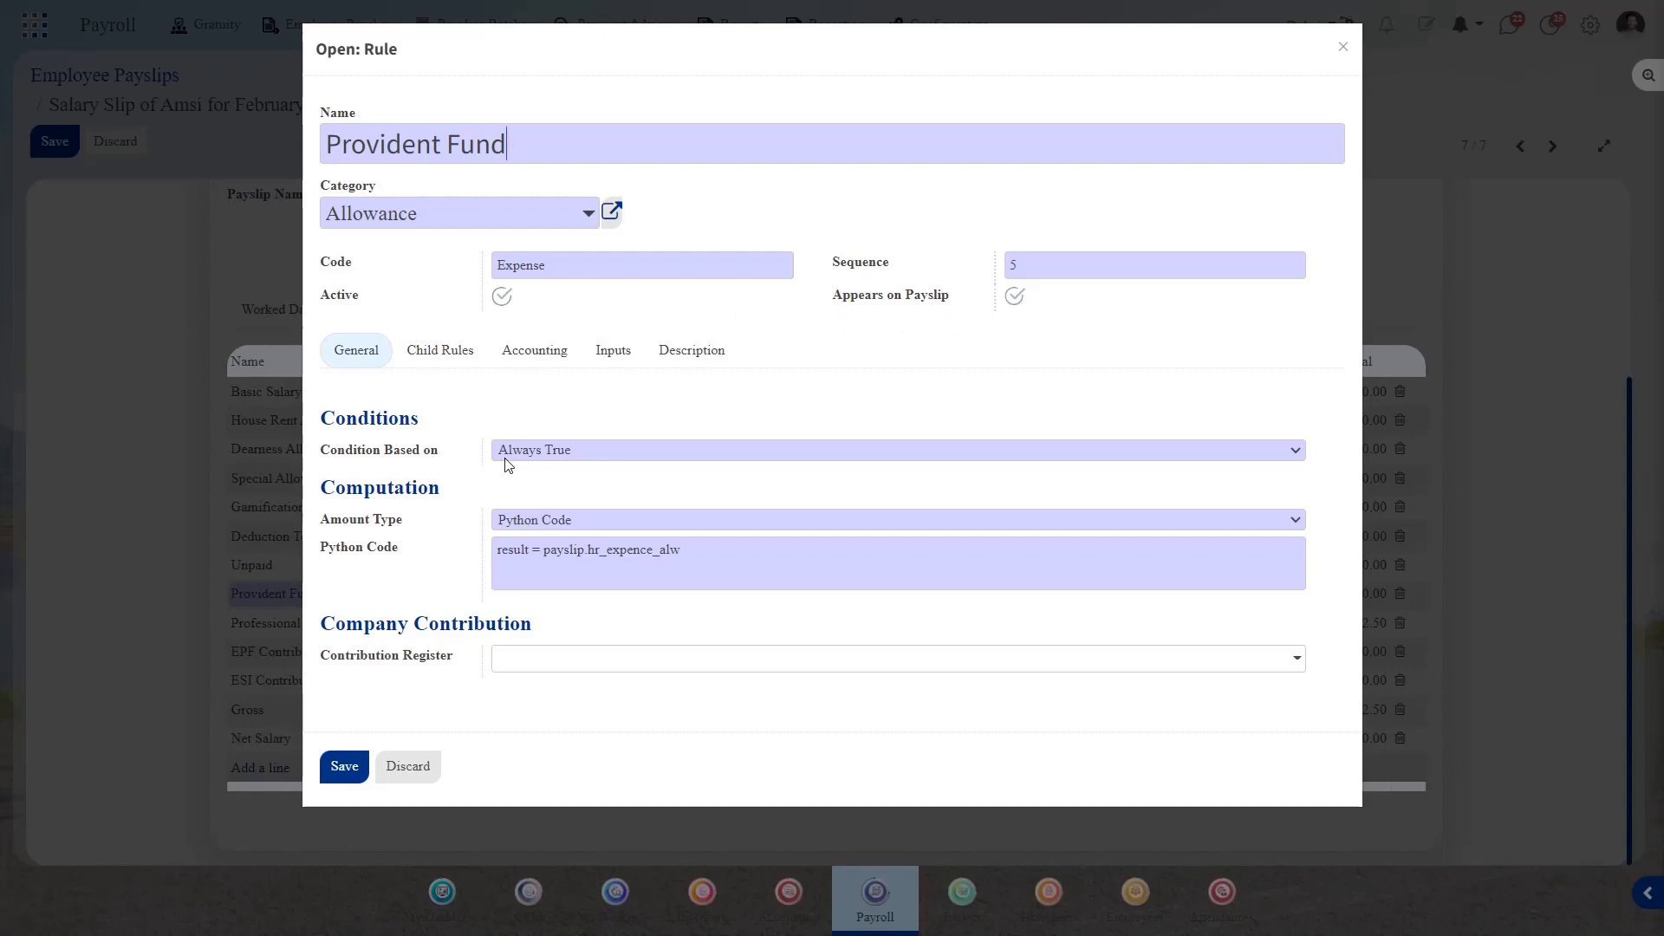
{"action": "left_click", "coordinate": [345, 766]}
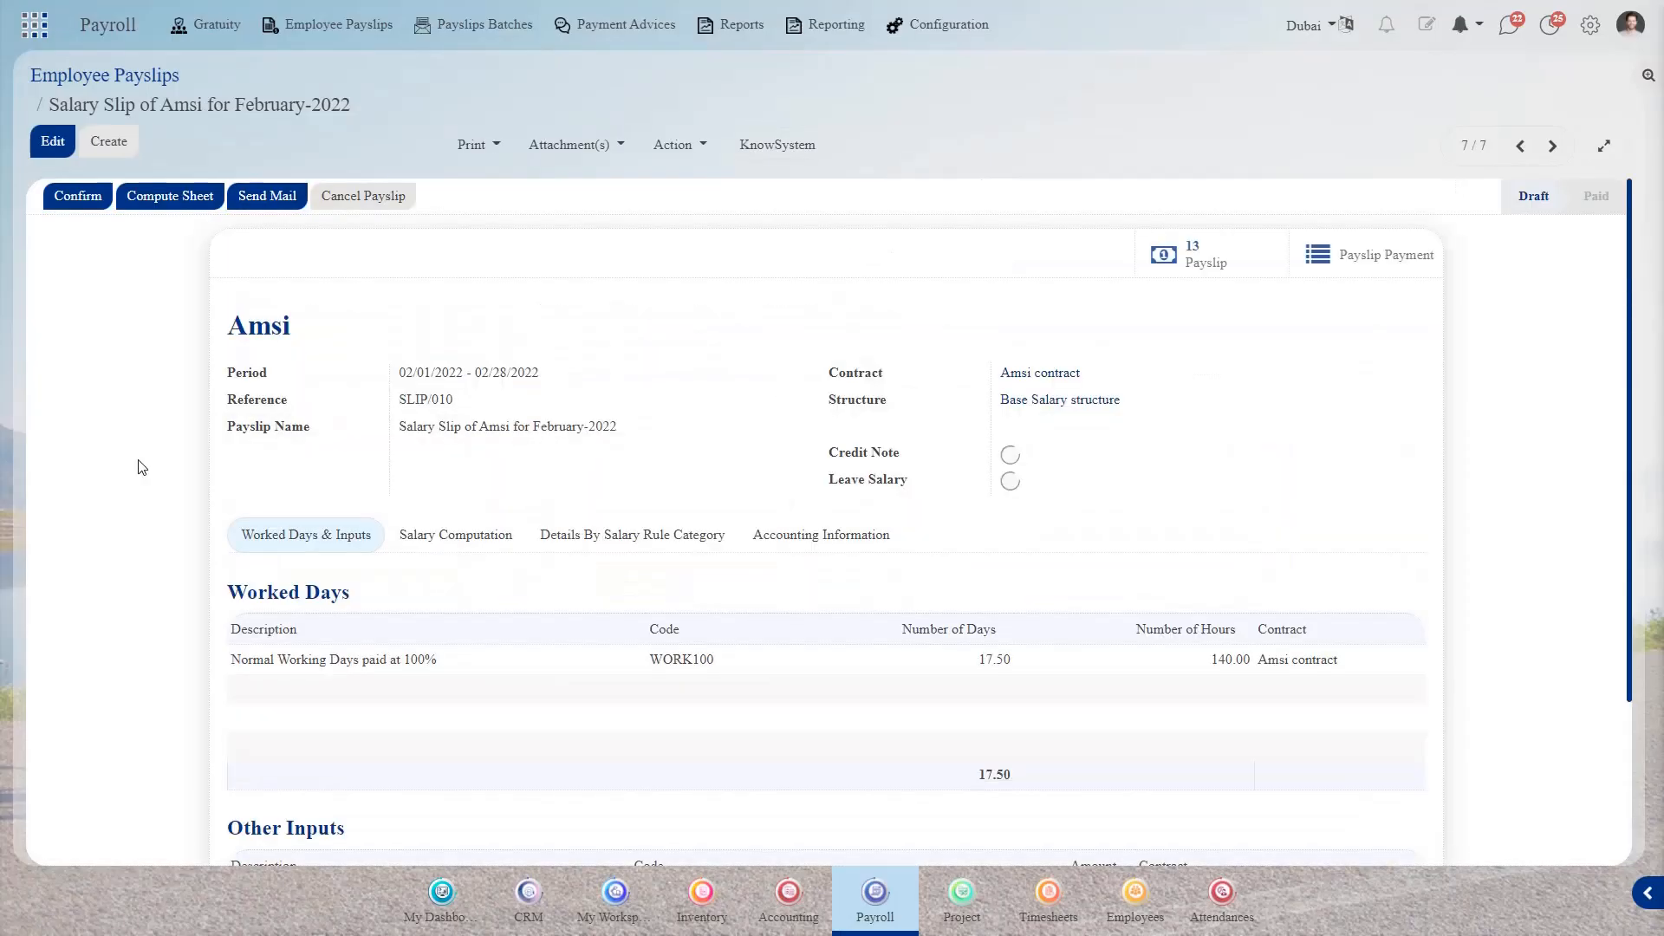
Confirm the payslip and open its accounting entry from the accounting information.
{"action": "left_click", "coordinate": [96, 199]}
{"action": "left_click", "coordinate": [823, 537]}
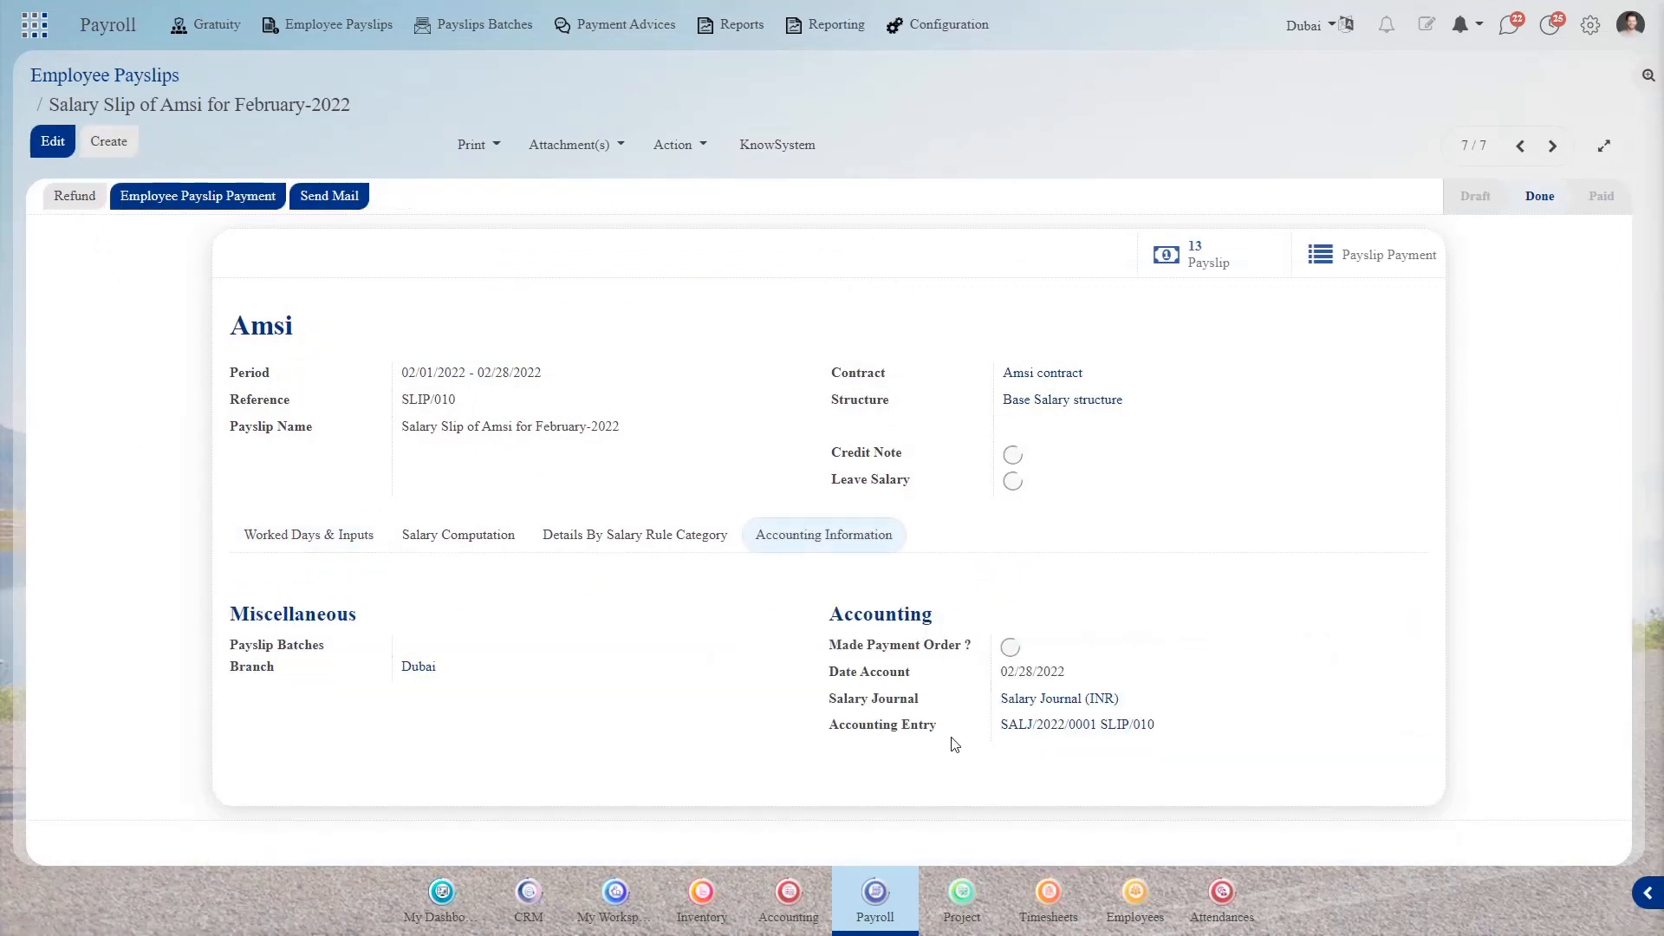
{"action": "left_click", "coordinate": [1046, 732]}
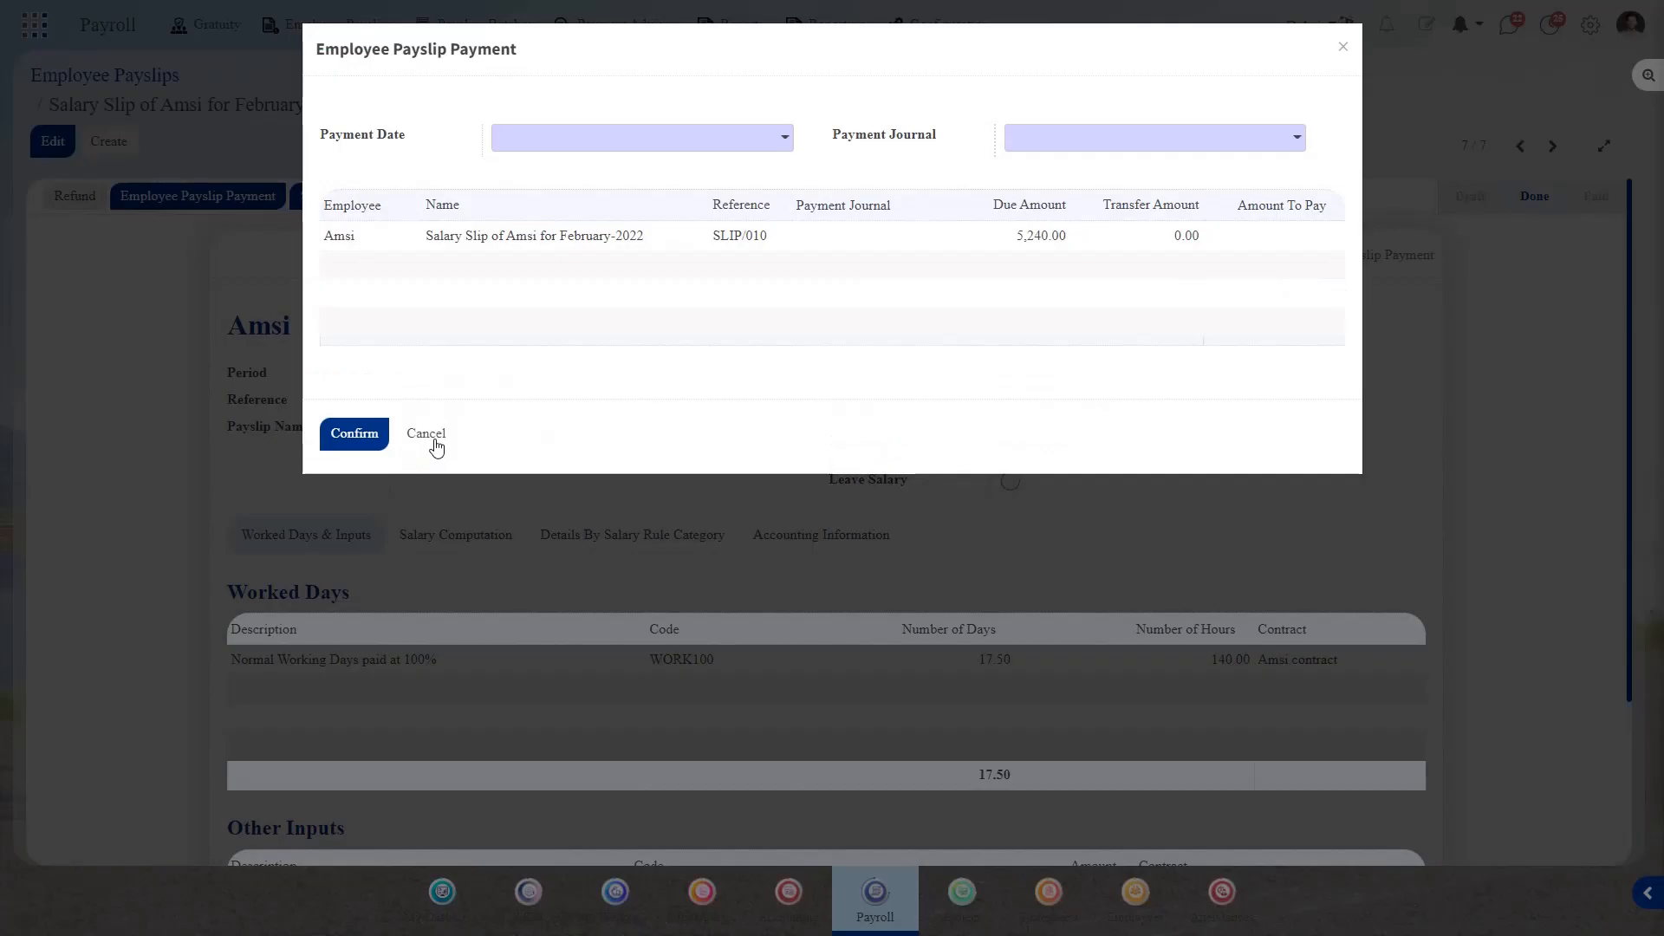
Start the employee payslip payment with payment date 04/27/2022 and payment journal BANK (INR).
{"action": "left_click", "coordinate": [429, 438]}
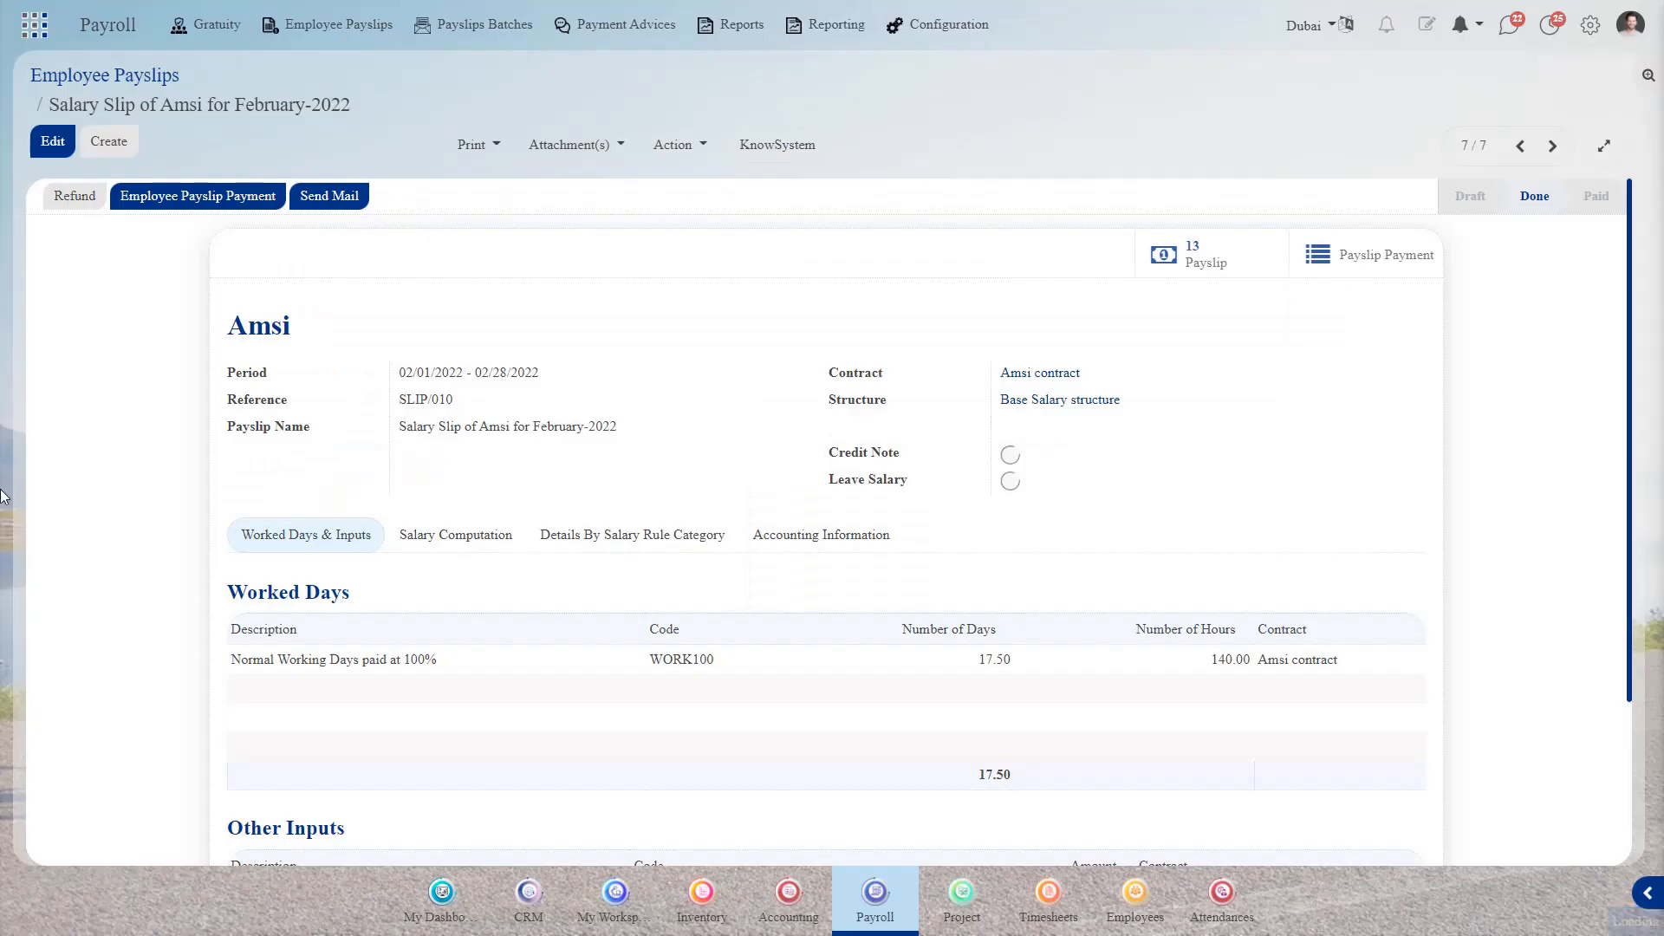
{"action": "left_click", "coordinate": [248, 198]}
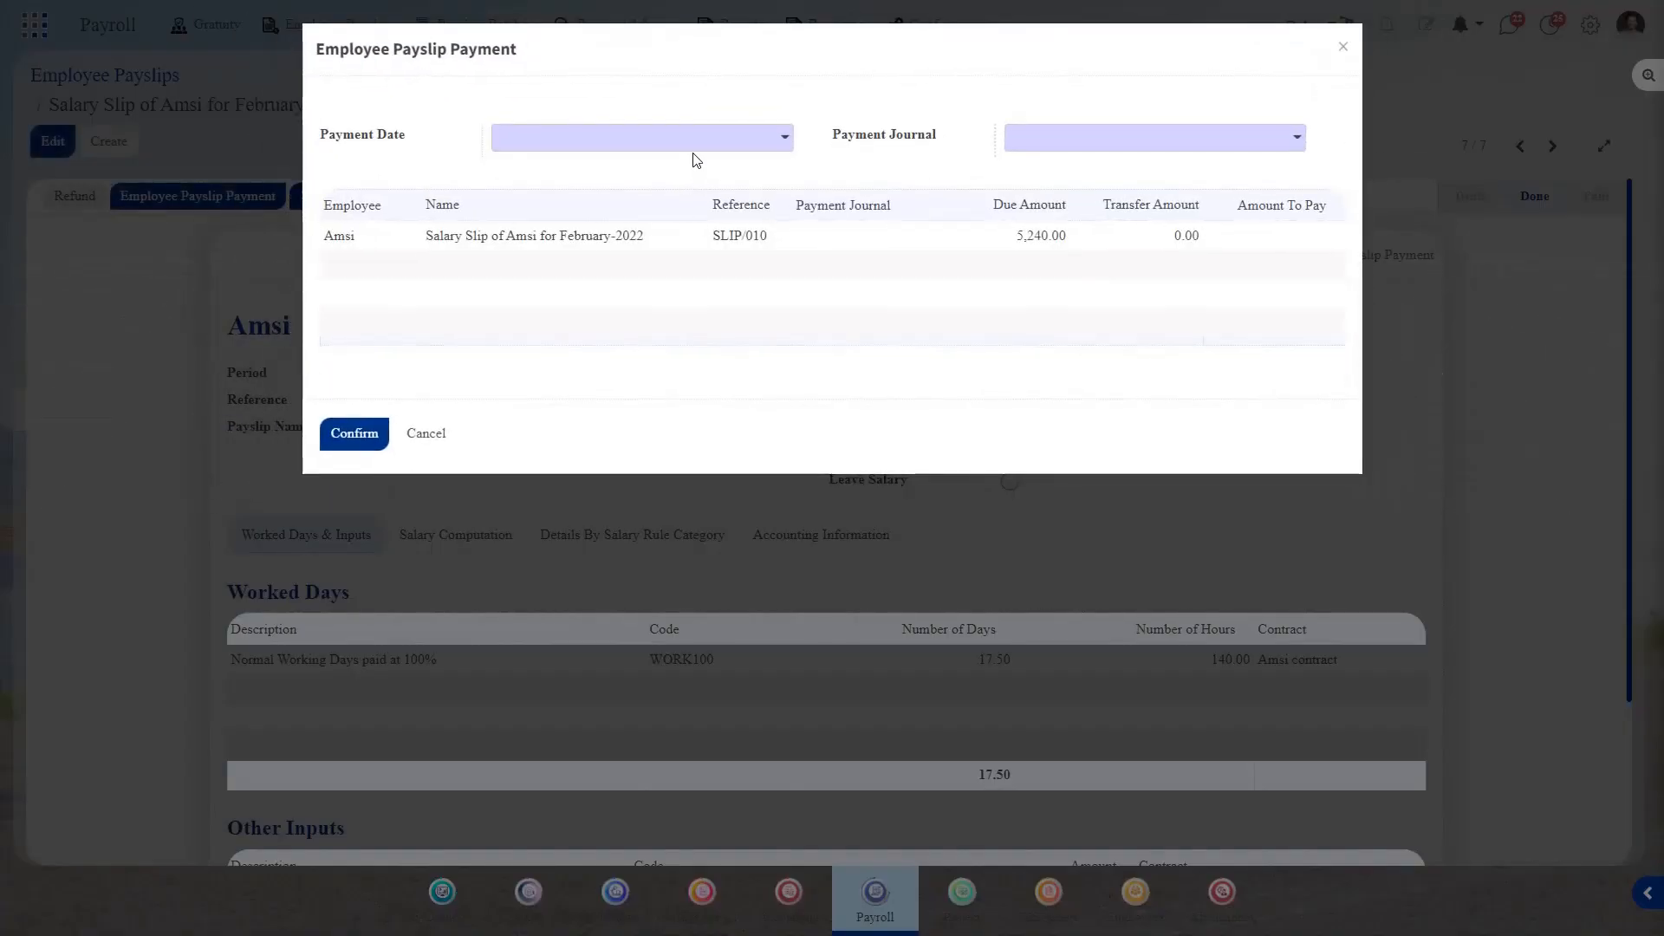
{"action": "left_click", "coordinate": [702, 140]}
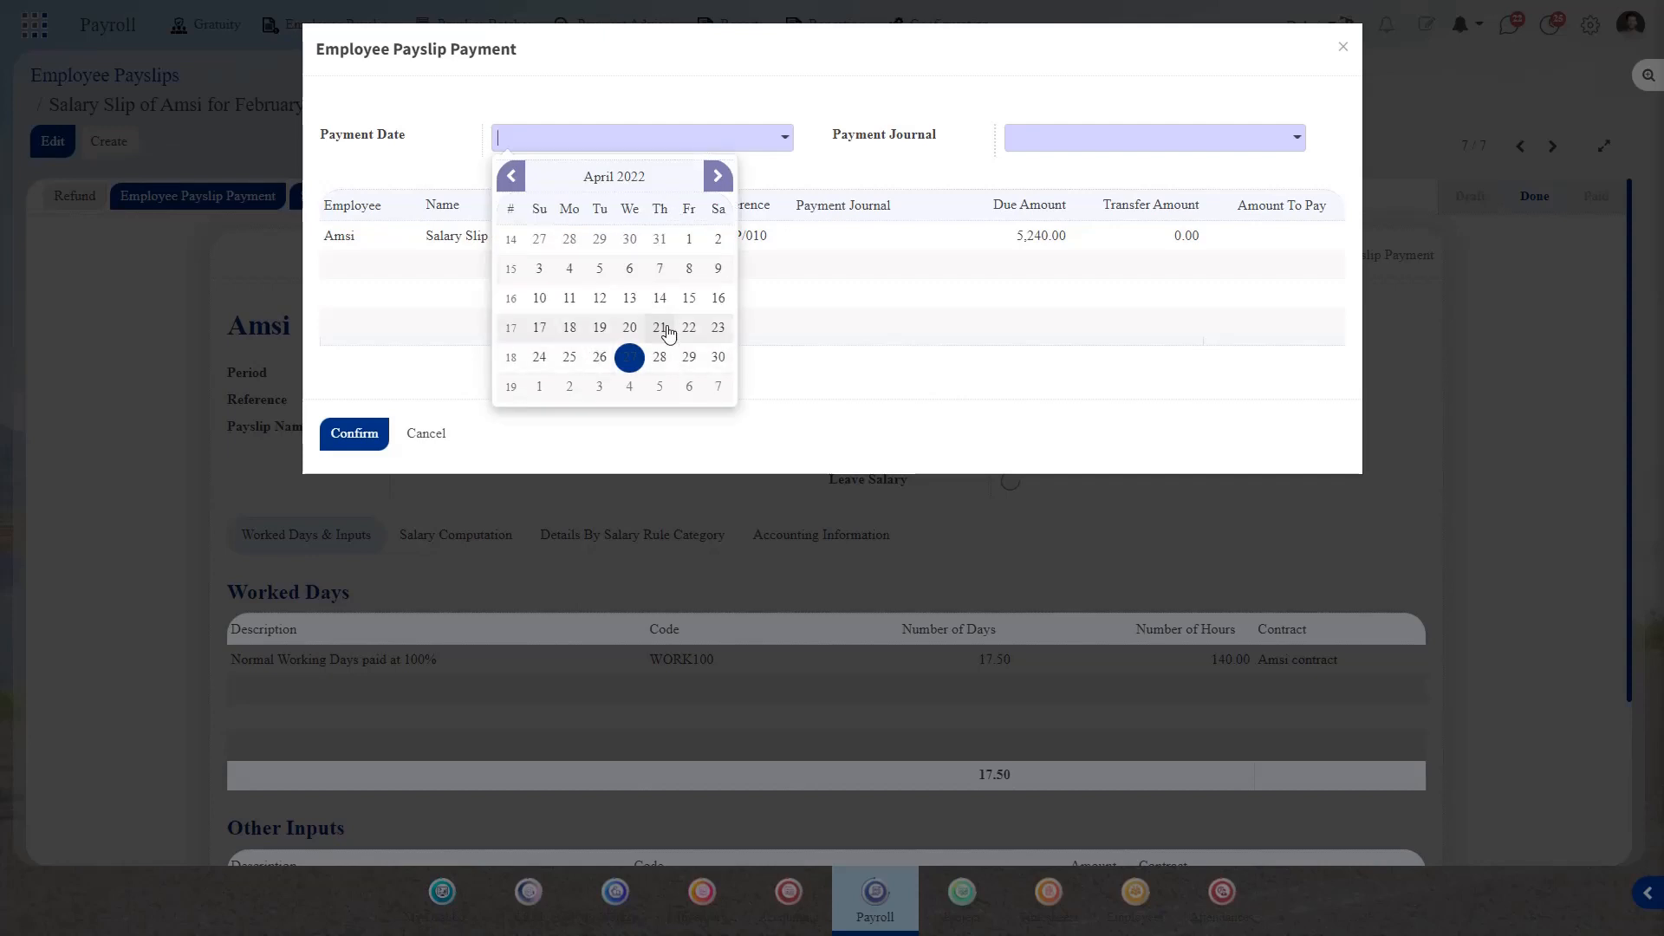
{"action": "left_click", "coordinate": [630, 357]}
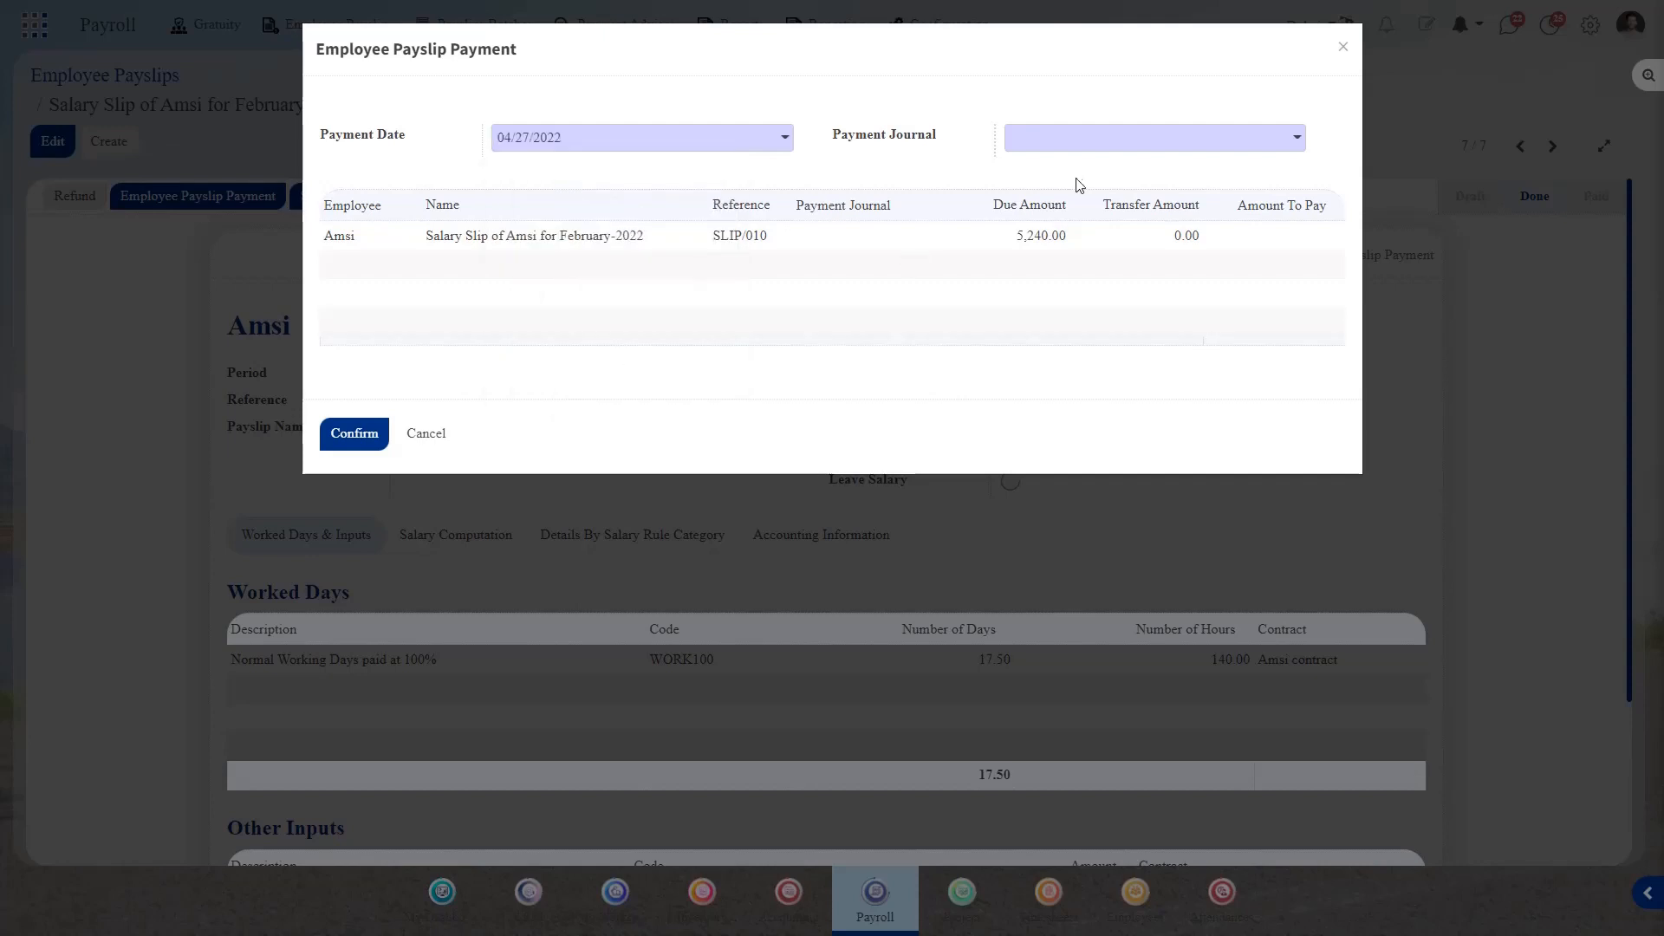
{"action": "left_click", "coordinate": [1084, 138]}
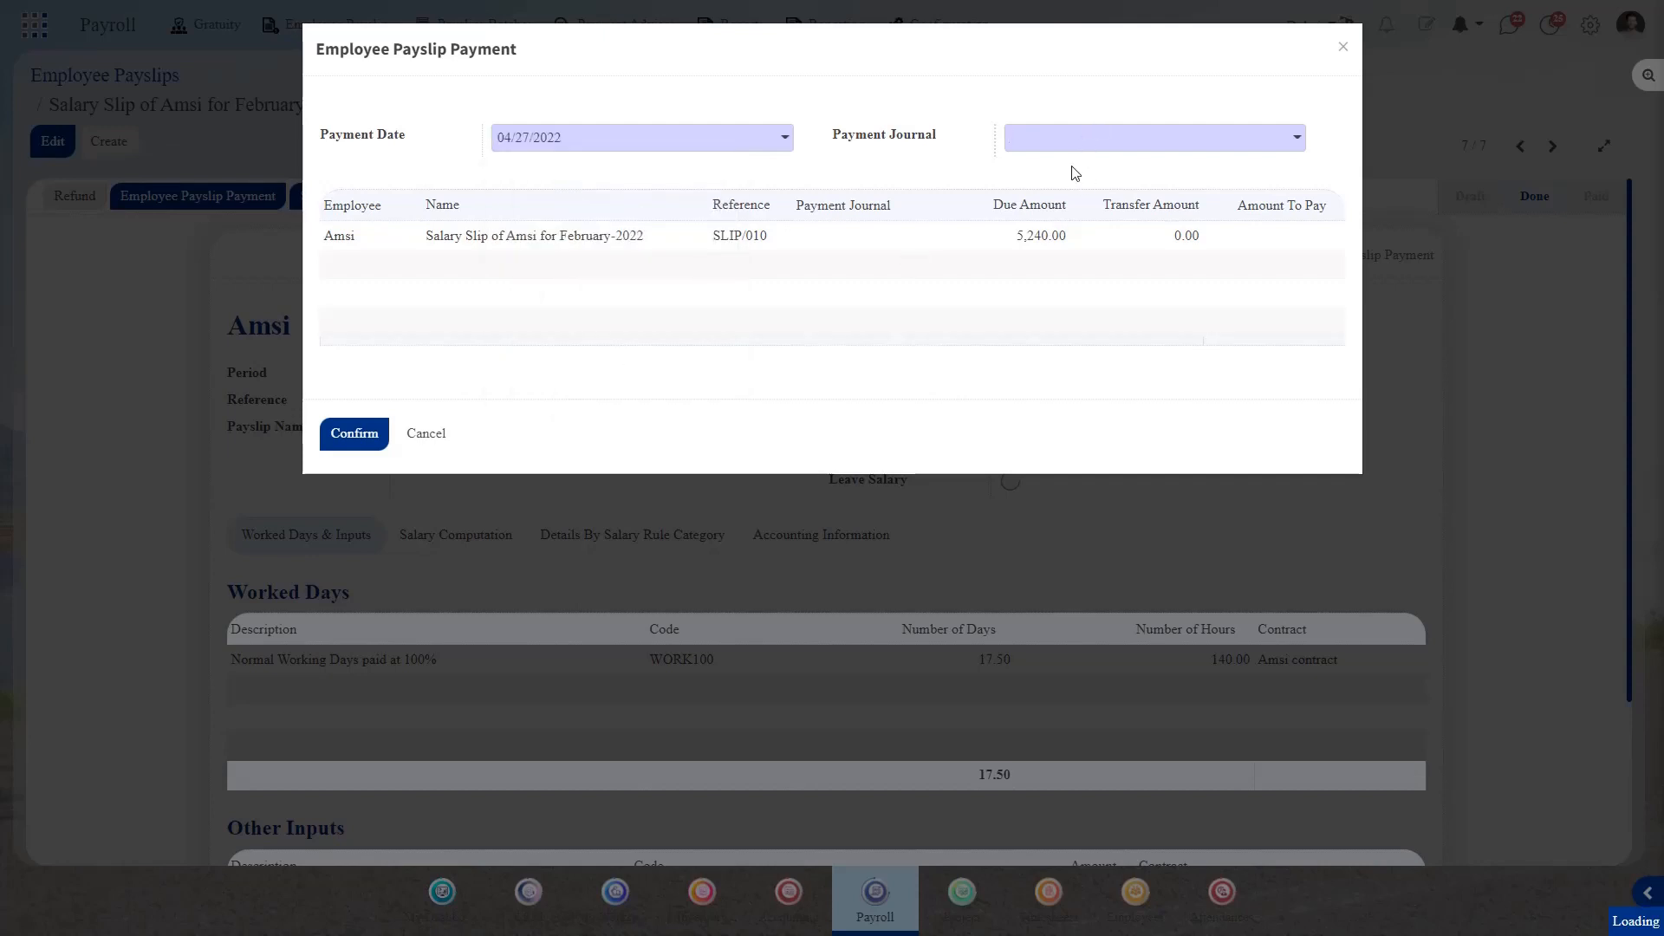
{"action": "left_click", "coordinate": [1081, 242]}
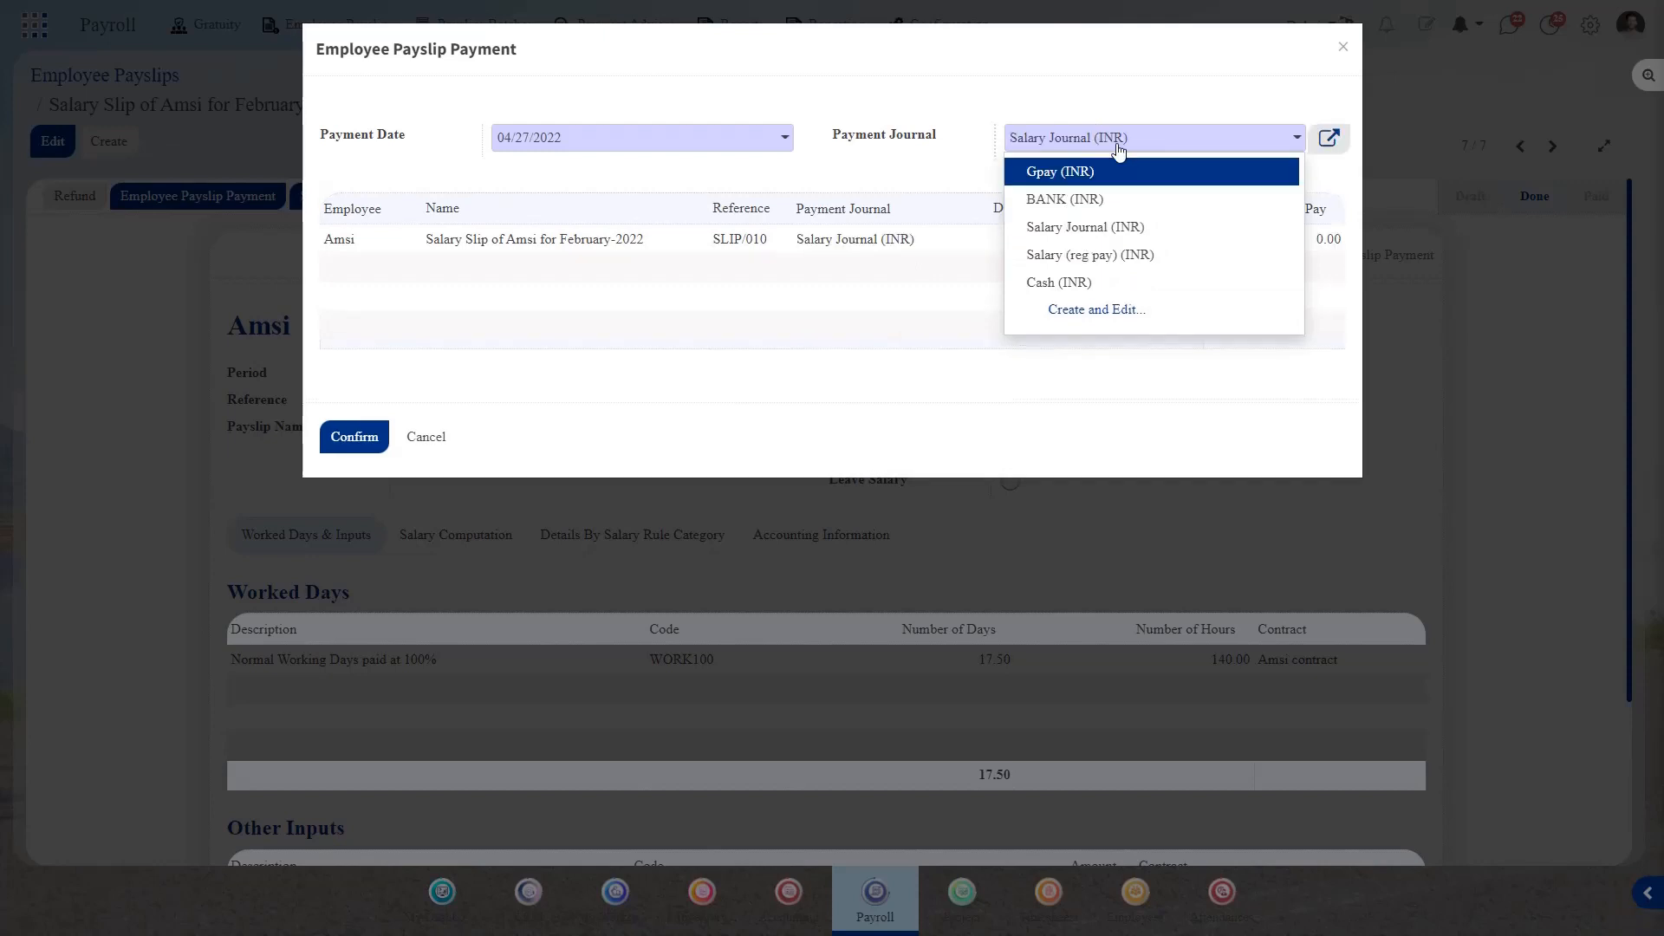
{"action": "left_click", "coordinate": [1099, 200]}
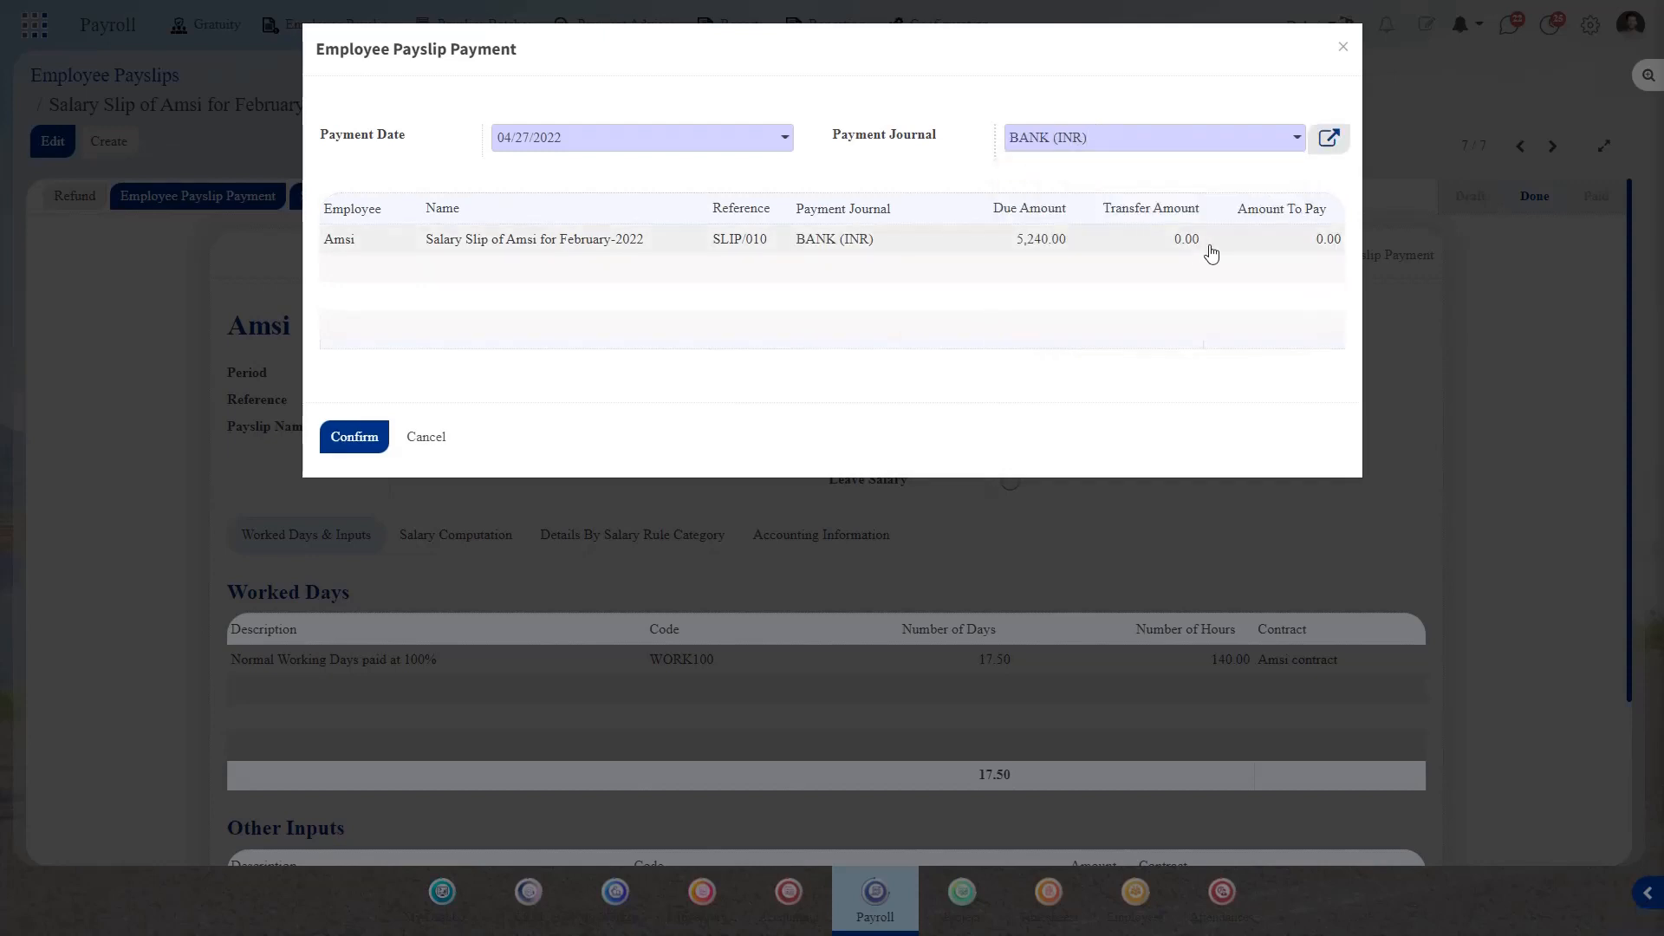
Set the amount to pay to 5,240.00 and confirm the payslip payment.
{"action": "left_click", "coordinate": [1311, 240]}
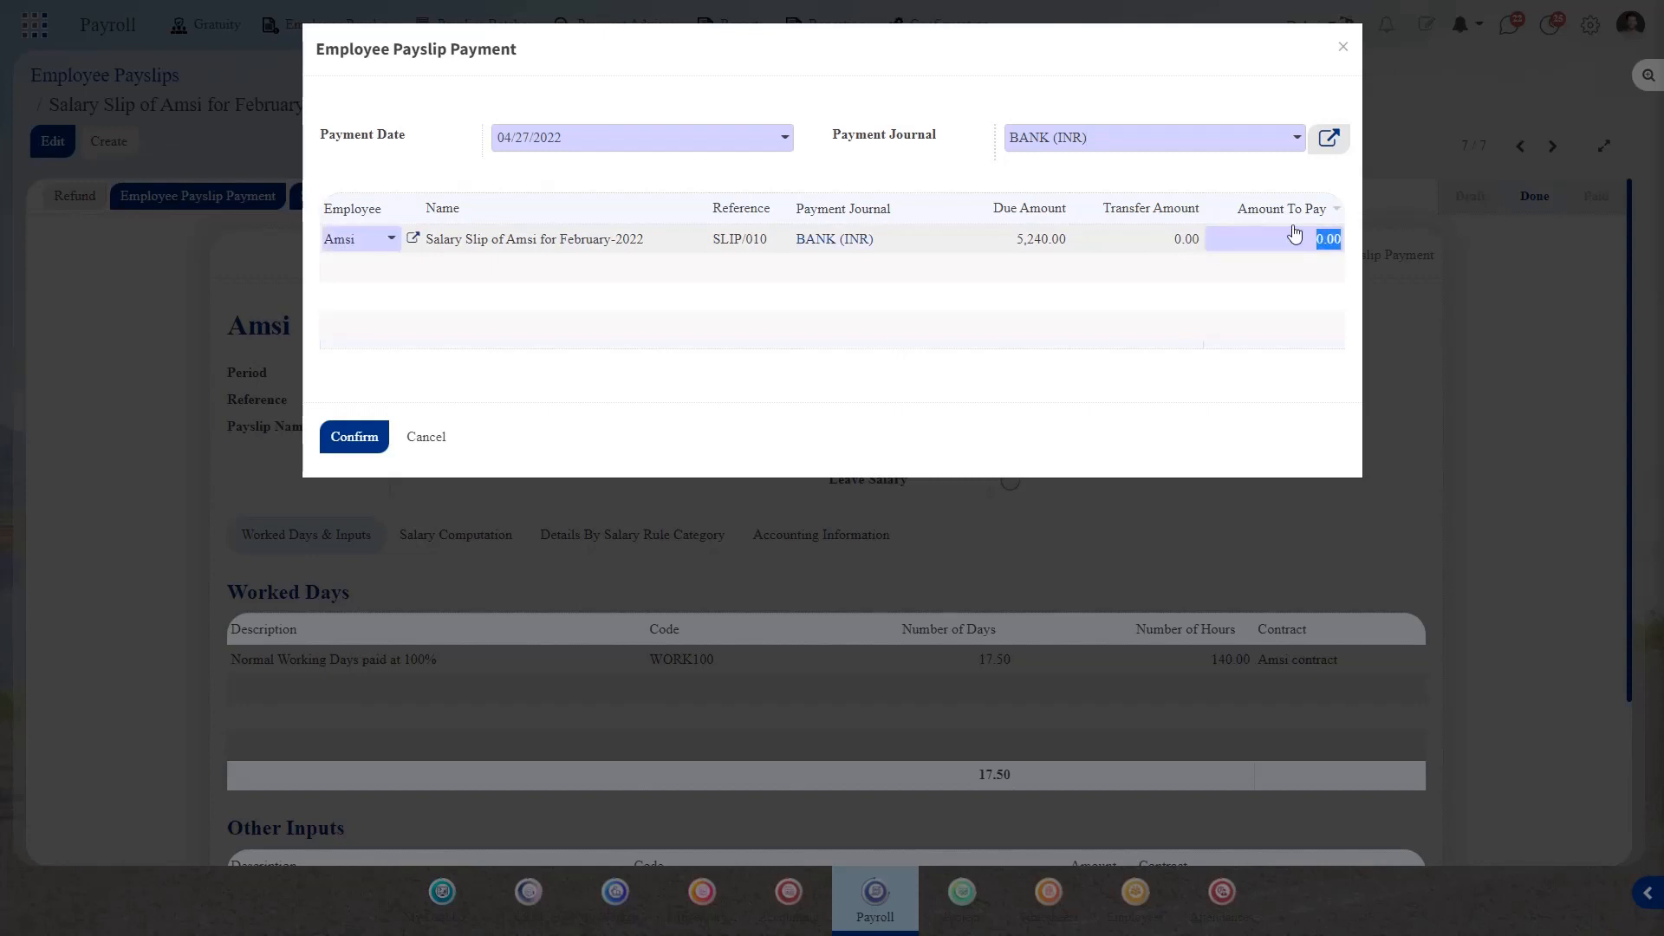
{"action": "left_click", "coordinate": [1310, 241]}
{"action": "left_click", "coordinate": [380, 442]}
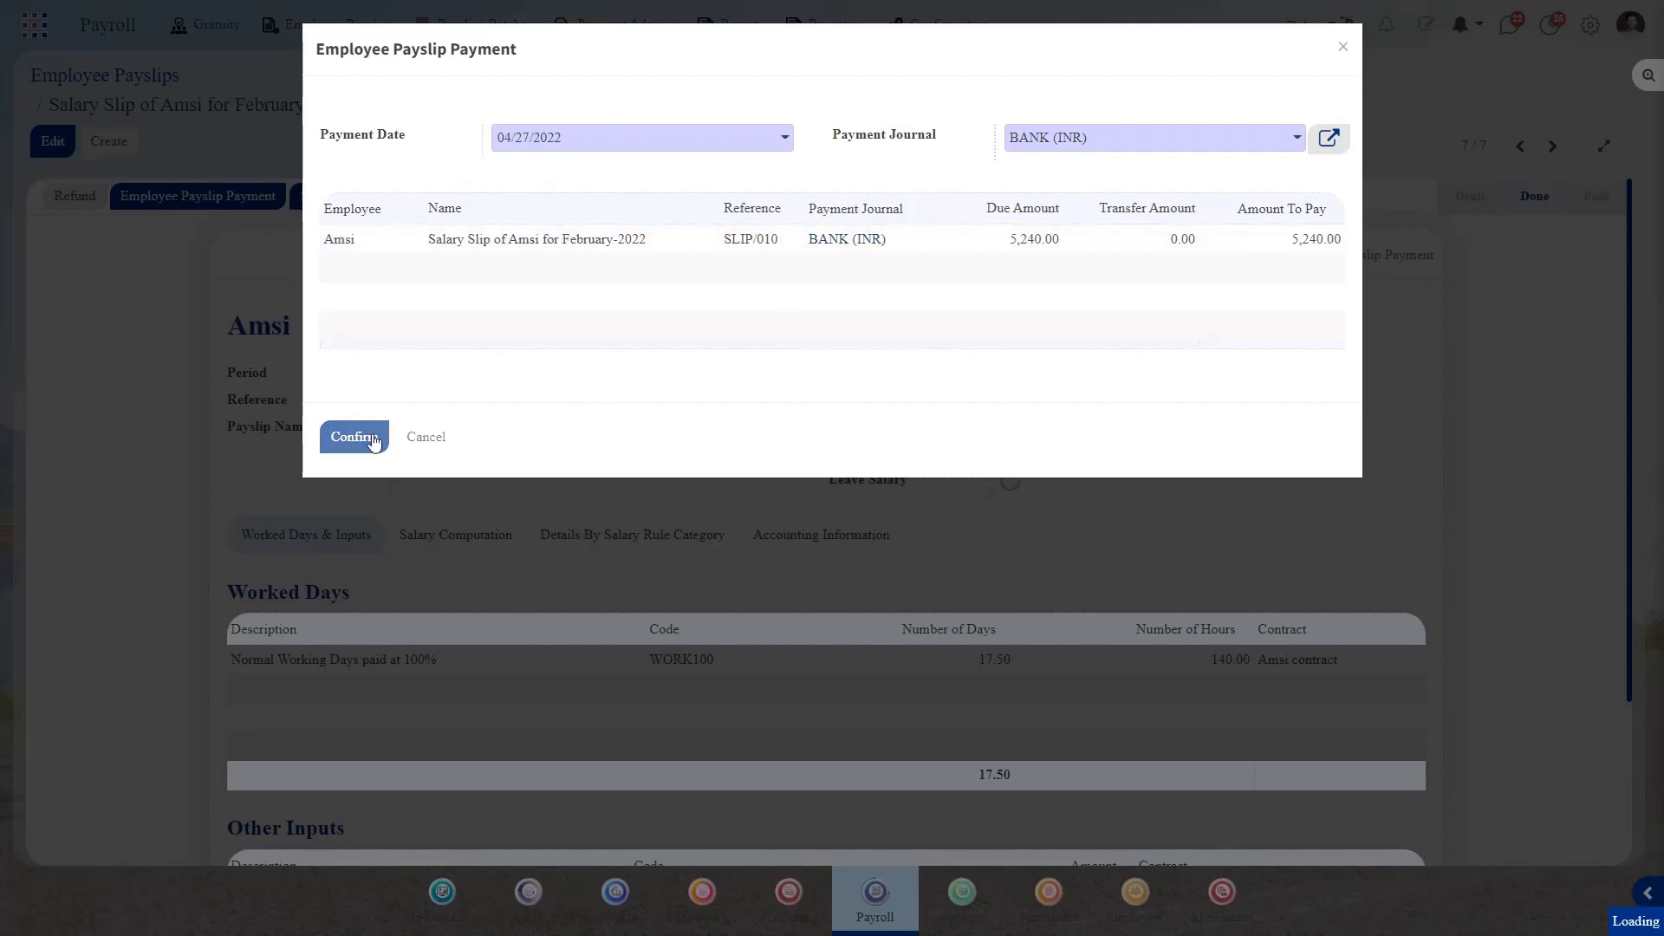
{"action": "left_click", "coordinate": [372, 438]}
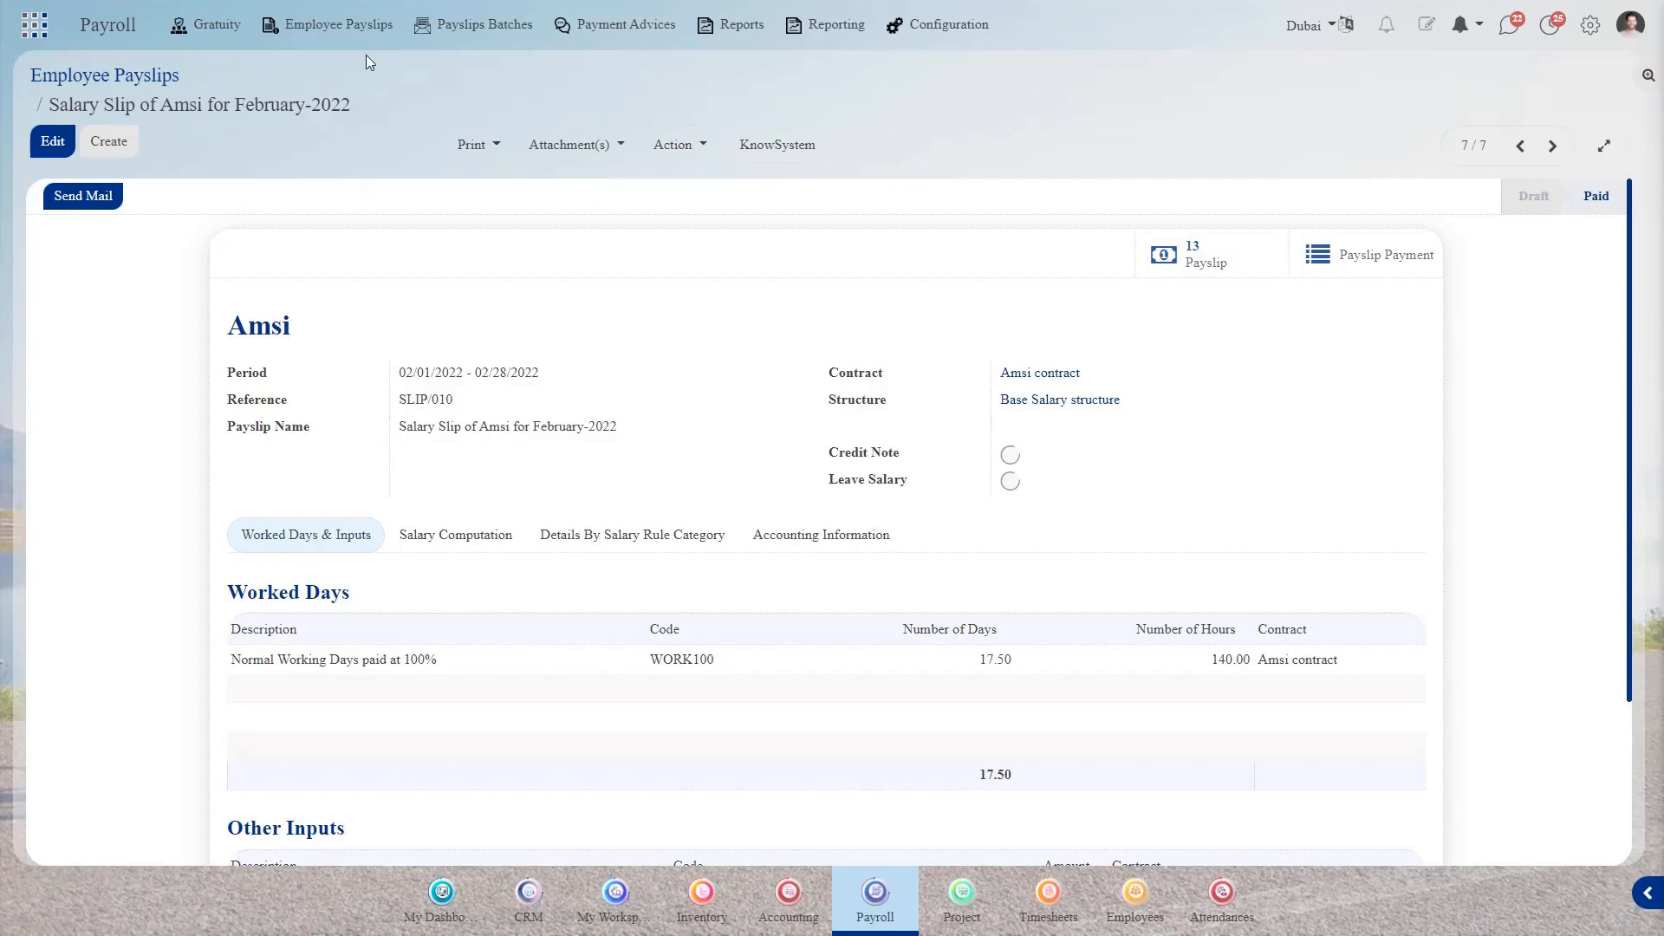
Switch to the Accounting app and open the list of journal entries.
{"action": "left_click", "coordinate": [172, 75]}
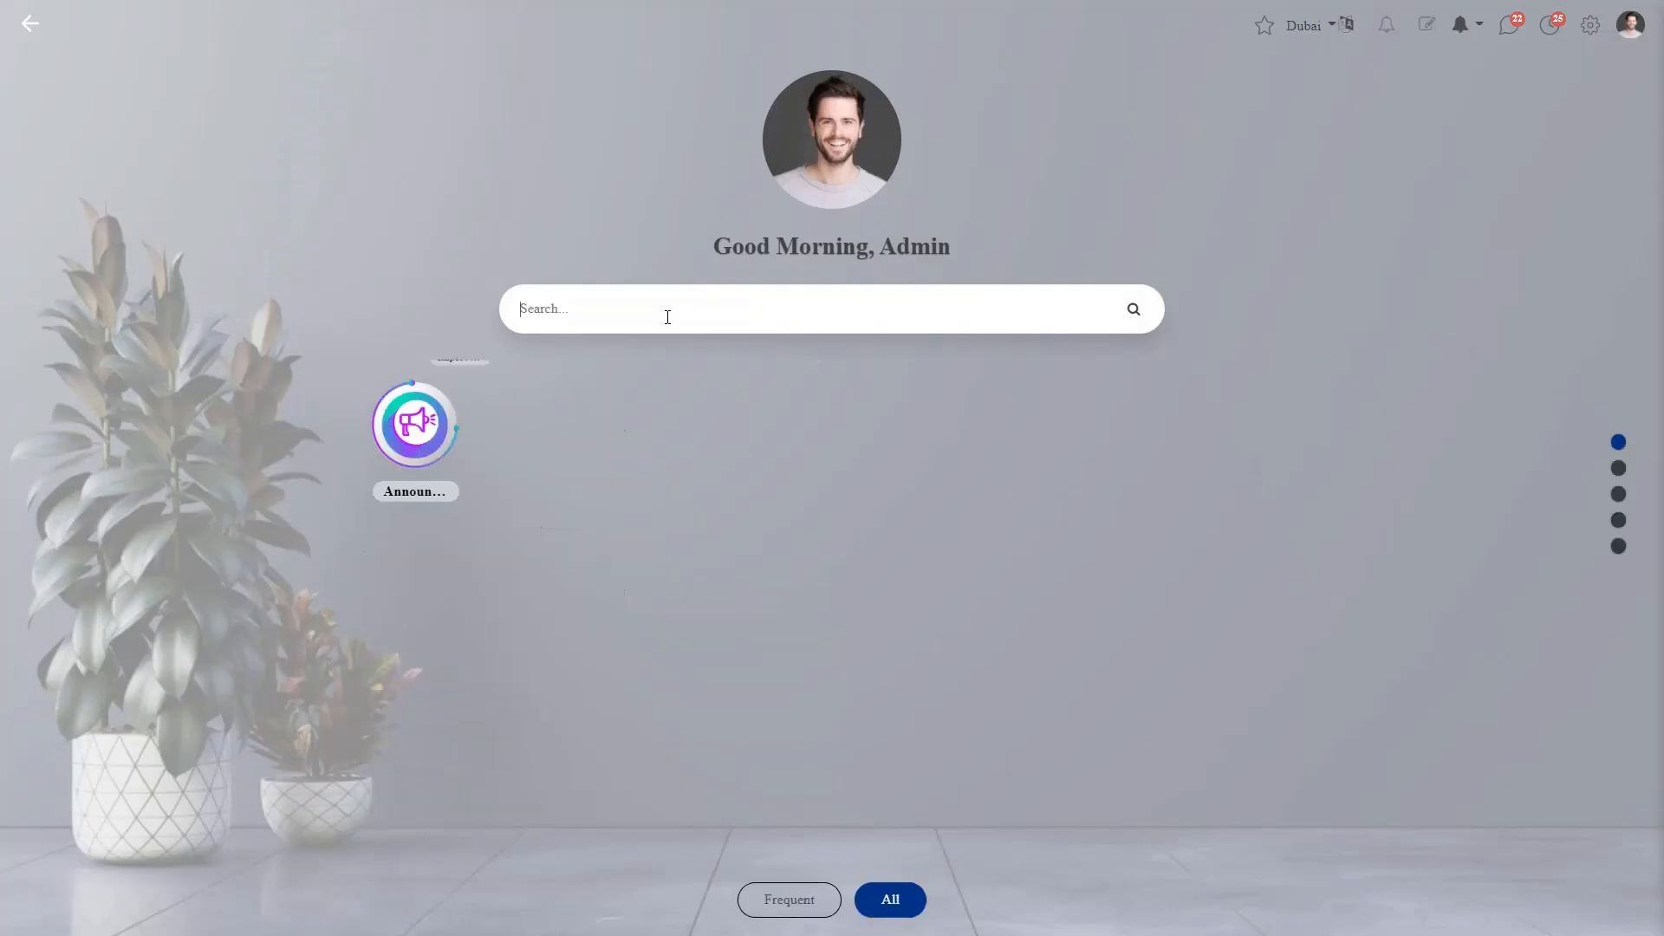
{"action": "left_click", "coordinate": [667, 317]}
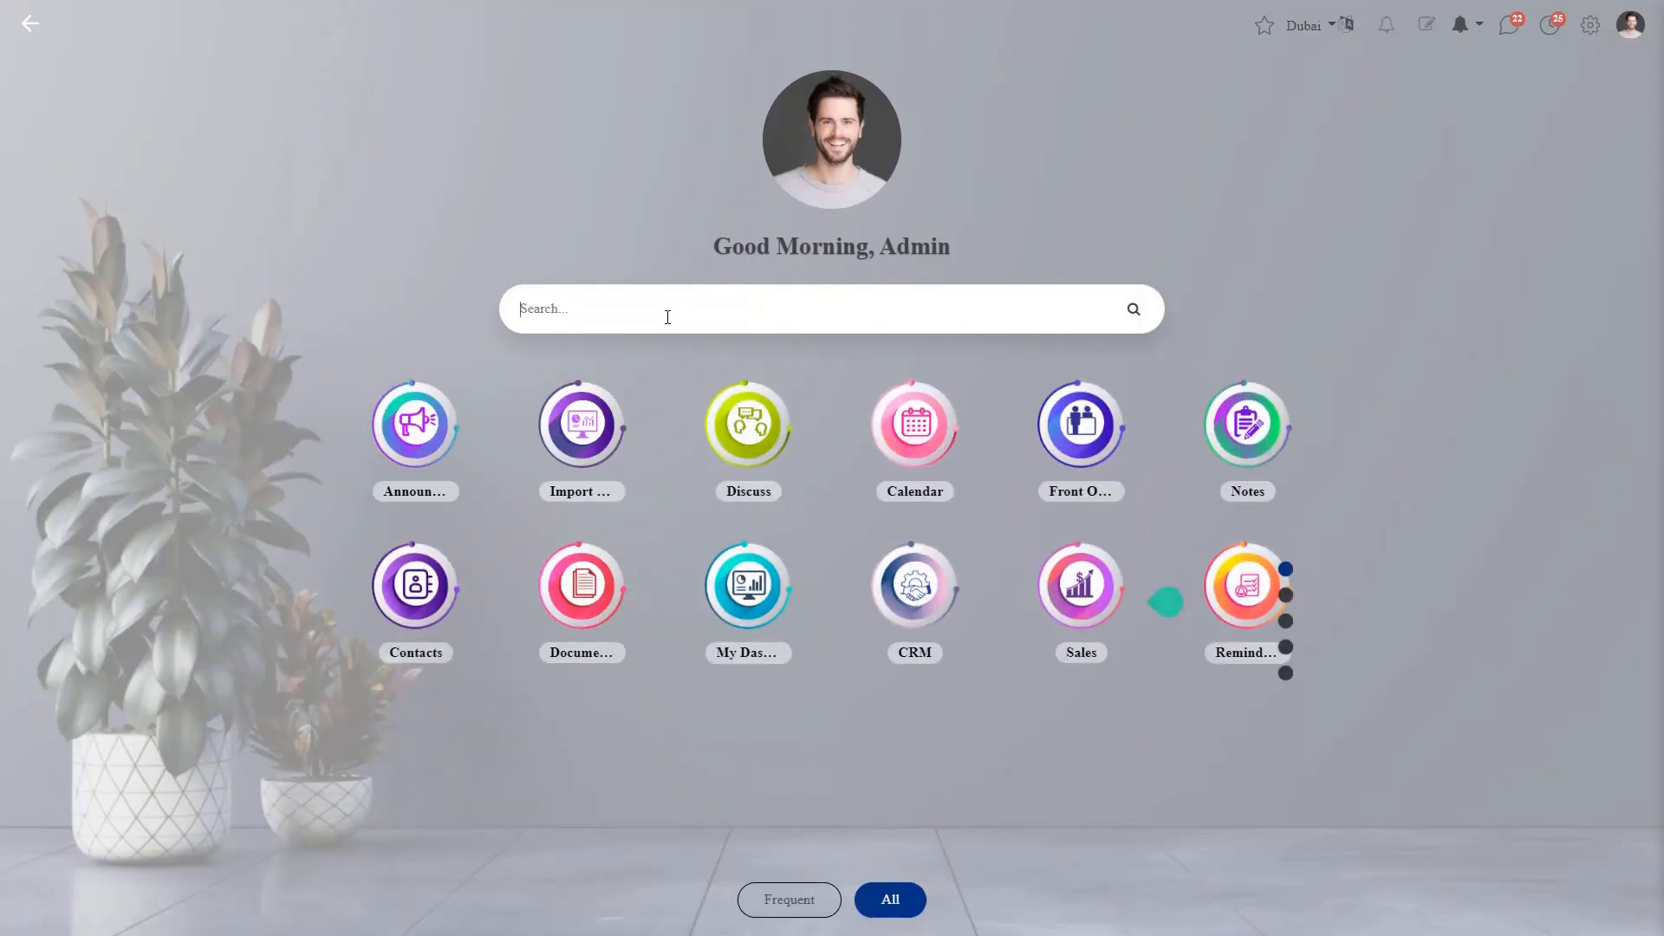
{"action": "type", "text": "acc"}
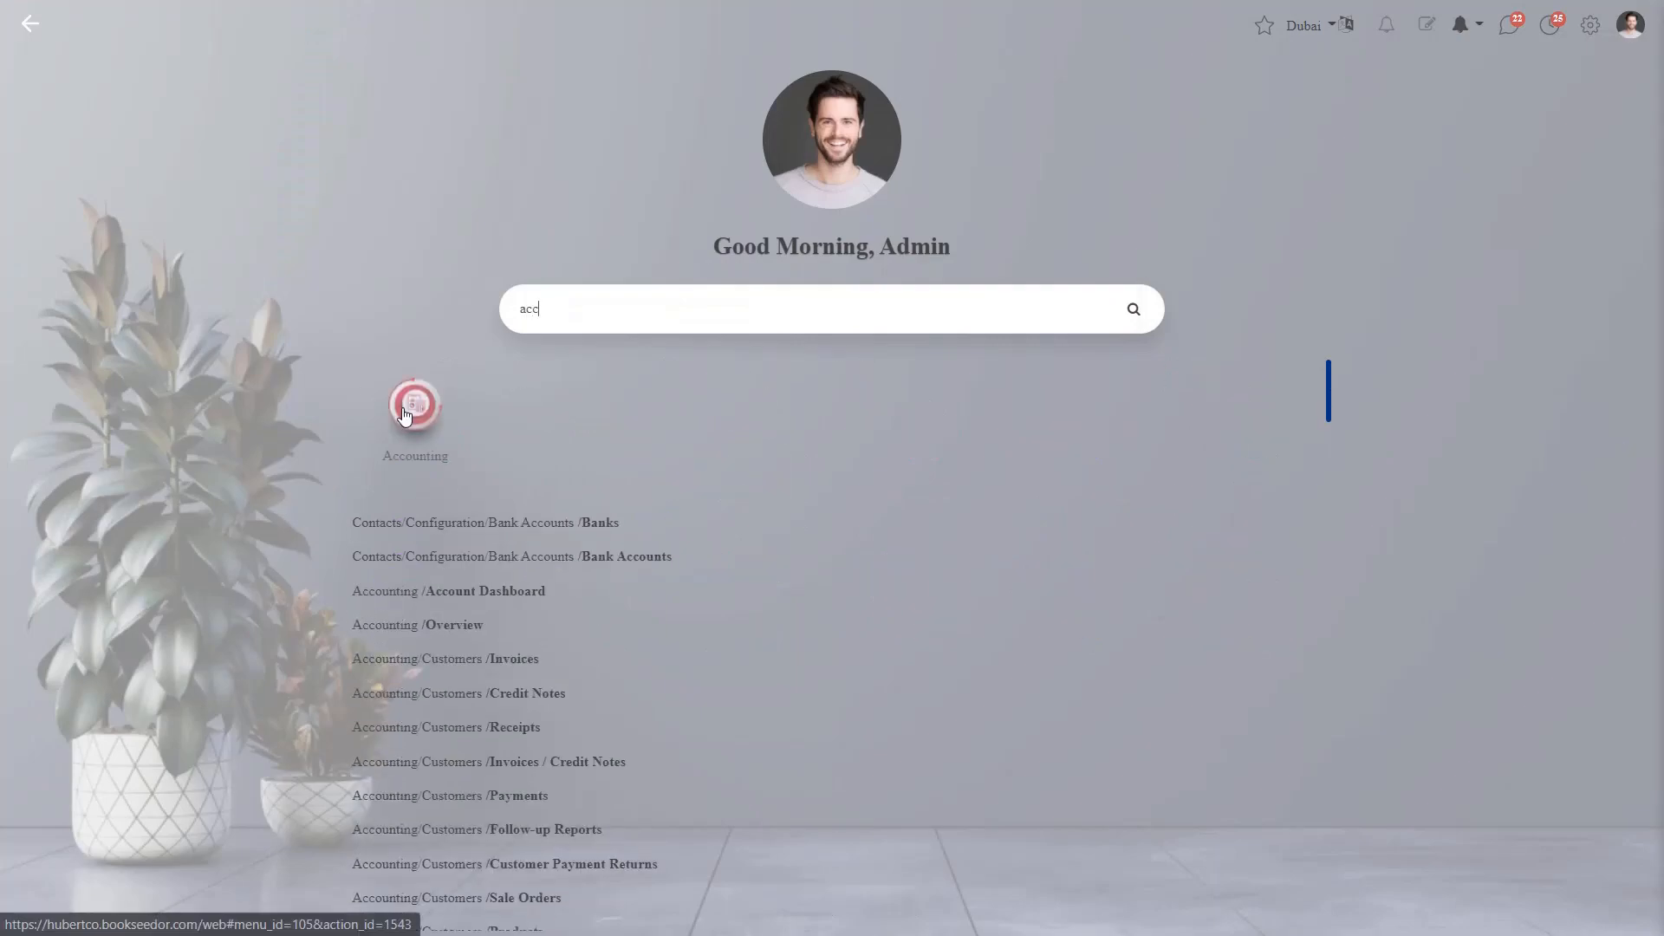
{"action": "left_click", "coordinate": [408, 411]}
{"action": "left_click", "coordinate": [714, 25]}
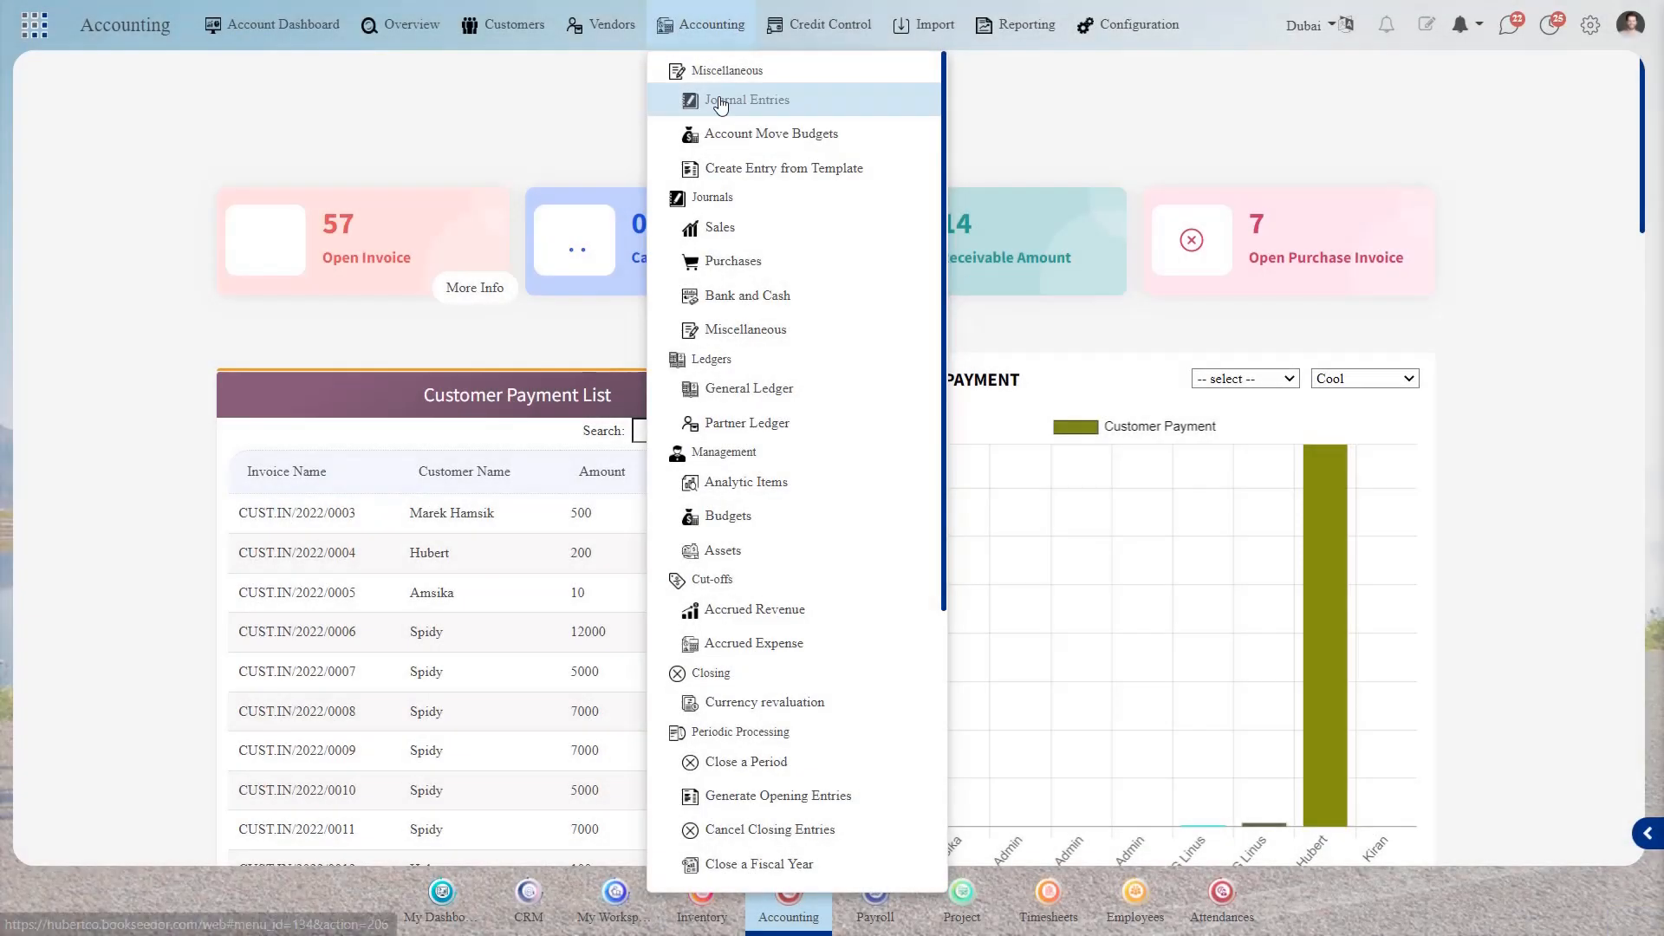
{"action": "left_click", "coordinate": [720, 101]}
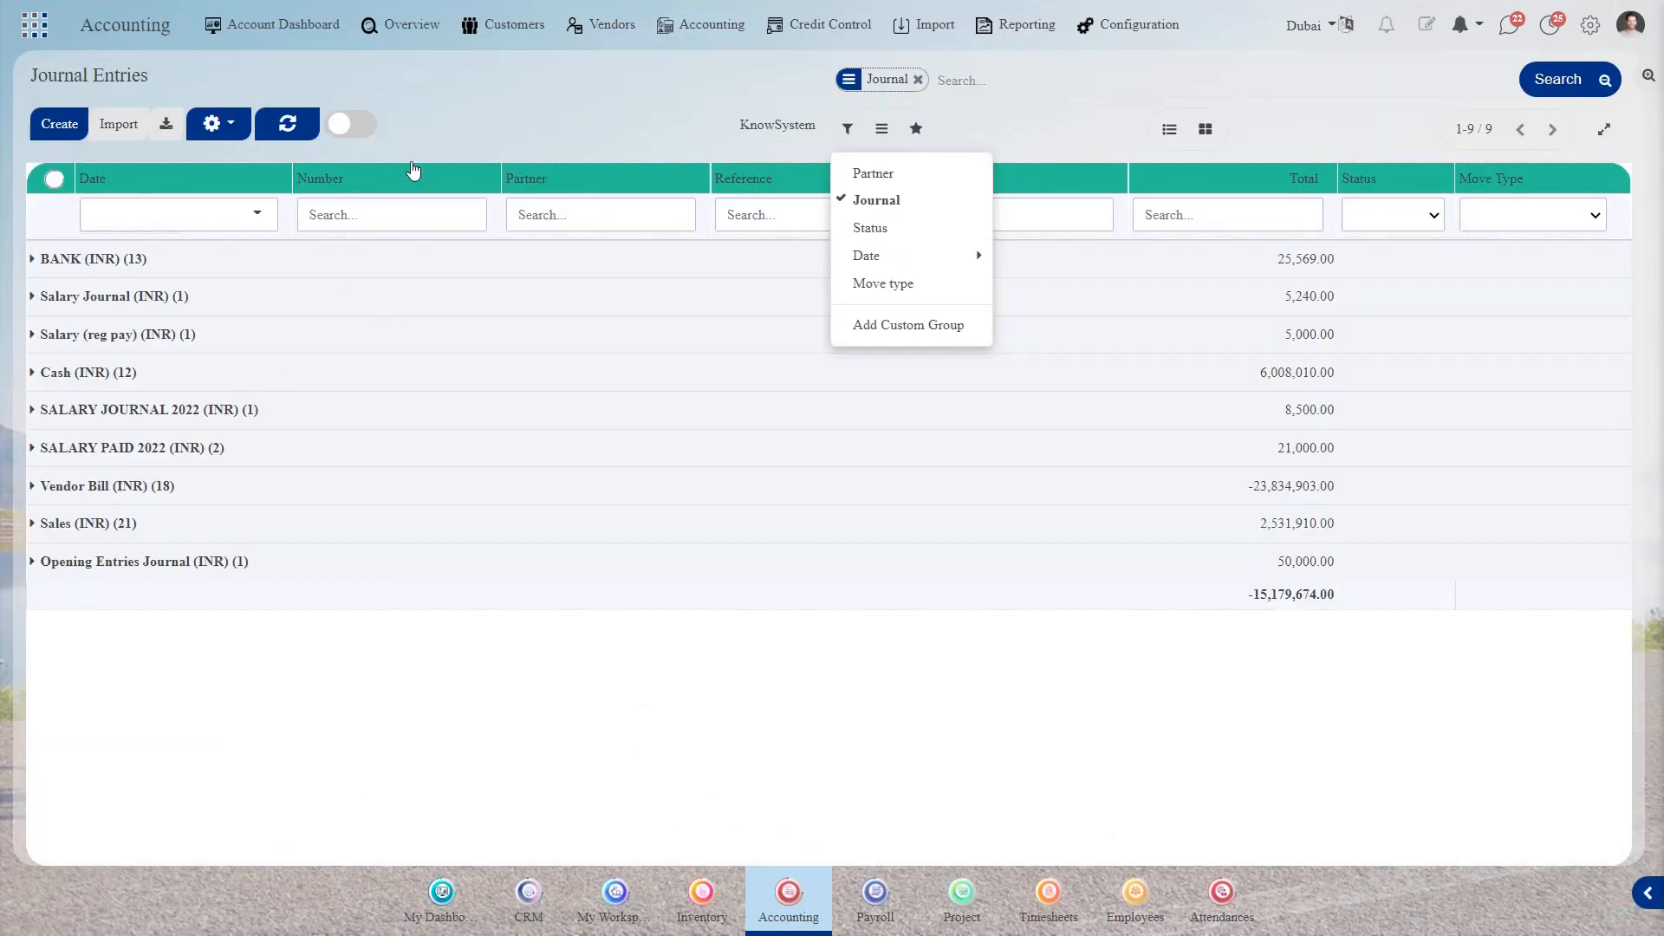
Group the entries by journal, open the SLIP/010 payment entry under BANK (INR) and examine its Salary Journal item.
{"action": "left_click", "coordinate": [425, 152]}
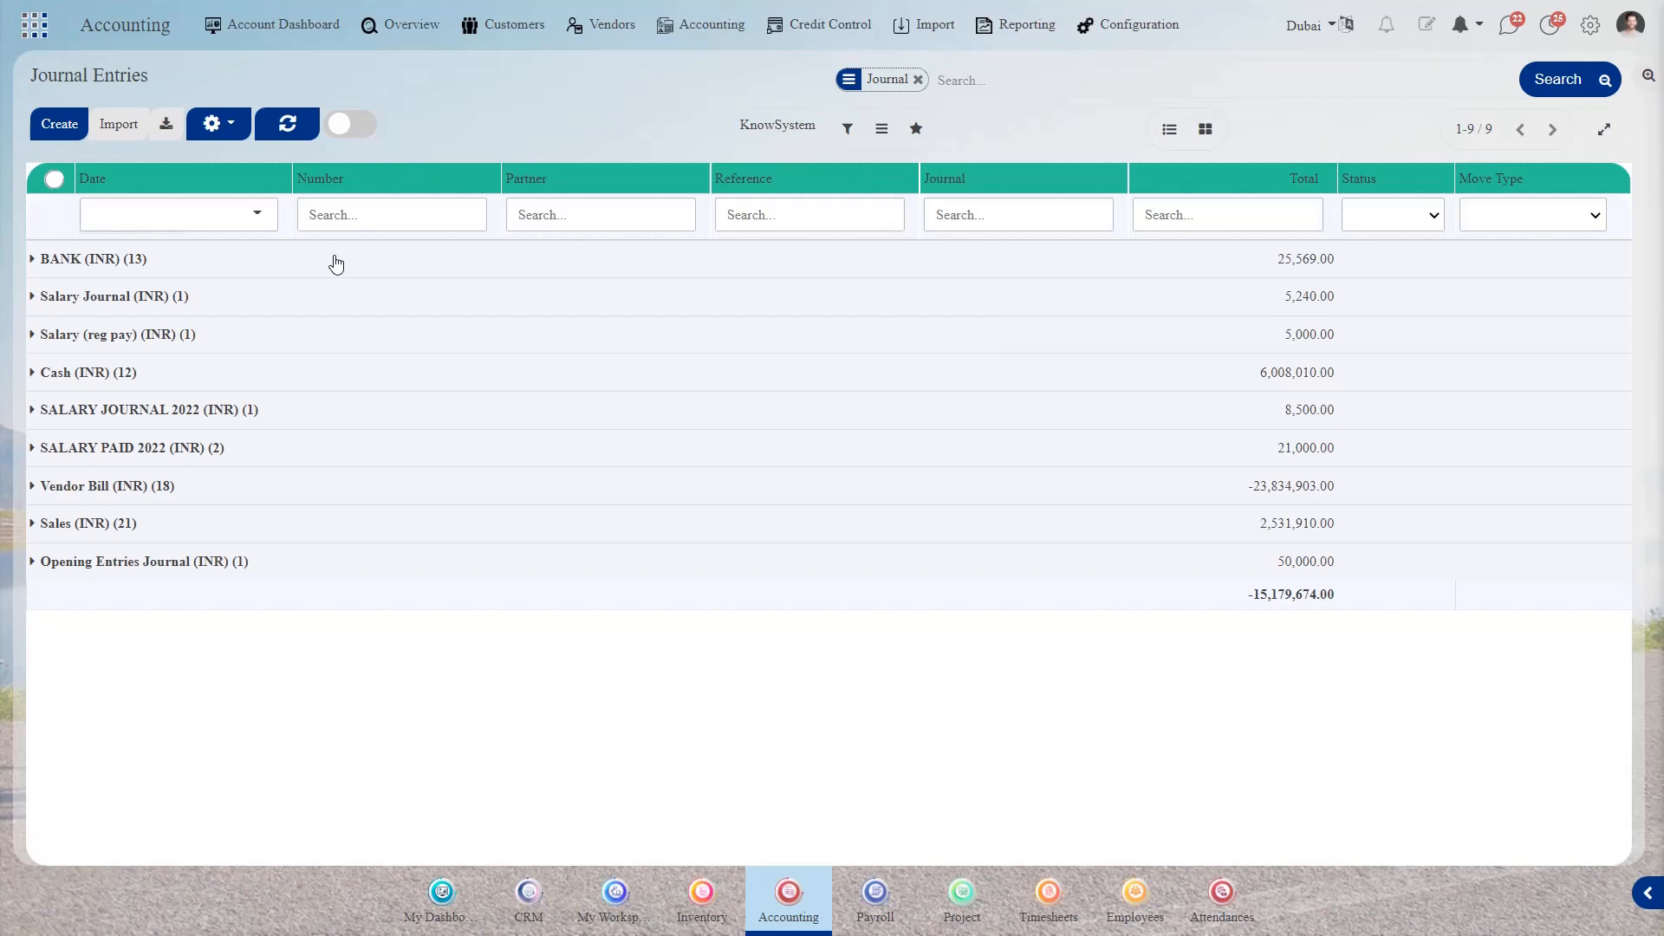
{"action": "left_click", "coordinate": [334, 259]}
{"action": "left_click", "coordinate": [243, 590]}
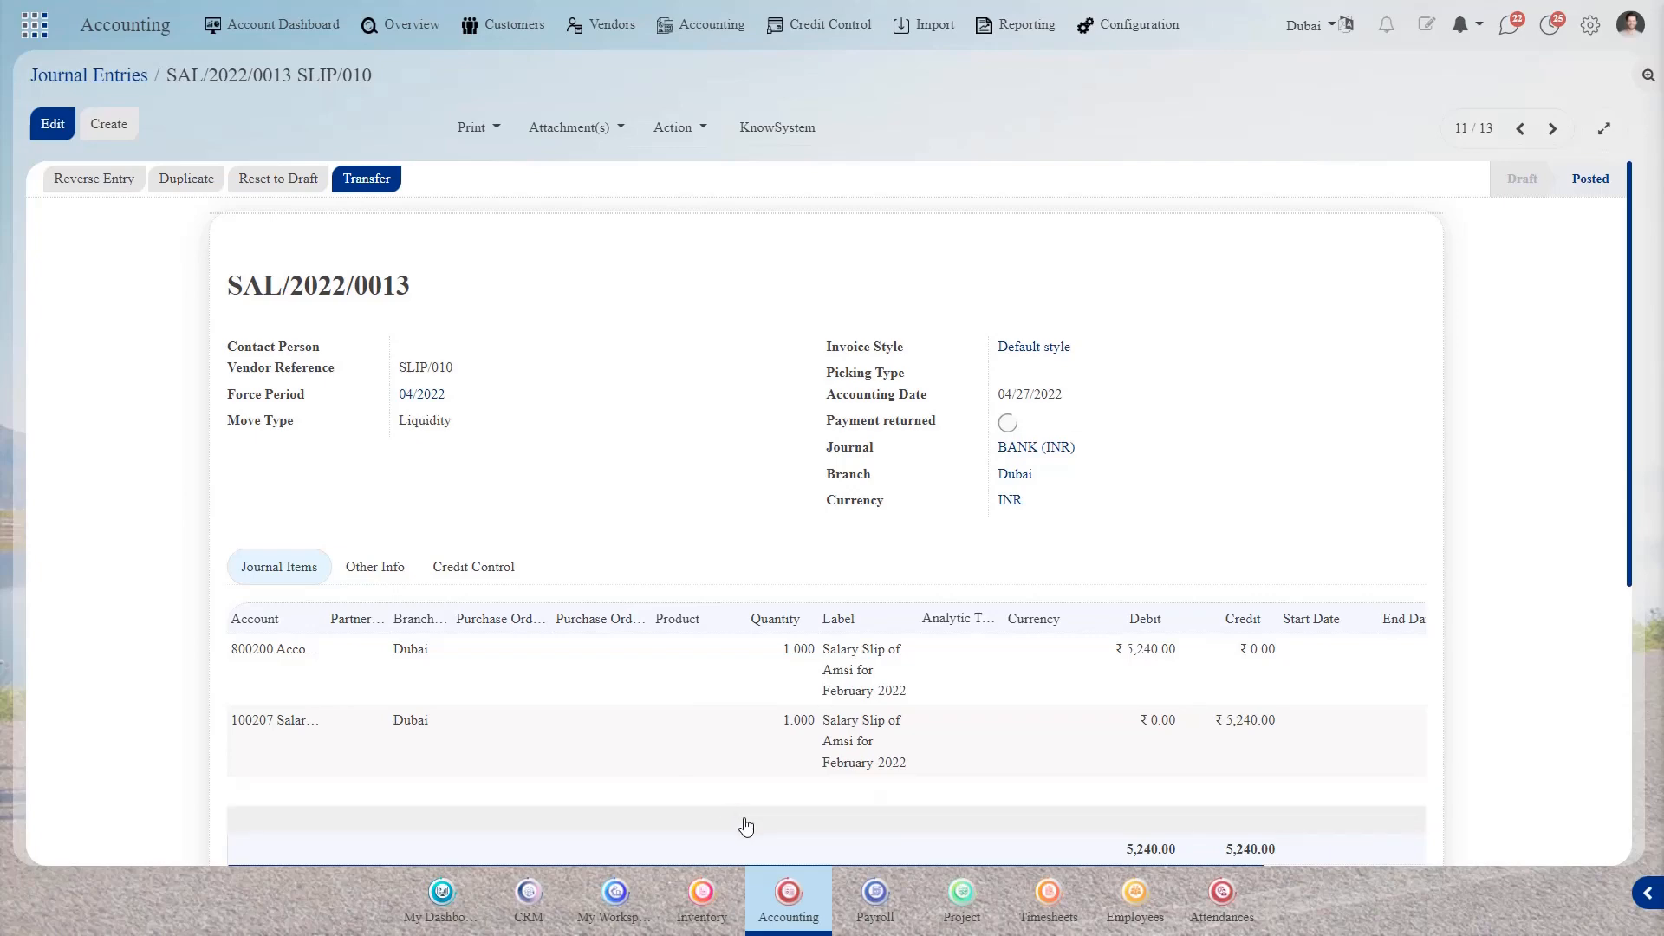
{"action": "left_click", "coordinate": [286, 730]}
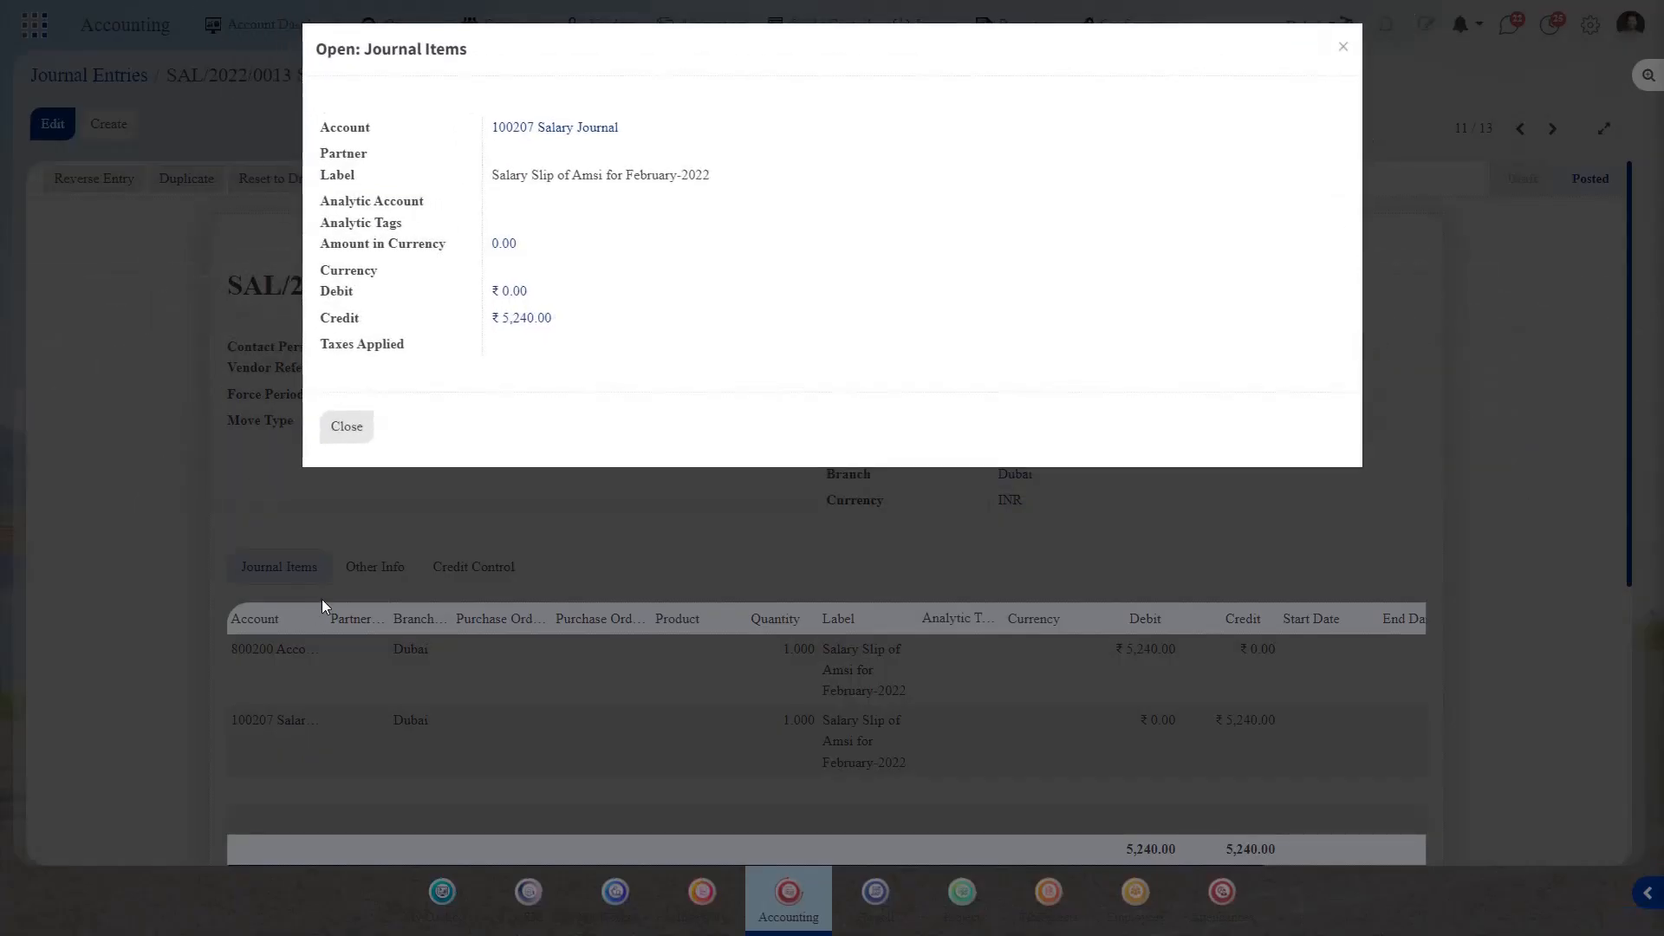
{"action": "left_click", "coordinate": [347, 433]}
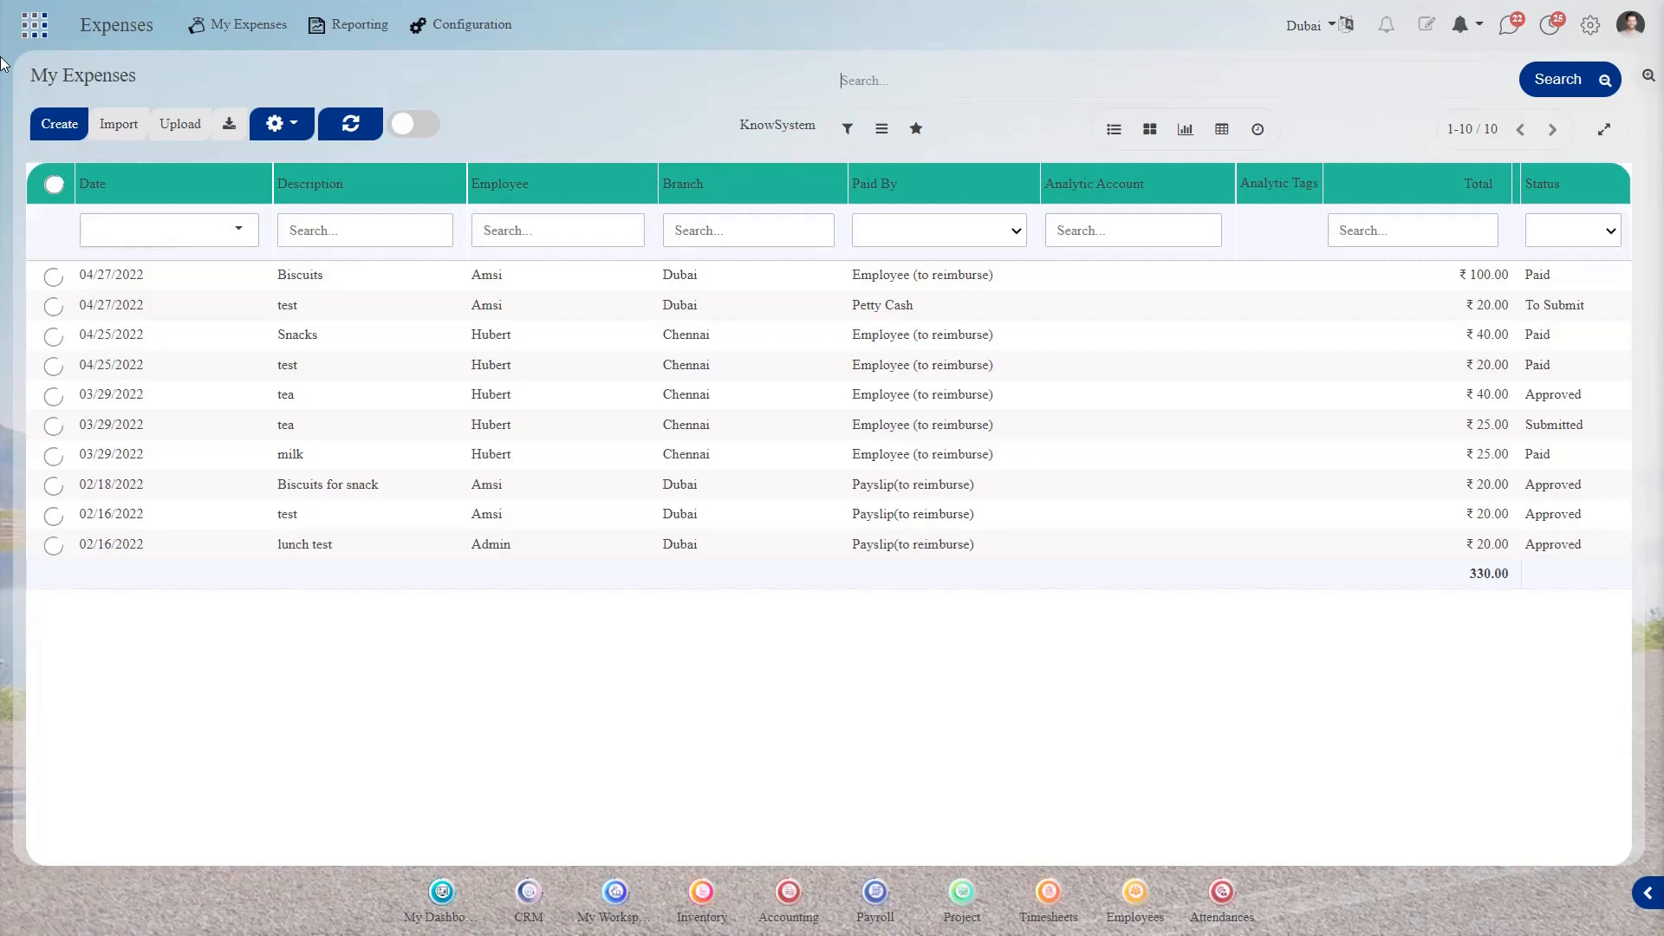
Switch from Expenses to the Accounting app by searching the app launcher for "acc".
{"action": "left_click", "coordinate": [36, 26]}
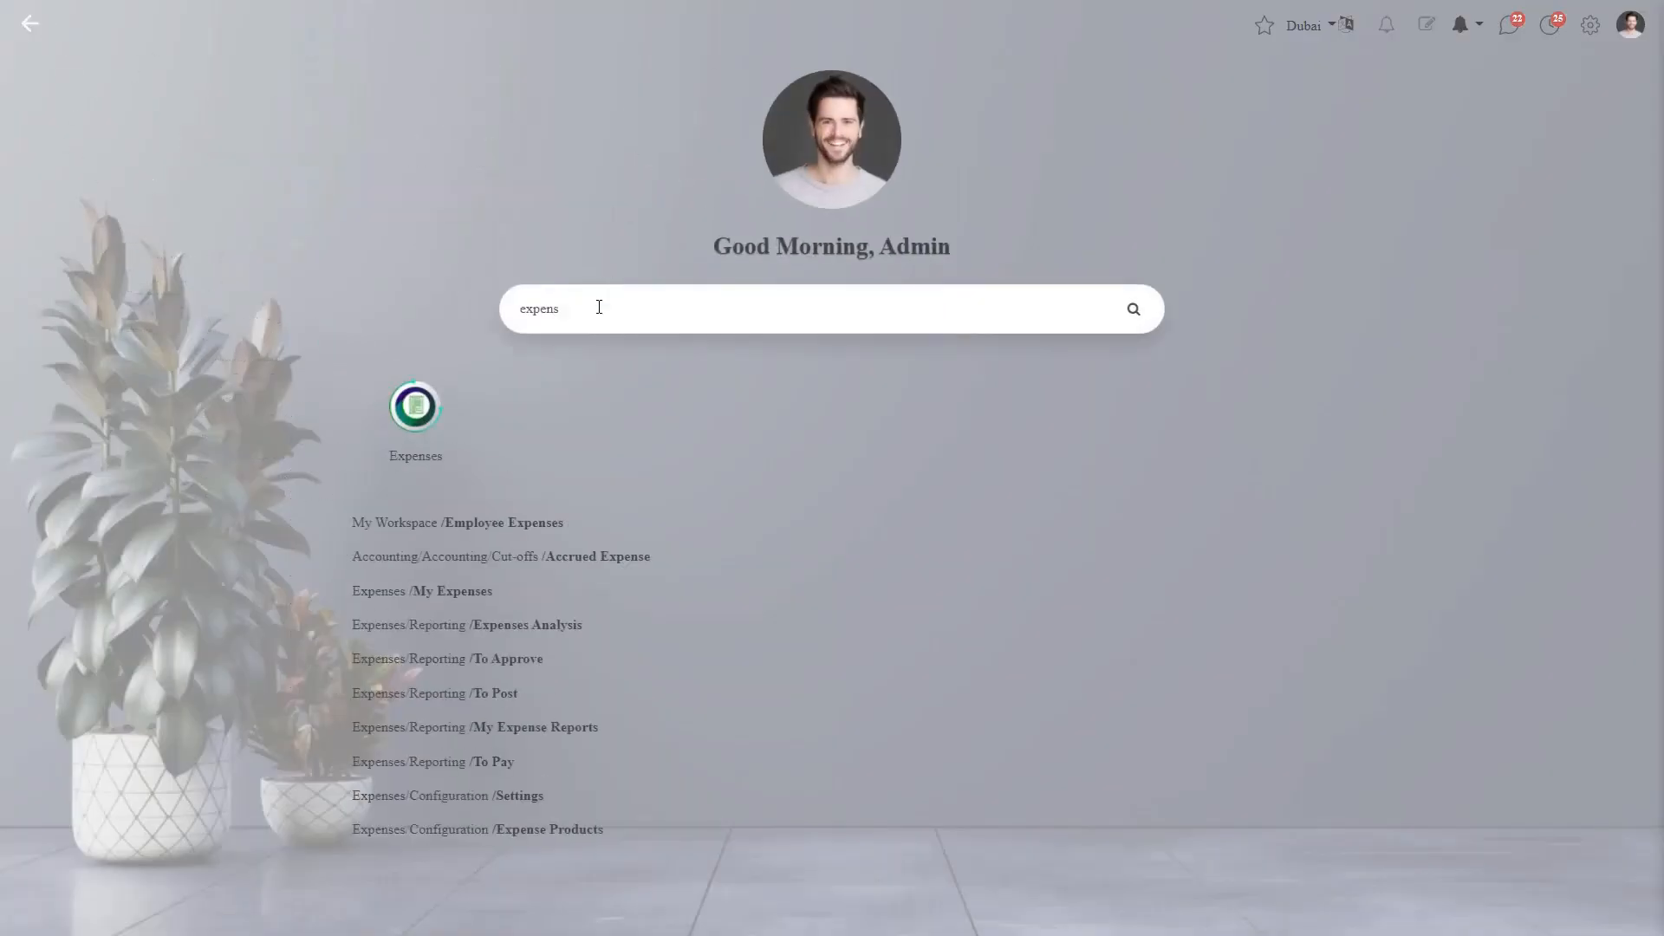
{"action": "key", "text": "BackSpace"}
{"action": "key", "text": "BackSpace"}
{"action": "key", "text": "BackSpace"}
{"action": "key", "text": "BackSpace"}
{"action": "key", "text": "BackSpace"}
{"action": "key", "text": "BackSpace"}
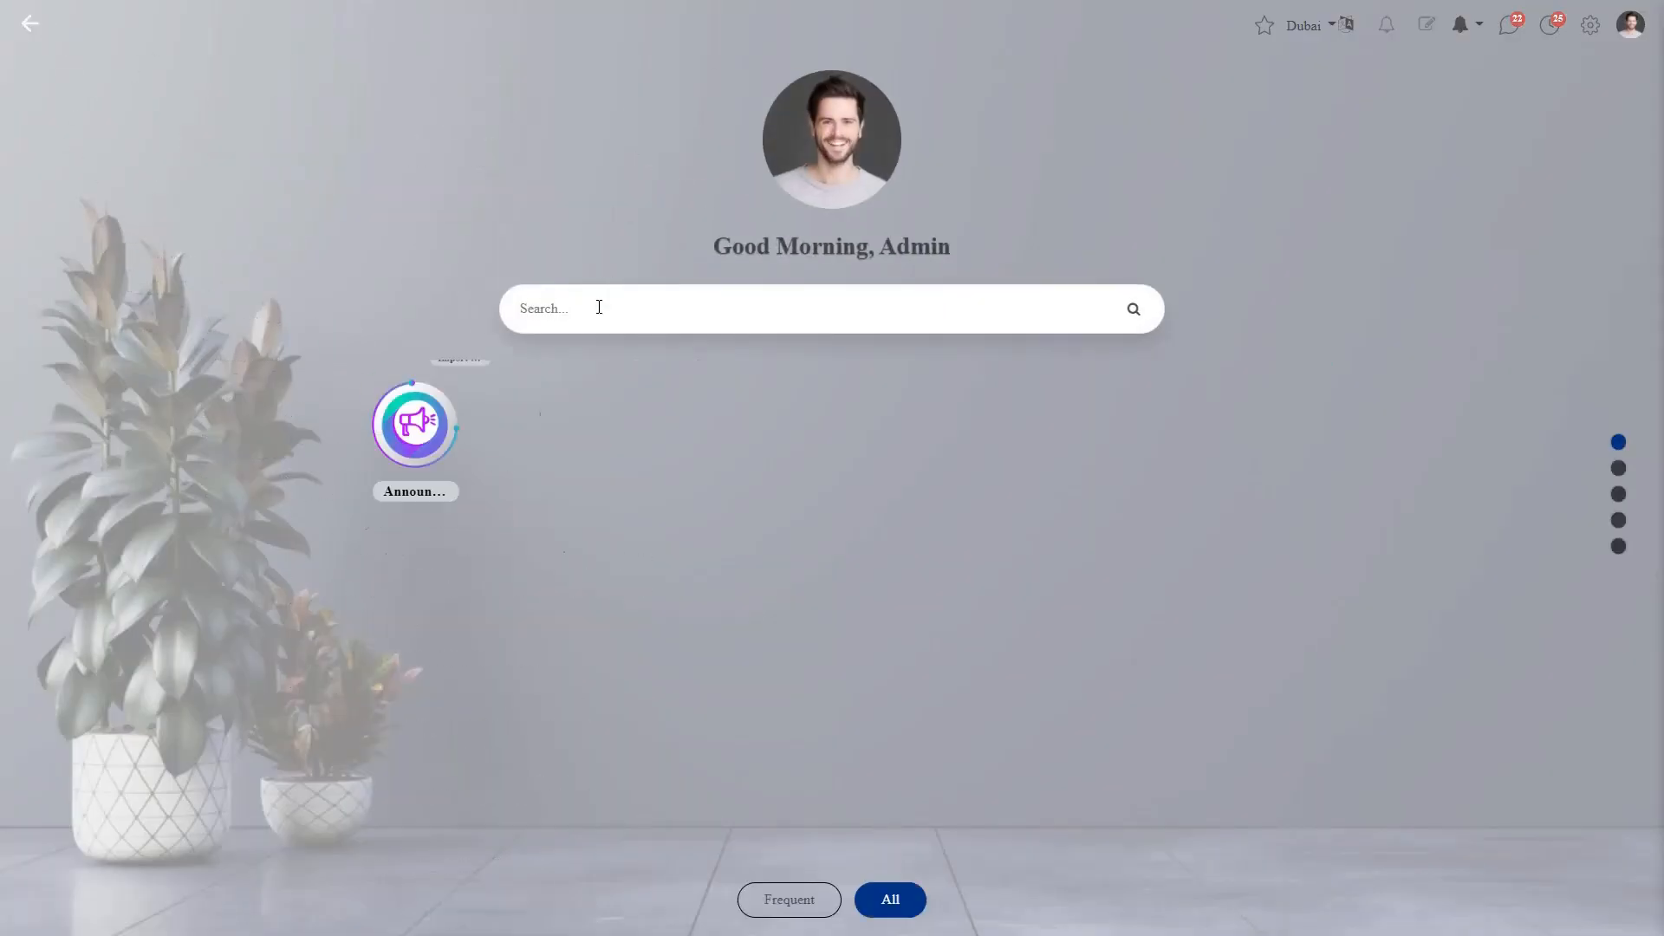
{"action": "type", "text": "acc"}
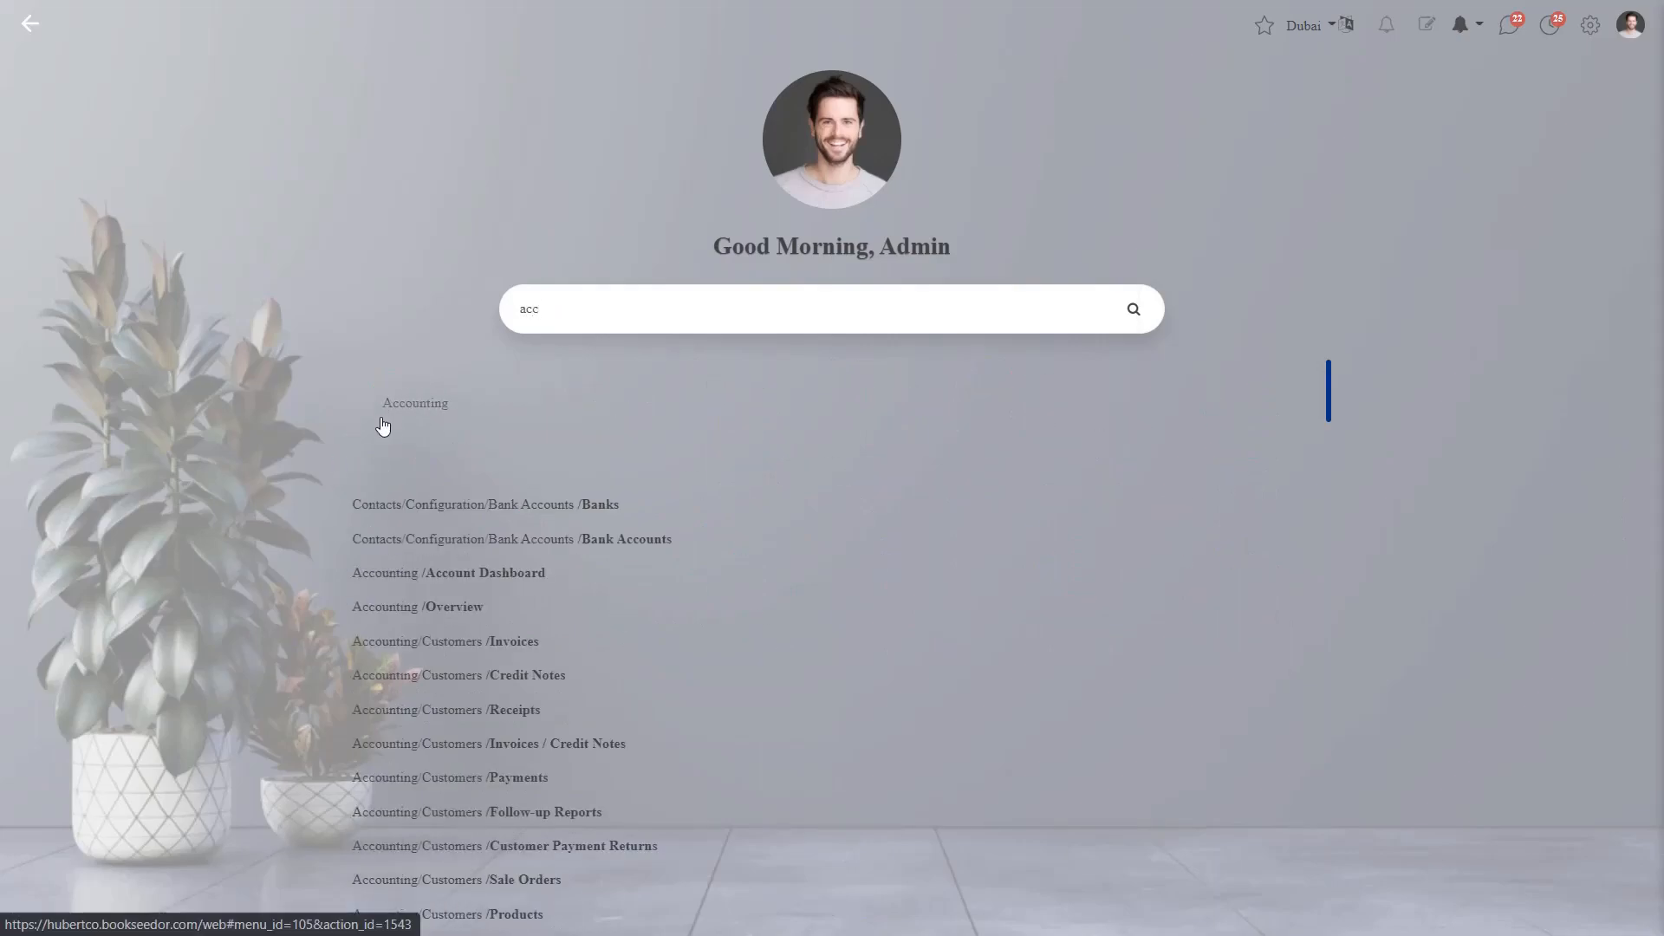
{"action": "left_click", "coordinate": [397, 424]}
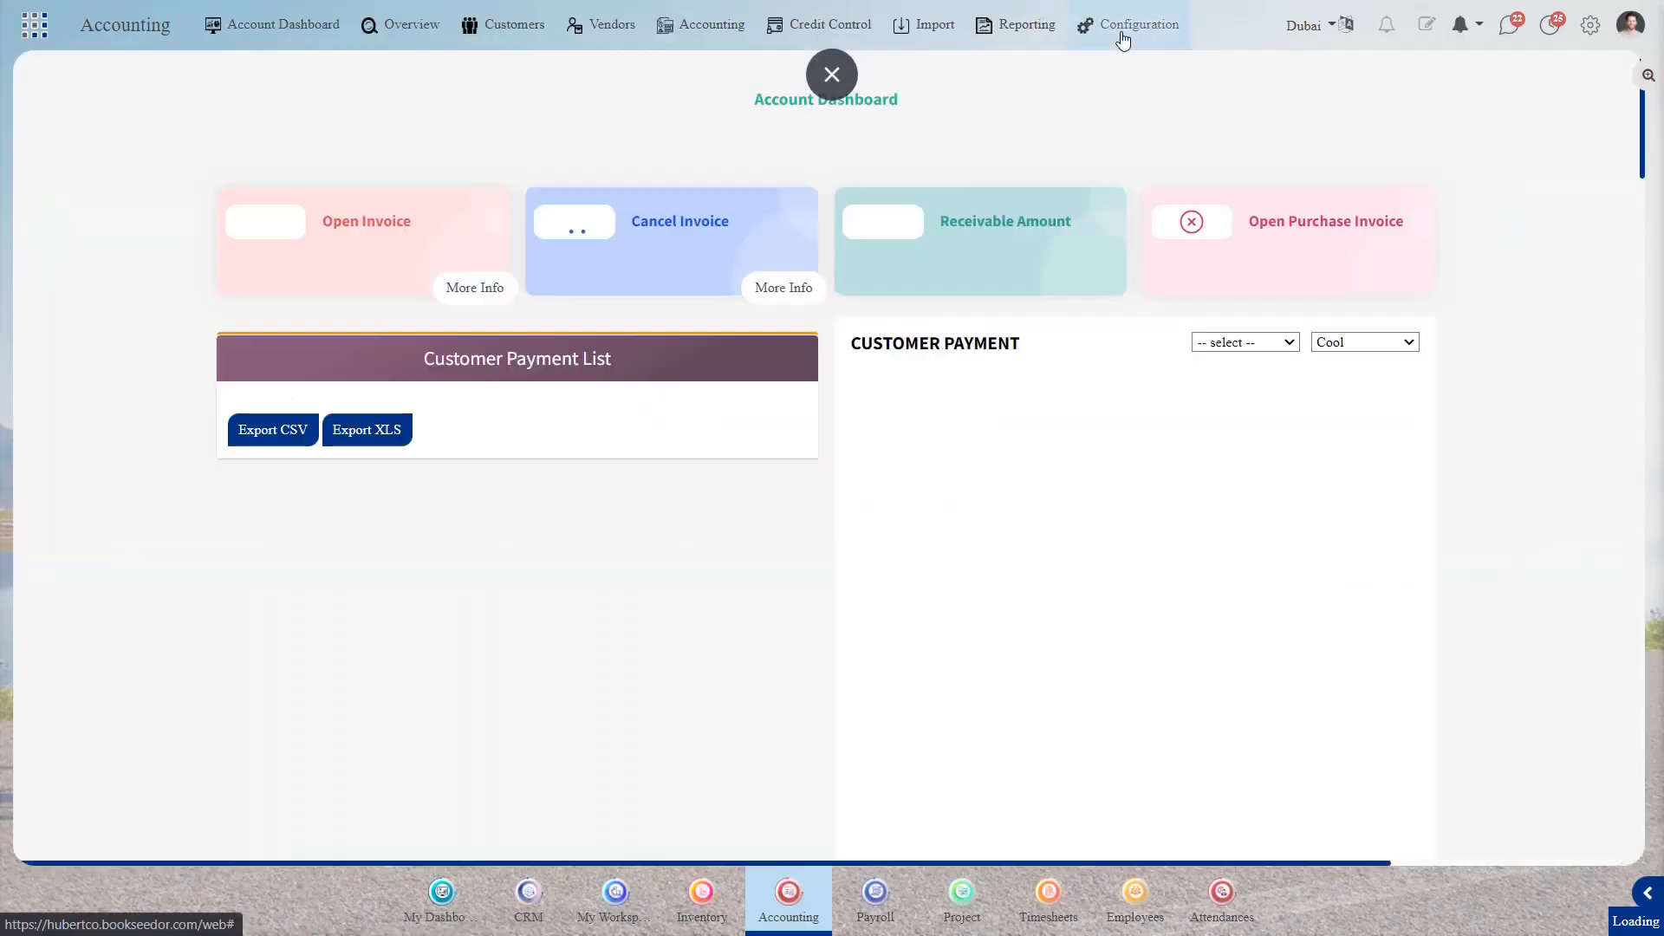
Open the Petty Cash configuration list, examine the existing holder's record and return to the list.
{"action": "left_click", "coordinate": [1123, 30]}
{"action": "scroll", "coordinate": [1243, 520], "scroll_direction": "down", "scroll_amount": 2}
{"action": "scroll", "coordinate": [1244, 520], "scroll_direction": "down", "scroll_amount": 5}
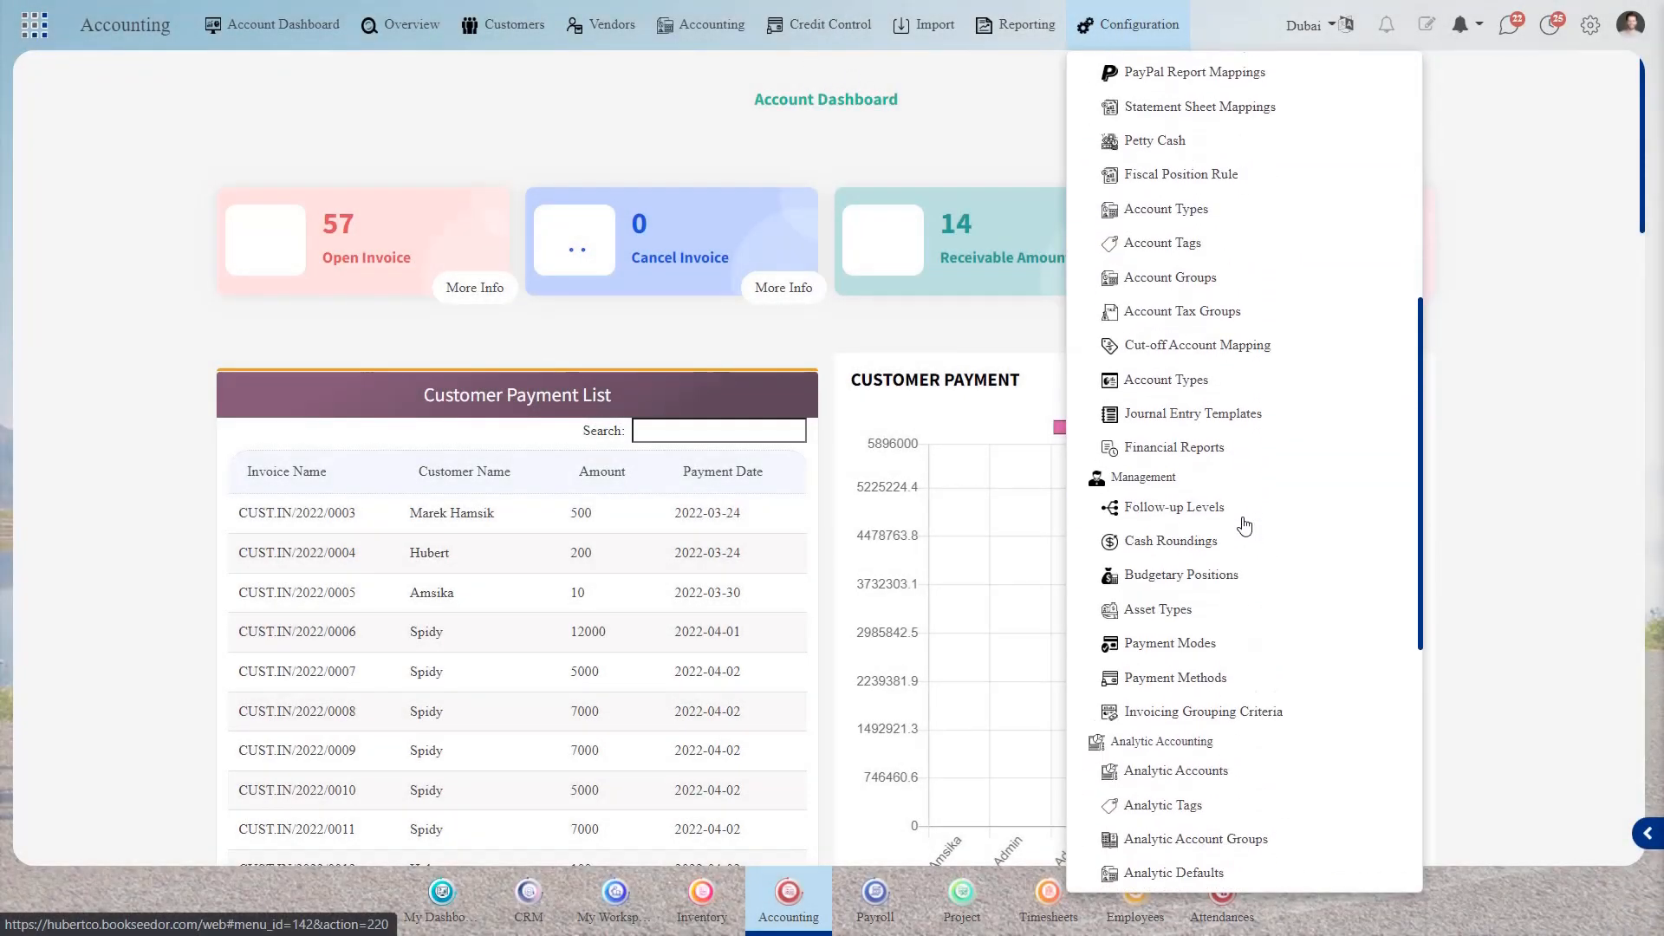
{"action": "scroll", "coordinate": [1244, 522], "scroll_direction": "up", "scroll_amount": 2}
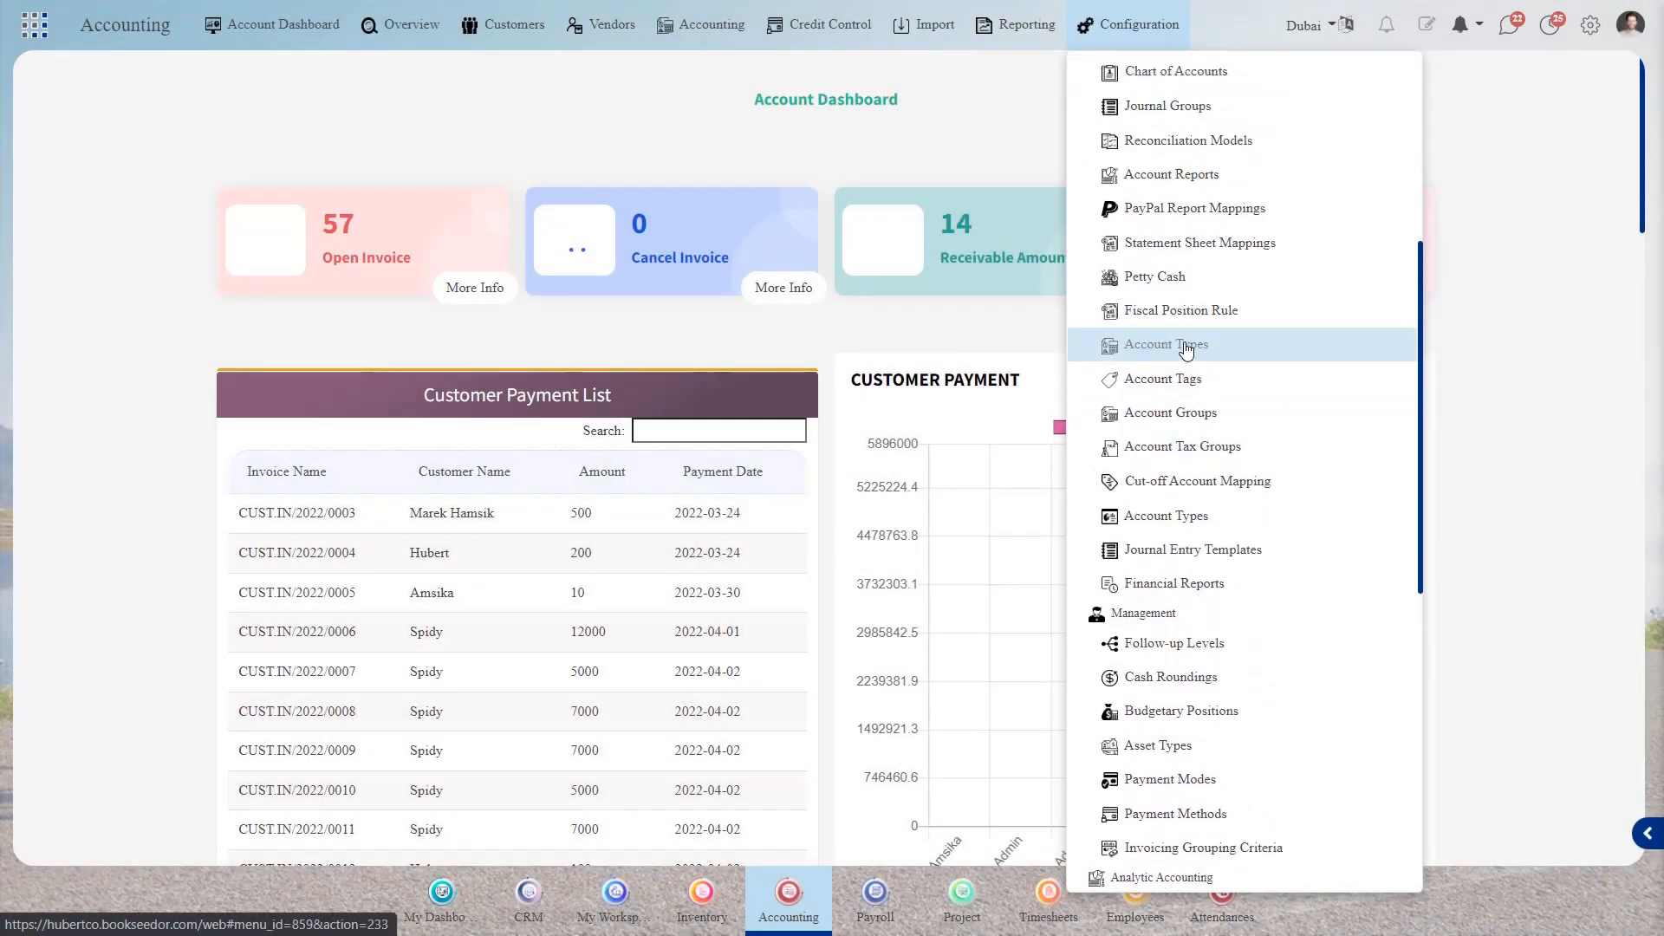
{"action": "left_click", "coordinate": [1192, 287]}
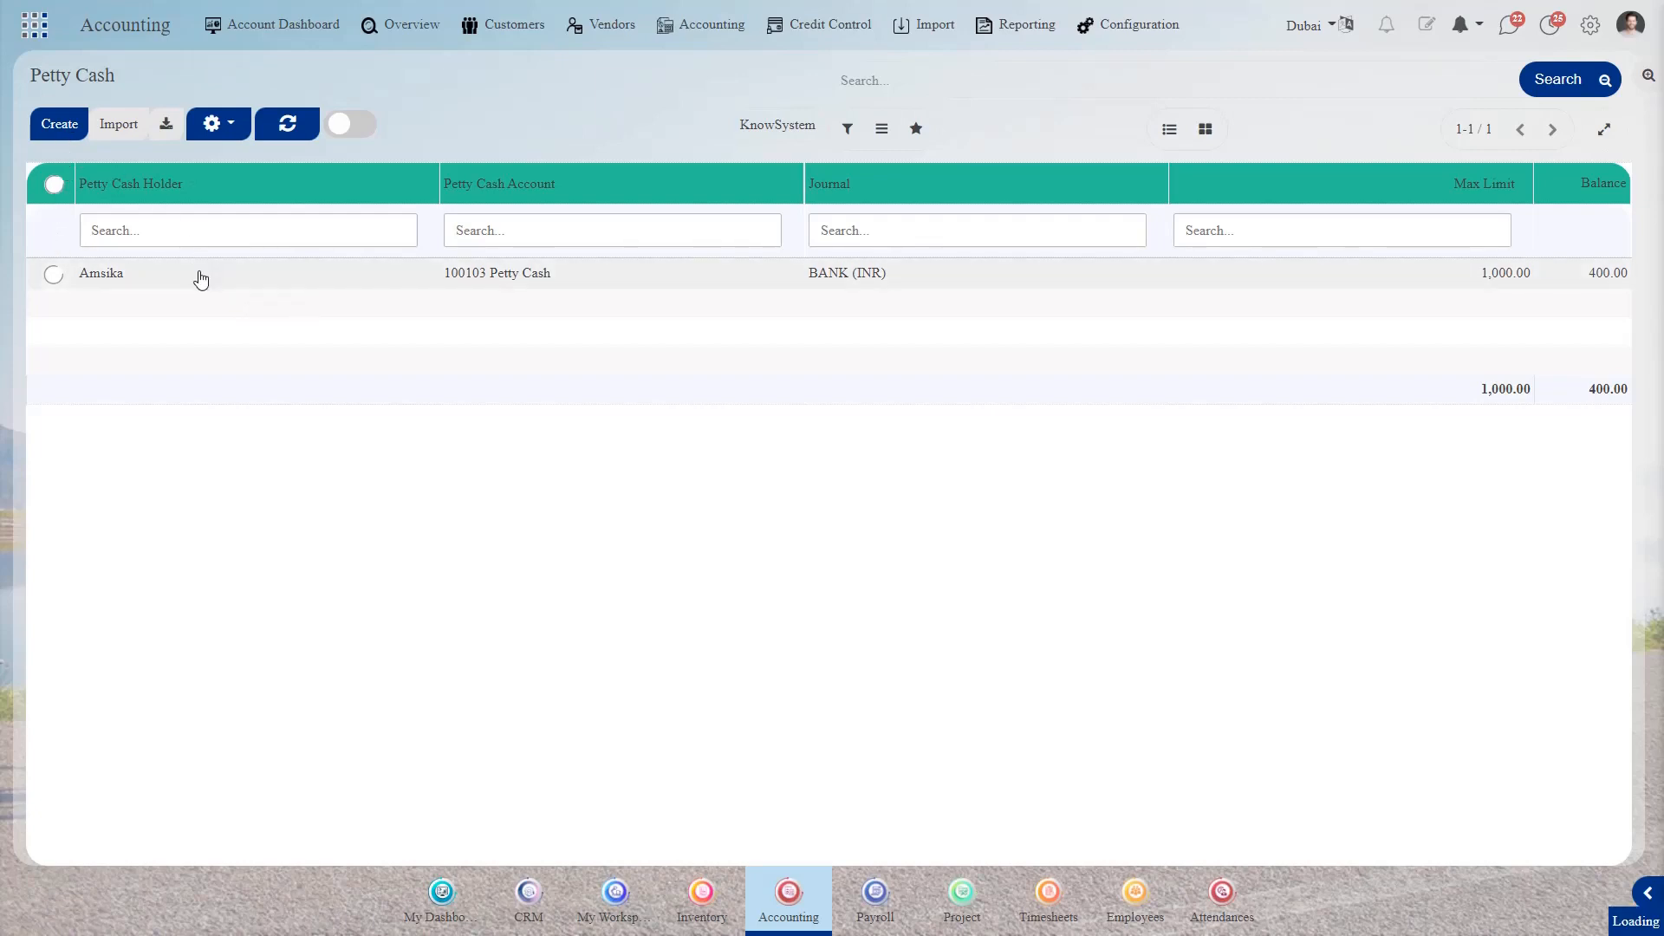
{"action": "left_click", "coordinate": [200, 278]}
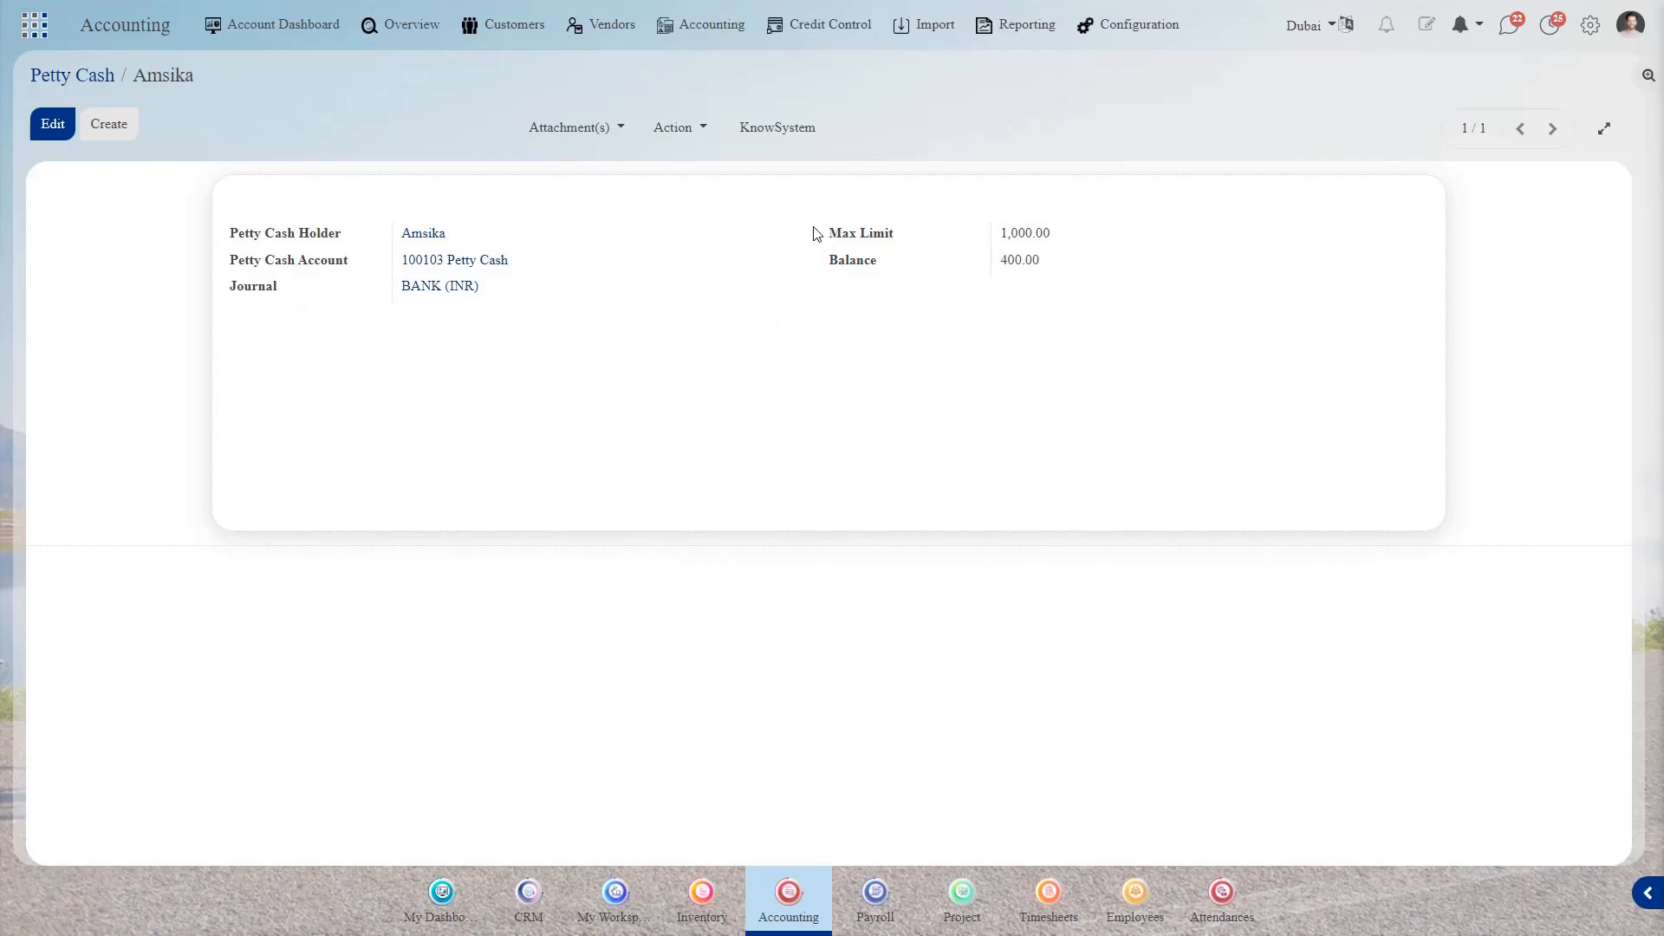
{"action": "left_click", "coordinate": [67, 79]}
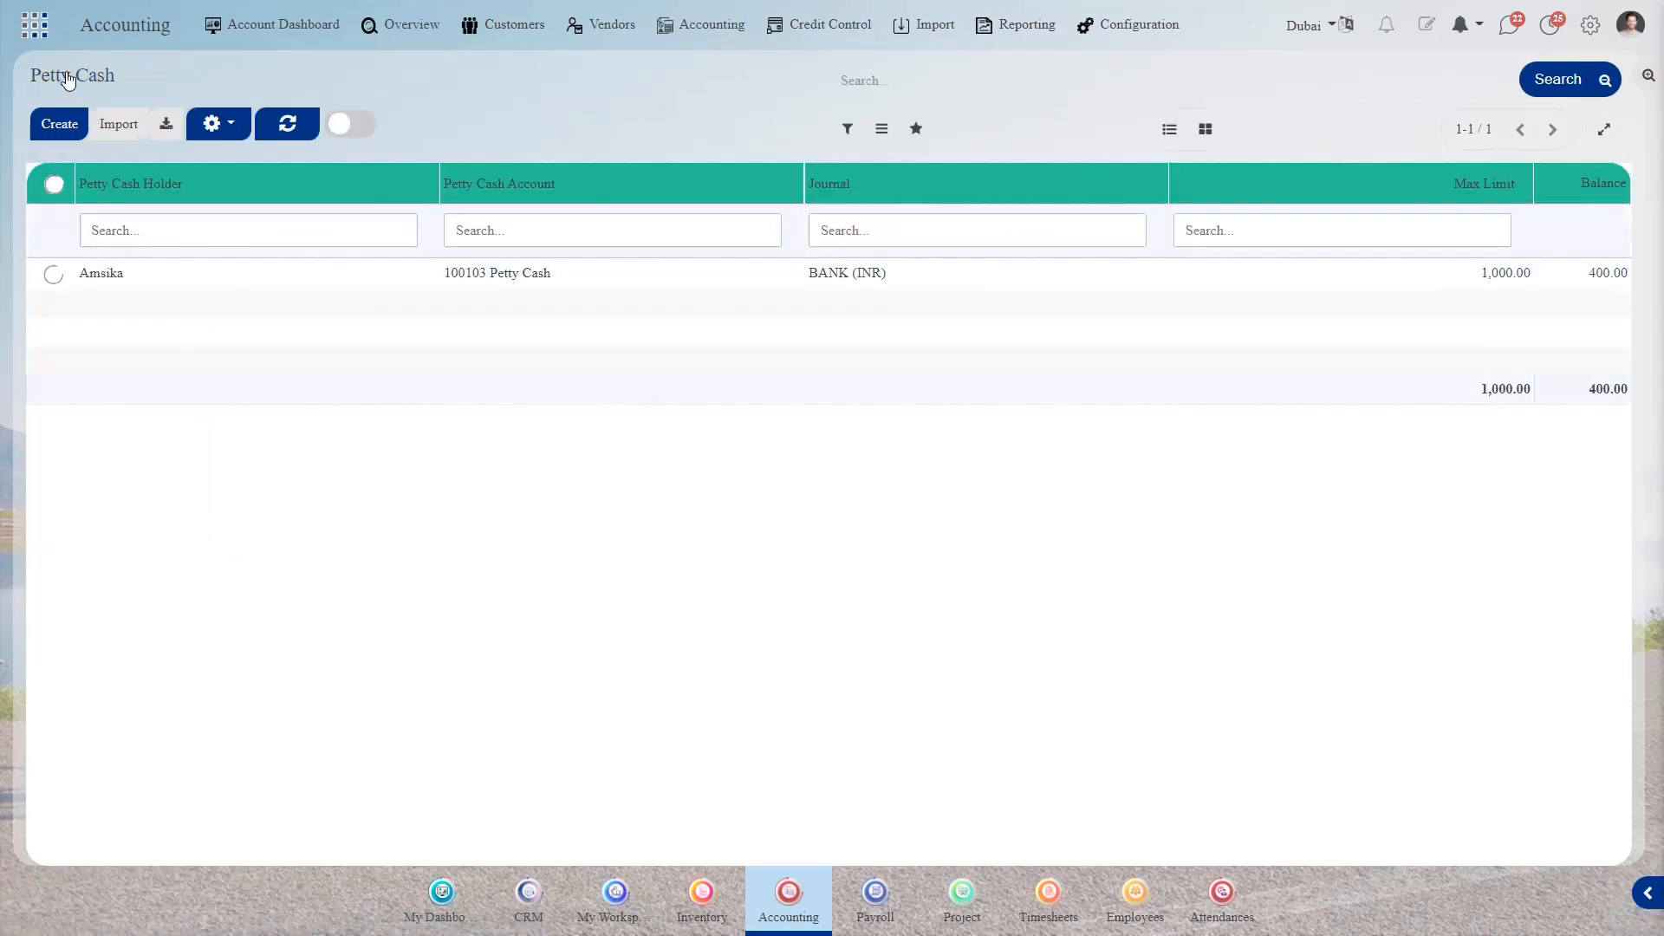
Create and save a petty cash record for a new holder with account 100103 Petty Cash, journal BANK (INR) and maximum limit 2000.00.
{"action": "left_click", "coordinate": [51, 126]}
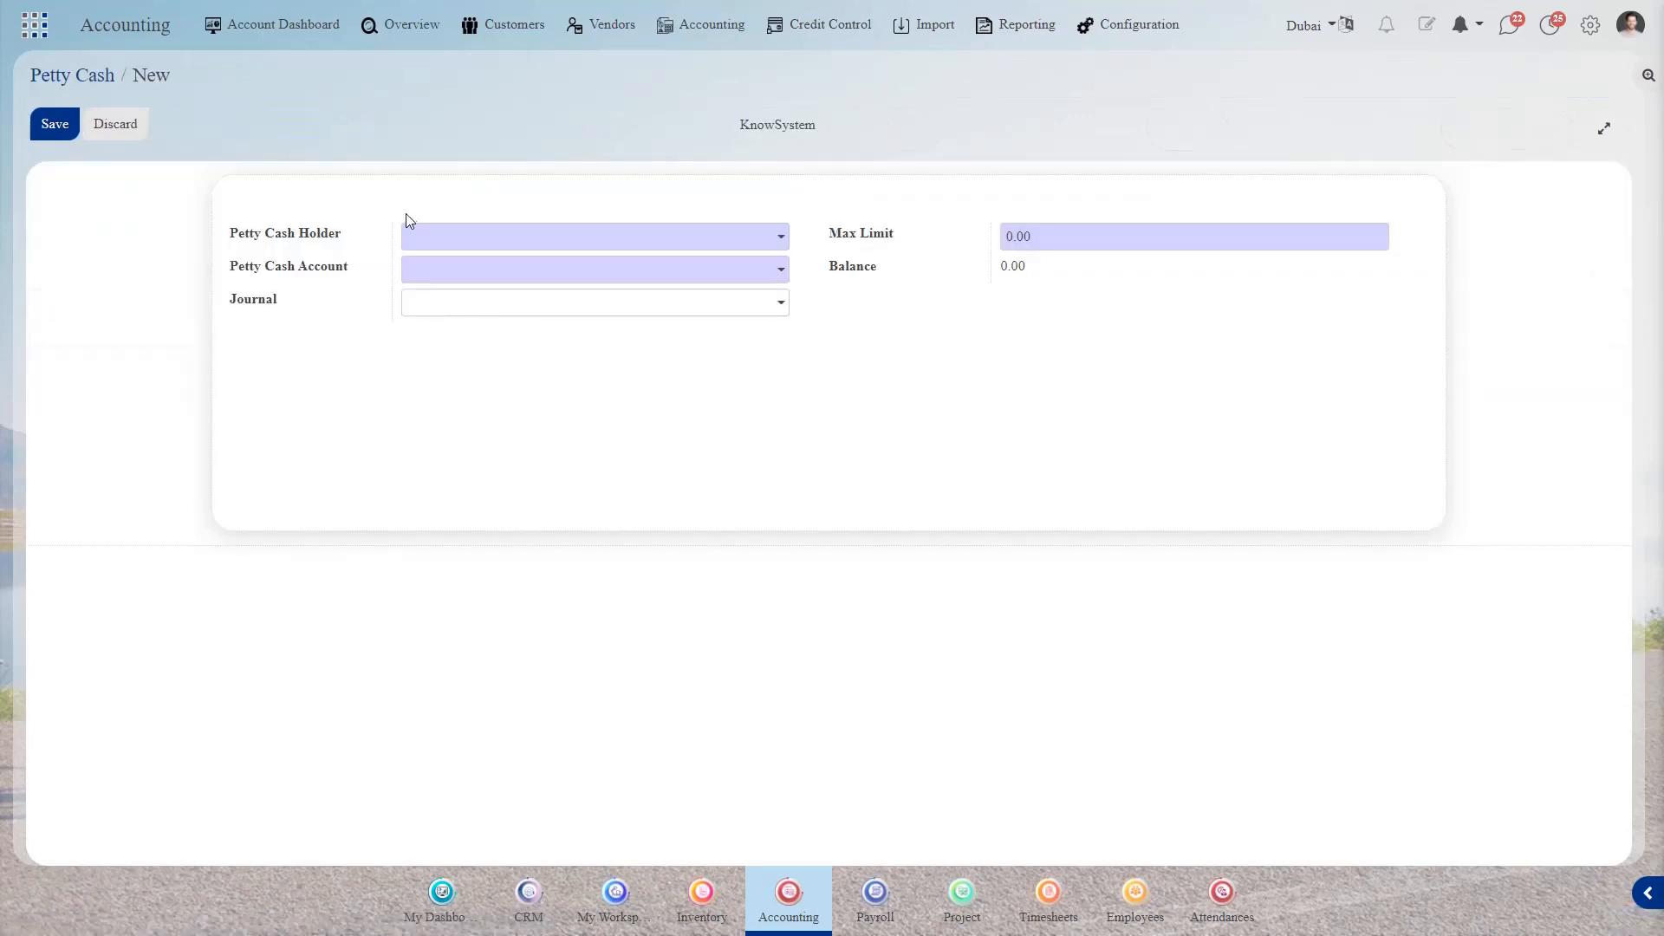
{"action": "left_click", "coordinate": [427, 240]}
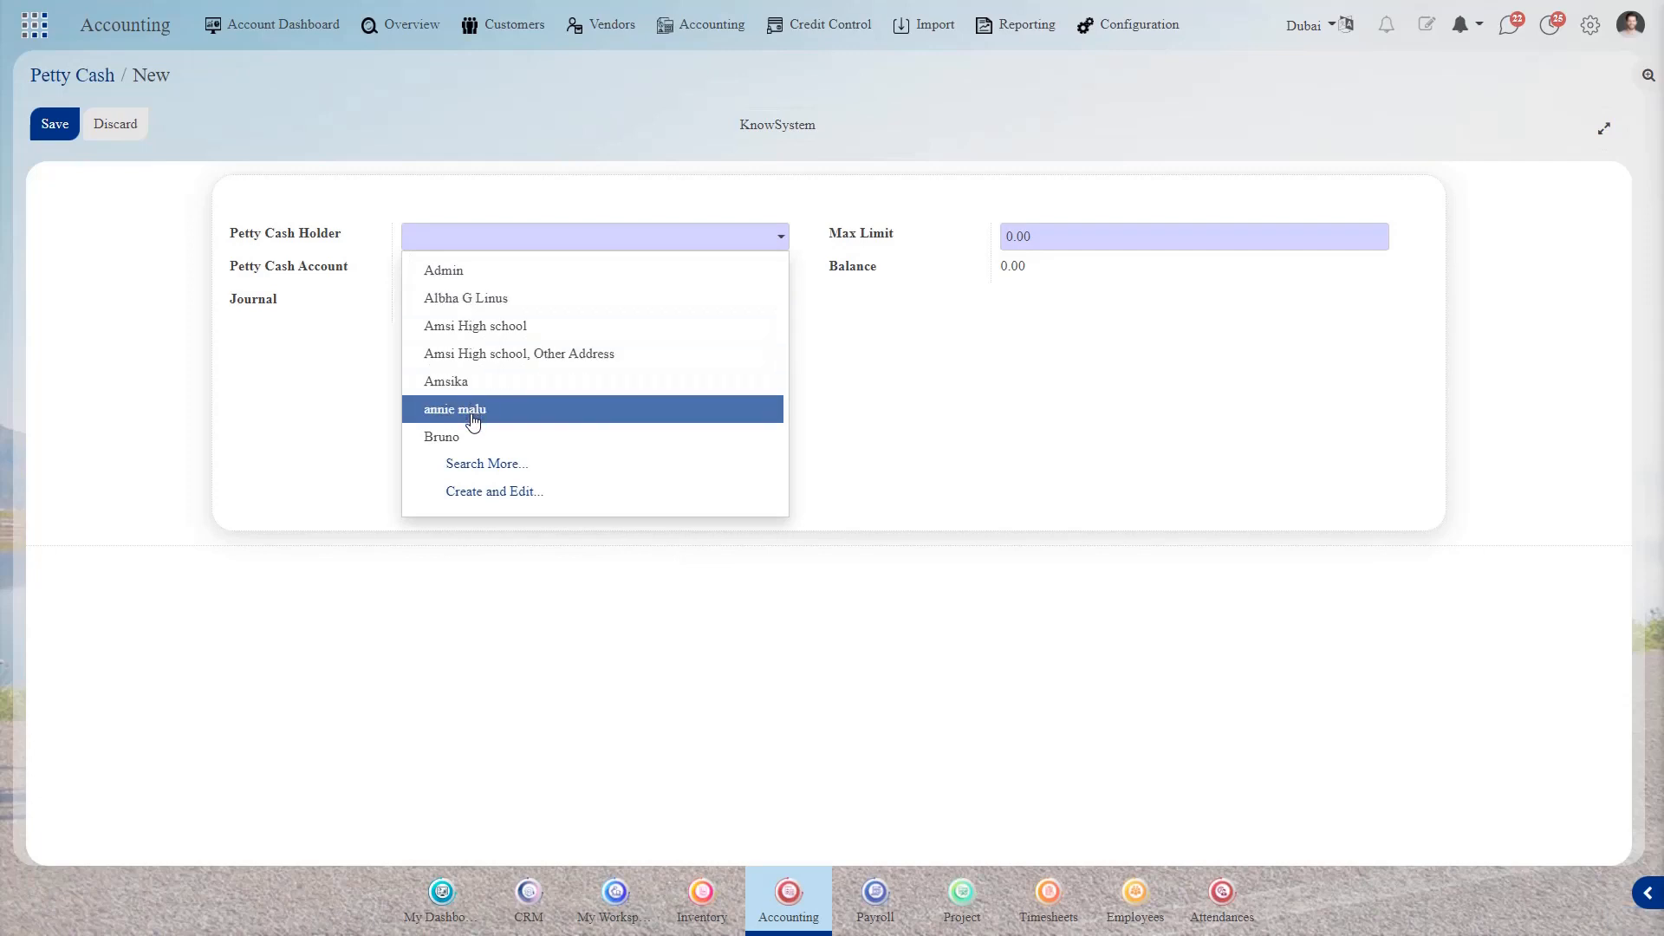
{"action": "left_click", "coordinate": [473, 411]}
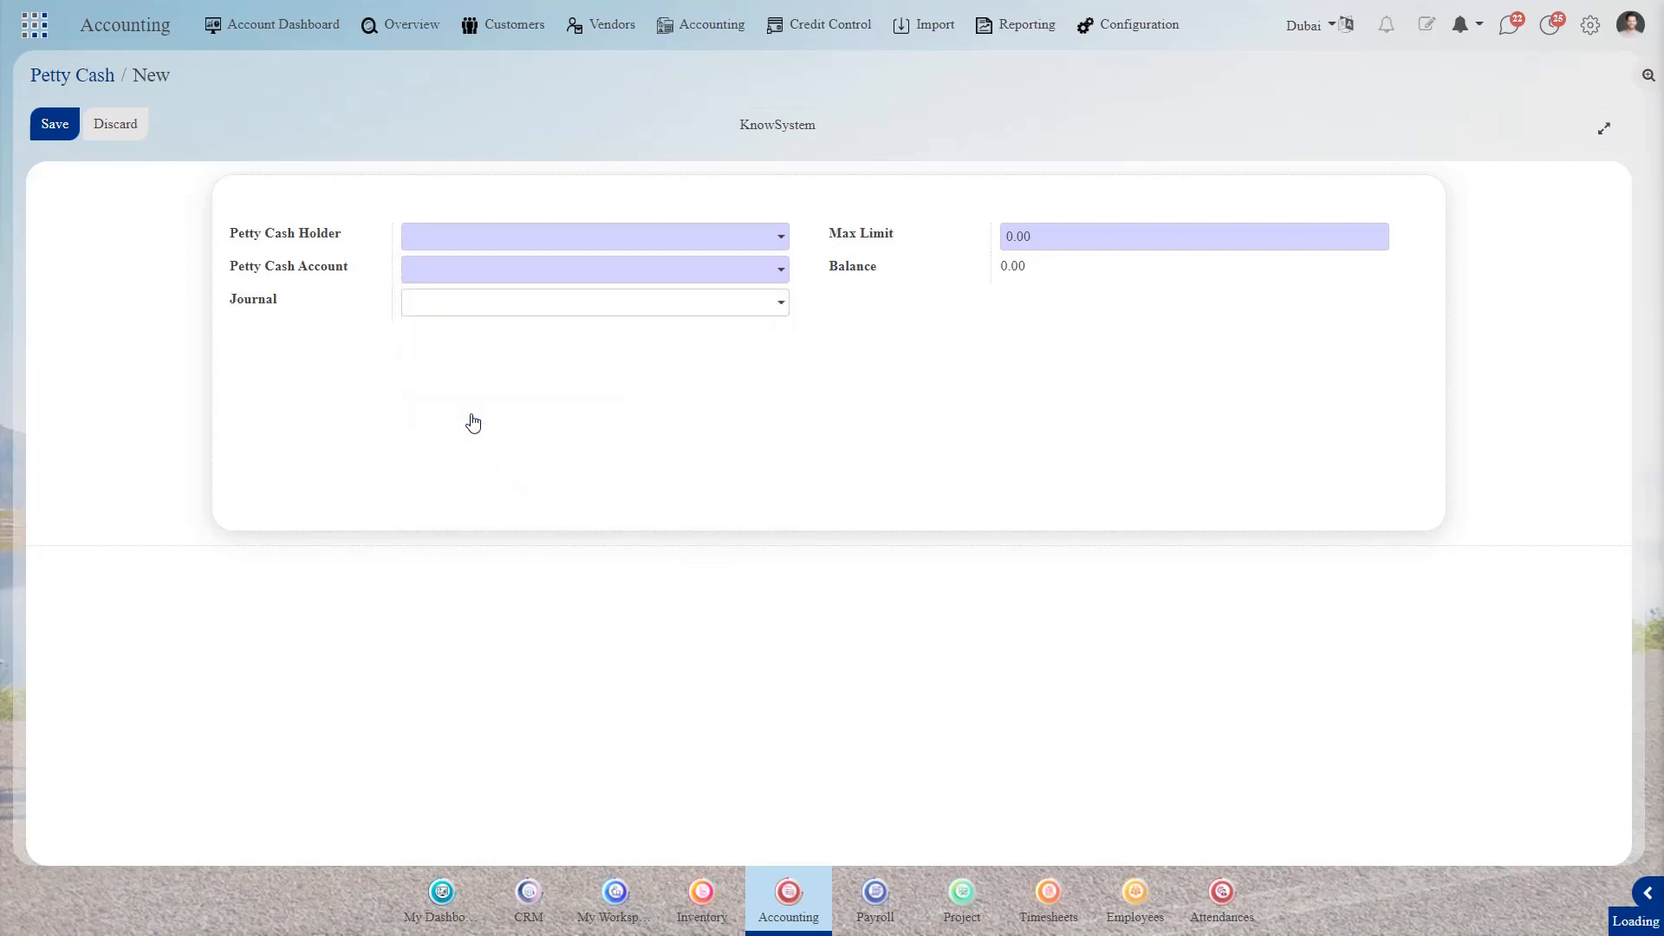
{"action": "left_click", "coordinate": [531, 271]}
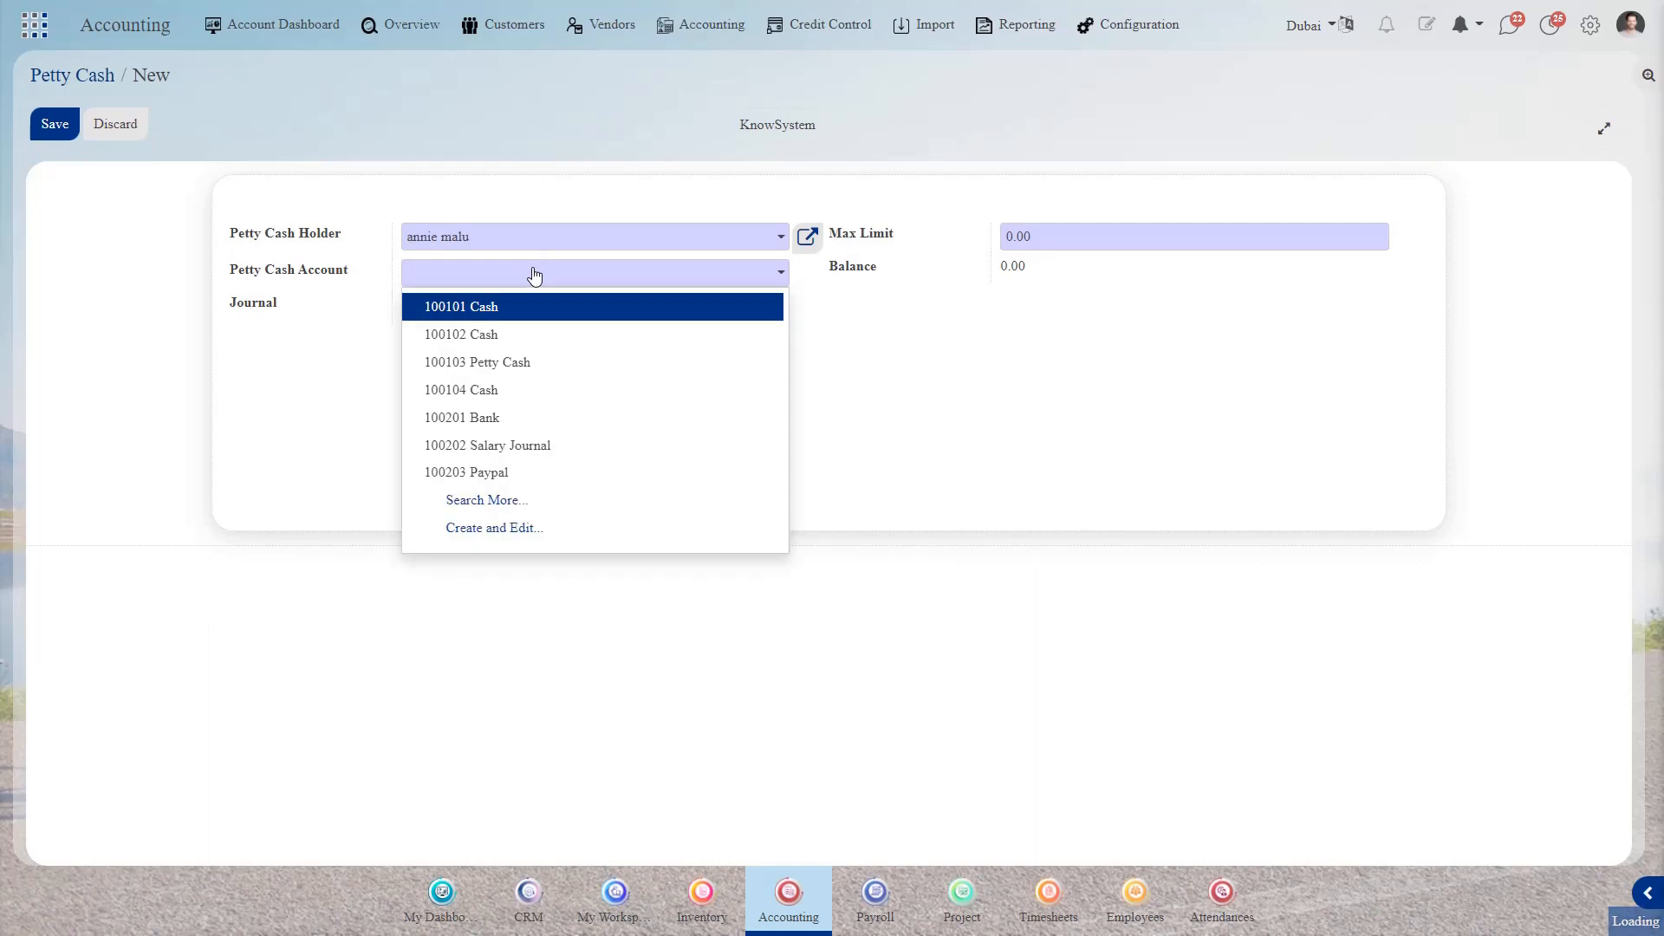
{"action": "left_click", "coordinate": [527, 362]}
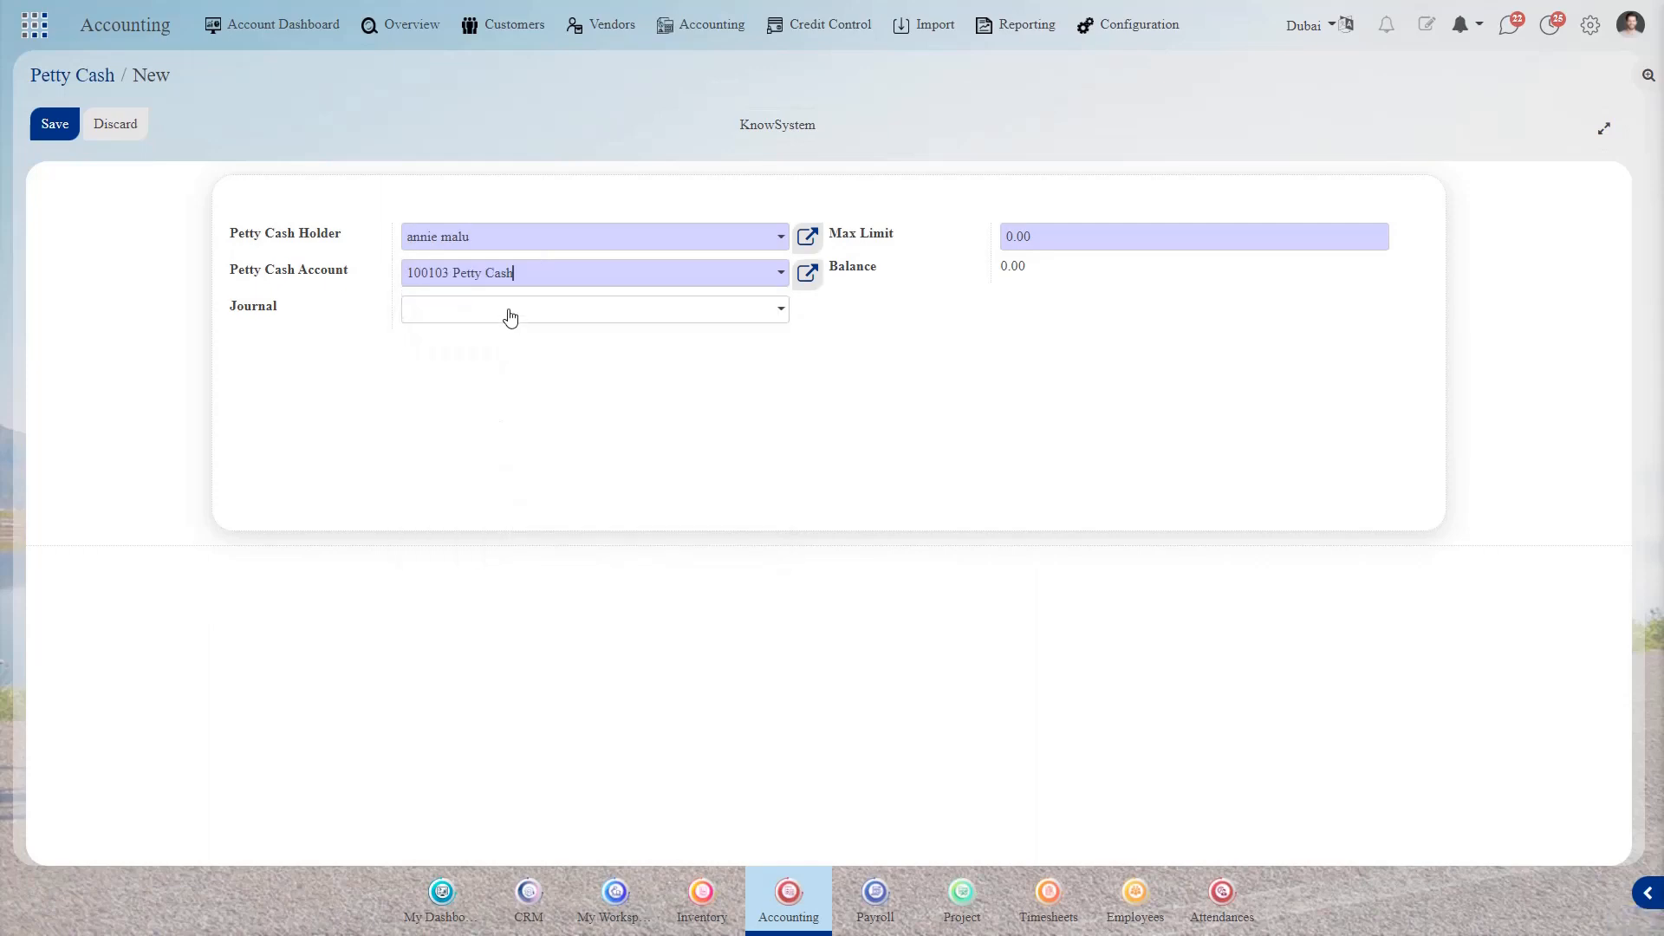
{"action": "left_click", "coordinate": [509, 318]}
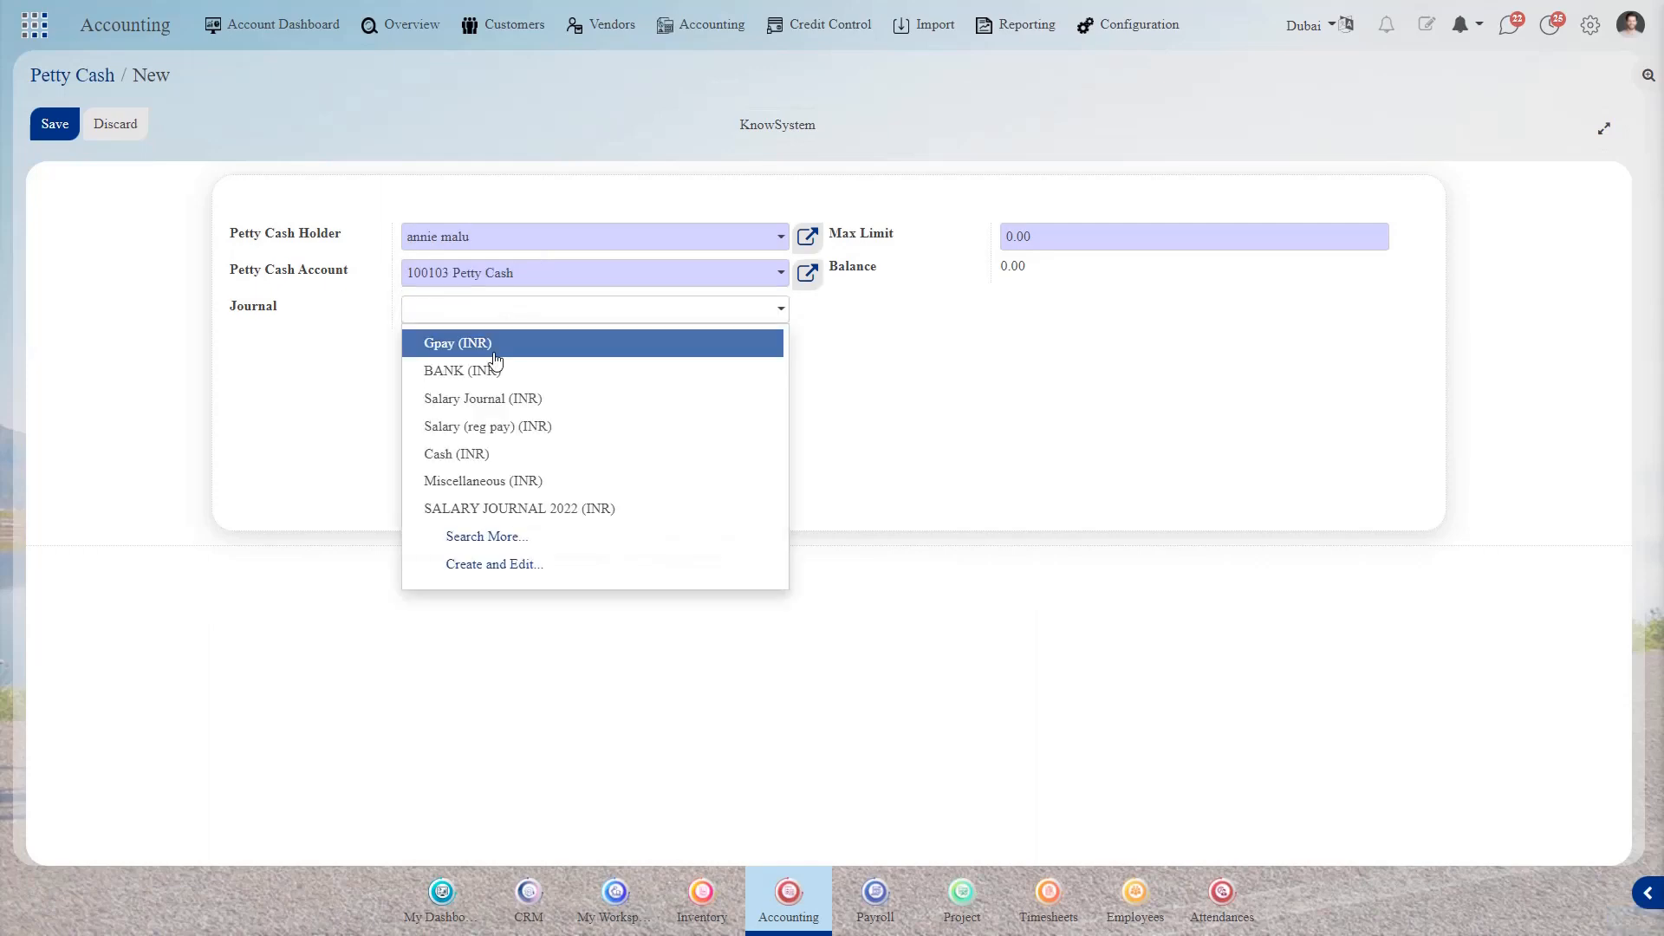
{"action": "left_click", "coordinate": [494, 367]}
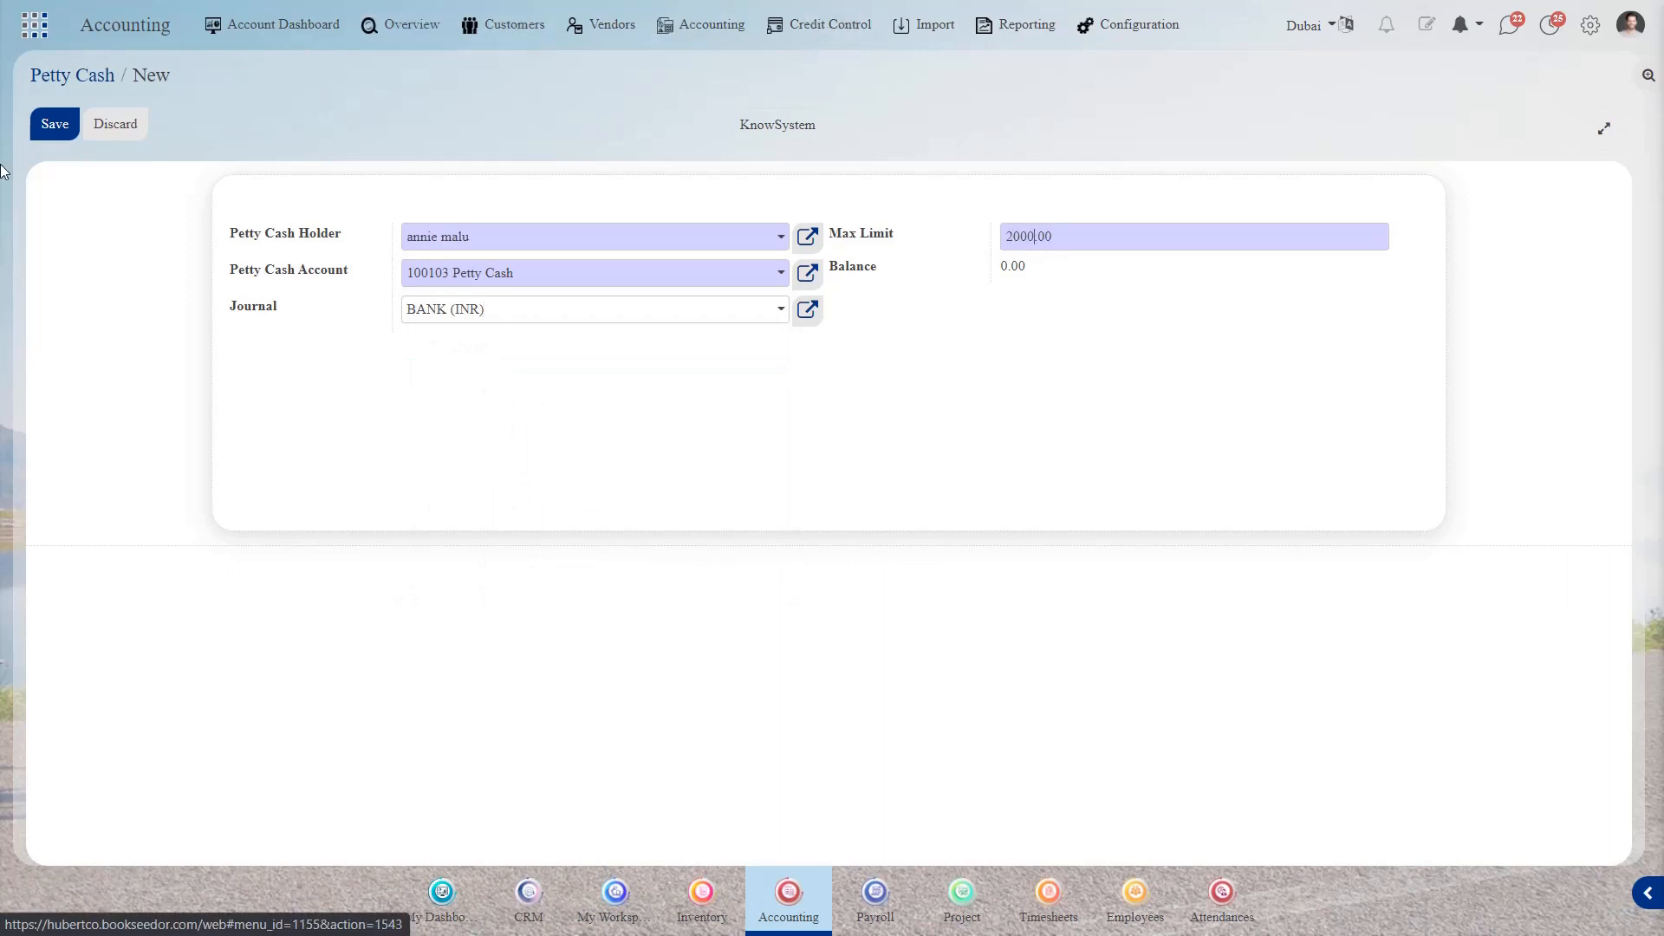
{"action": "left_click", "coordinate": [54, 124]}
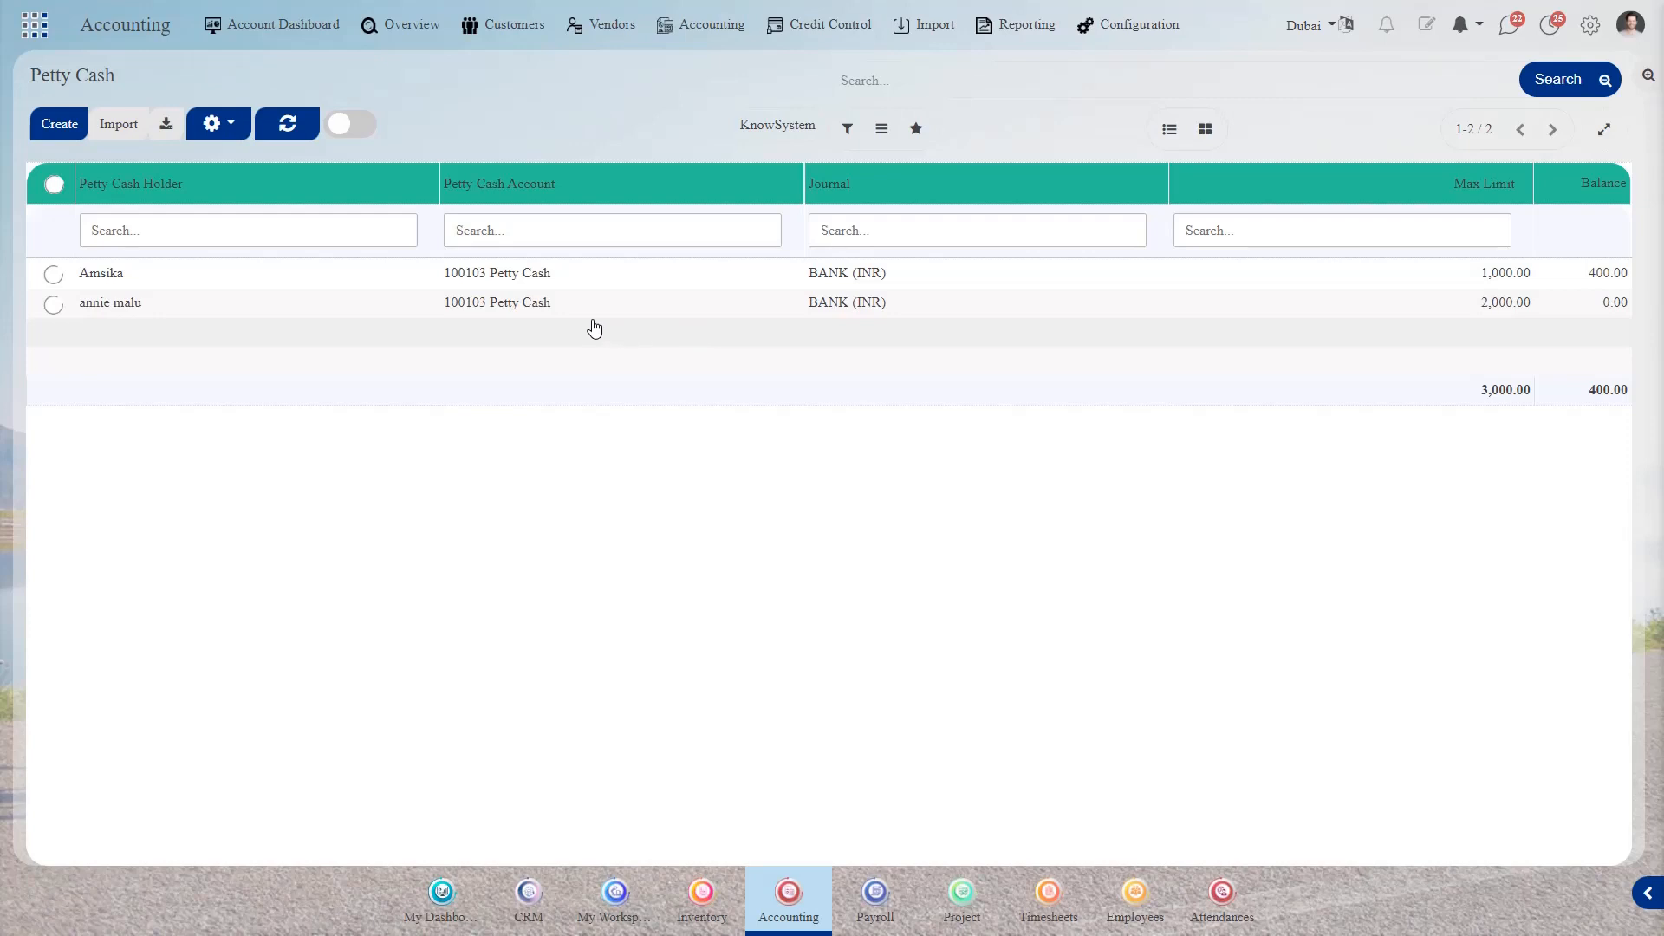
Start a BANK (INR) journal entry with a 500.00 debit line on 100103 Petty Cash for the new petty cash holder.
{"action": "left_click", "coordinate": [716, 33]}
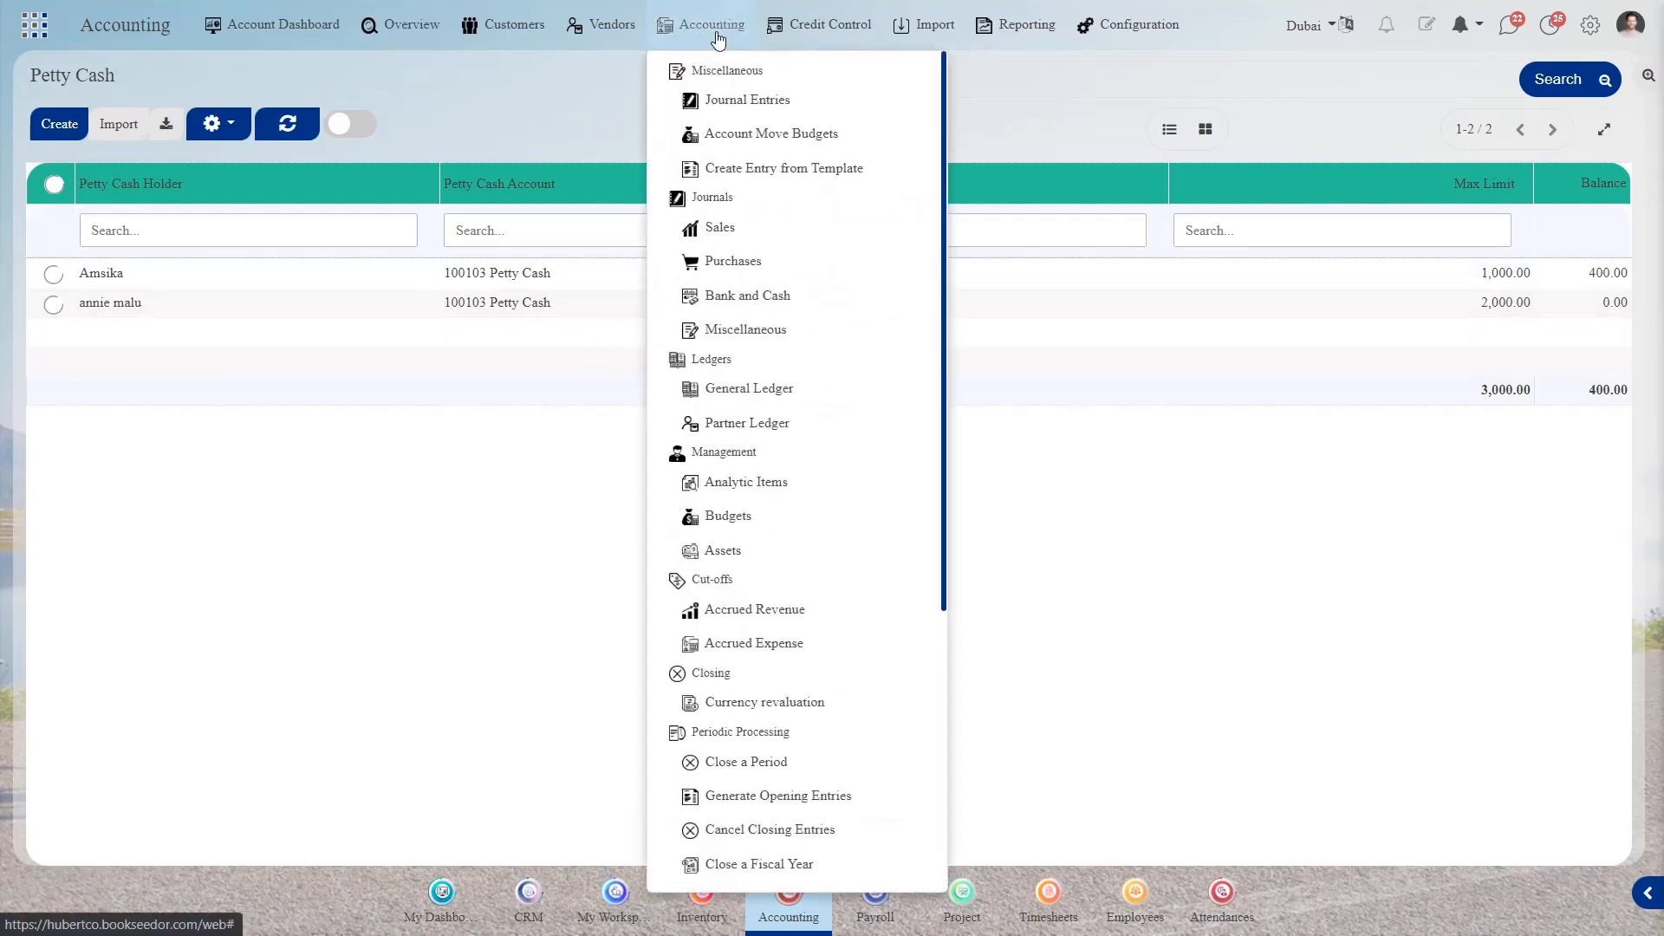
{"action": "left_click", "coordinate": [719, 102]}
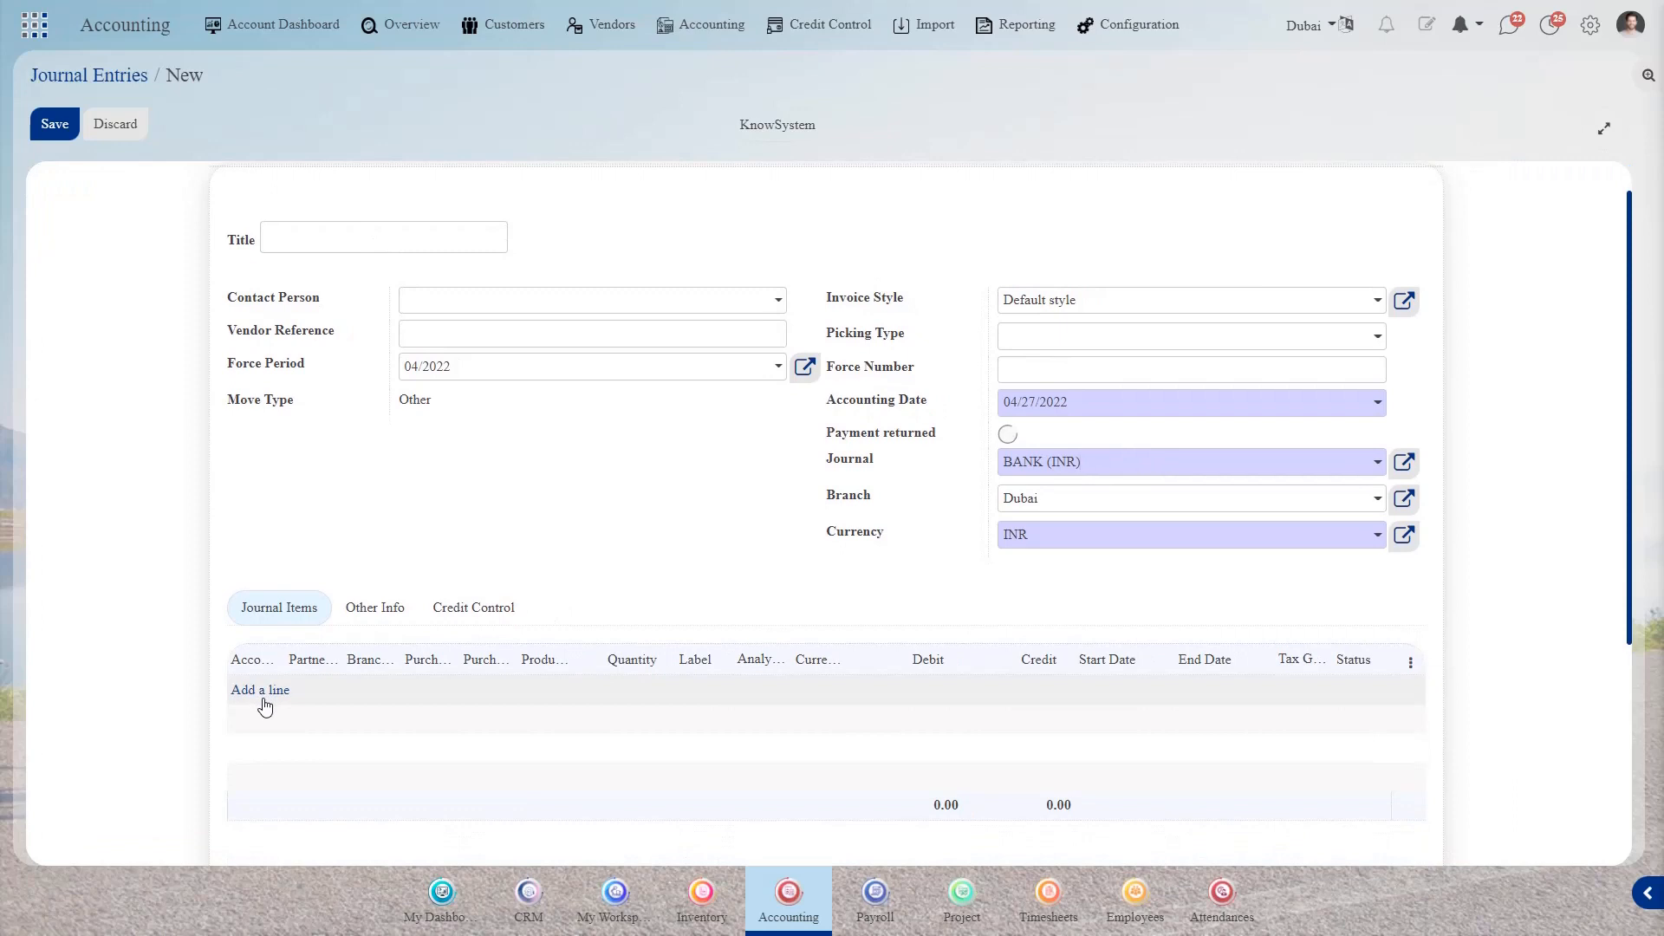
{"action": "left_click", "coordinate": [270, 695]}
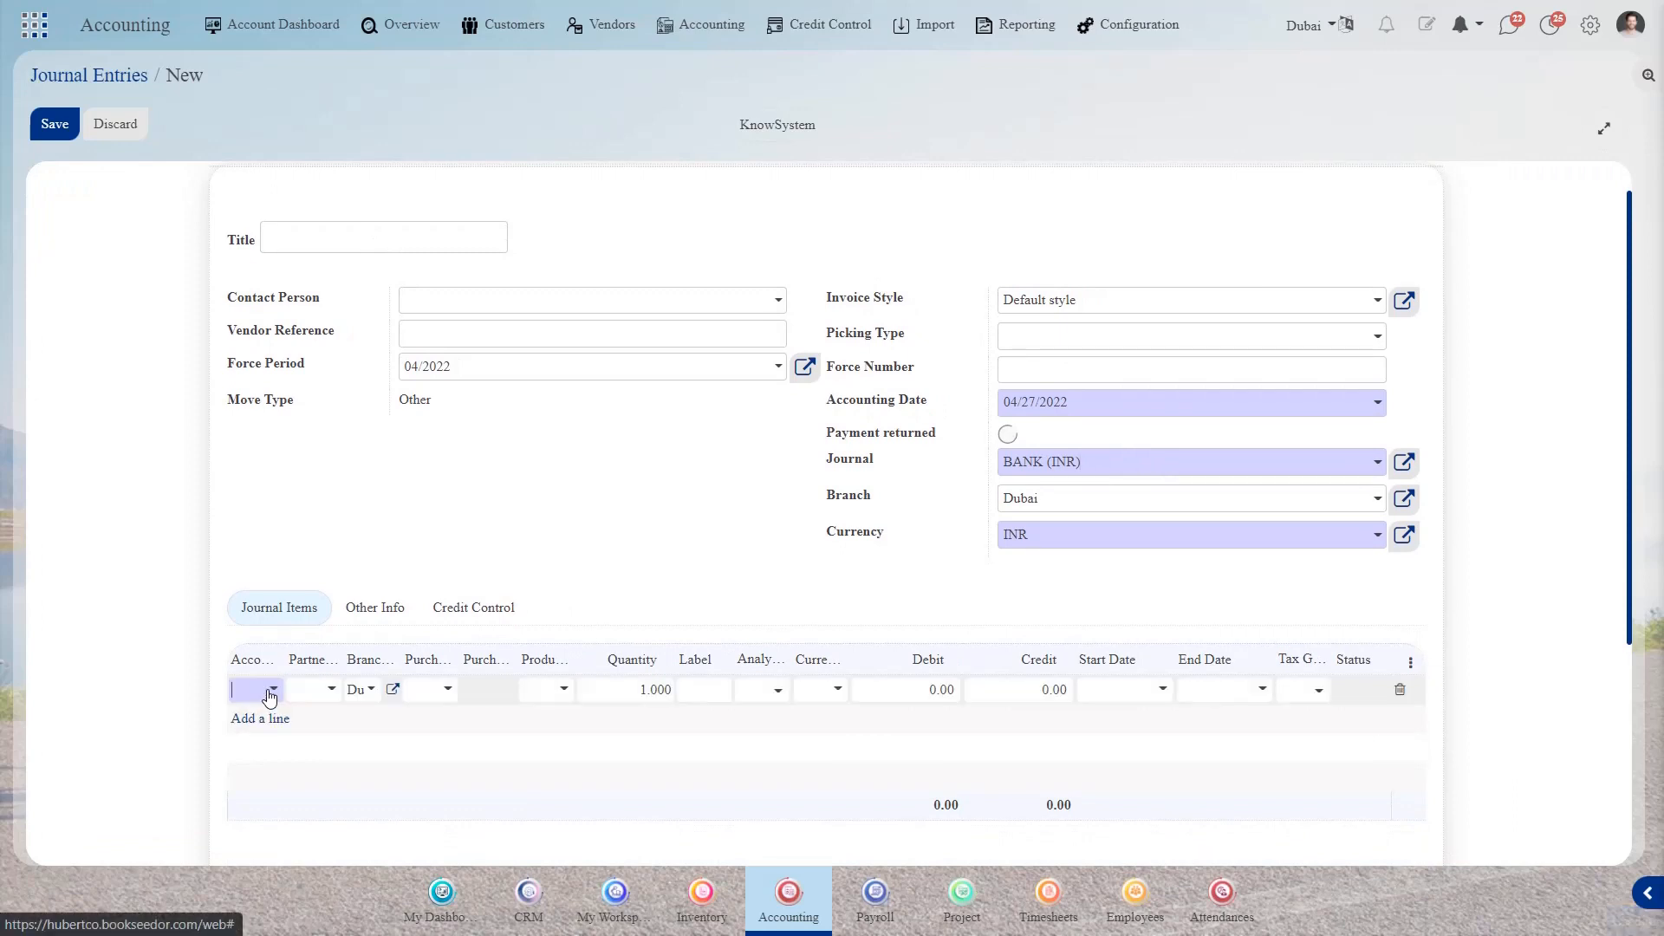
{"action": "left_click", "coordinate": [270, 692]}
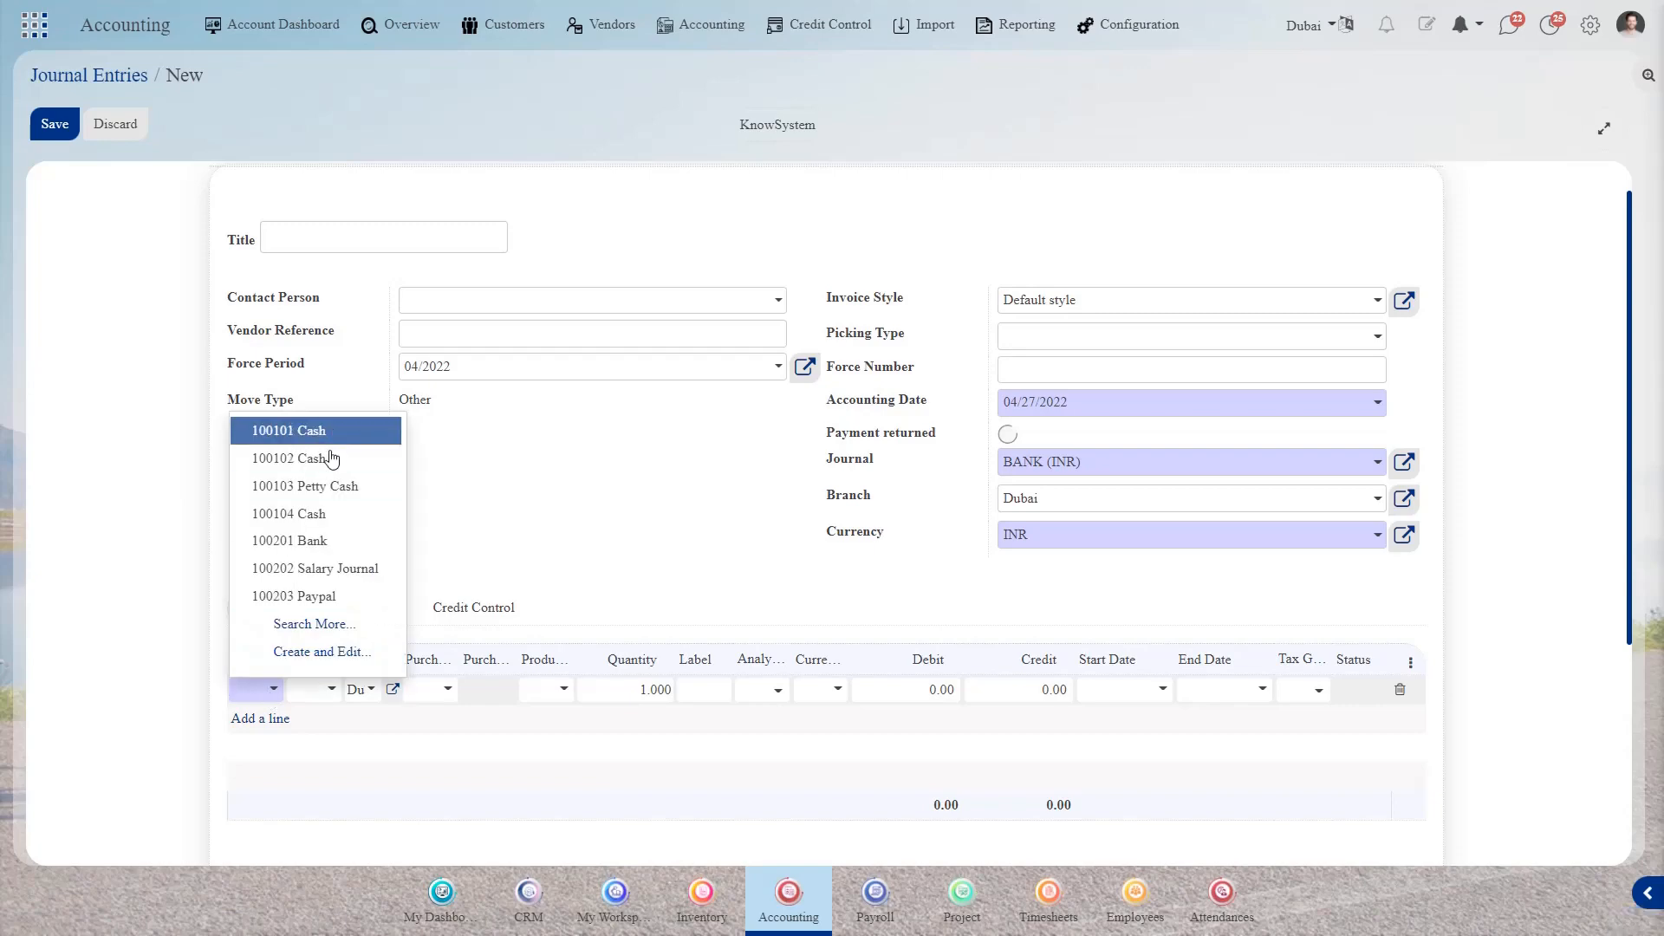
{"action": "left_click", "coordinate": [325, 484]}
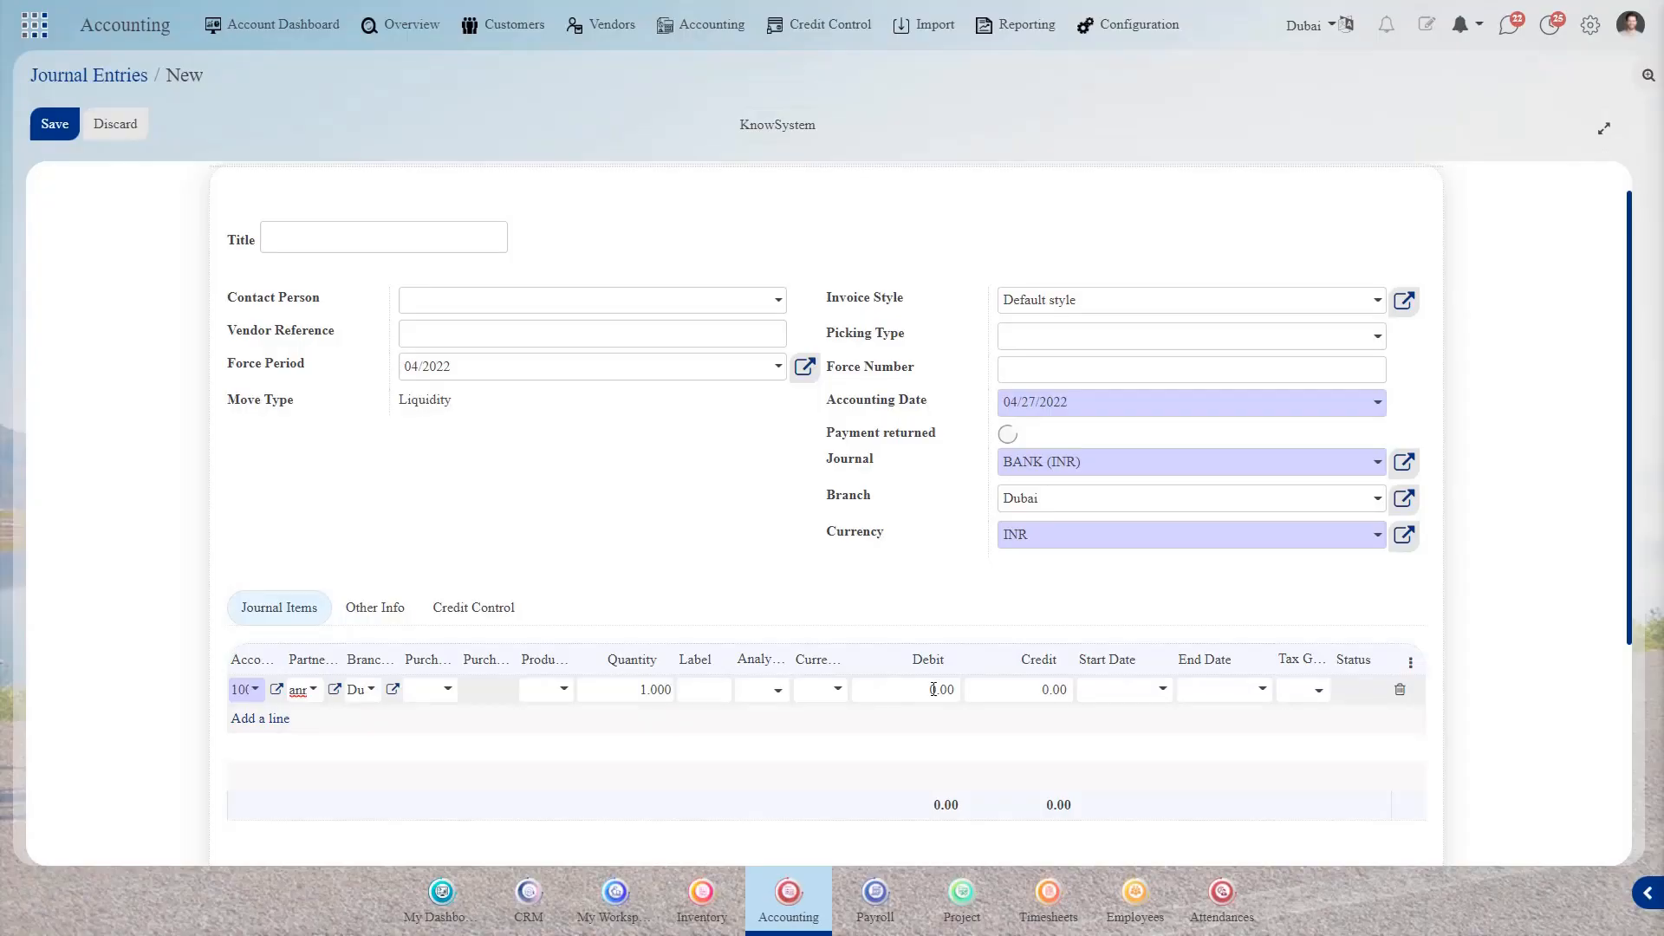
{"action": "left_click", "coordinate": [936, 688]}
{"action": "left_click", "coordinate": [932, 689]}
{"action": "type", "text": "50"}
Add a balancing 500.00 credit line on account 100201 Bank, and save and post the journal entry.
{"action": "left_click", "coordinate": [258, 719]}
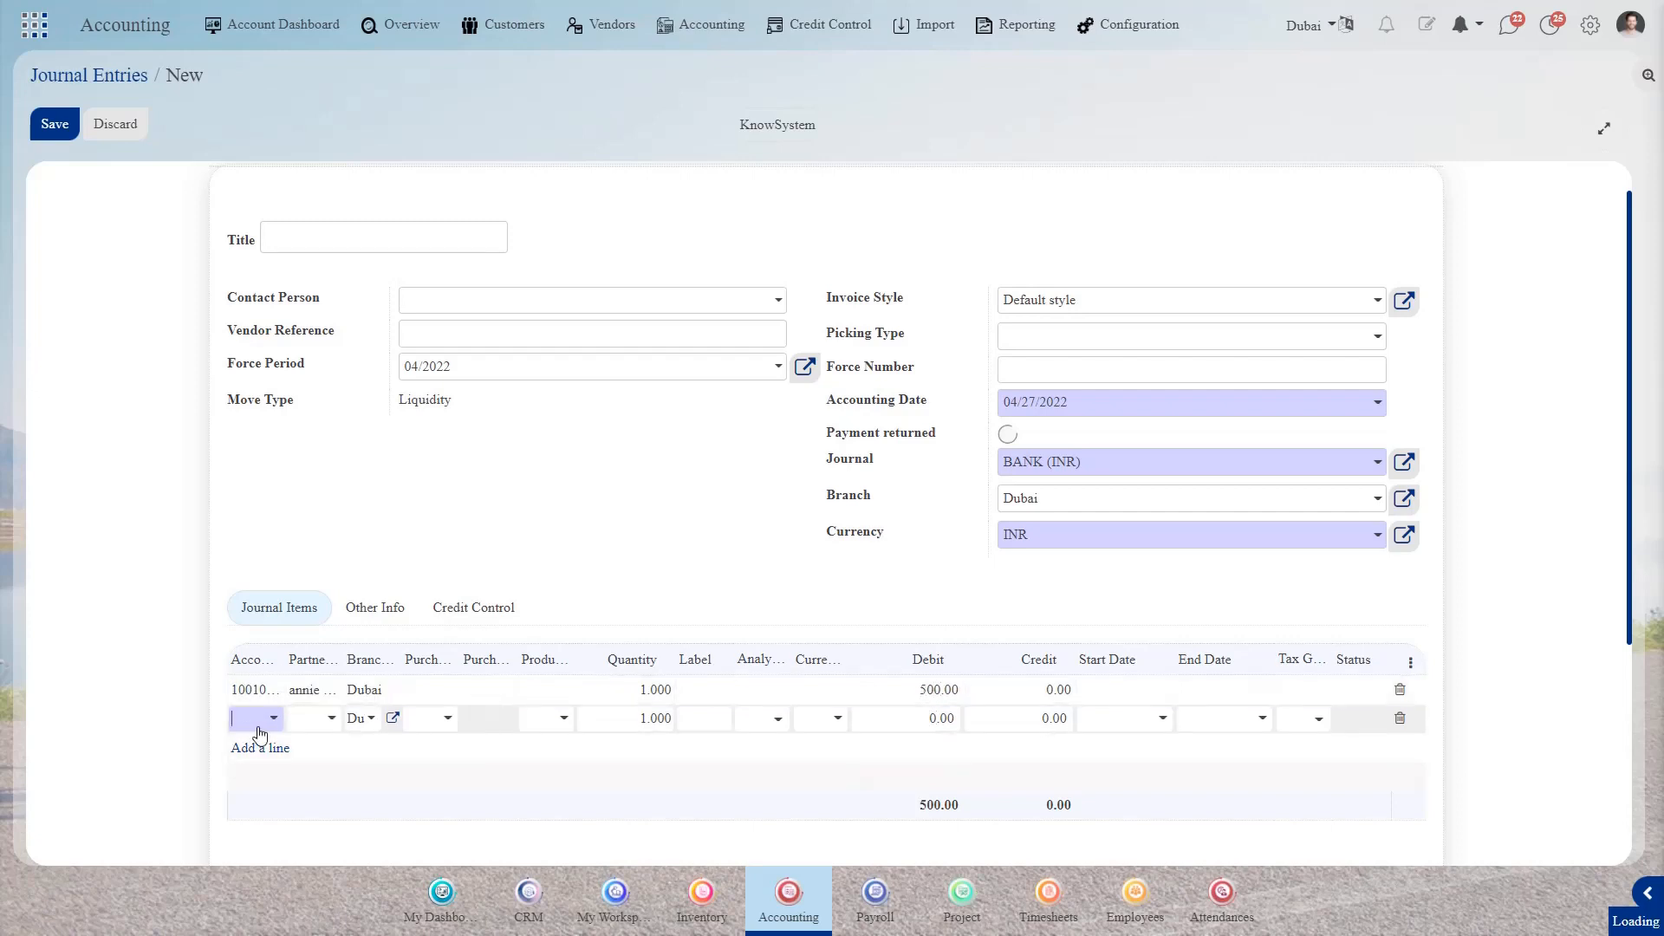
{"action": "left_click", "coordinate": [259, 721]}
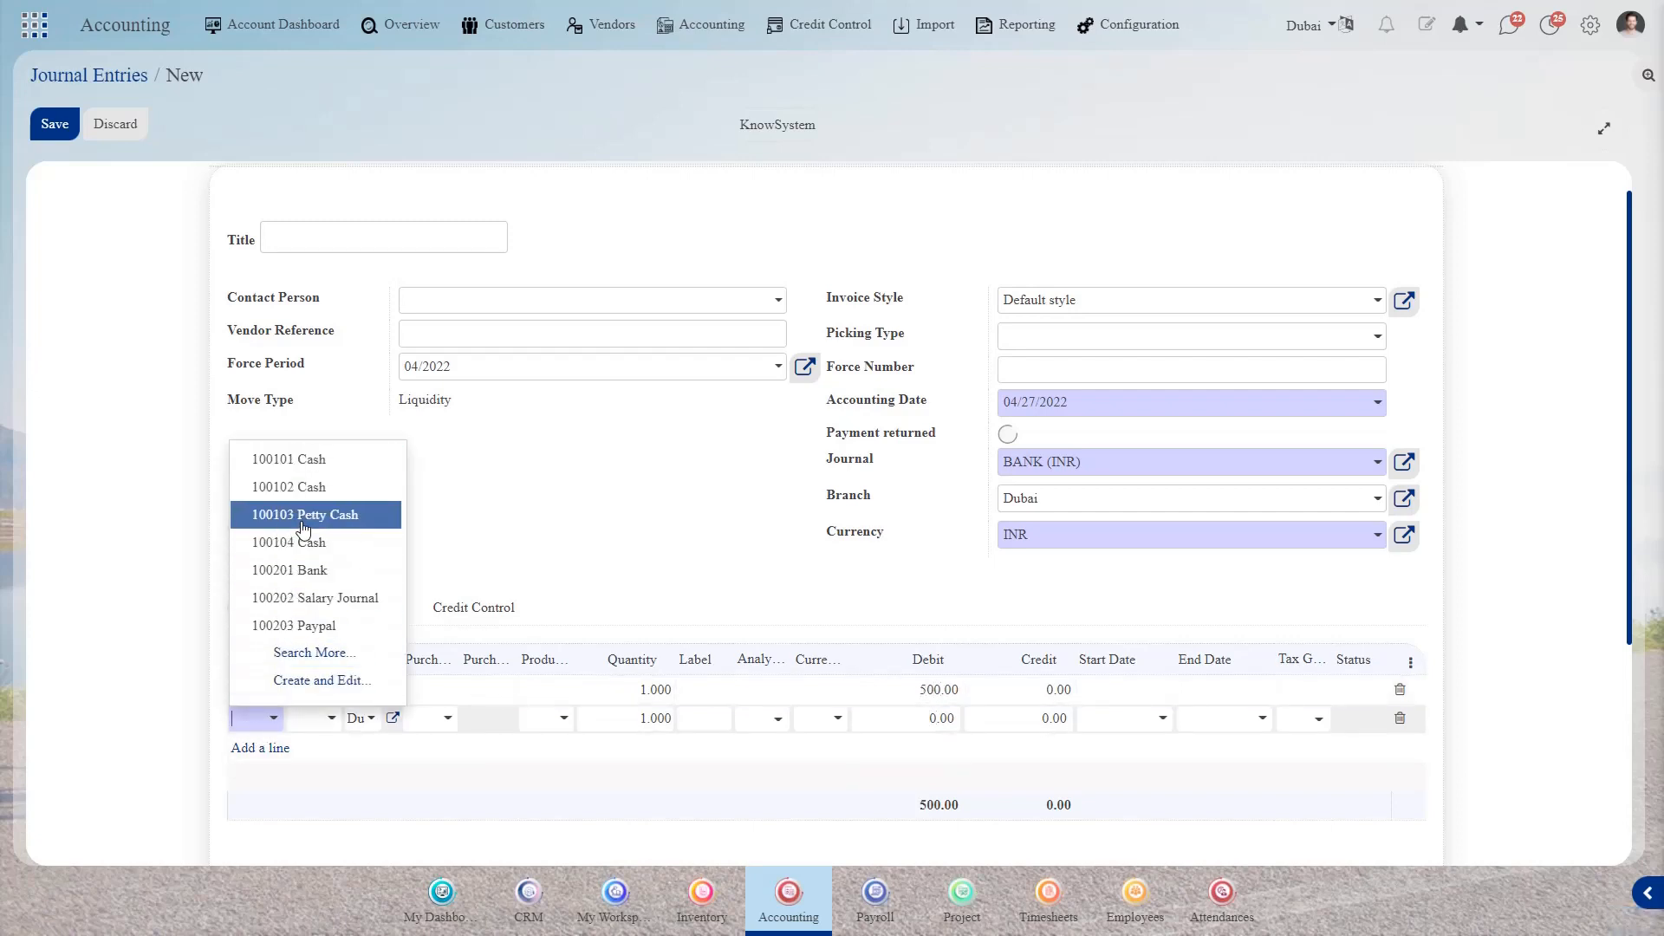
{"action": "left_click", "coordinate": [299, 576]}
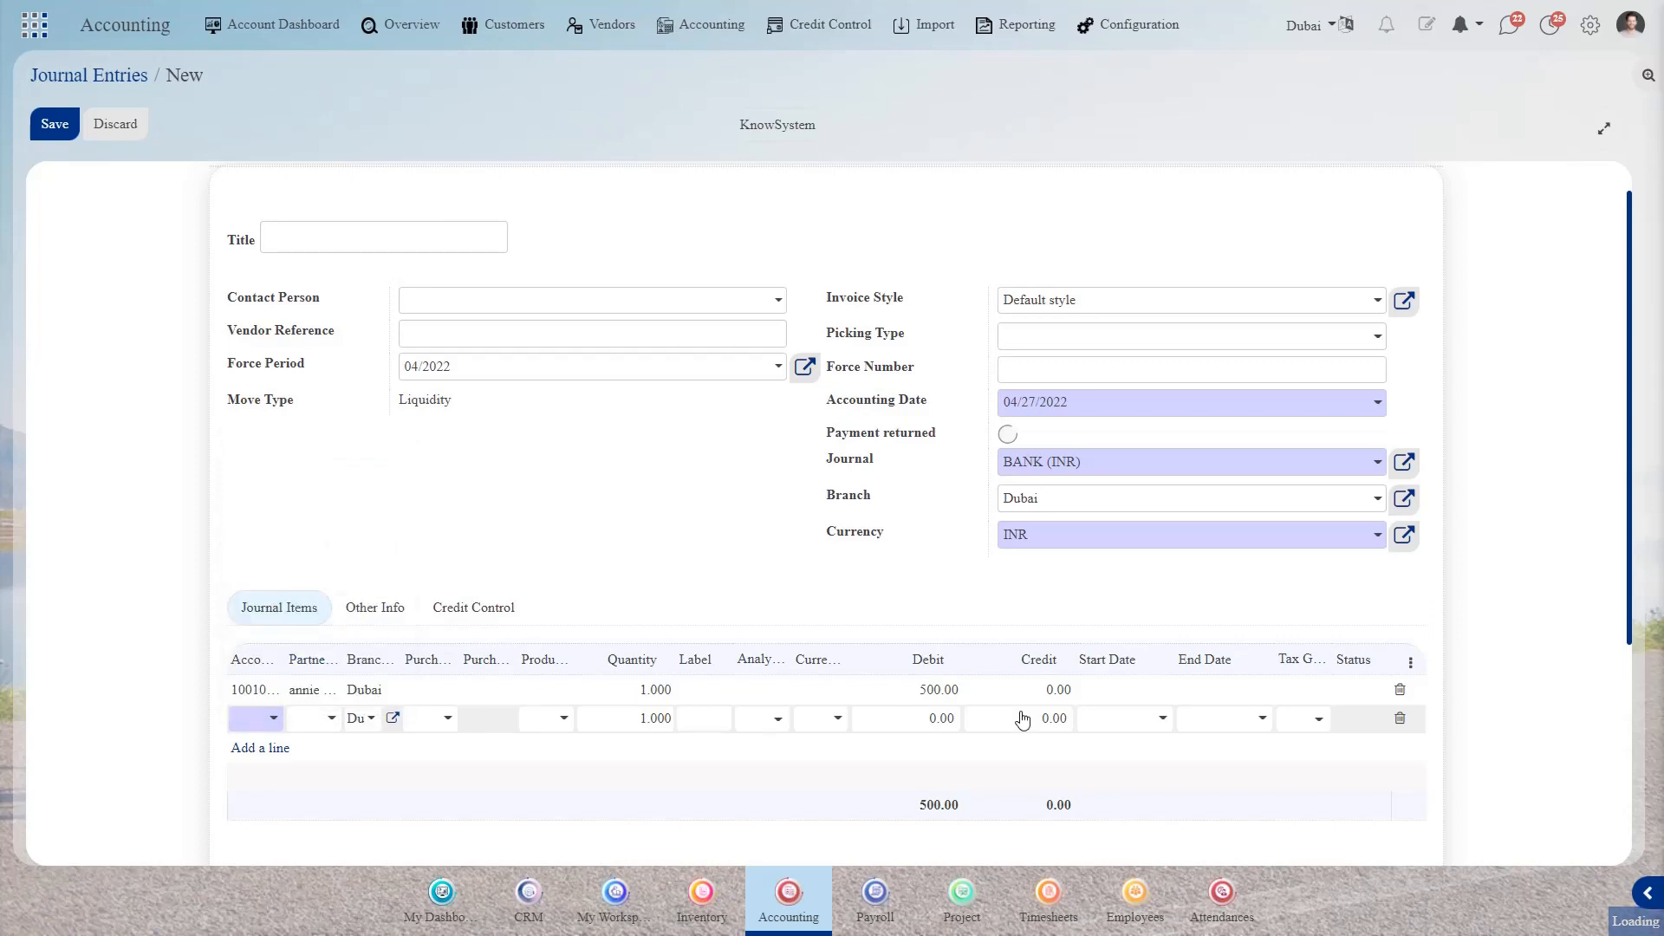
{"action": "left_click", "coordinate": [770, 786]}
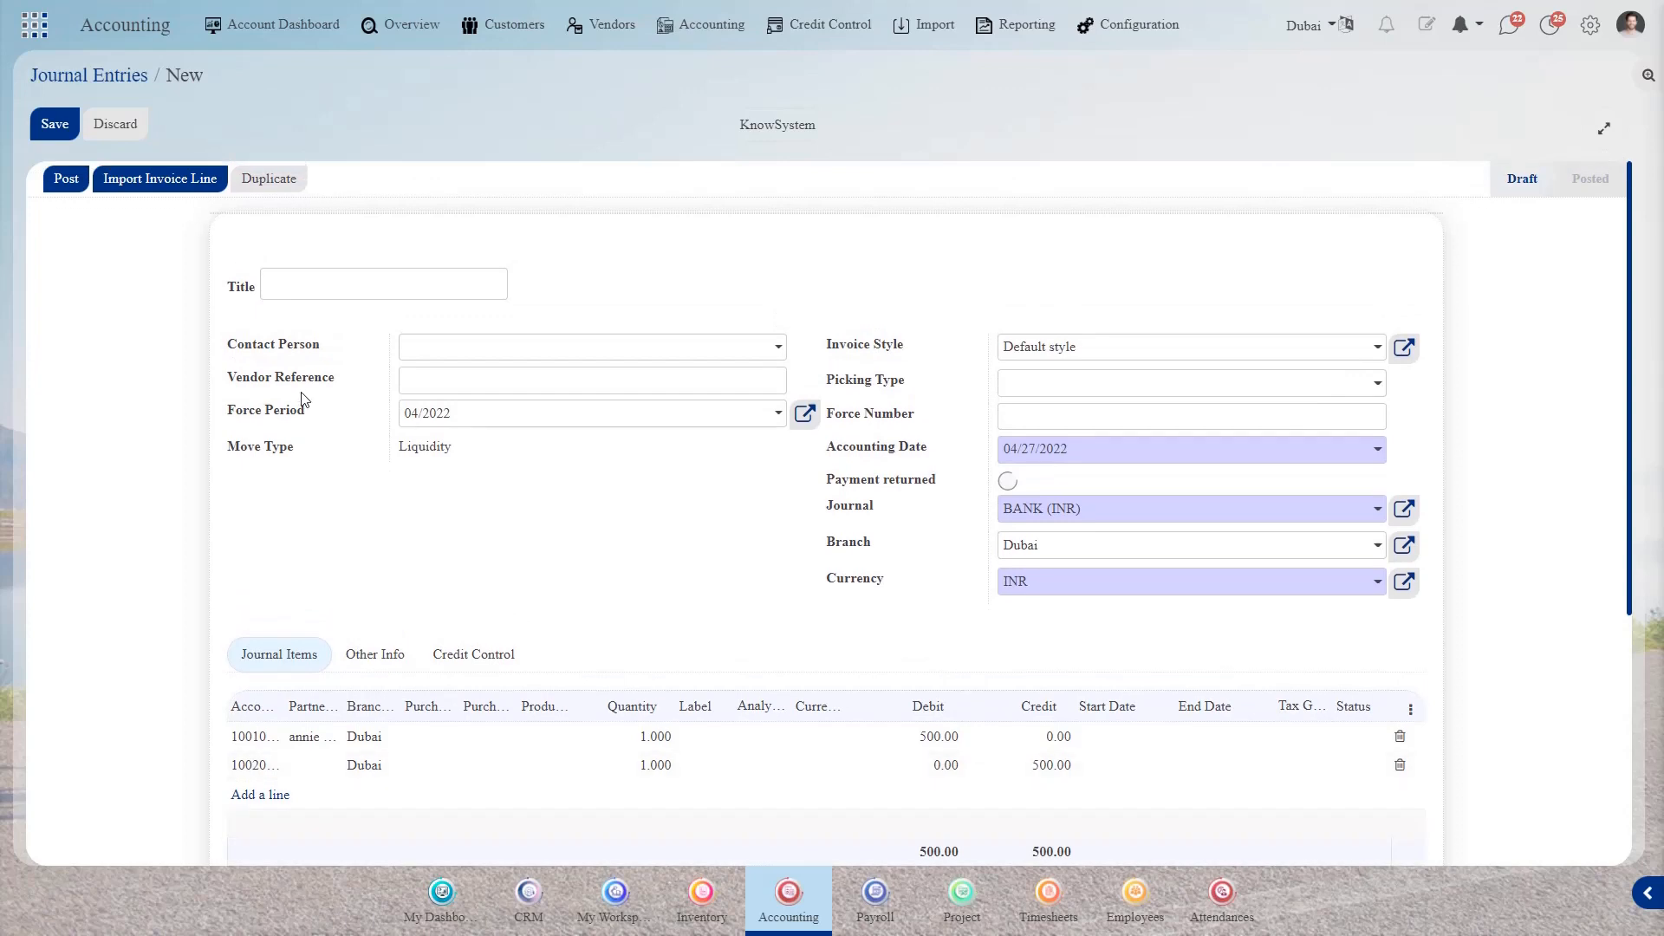
{"action": "left_click", "coordinate": [51, 126]}
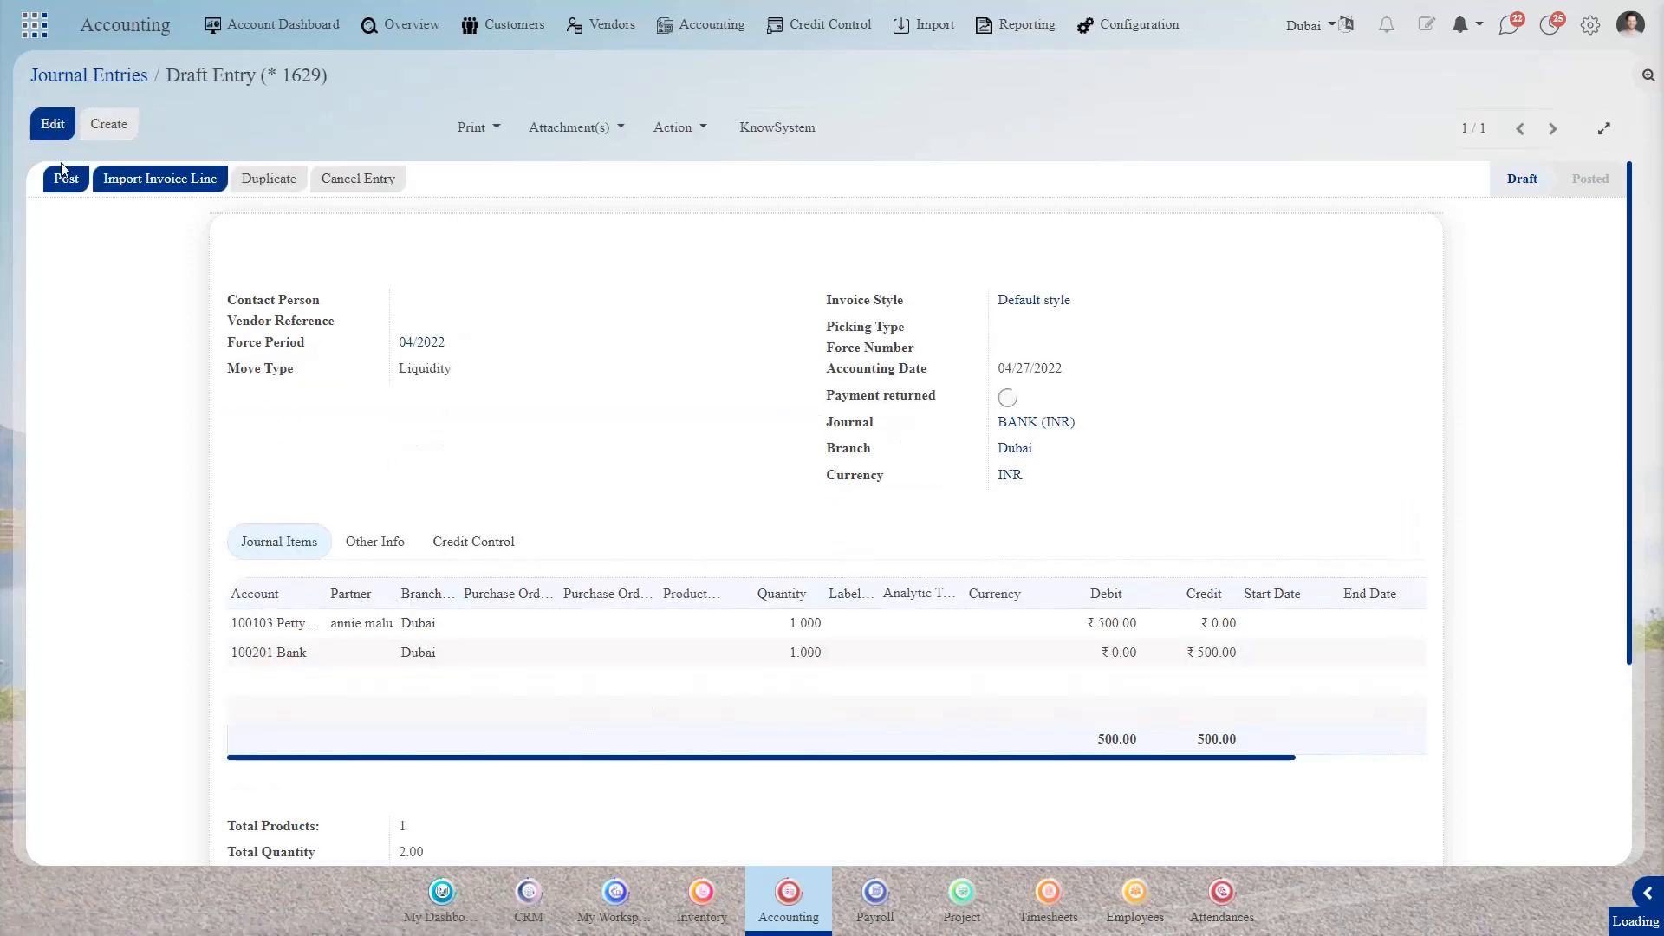
{"action": "left_click", "coordinate": [65, 179]}
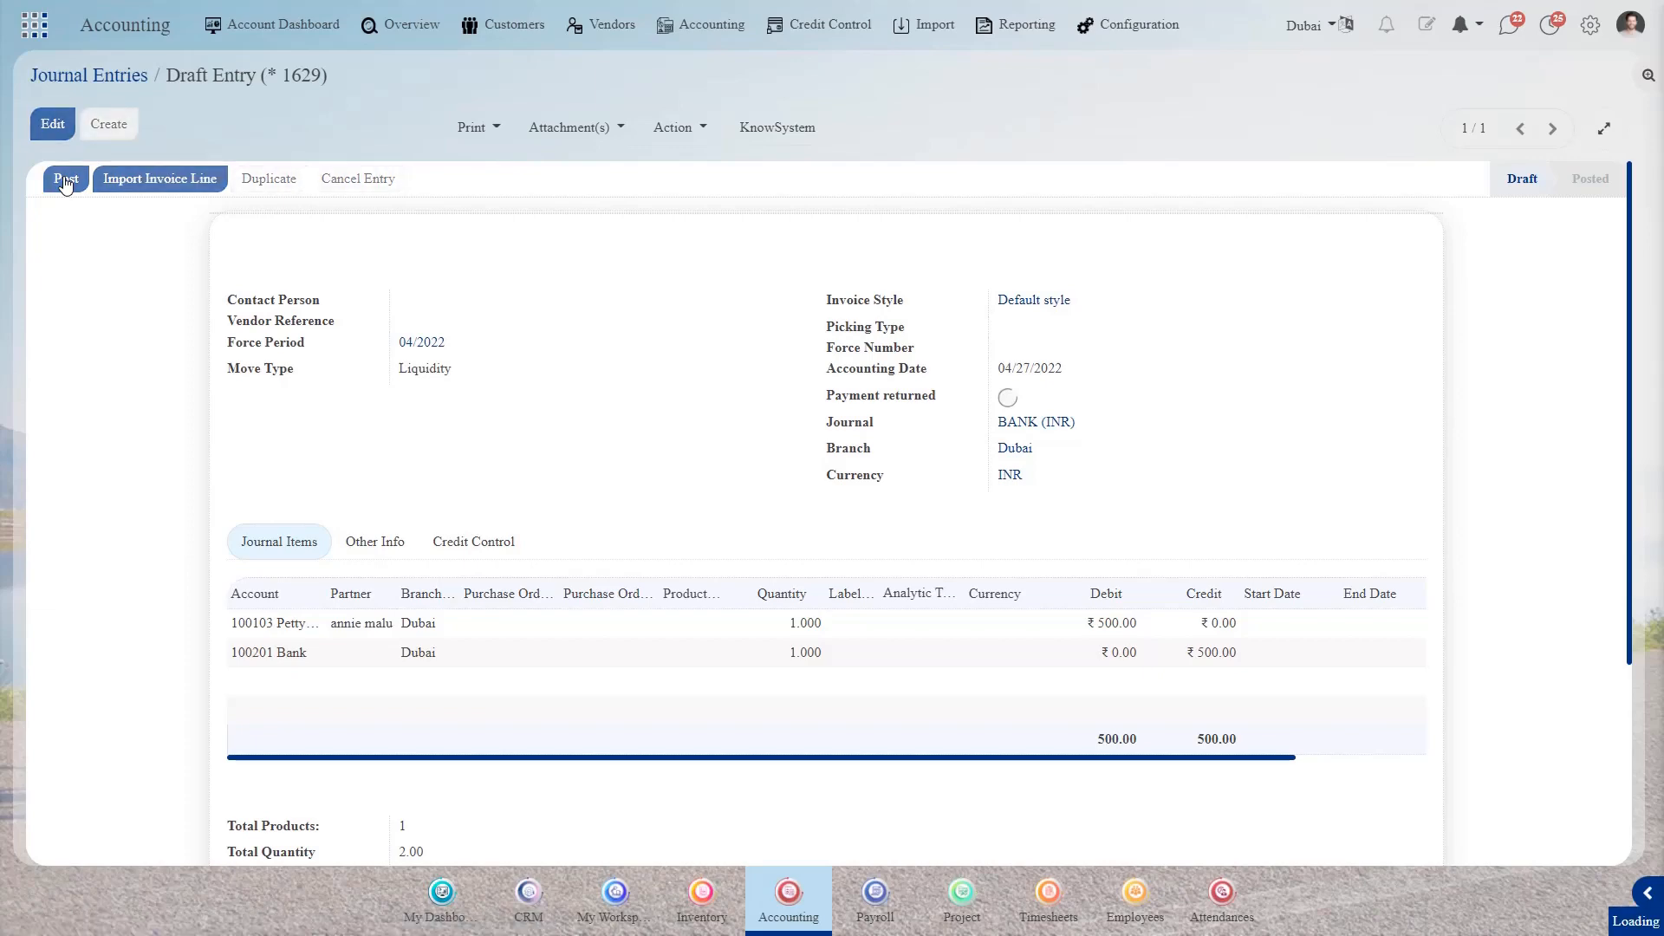
Return to the Petty Cash configuration list and check the new holder's balance in the list and record.
{"action": "left_click", "coordinate": [1137, 25]}
{"action": "scroll", "coordinate": [1118, 494], "scroll_direction": "down", "scroll_amount": 3}
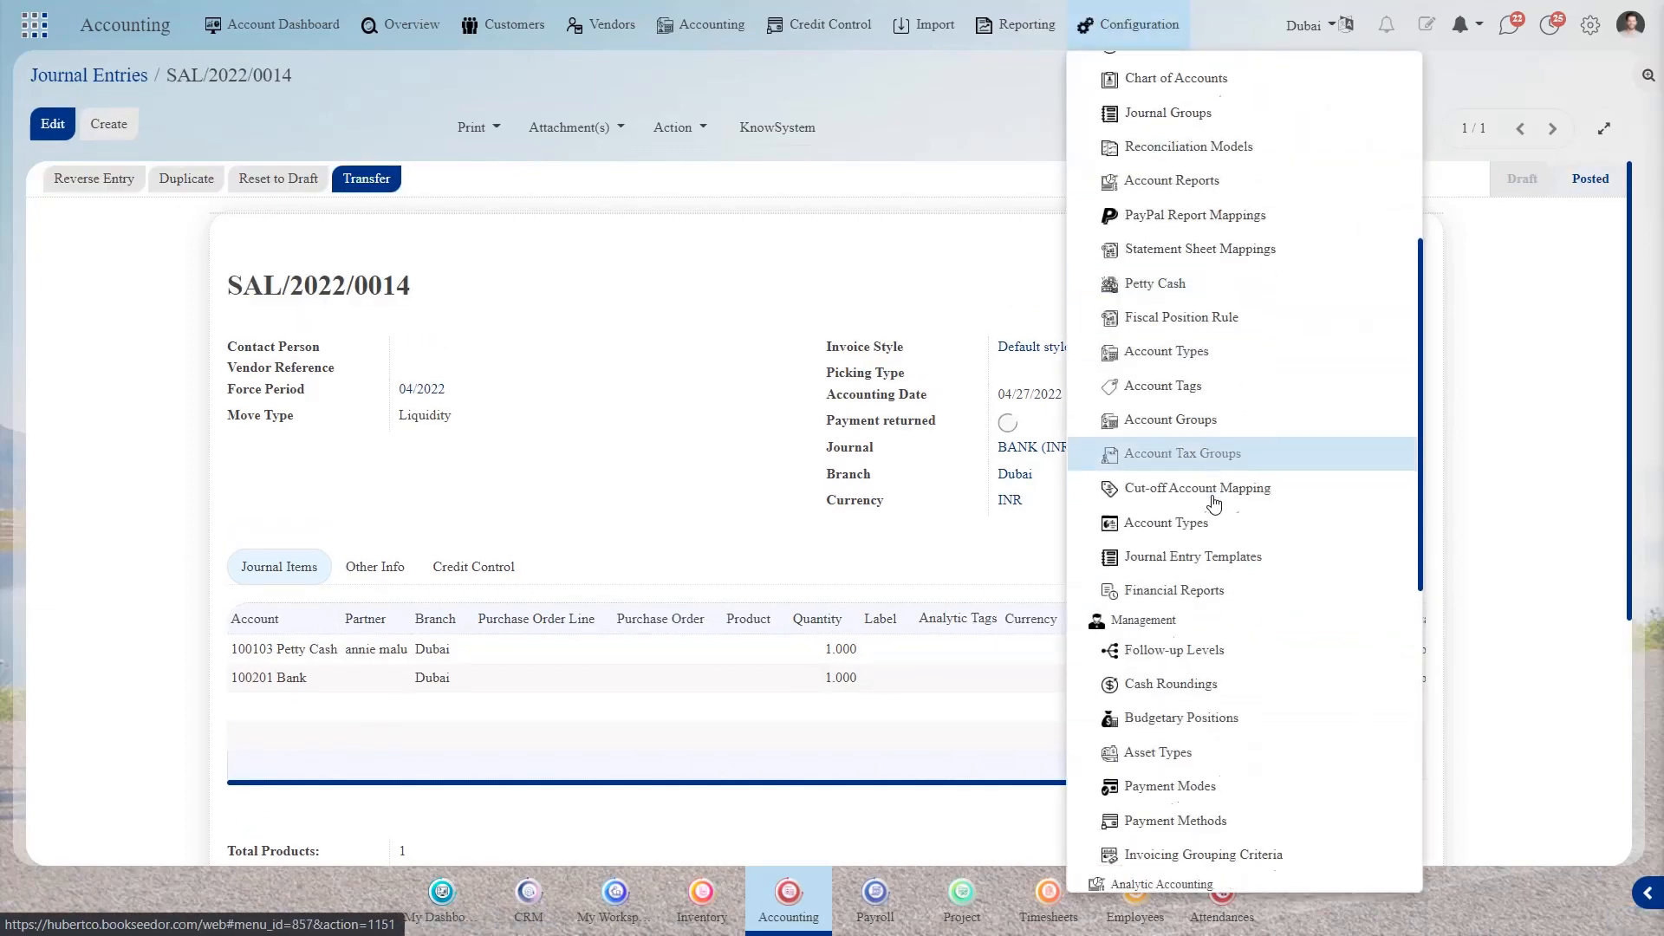
{"action": "scroll", "coordinate": [1213, 504], "scroll_direction": "down", "scroll_amount": 5}
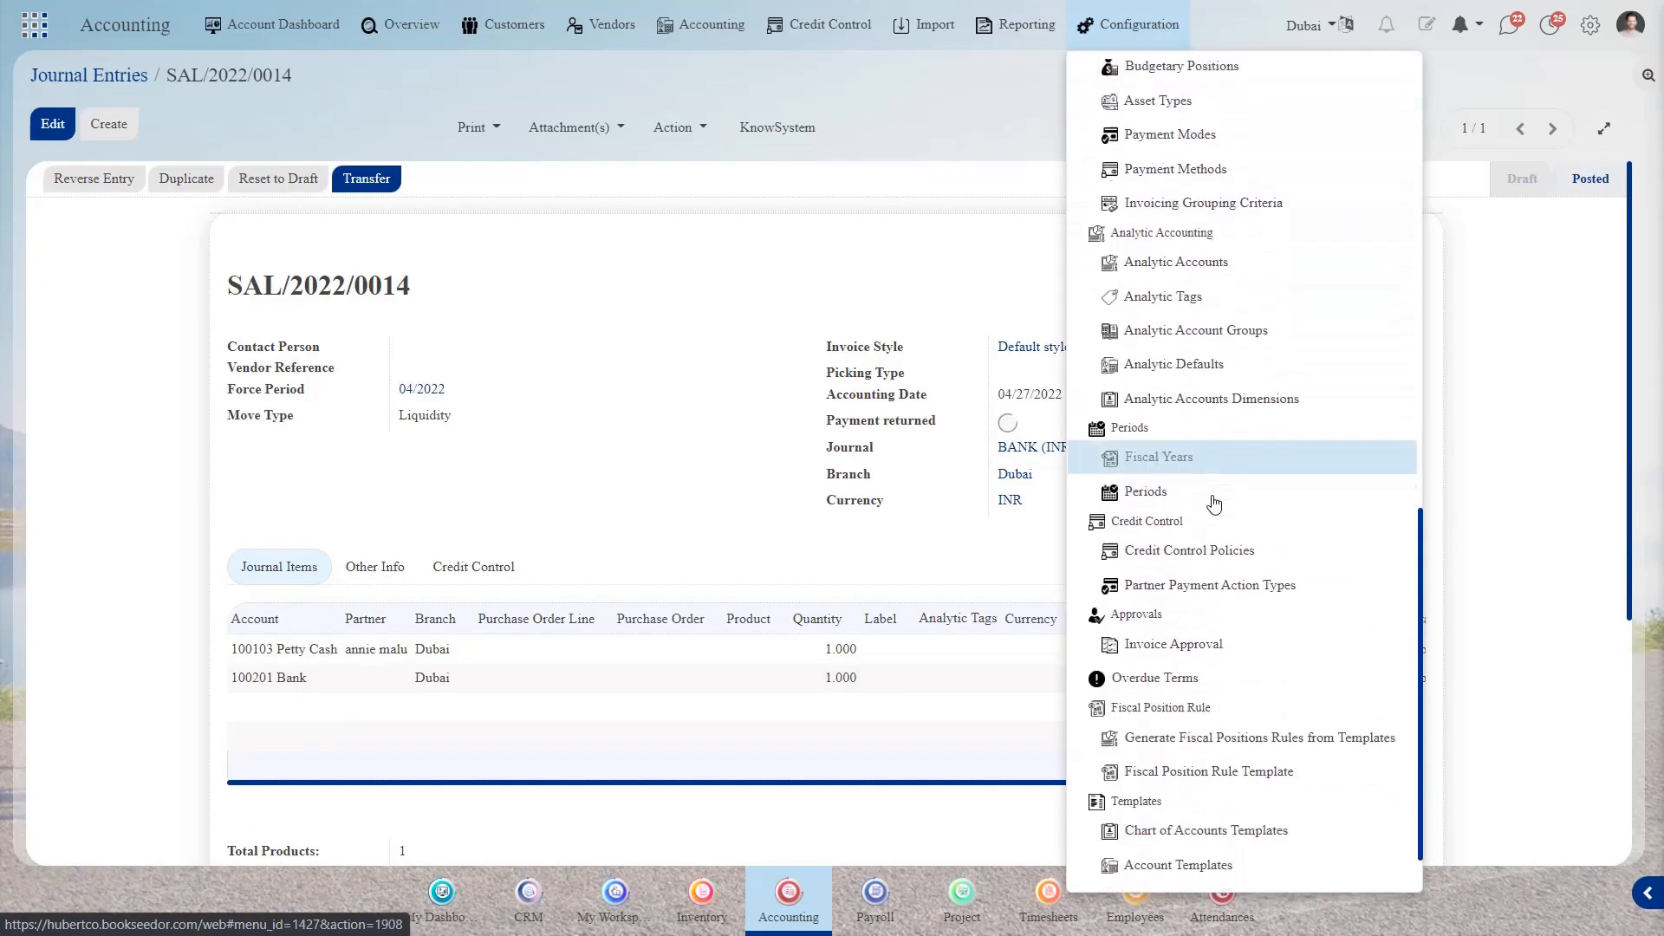
{"action": "scroll", "coordinate": [1176, 639], "scroll_direction": "up", "scroll_amount": 5}
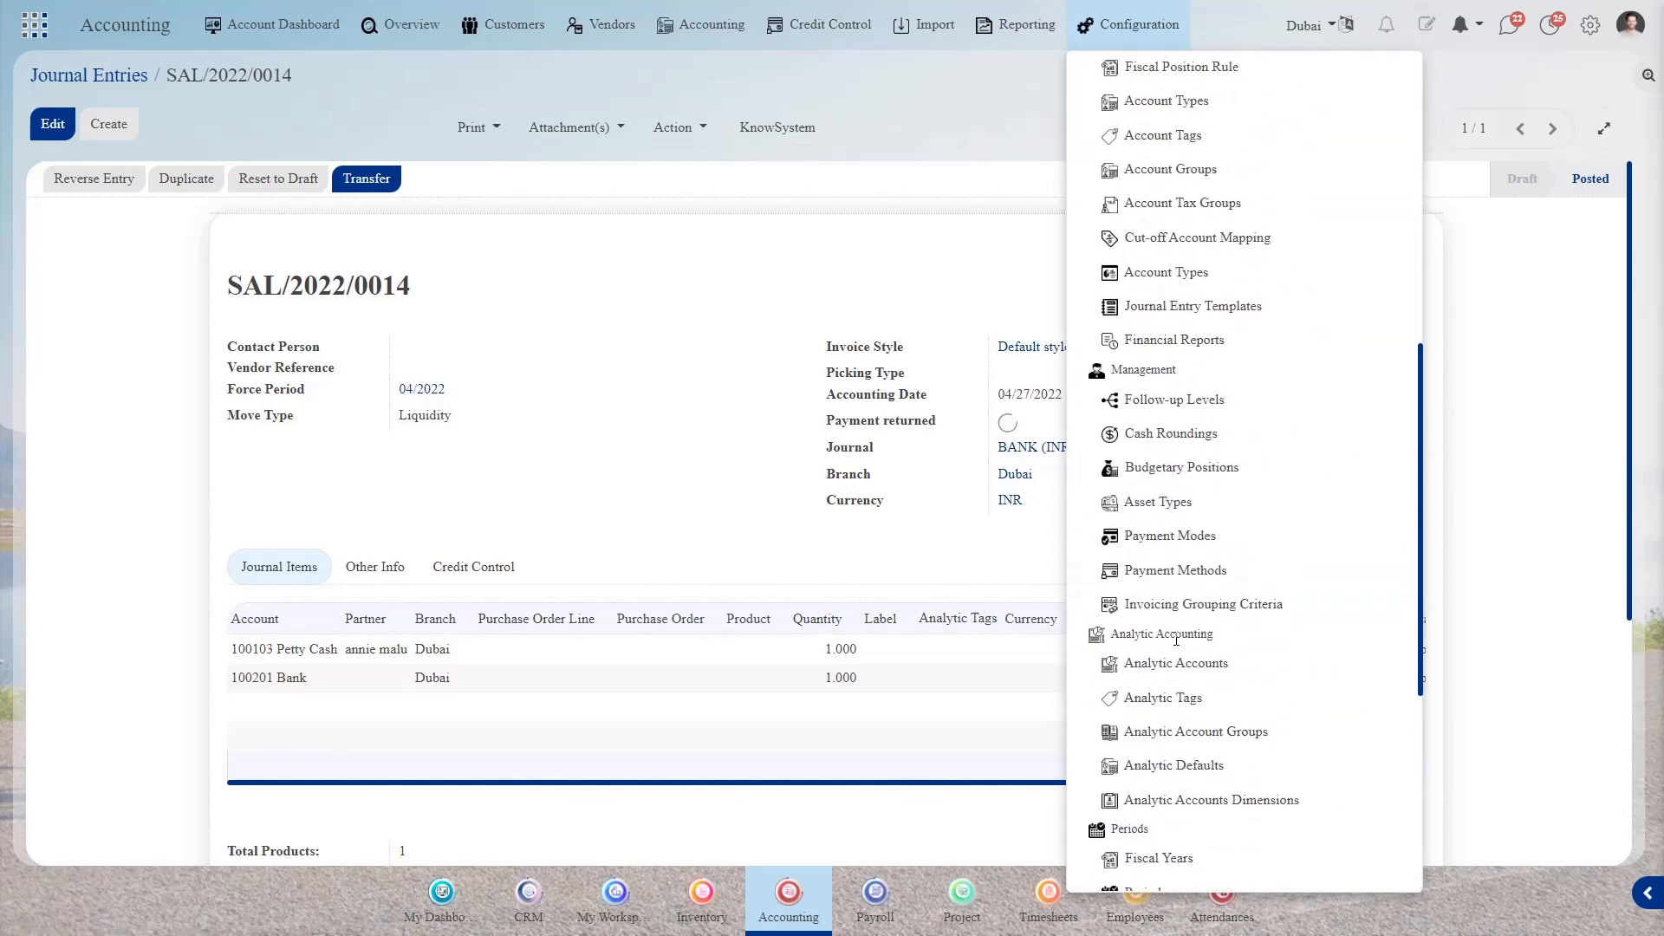
{"action": "scroll", "coordinate": [1176, 639], "scroll_direction": "up", "scroll_amount": 2}
{"action": "left_click", "coordinate": [1206, 200]}
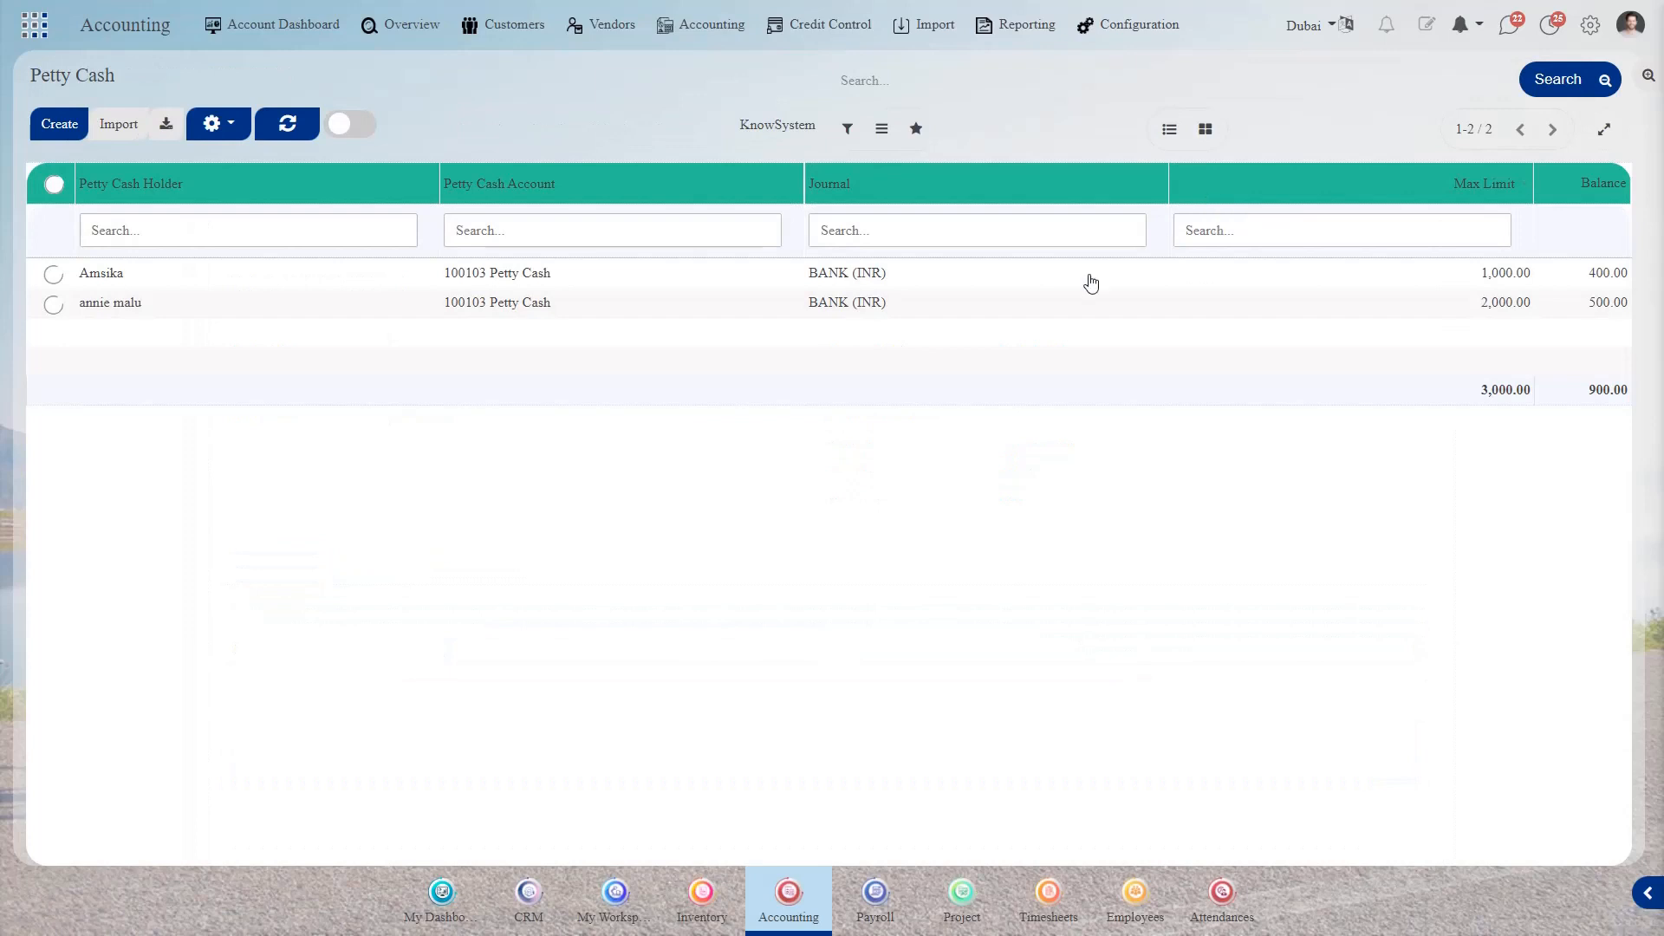
{"action": "left_click", "coordinate": [1040, 311]}
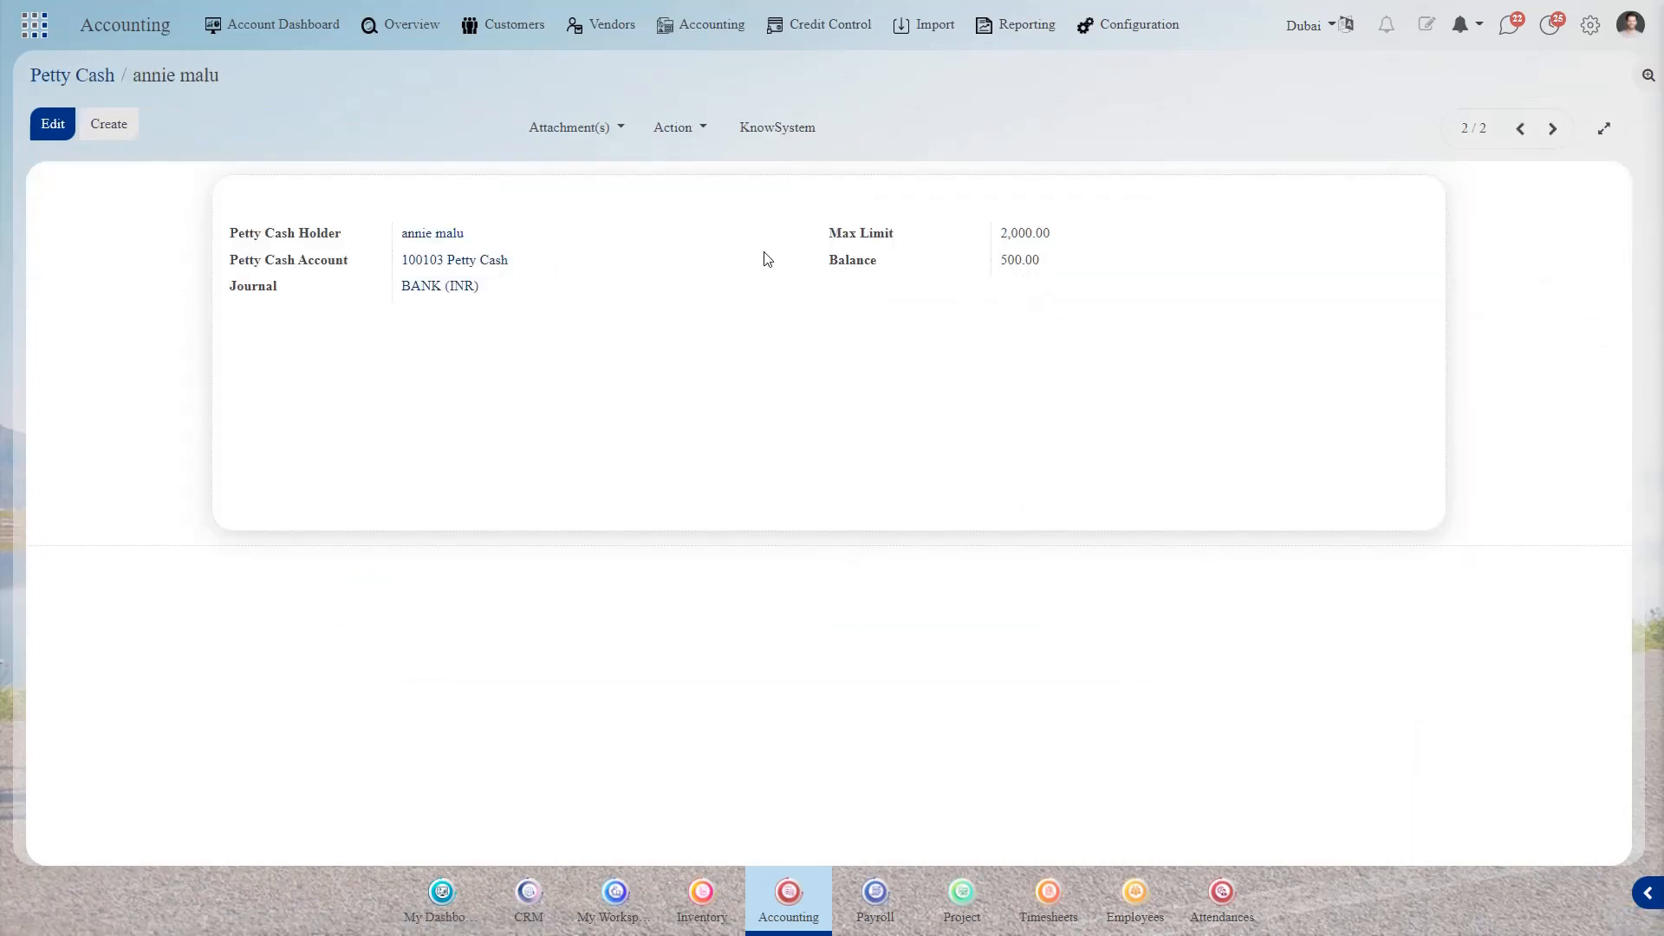
{"action": "left_click", "coordinate": [40, 76]}
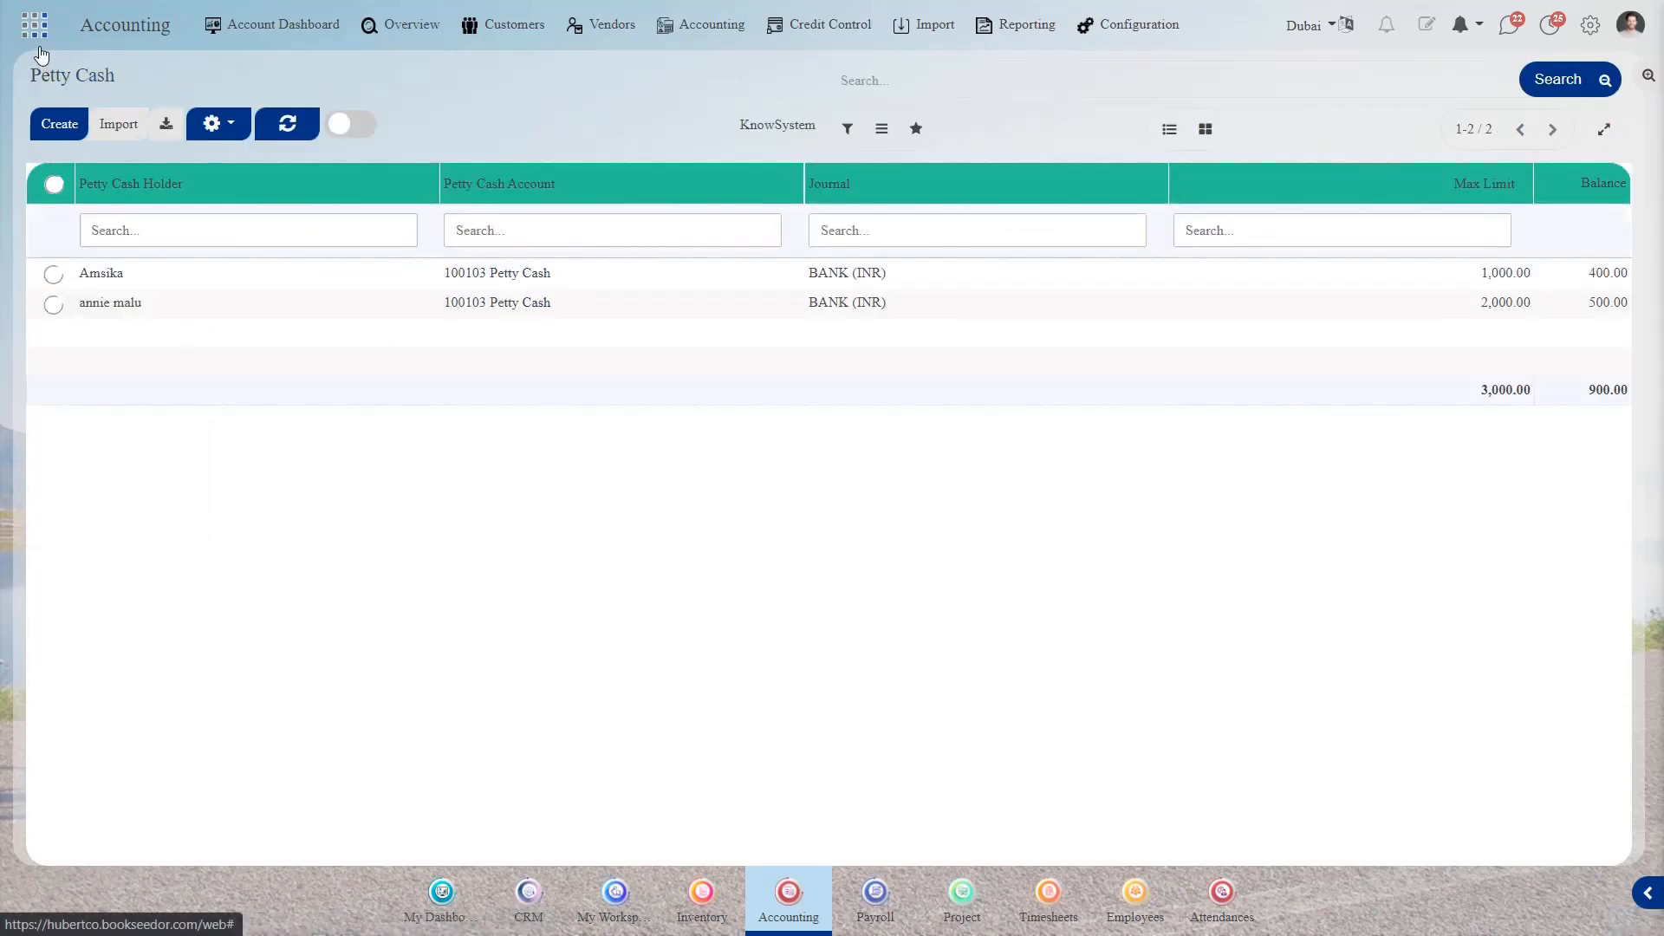
Find and open the Expenses module from the application launcher.
{"action": "left_click", "coordinate": [39, 49]}
{"action": "type", "text": "acc"}
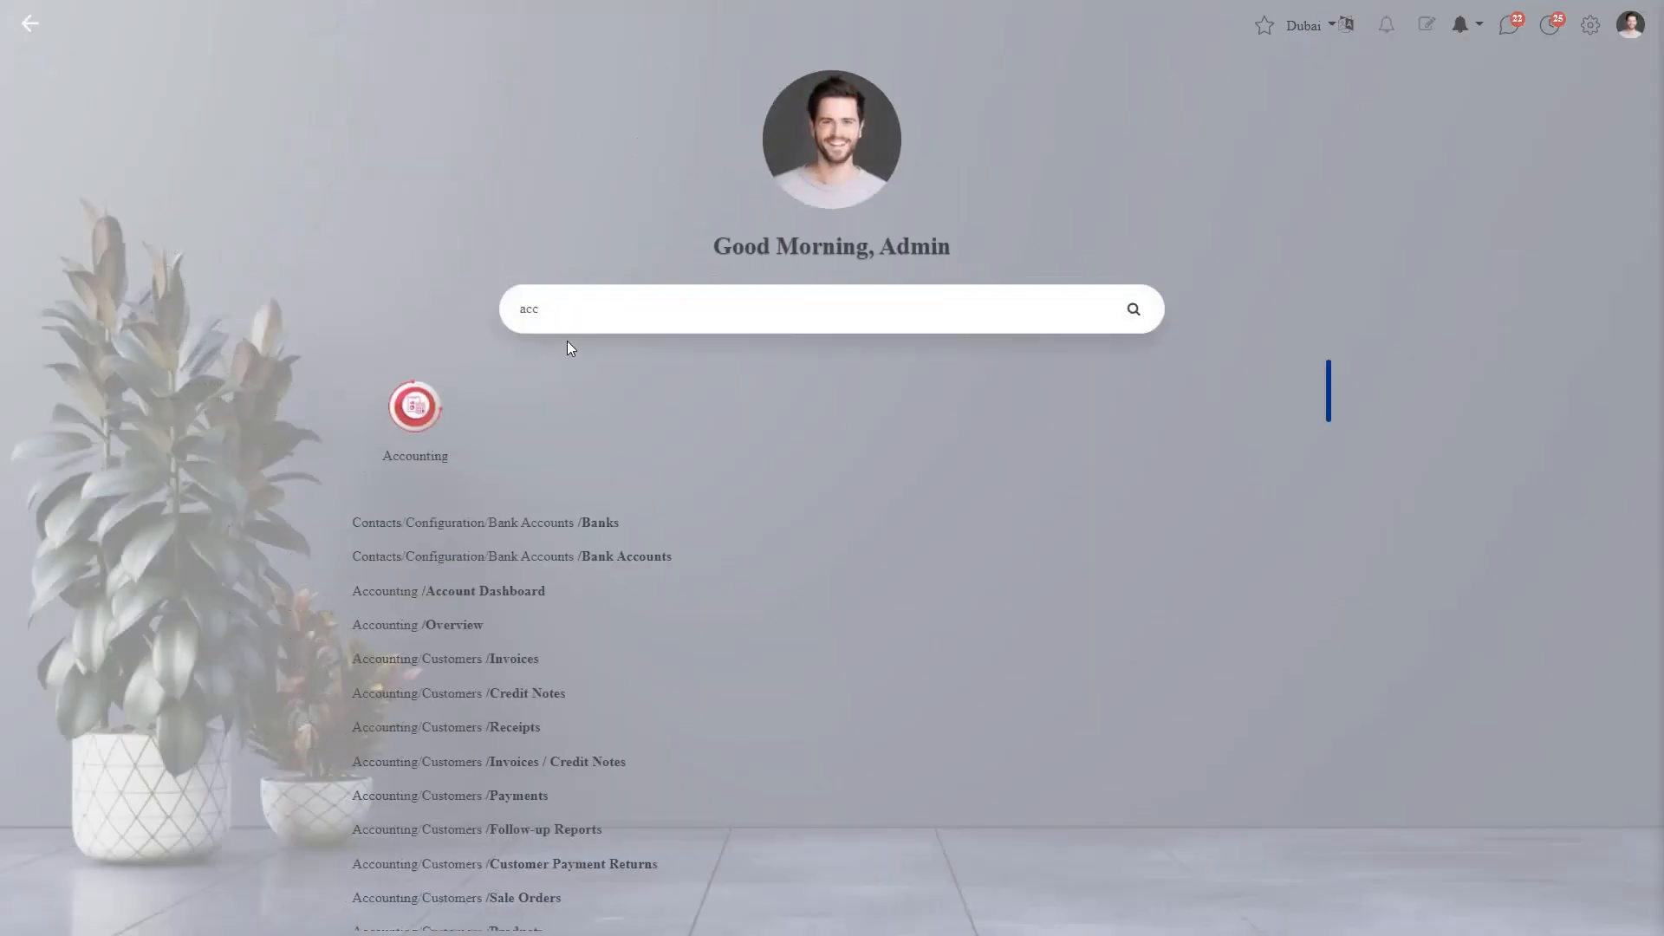
{"action": "key", "text": "BackSpace"}
{"action": "key", "text": "BackSpace"}
{"action": "key", "text": "BackSpace"}
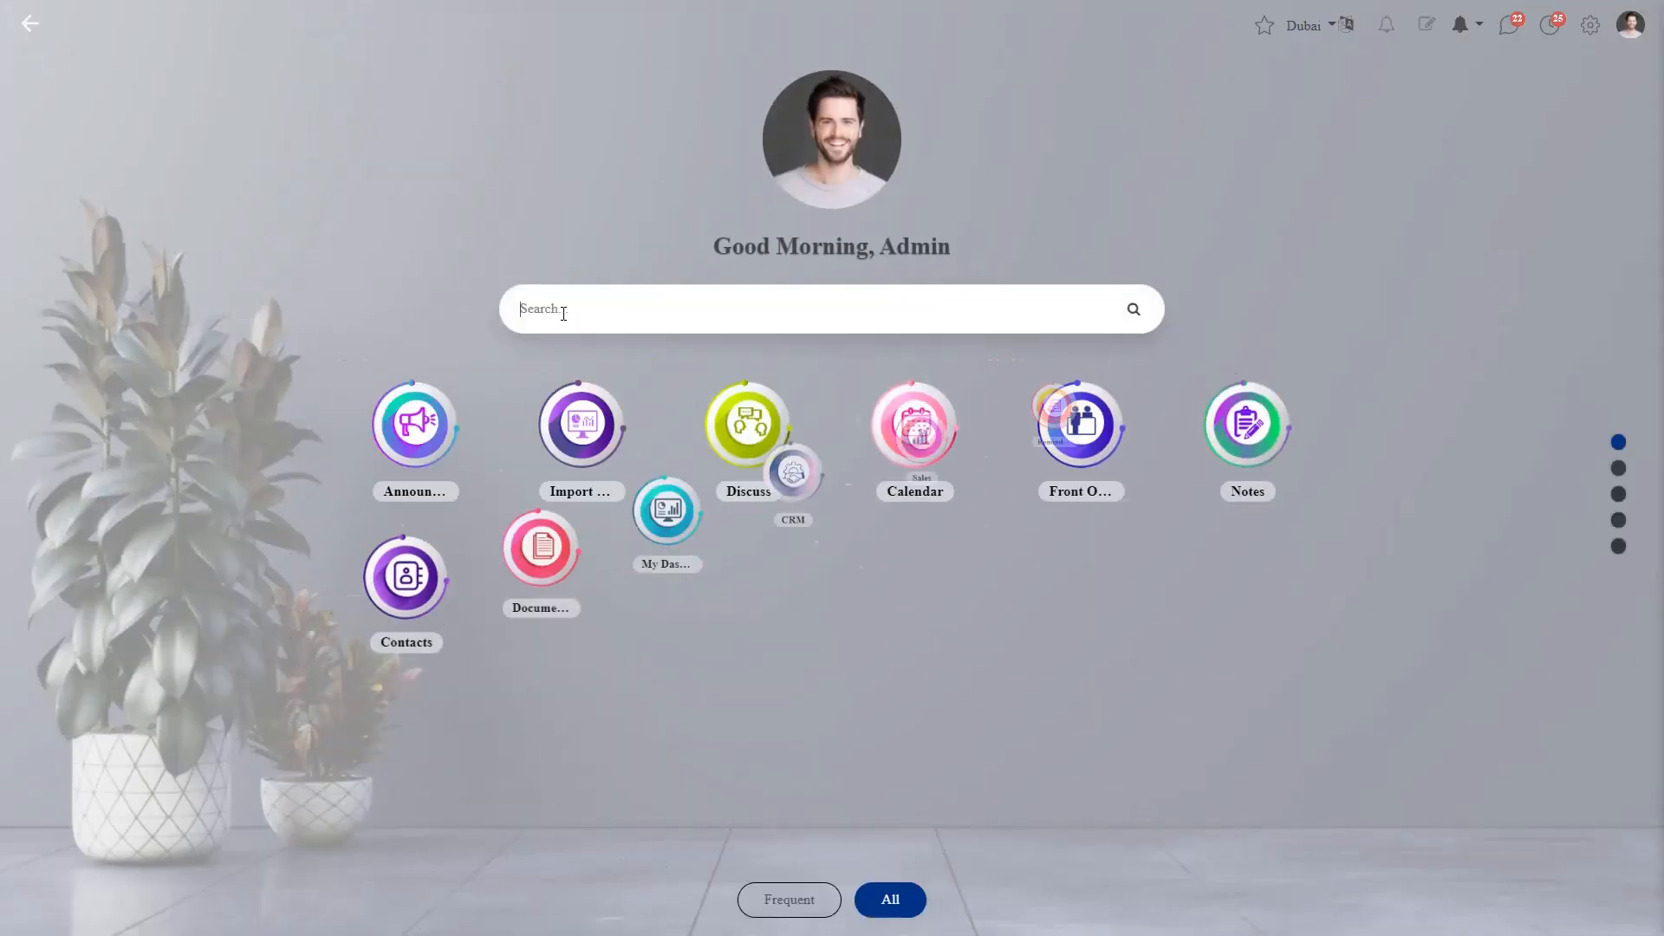
{"action": "type", "text": "ex"}
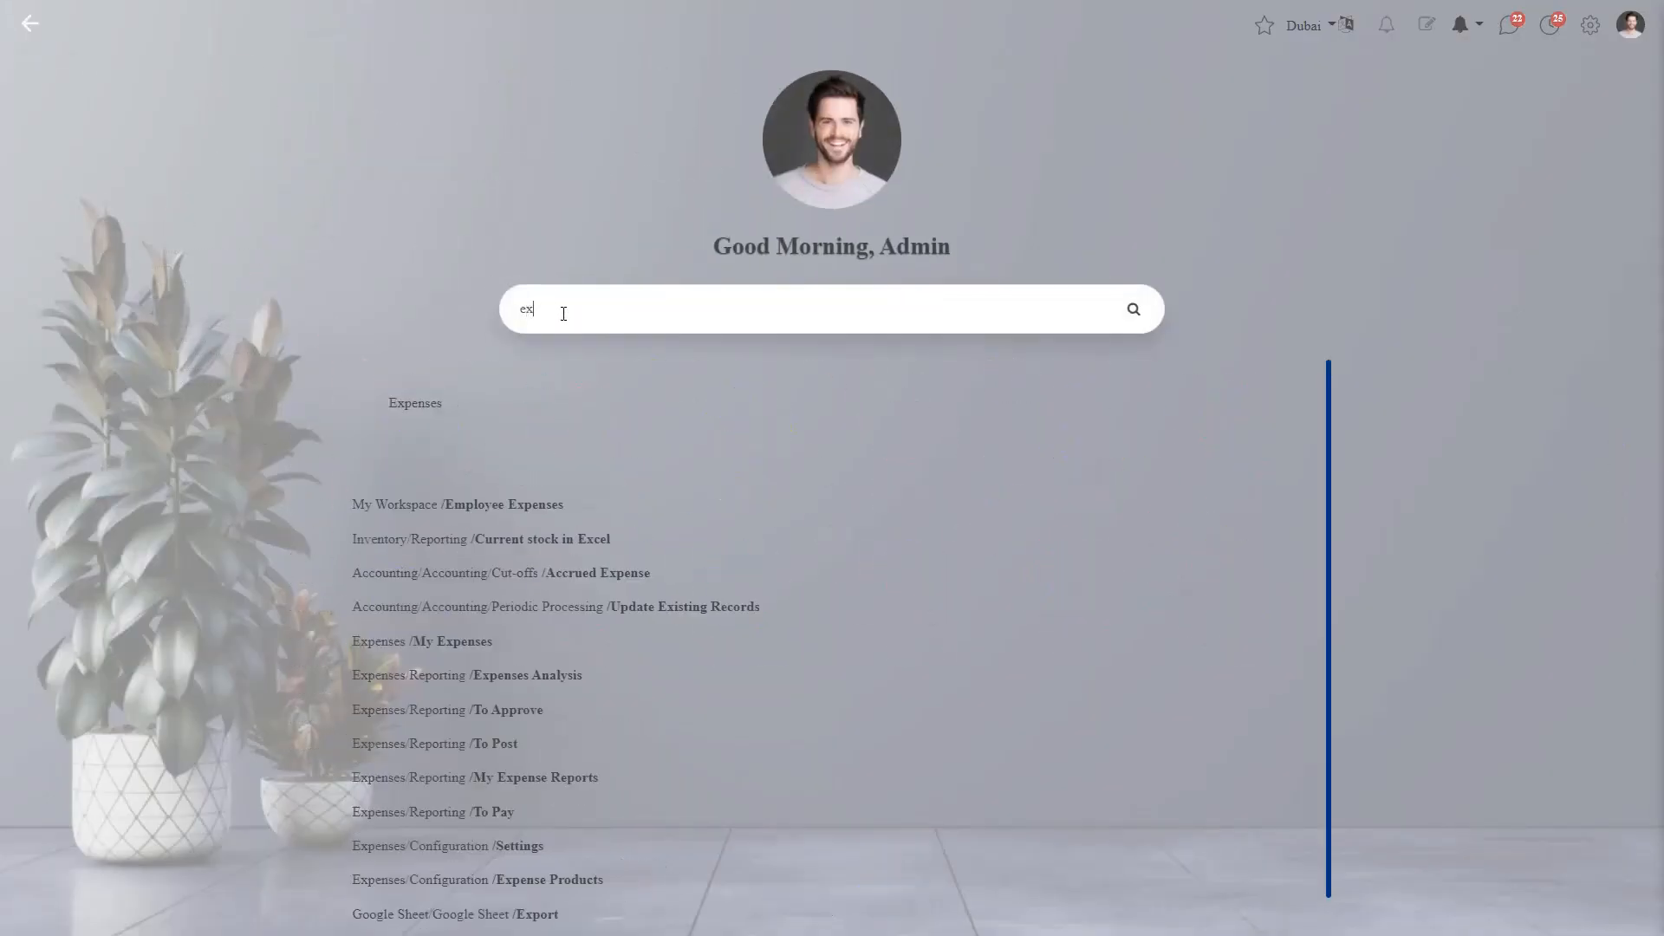
{"action": "left_click", "coordinate": [426, 406]}
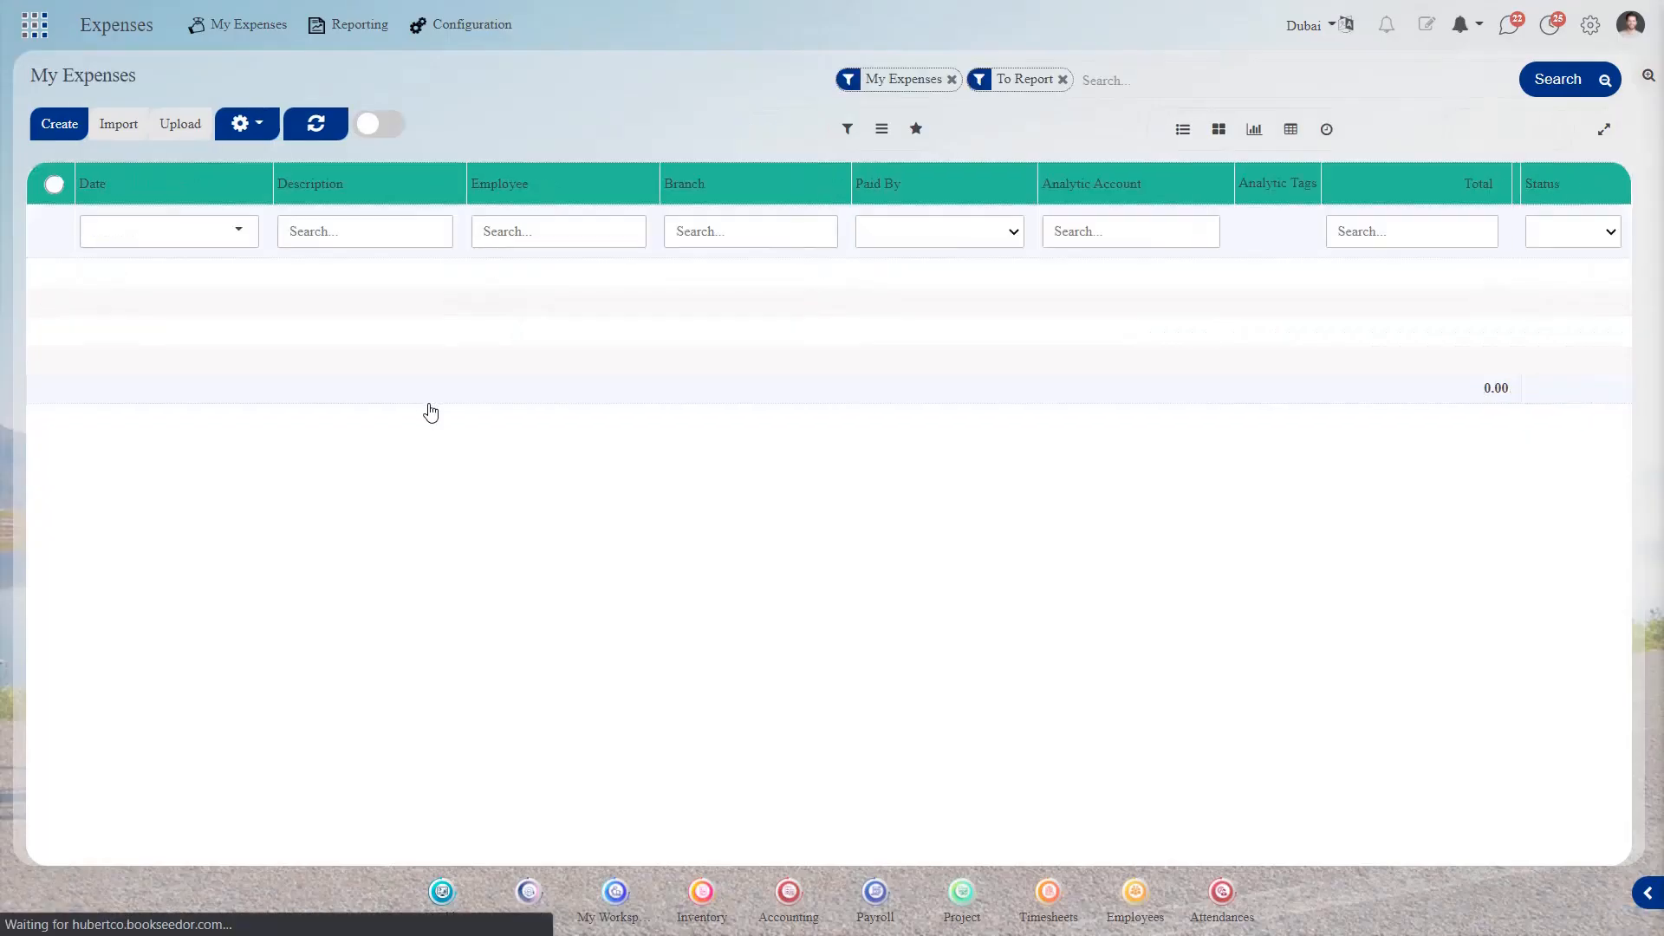
Start a new expense described as "biscuits" with [ref] Snacks as its product.
{"action": "left_click", "coordinate": [48, 127]}
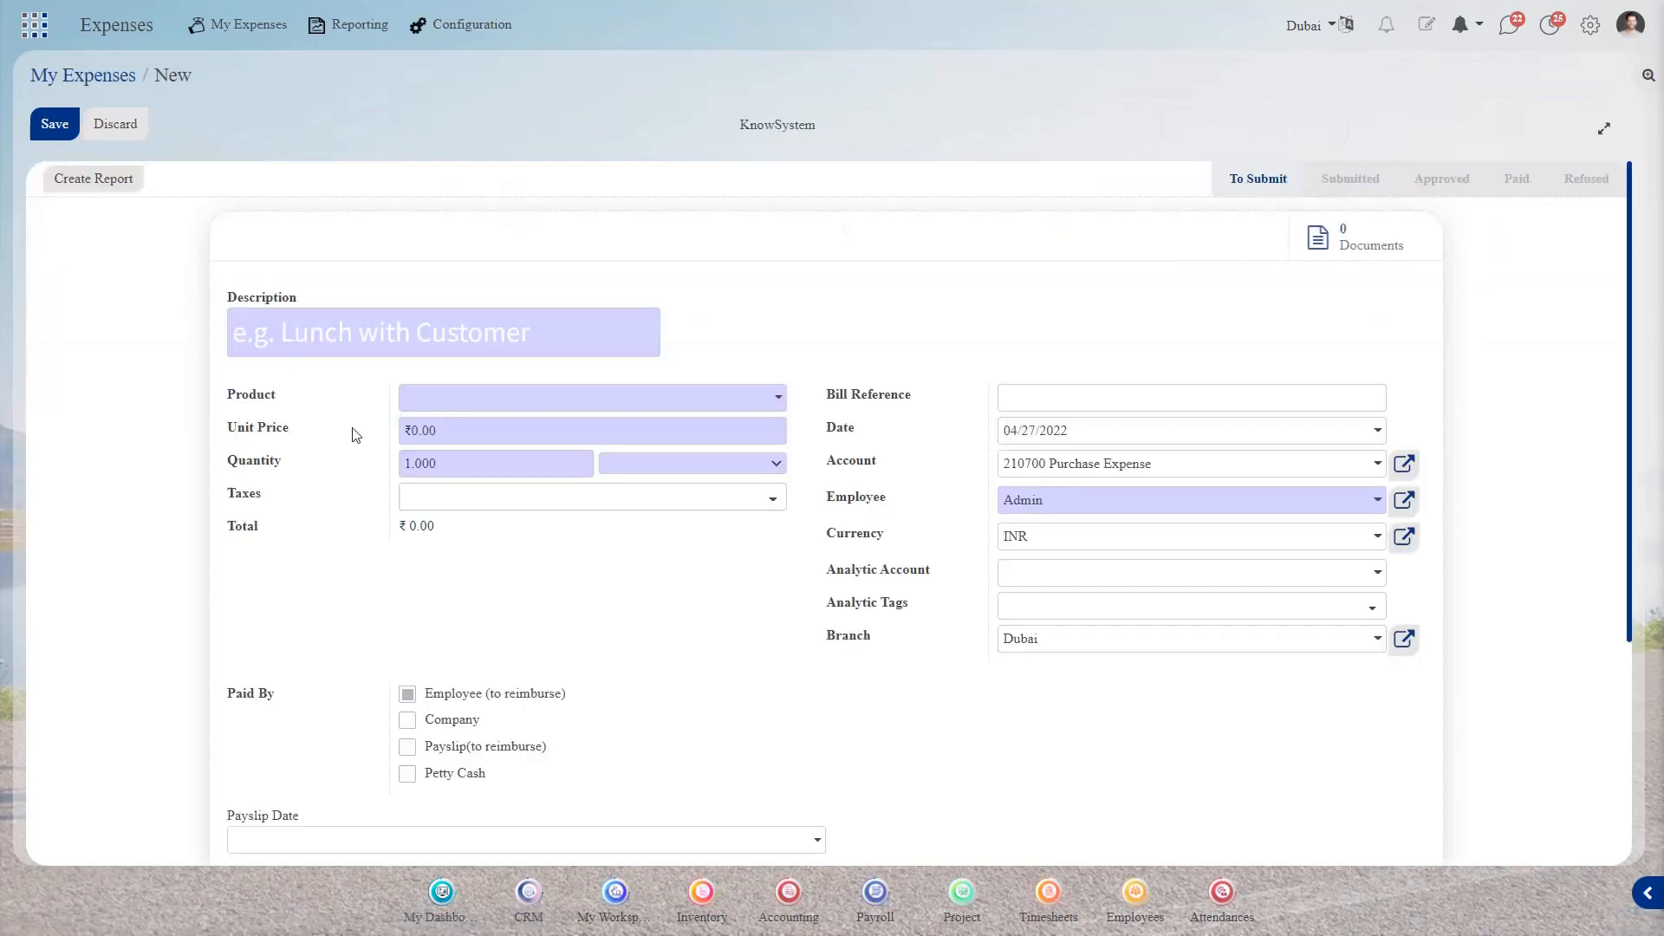
{"action": "type", "text": "bis"}
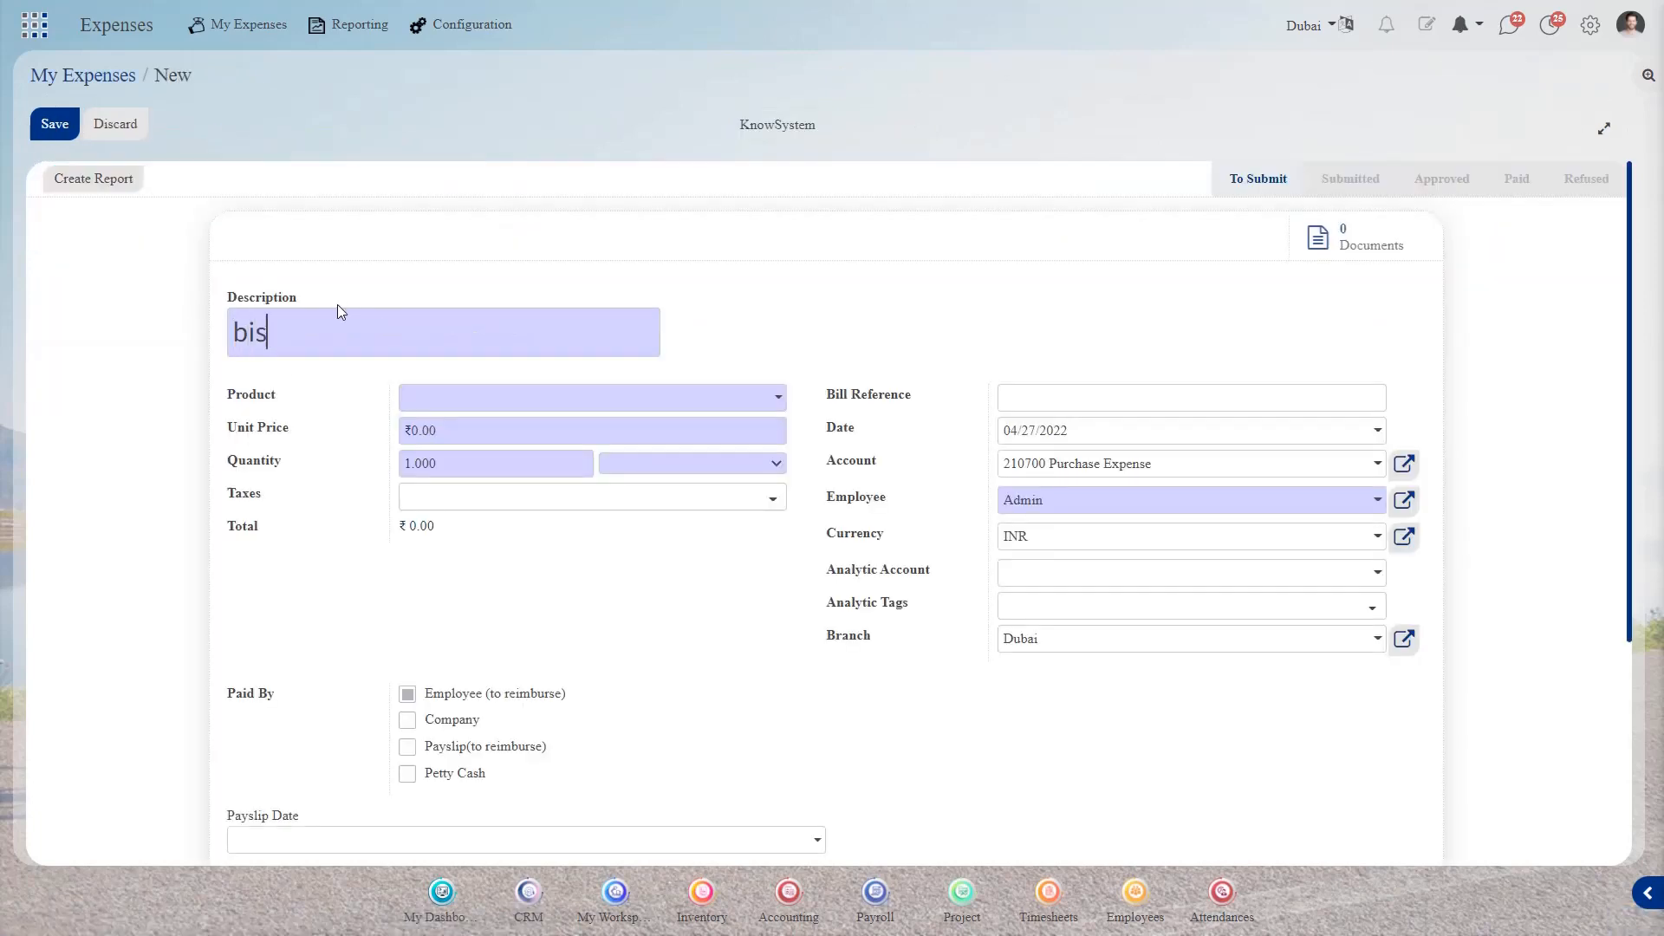
{"action": "type", "text": "cuits"}
{"action": "left_click", "coordinate": [591, 400]}
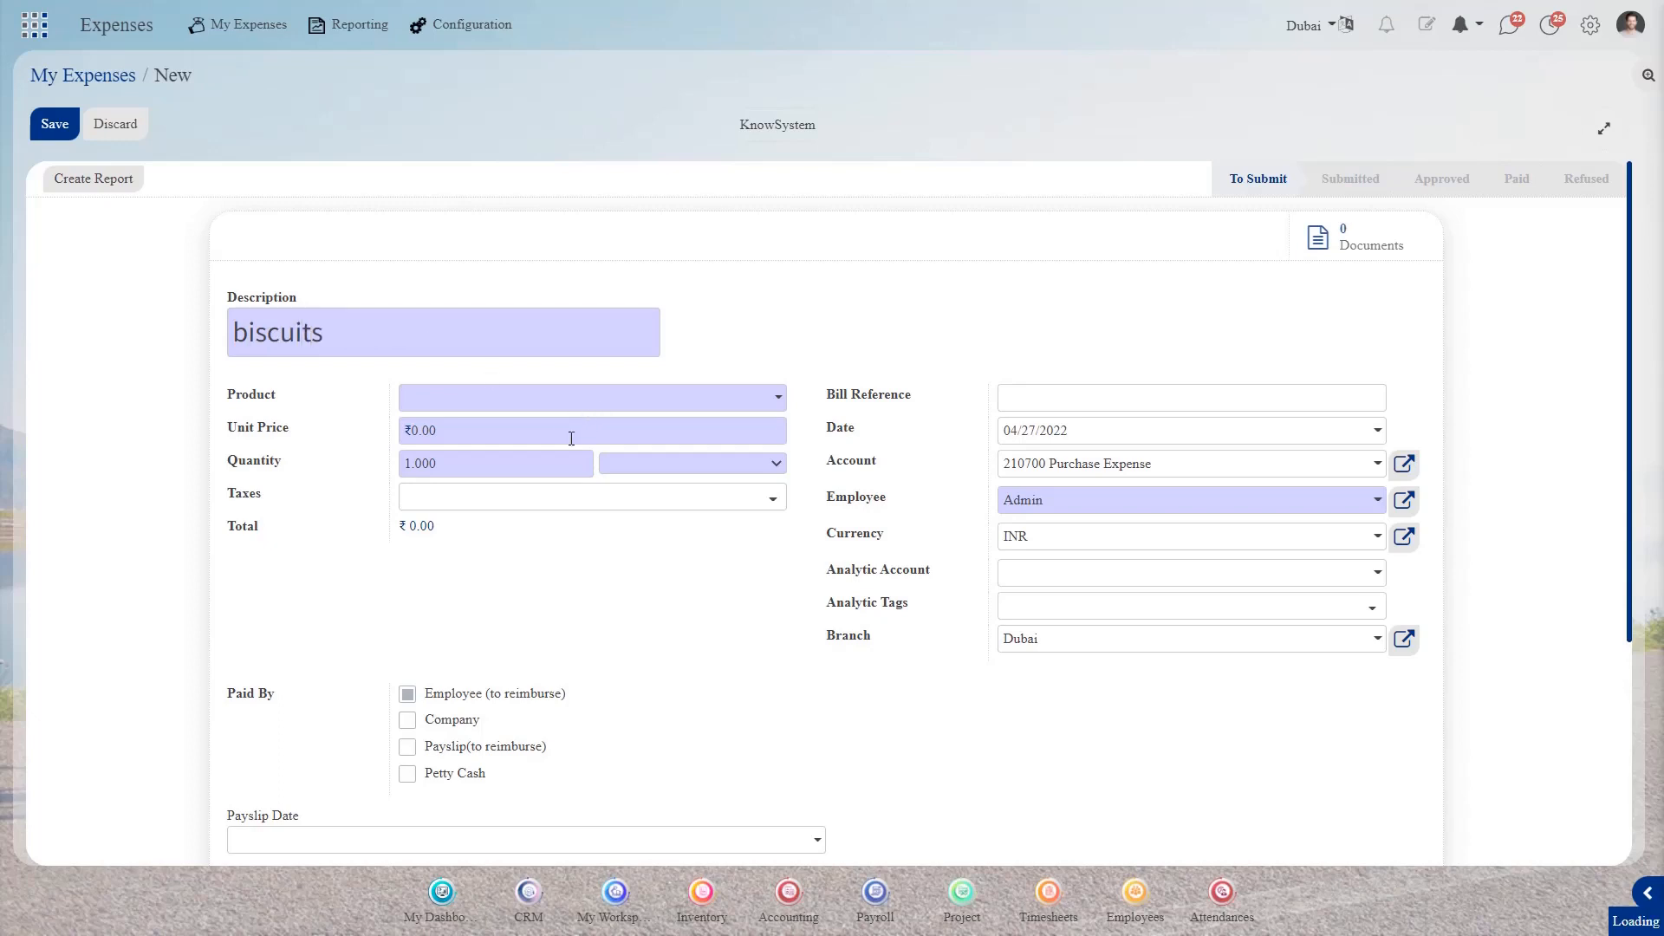
{"action": "left_click", "coordinate": [518, 436]}
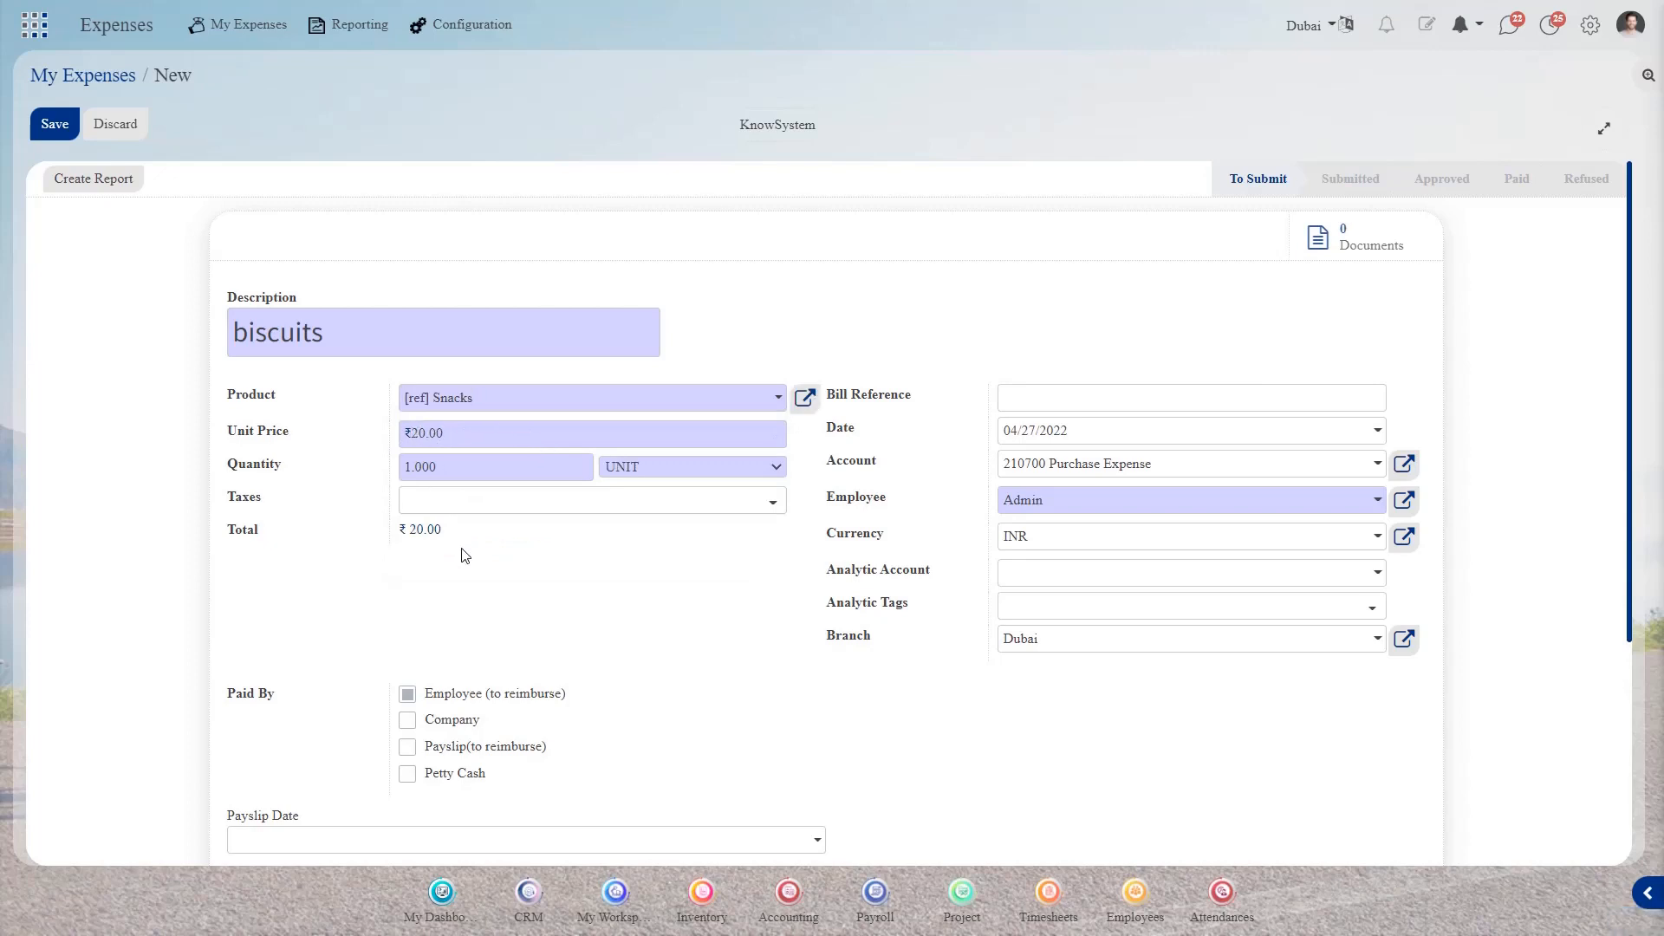
Assign the new petty cash holder as the expense's employee, and set it as paid by Petty Cash from that same holder.
{"action": "scroll", "coordinate": [465, 556], "scroll_direction": "down", "scroll_amount": 2}
{"action": "left_click", "coordinate": [1047, 382]}
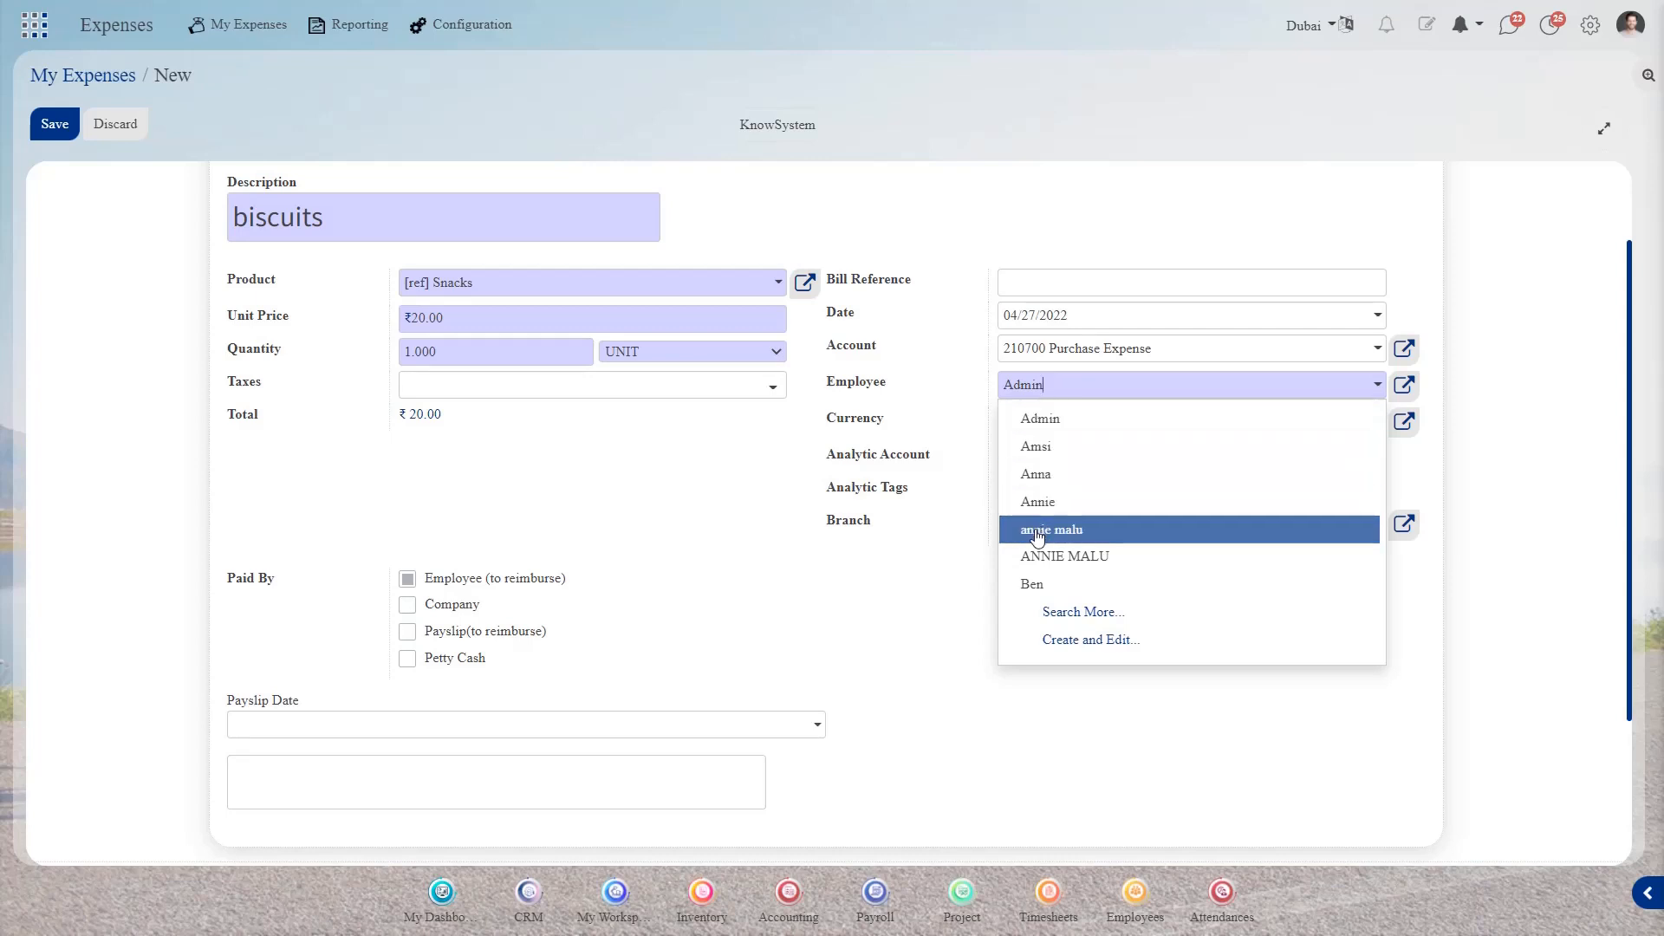
{"action": "left_click", "coordinate": [1037, 531]}
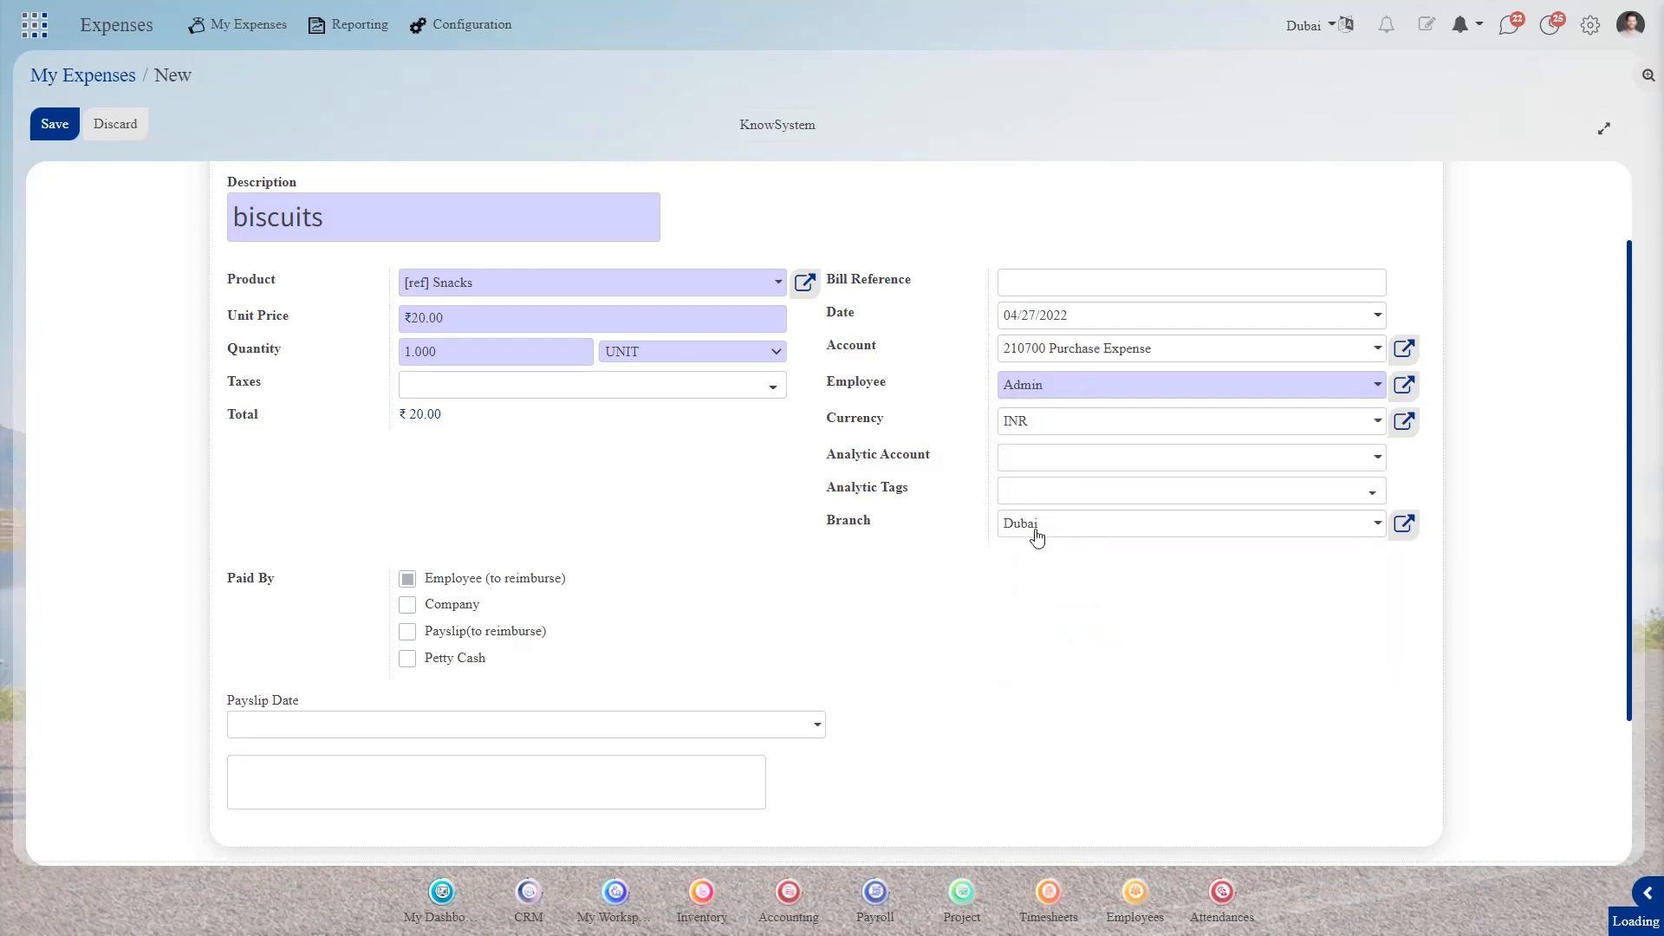
{"action": "left_click", "coordinate": [408, 663]}
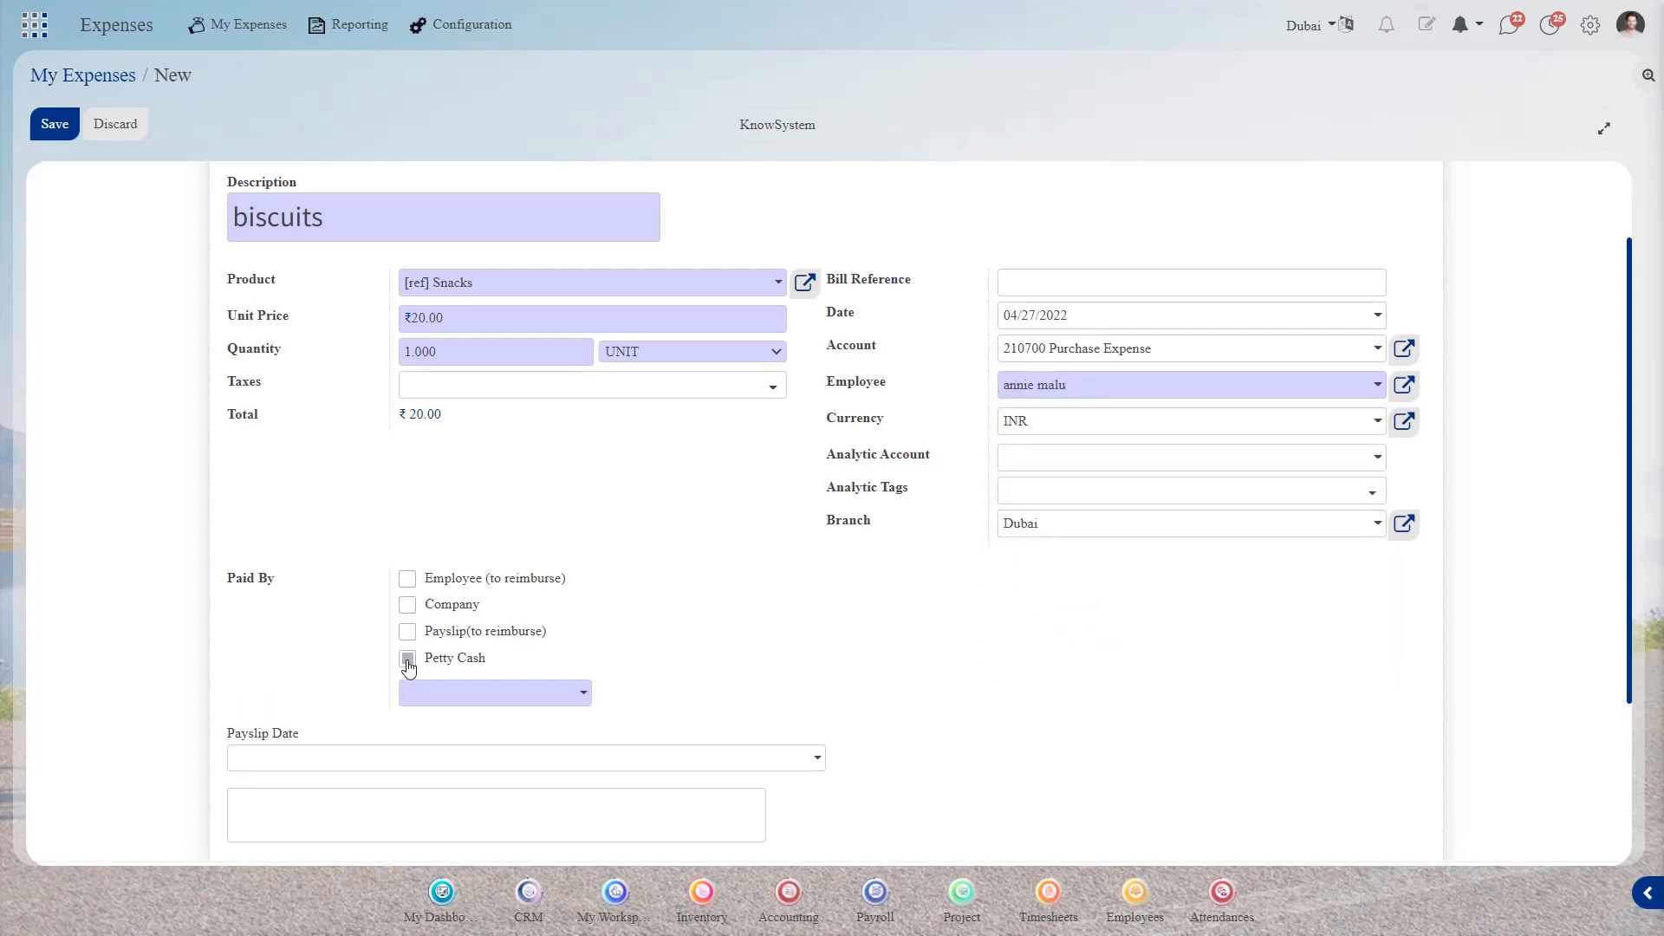
{"action": "left_click", "coordinate": [428, 693]}
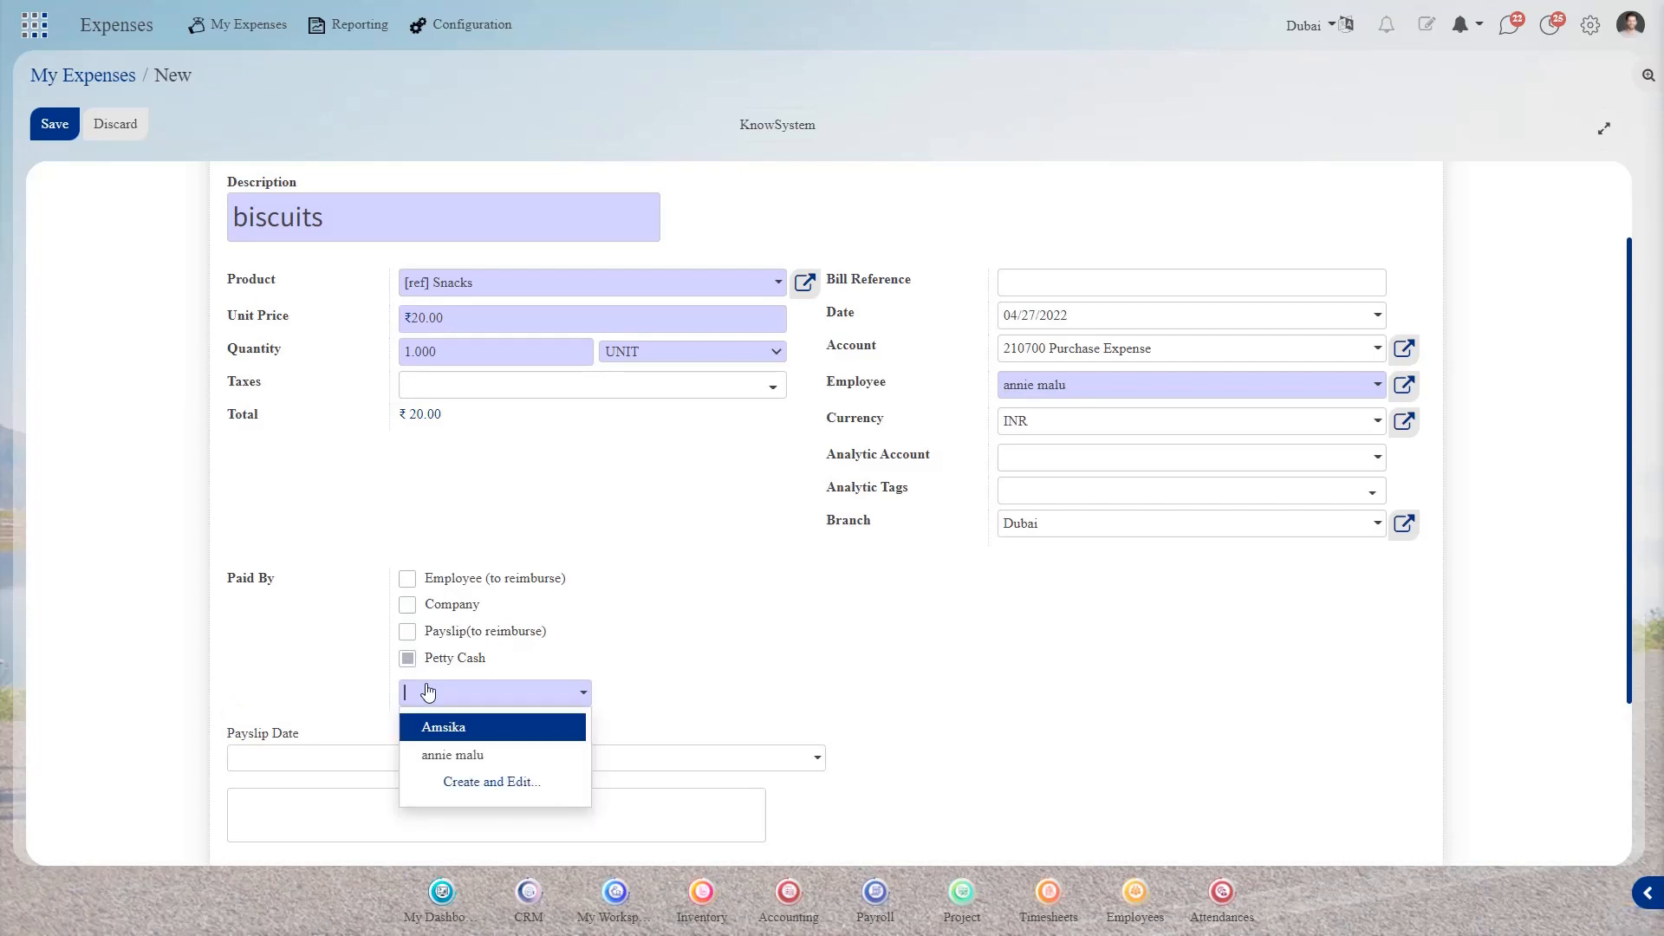
{"action": "left_click", "coordinate": [426, 756]}
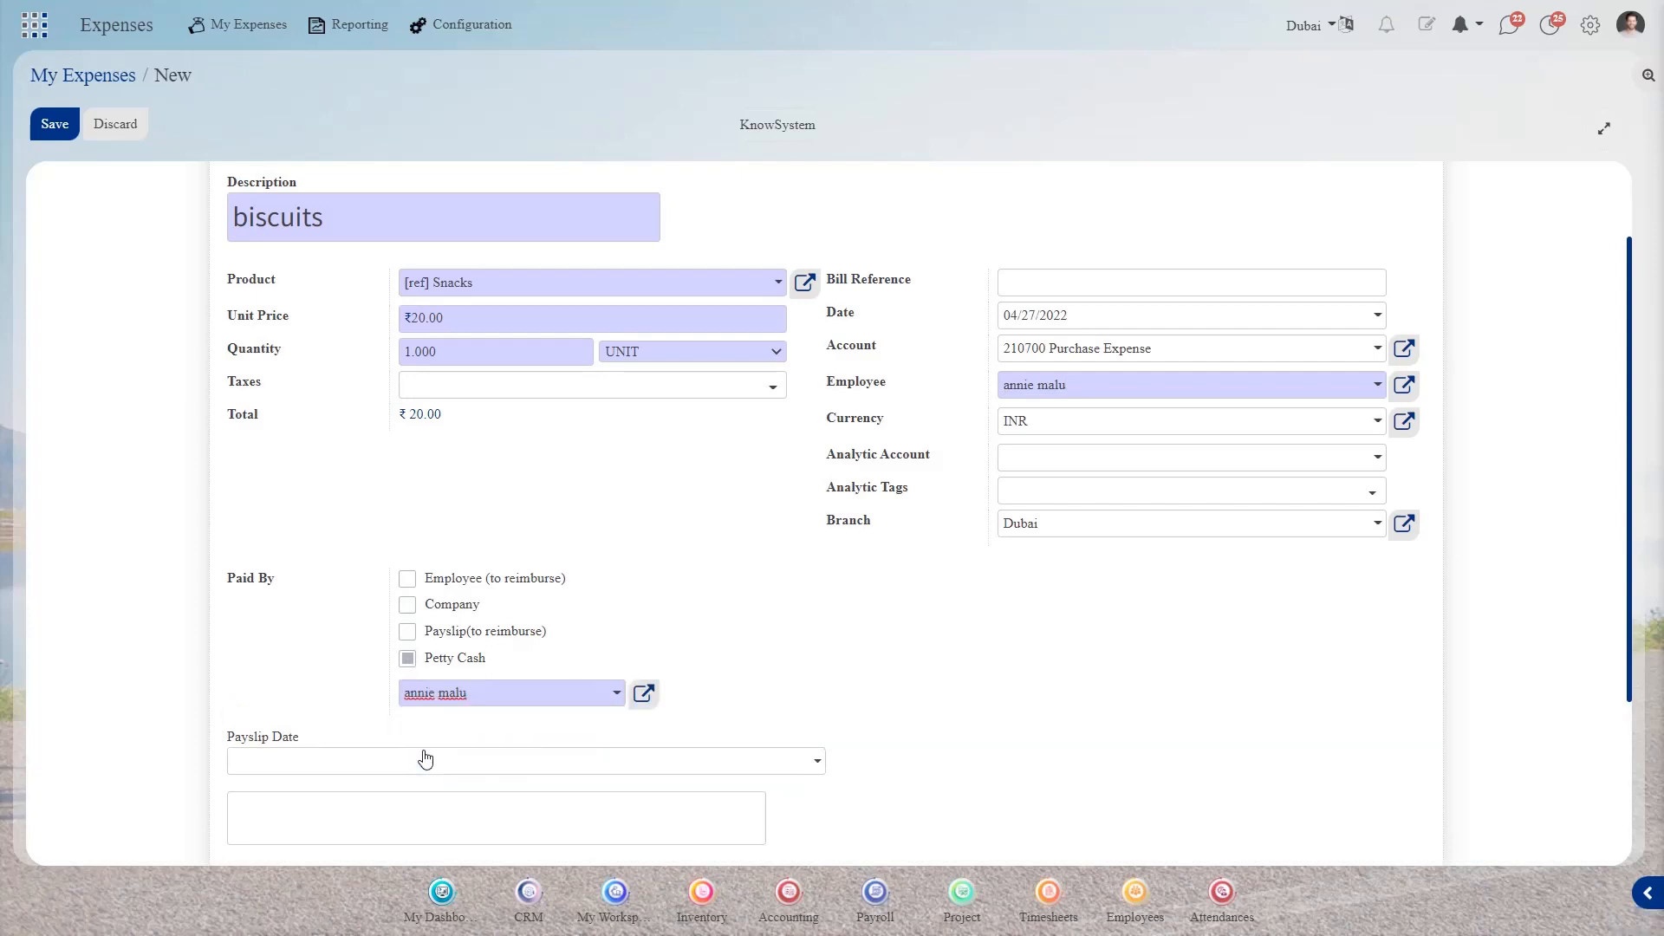
{"action": "scroll", "coordinate": [223, 525], "scroll_direction": "up", "scroll_amount": 3}
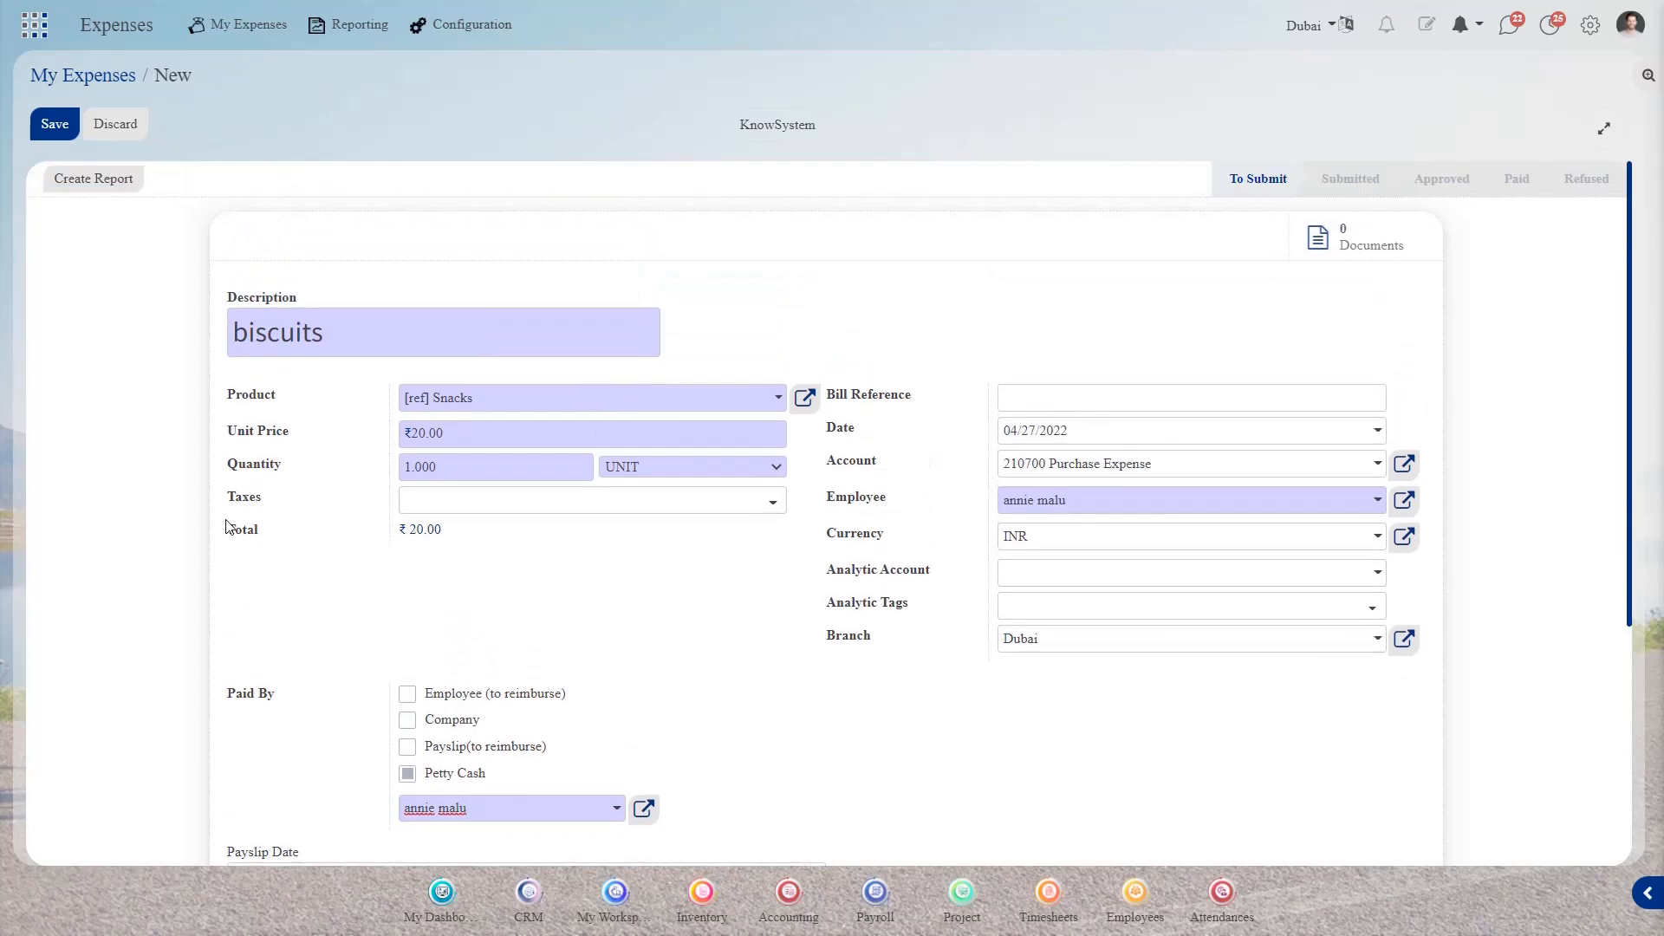
Save the biscuits expense, create its expense report and submit it to the manager.
{"action": "left_click", "coordinate": [54, 123]}
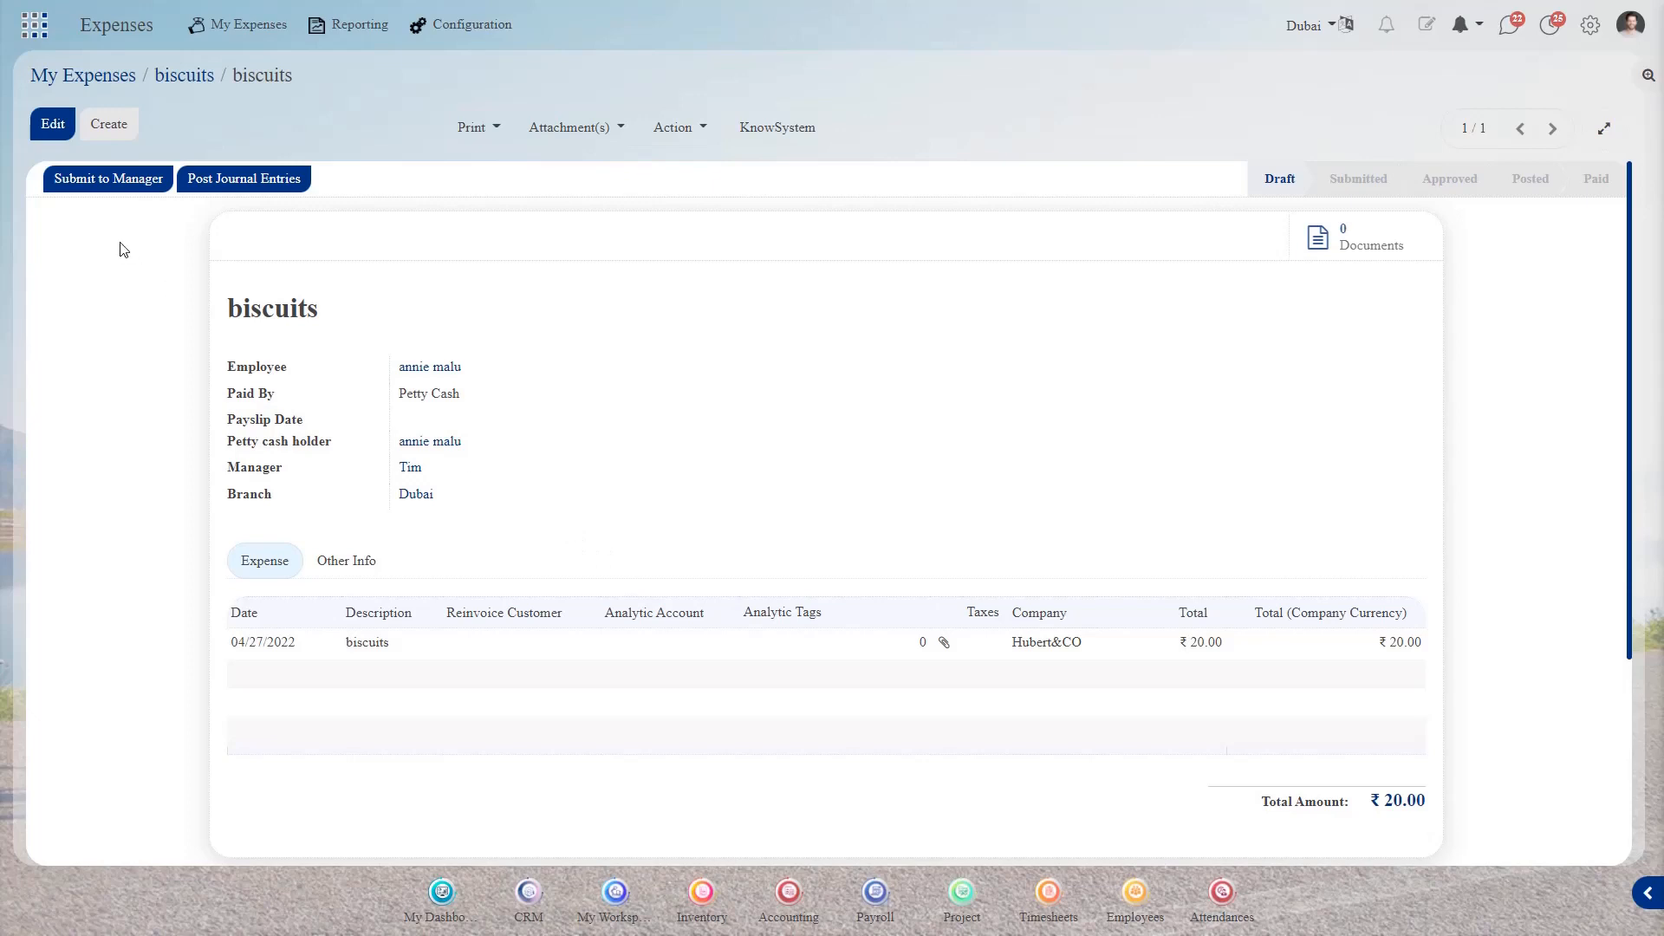
{"action": "left_click", "coordinate": [117, 183]}
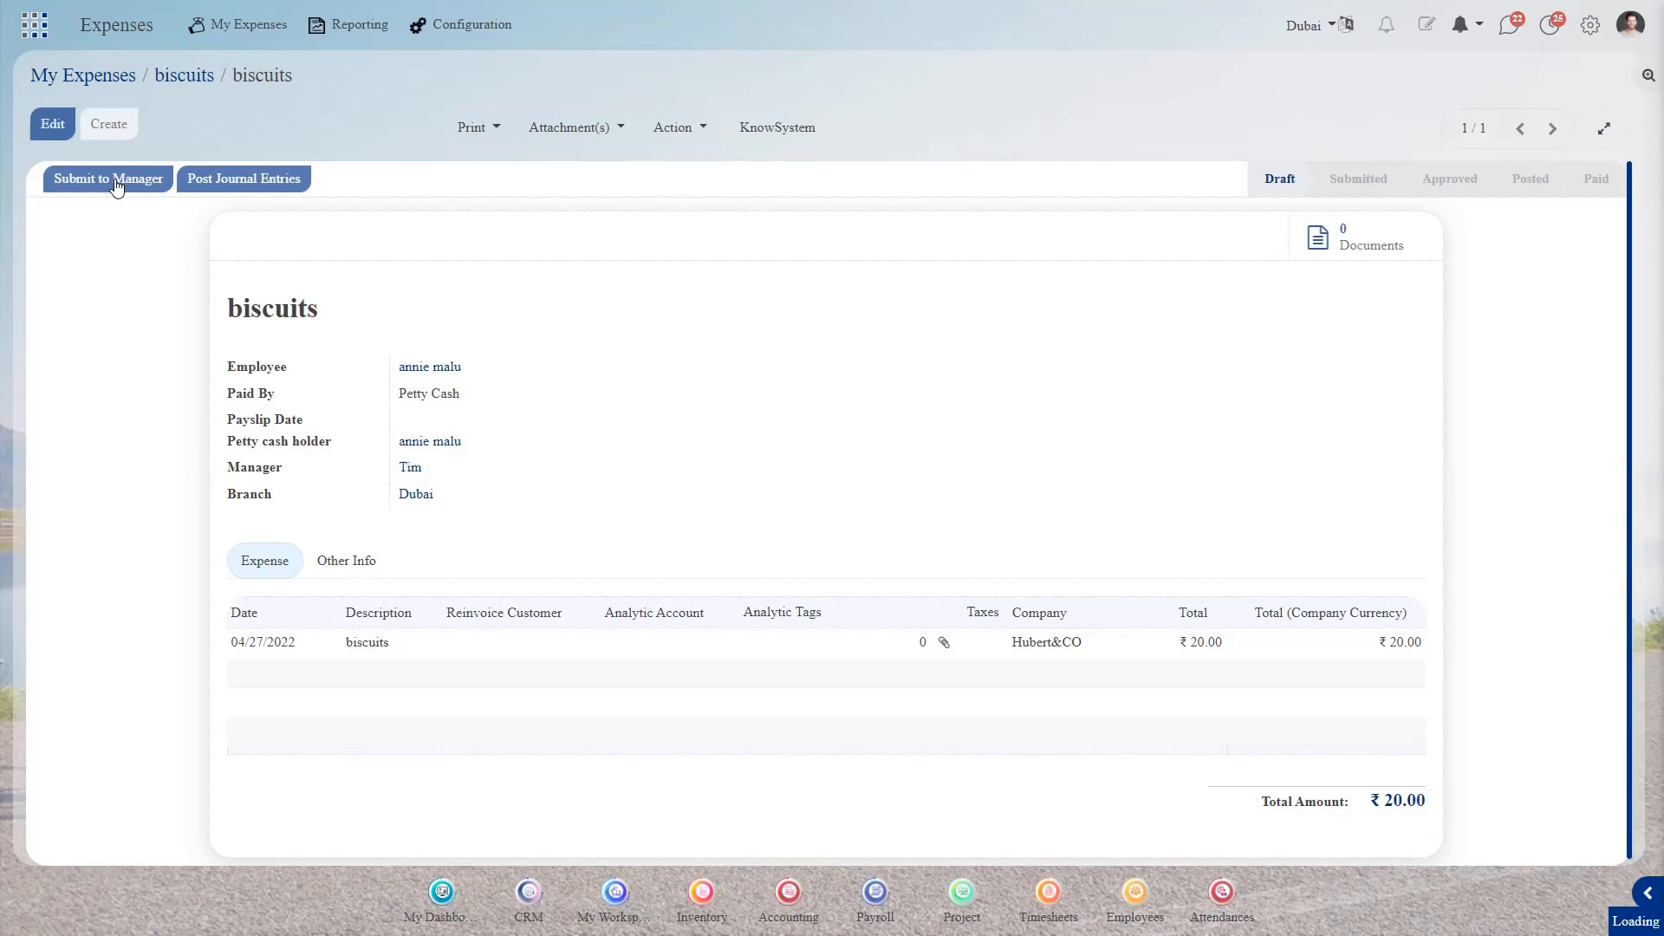
{"action": "left_click", "coordinate": [117, 184]}
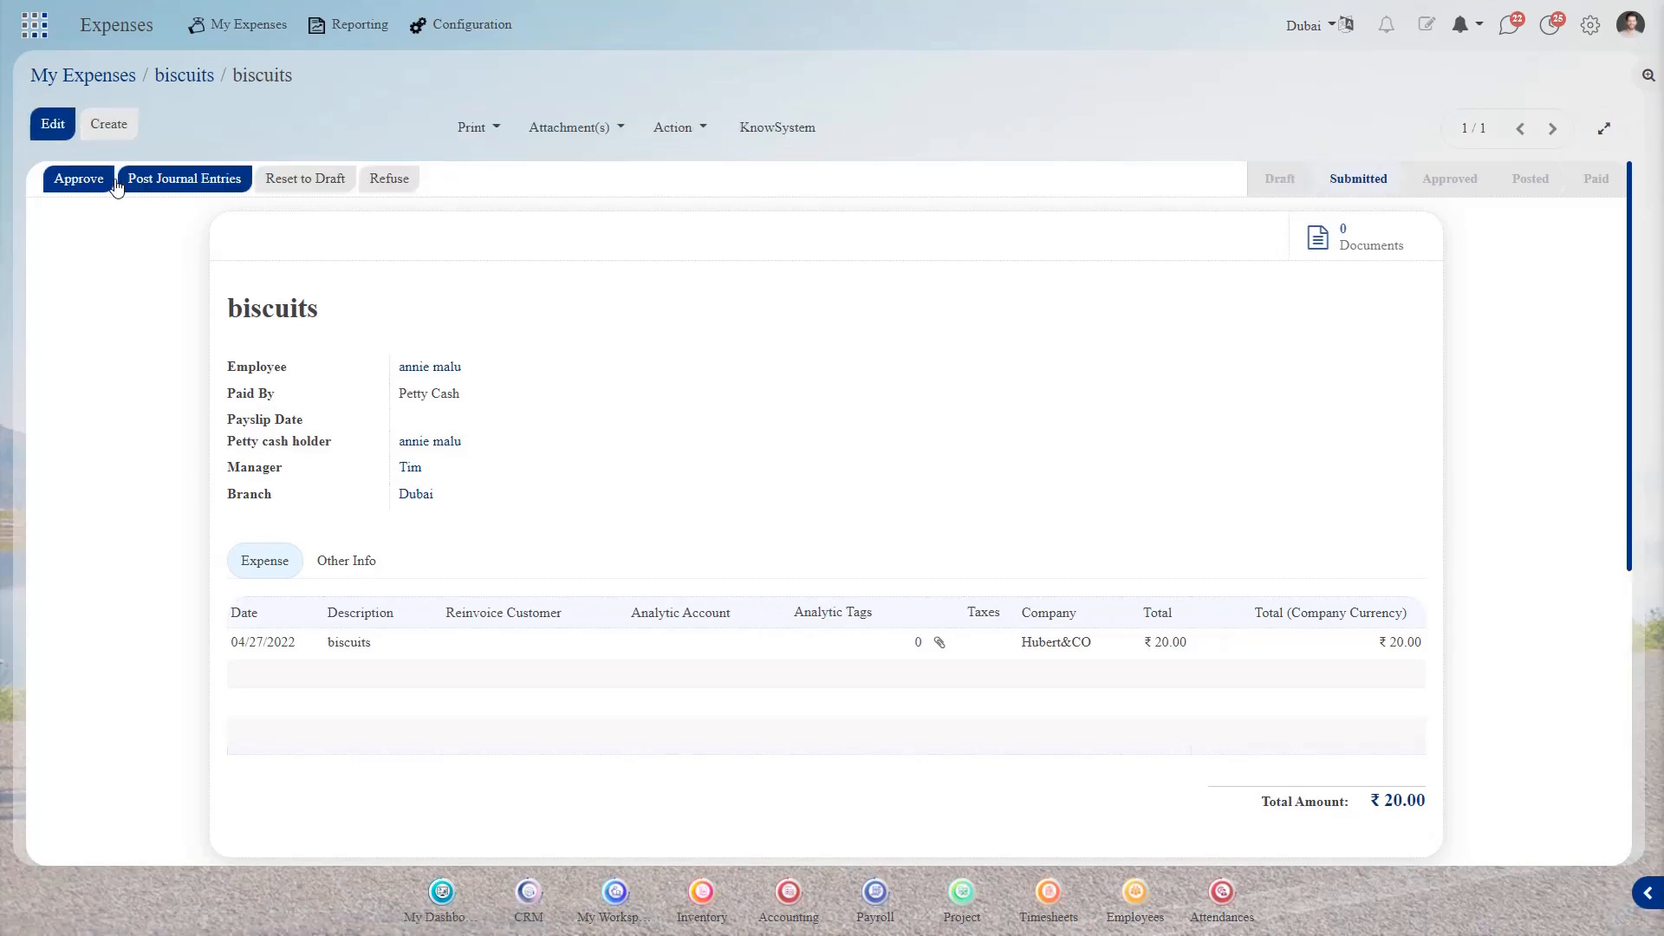
Approve the biscuits expense report and post its journal entries, and view the related journal entry.
{"action": "left_click", "coordinate": [95, 183]}
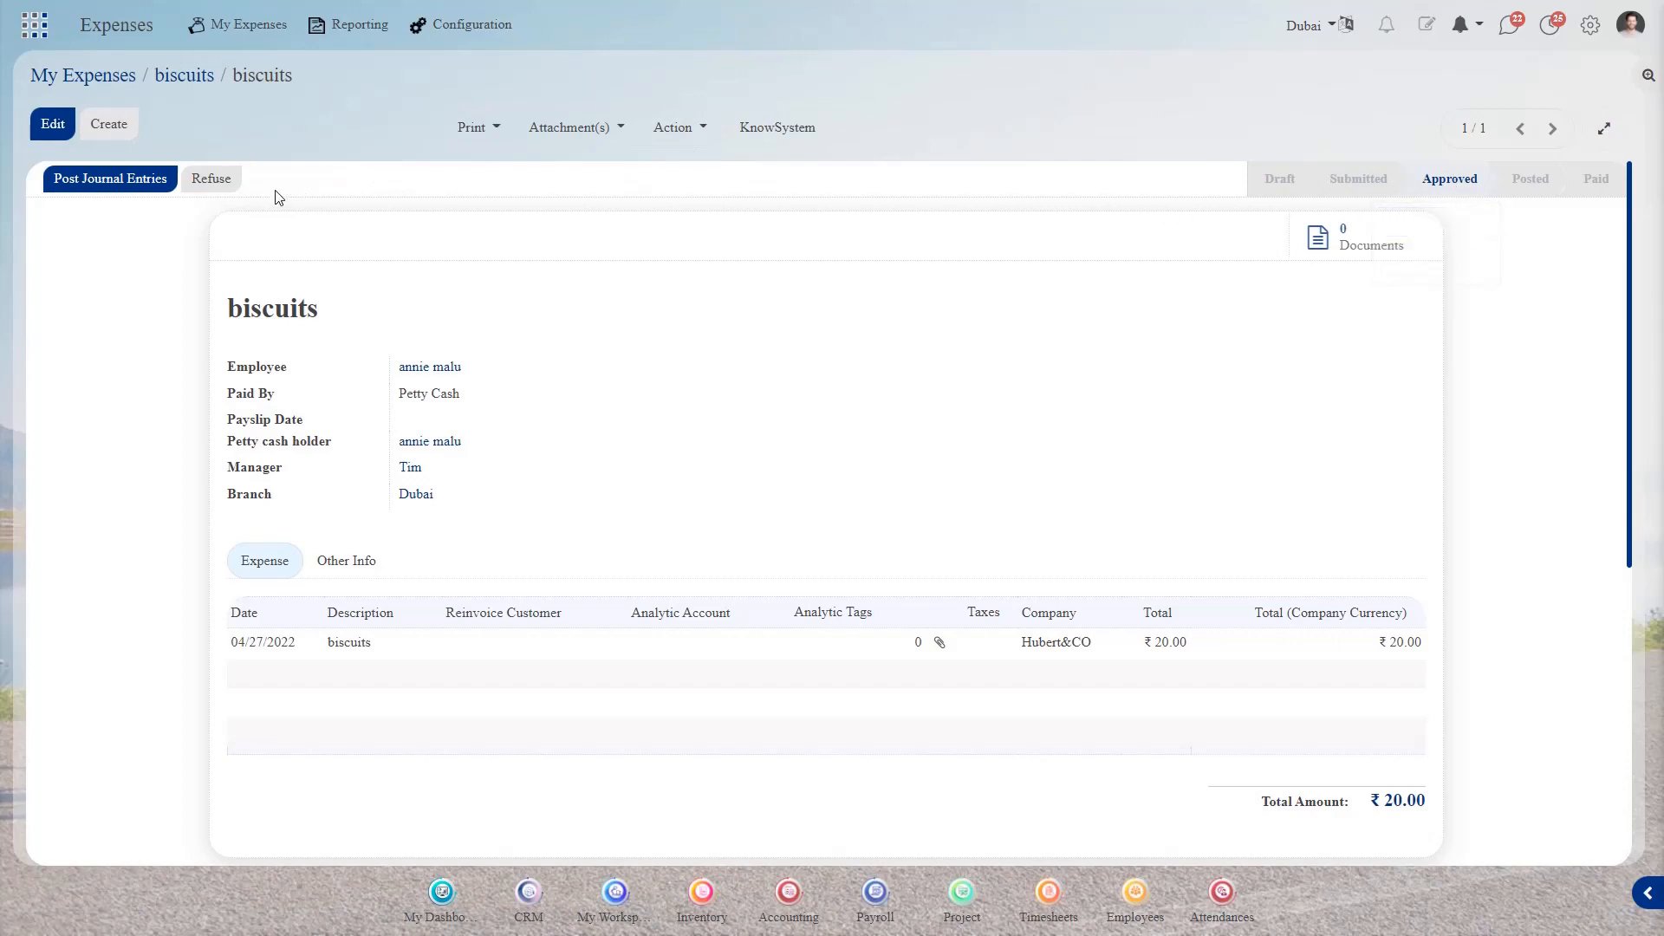
{"action": "left_click", "coordinate": [137, 181]}
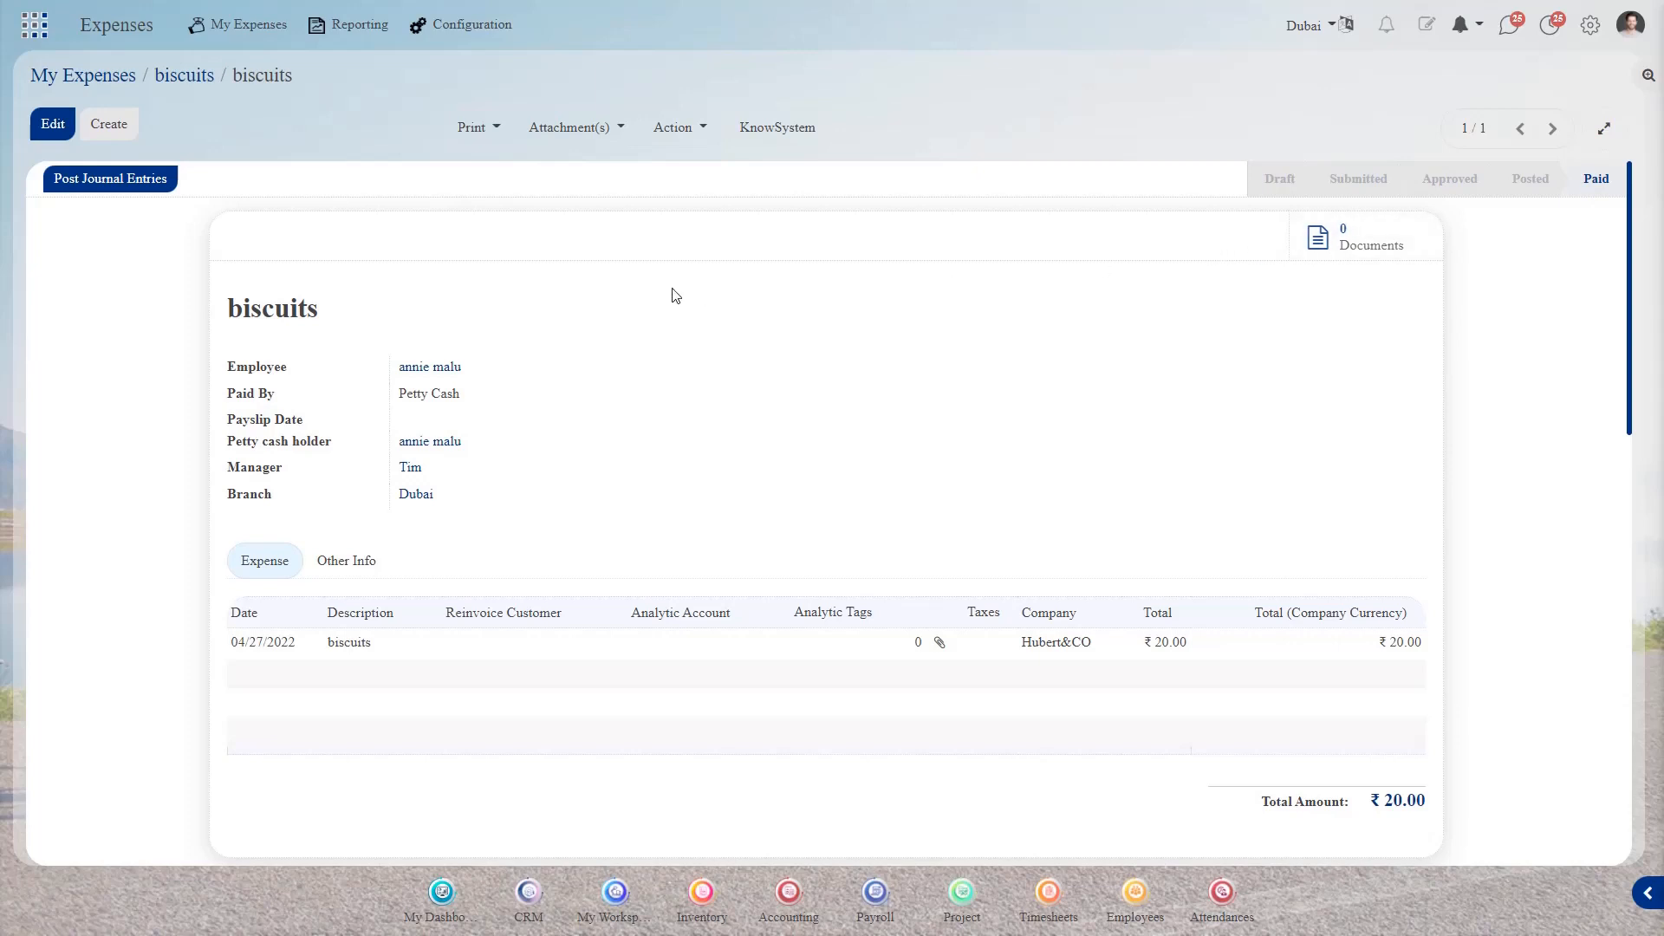
{"action": "left_click", "coordinate": [369, 572]}
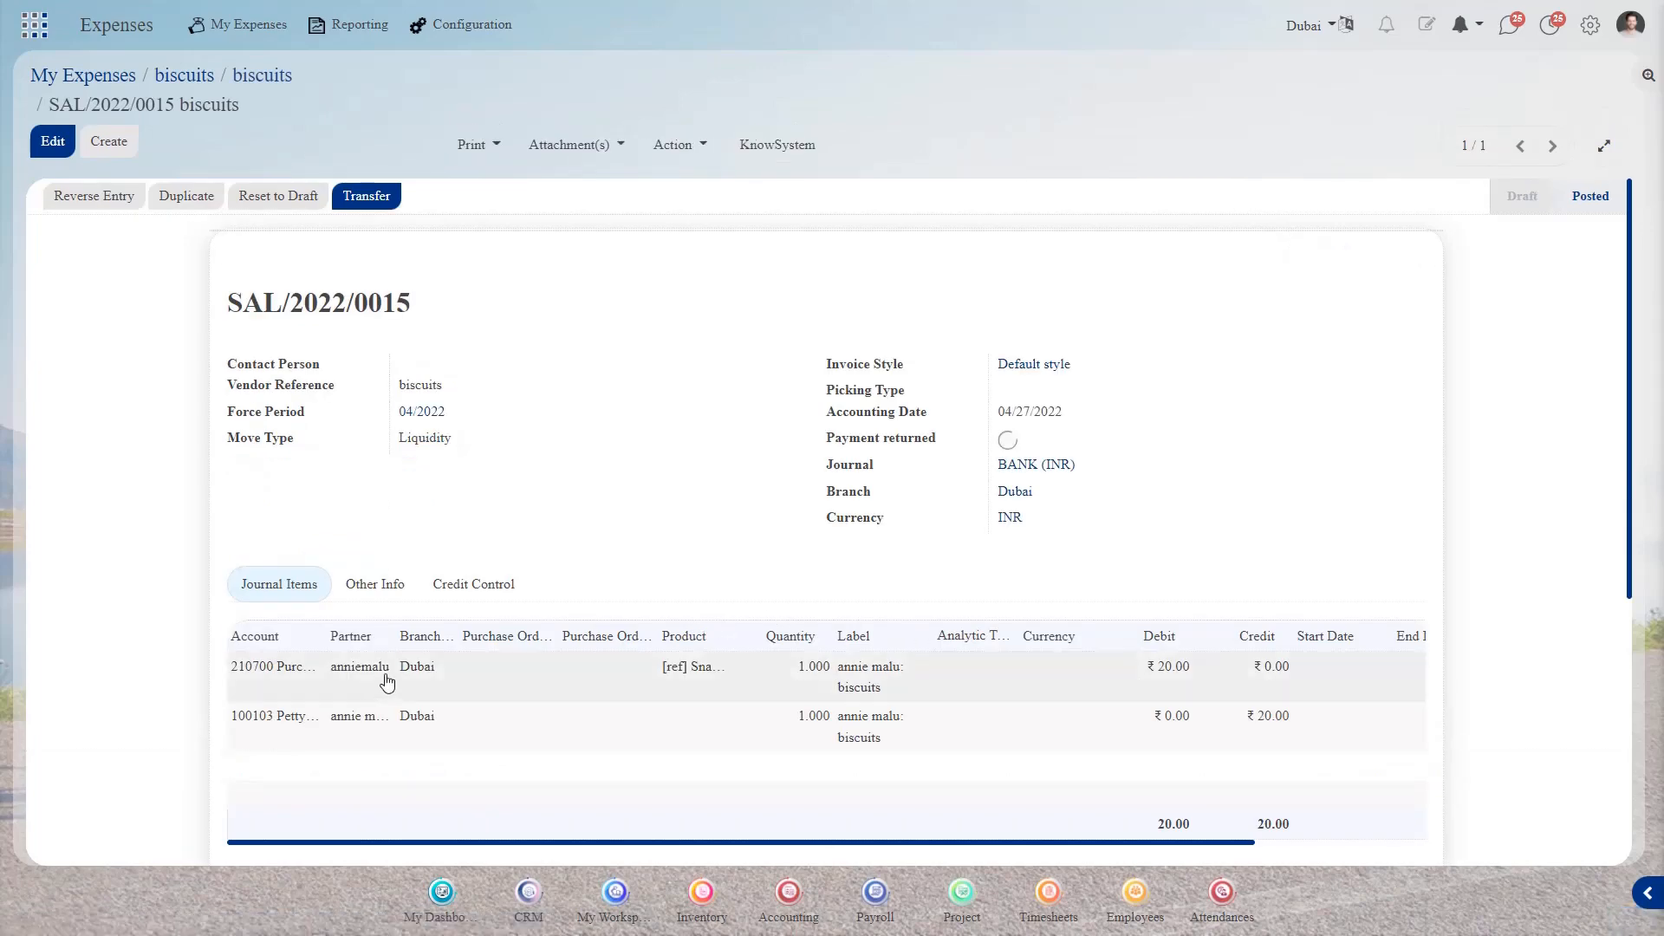
{"action": "left_click", "coordinate": [83, 76]}
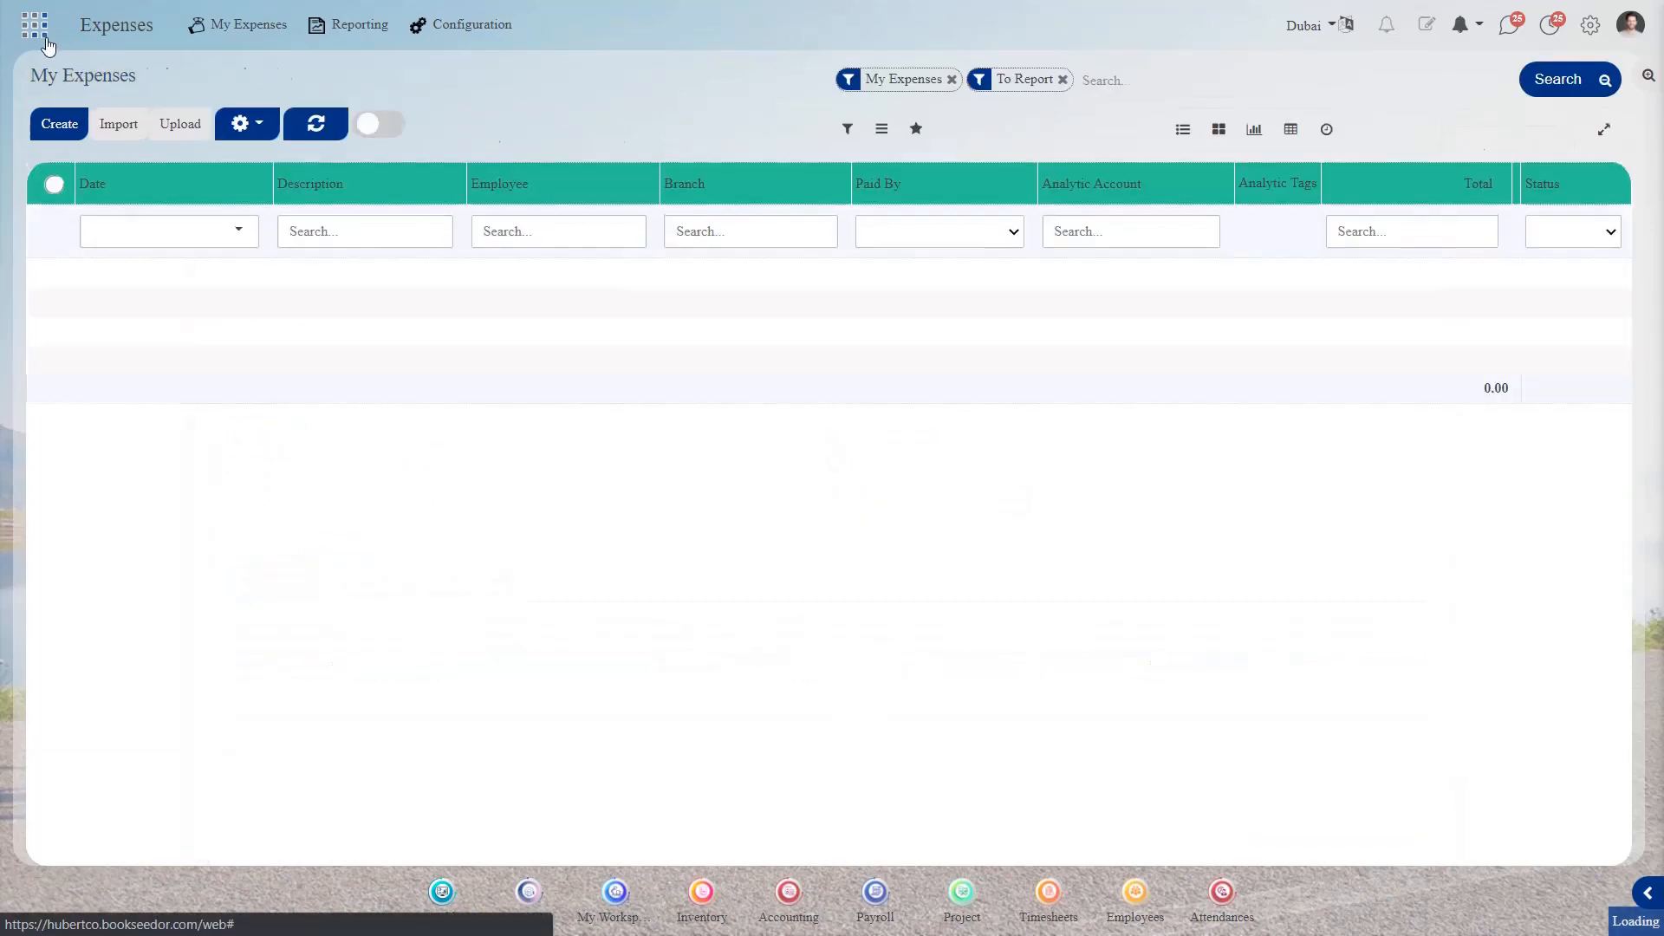
Switch from Expenses to the Accounting module through the application launcher.
{"action": "left_click", "coordinate": [37, 32]}
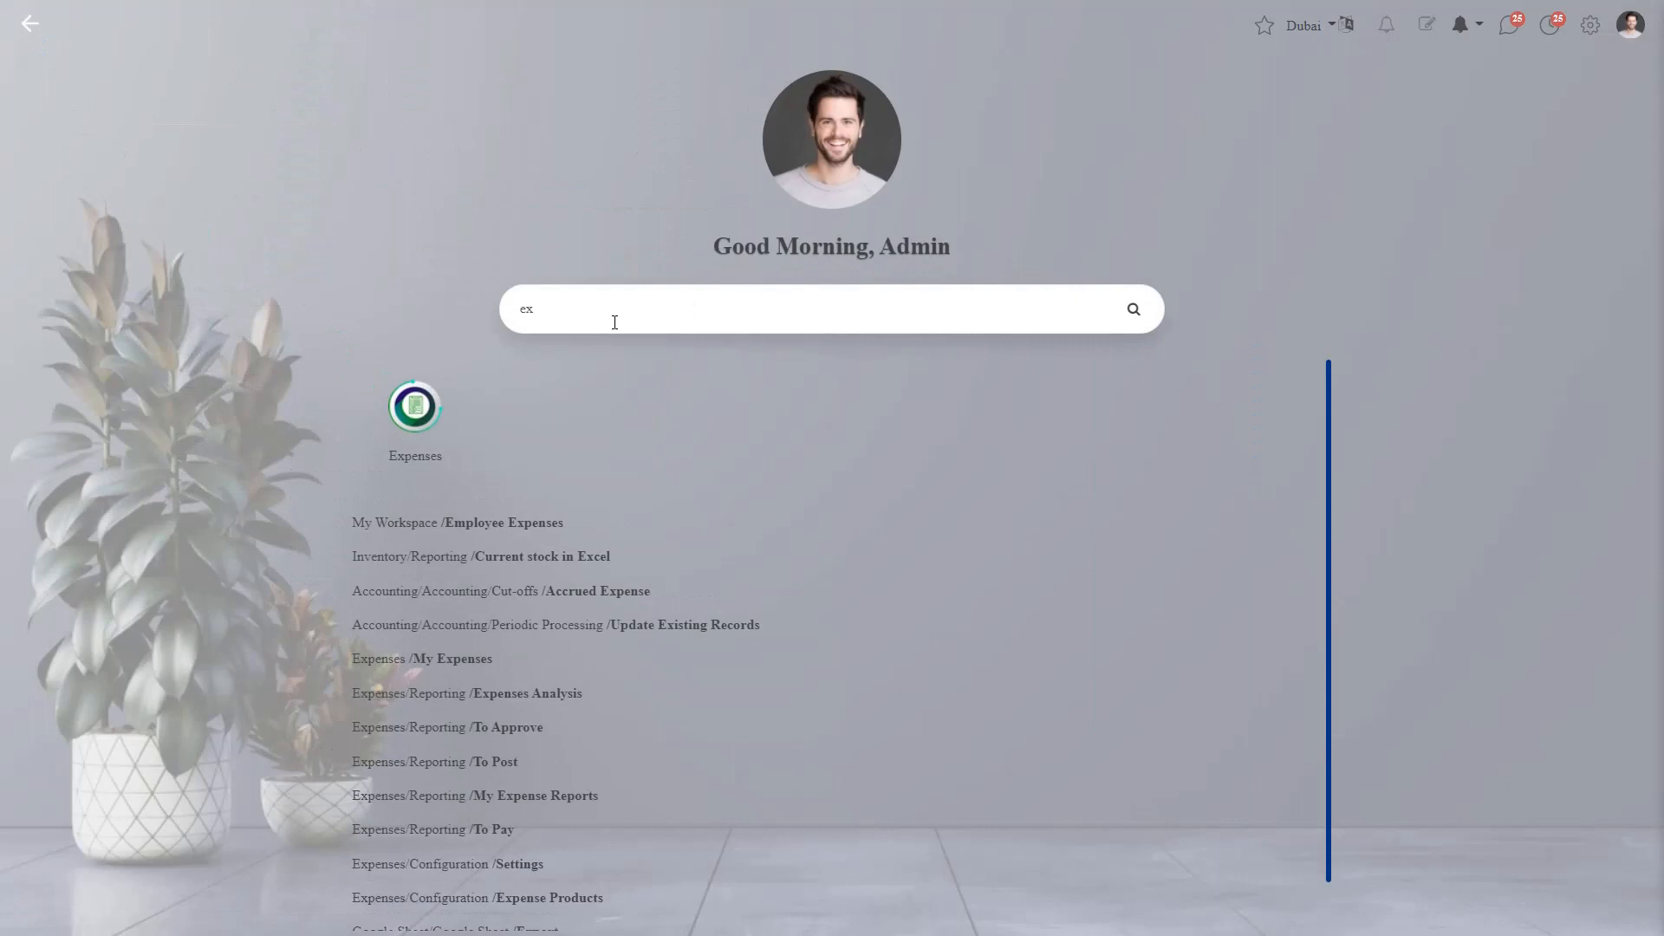
{"action": "key", "text": "BackSpace"}
{"action": "key", "text": "BackSpace"}
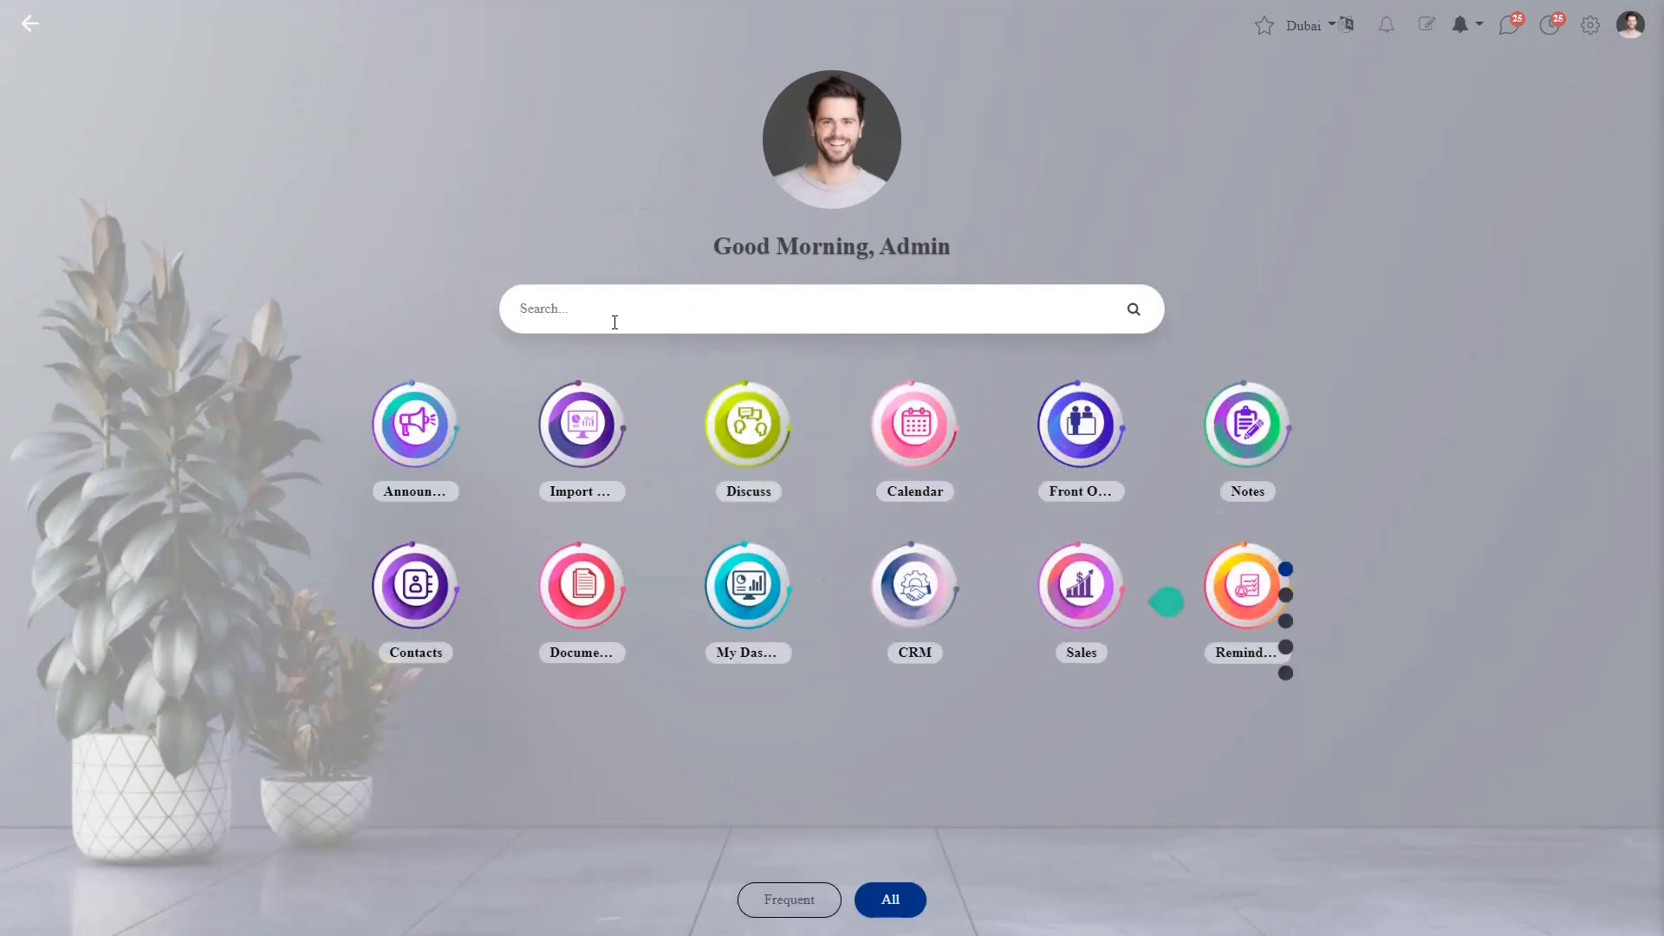
{"action": "type", "text": "acc"}
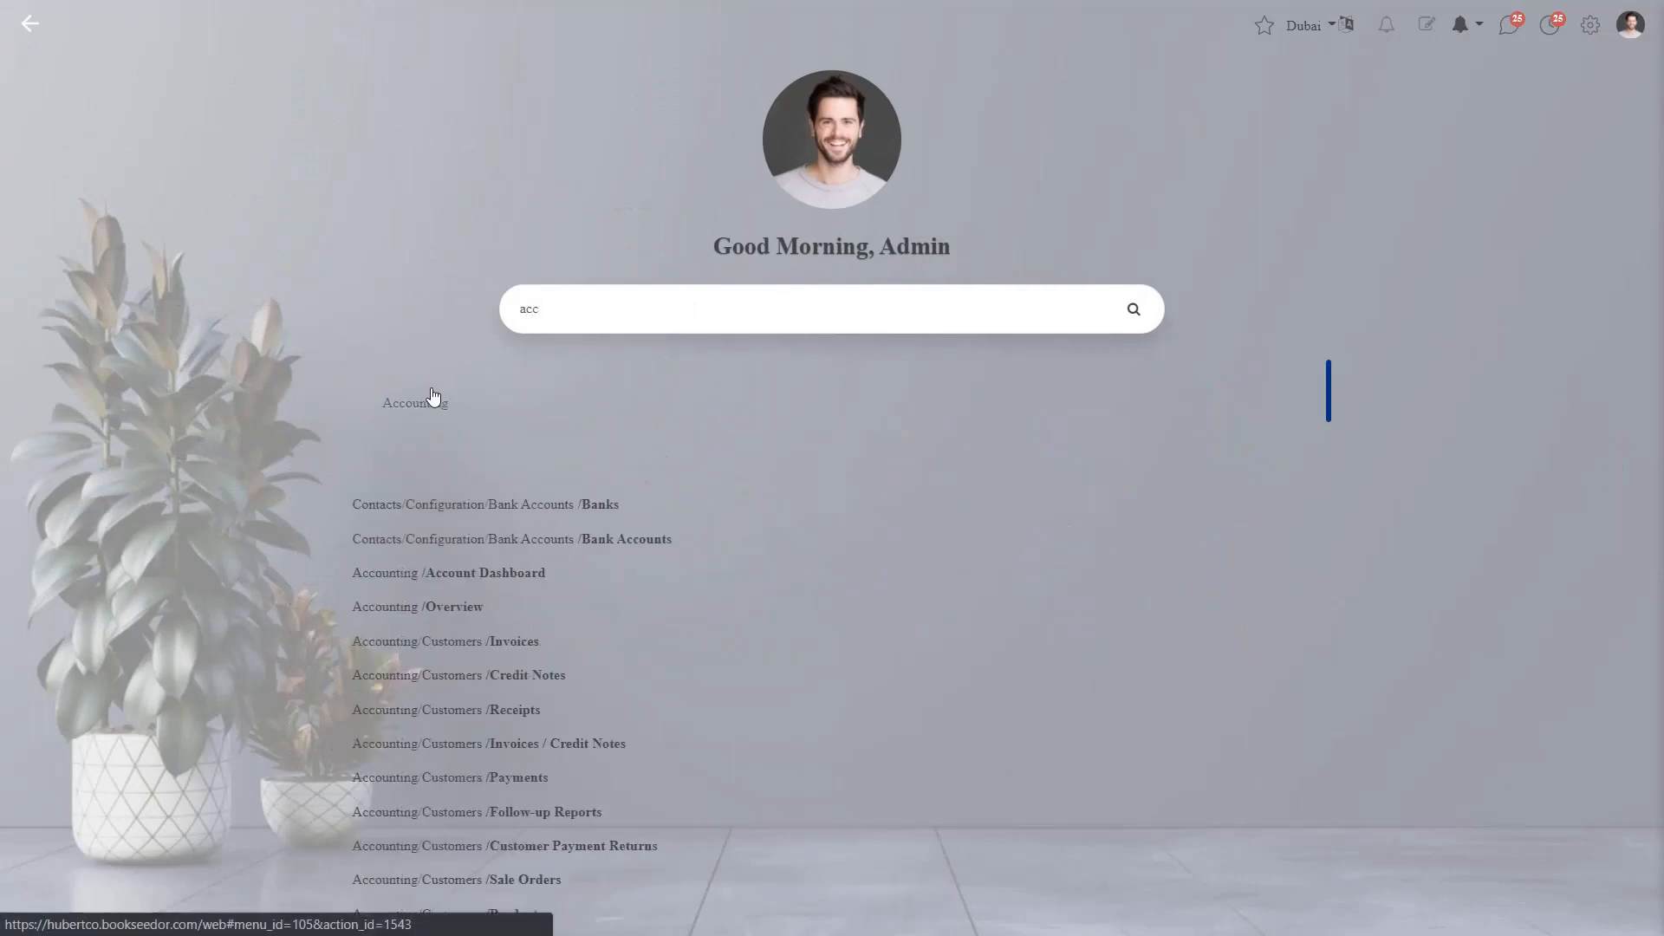
{"action": "left_click", "coordinate": [432, 397]}
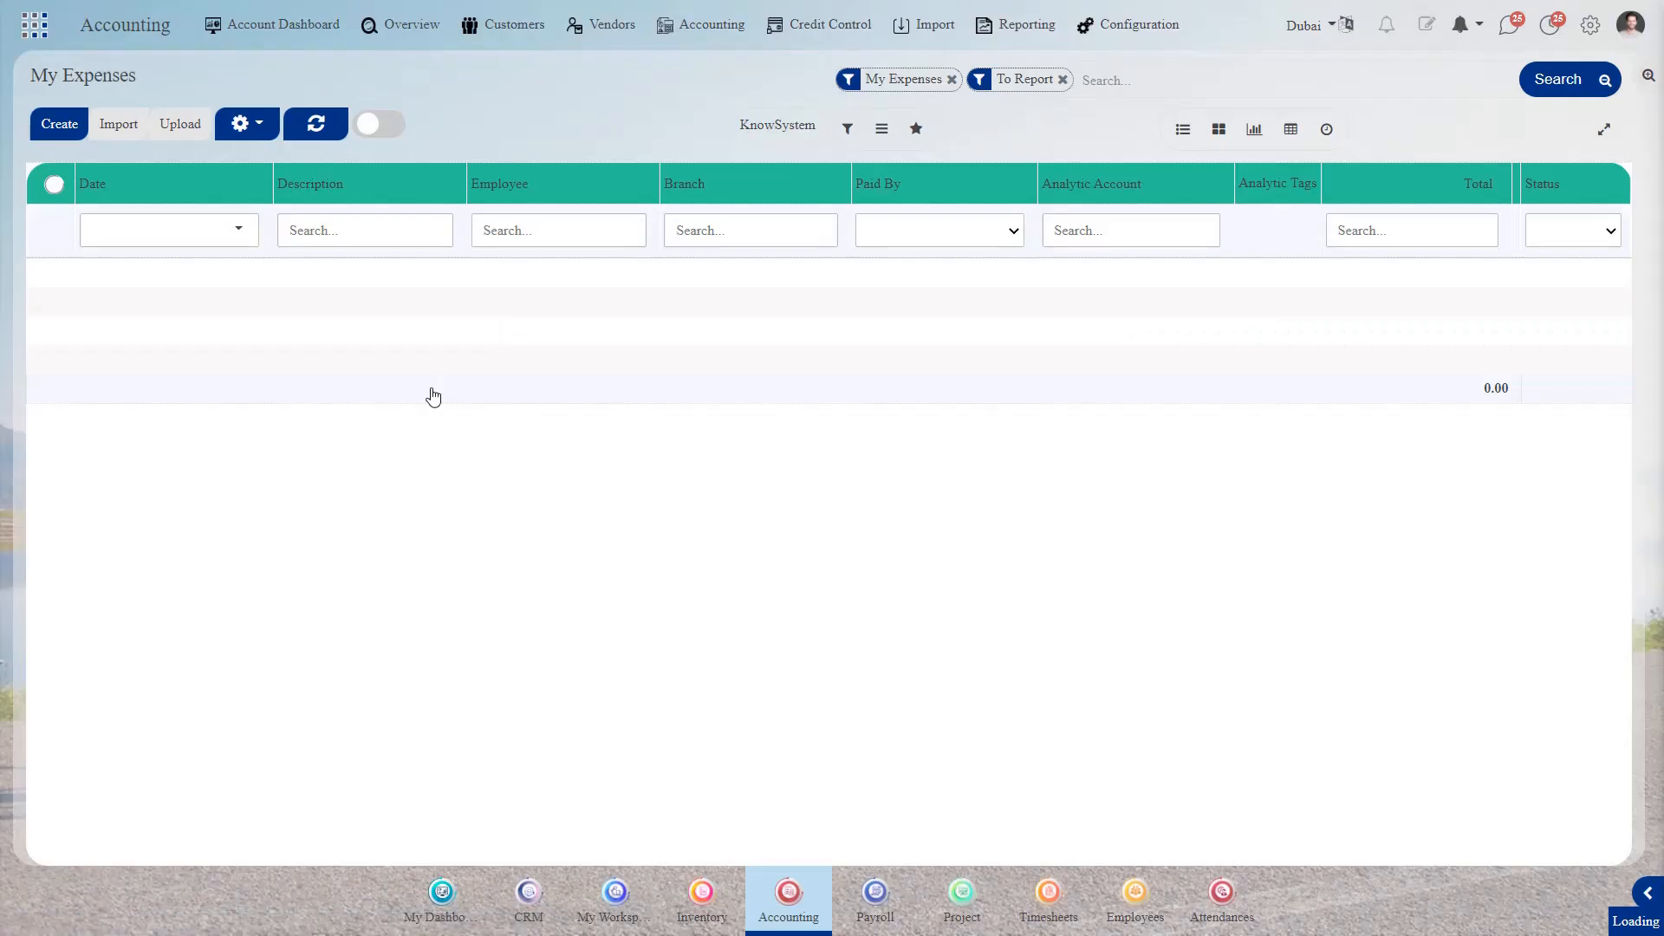
Open the biscuits entry SAL/2022/0015 from the grouped Journal Entries list and examine its debit and credit lines.
{"action": "left_click", "coordinate": [699, 28]}
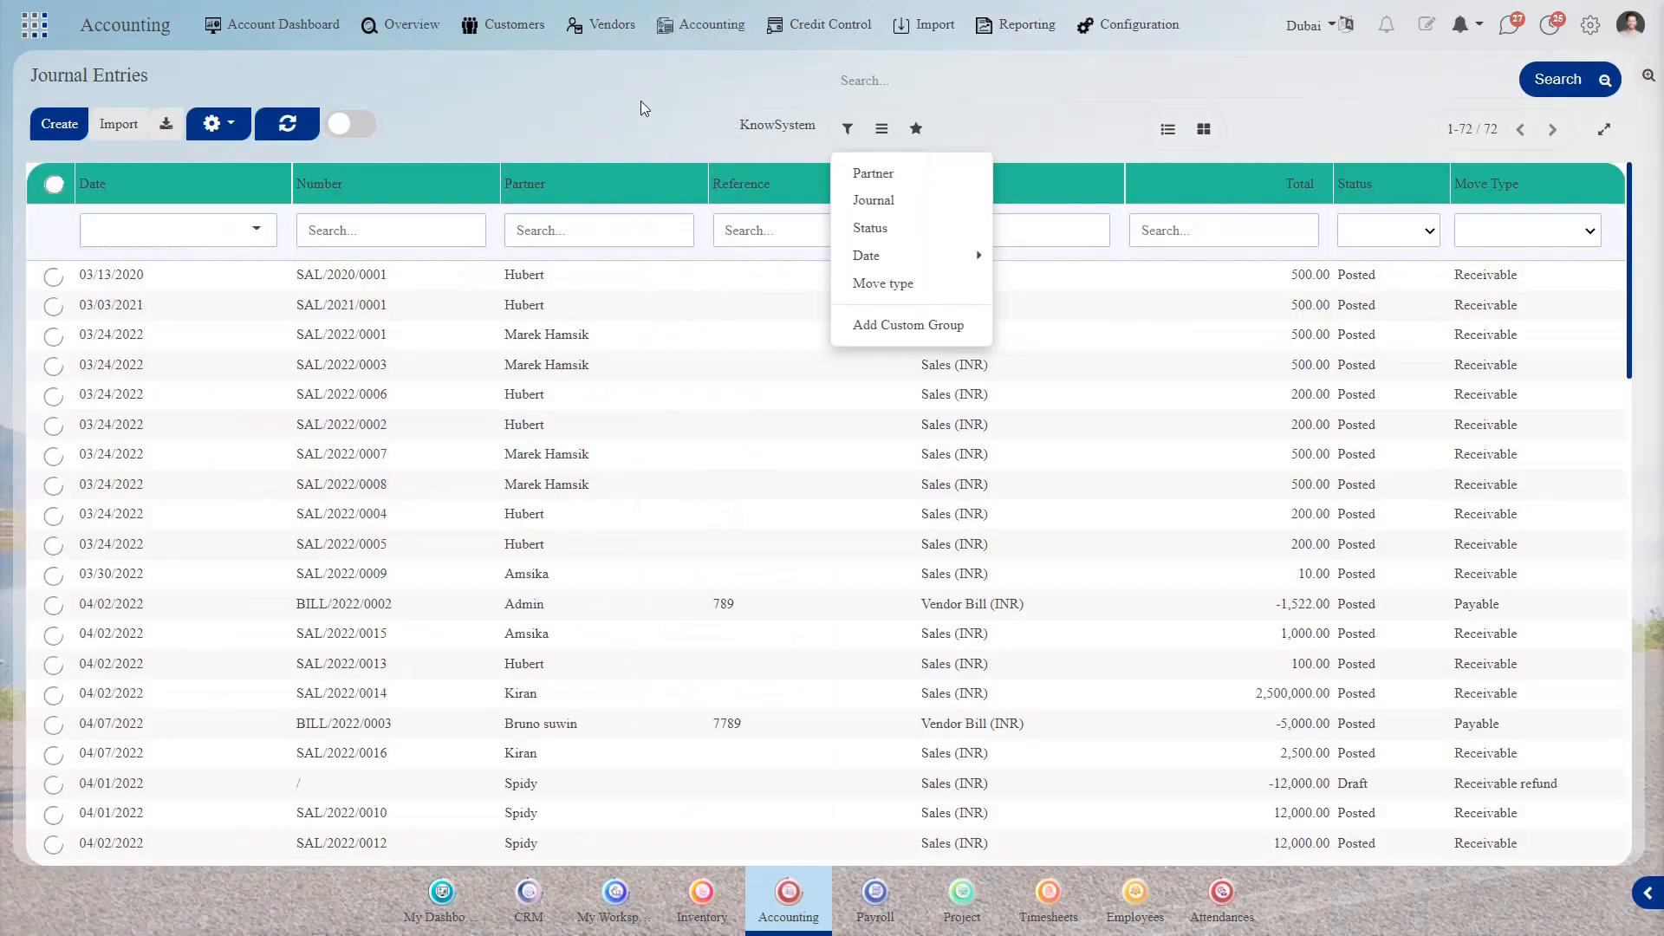
{"action": "left_click", "coordinate": [882, 132]}
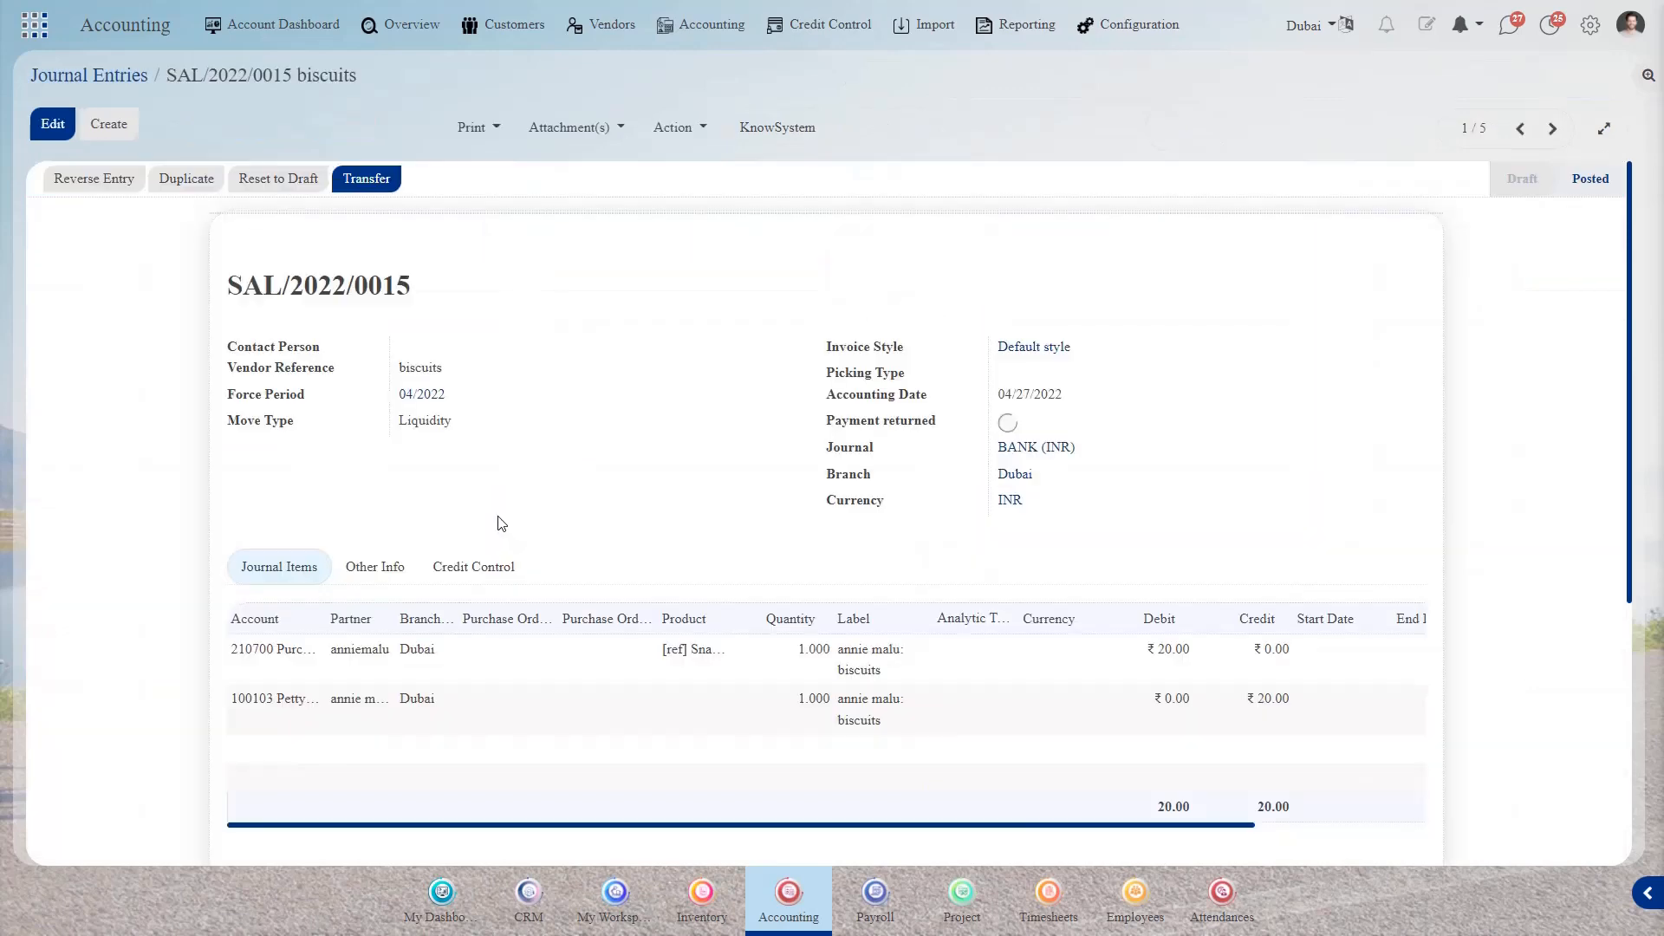
{"action": "scroll", "coordinate": [668, 640], "scroll_direction": "down", "scroll_amount": 2}
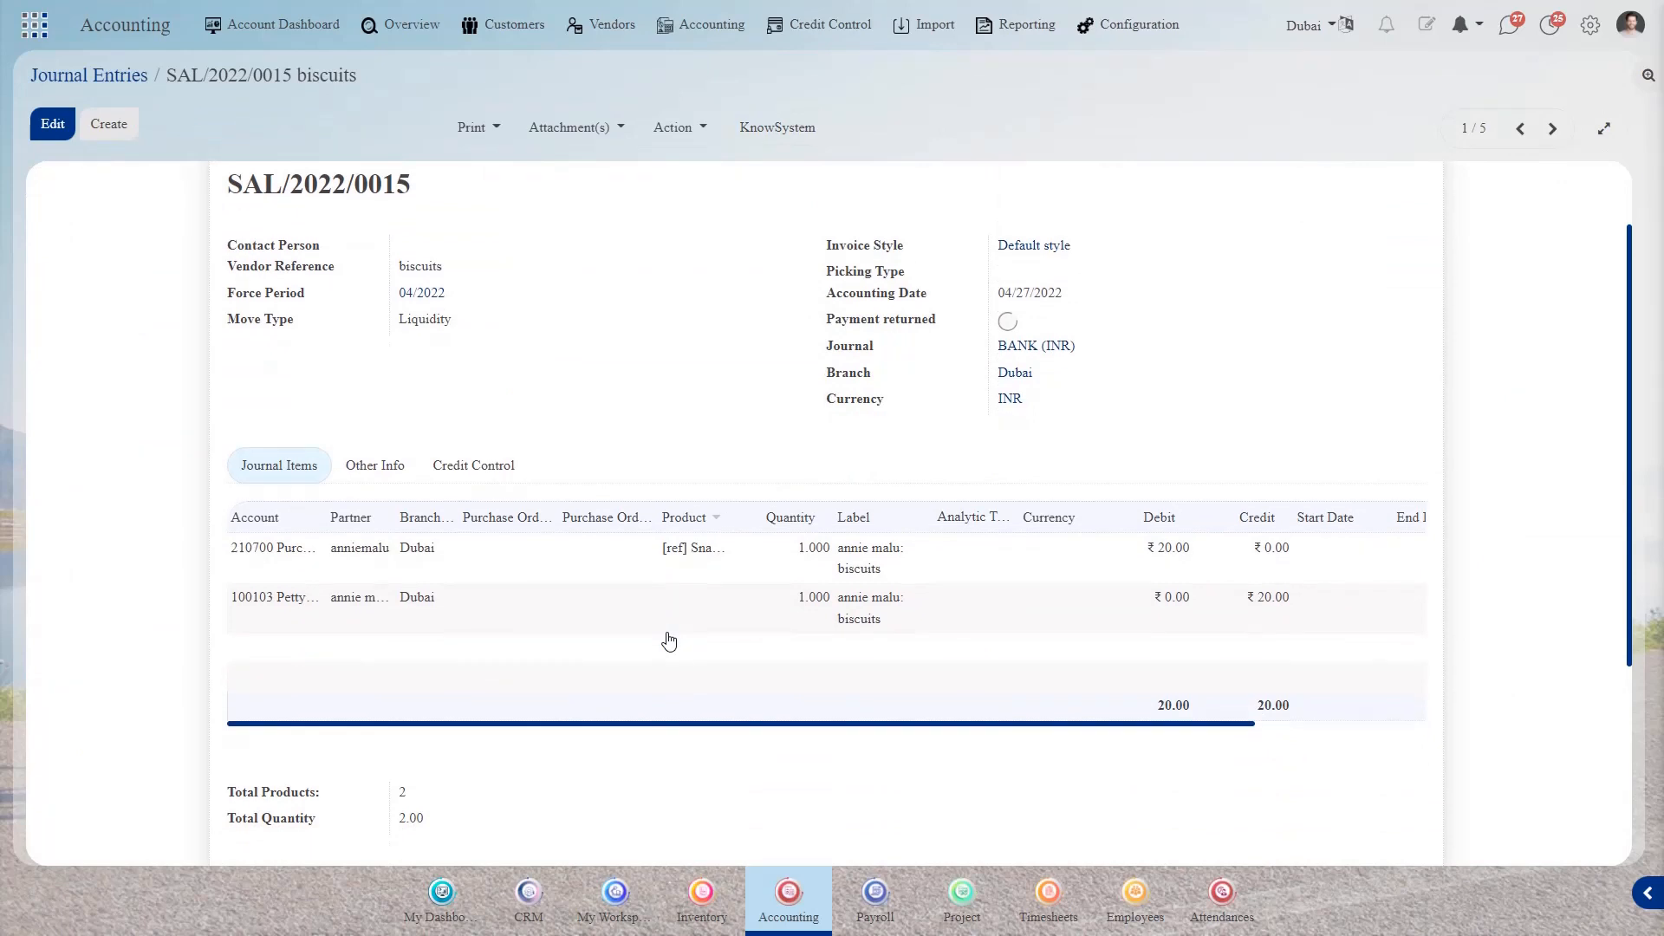
{"action": "scroll", "coordinate": [668, 639], "scroll_direction": "up", "scroll_amount": 2}
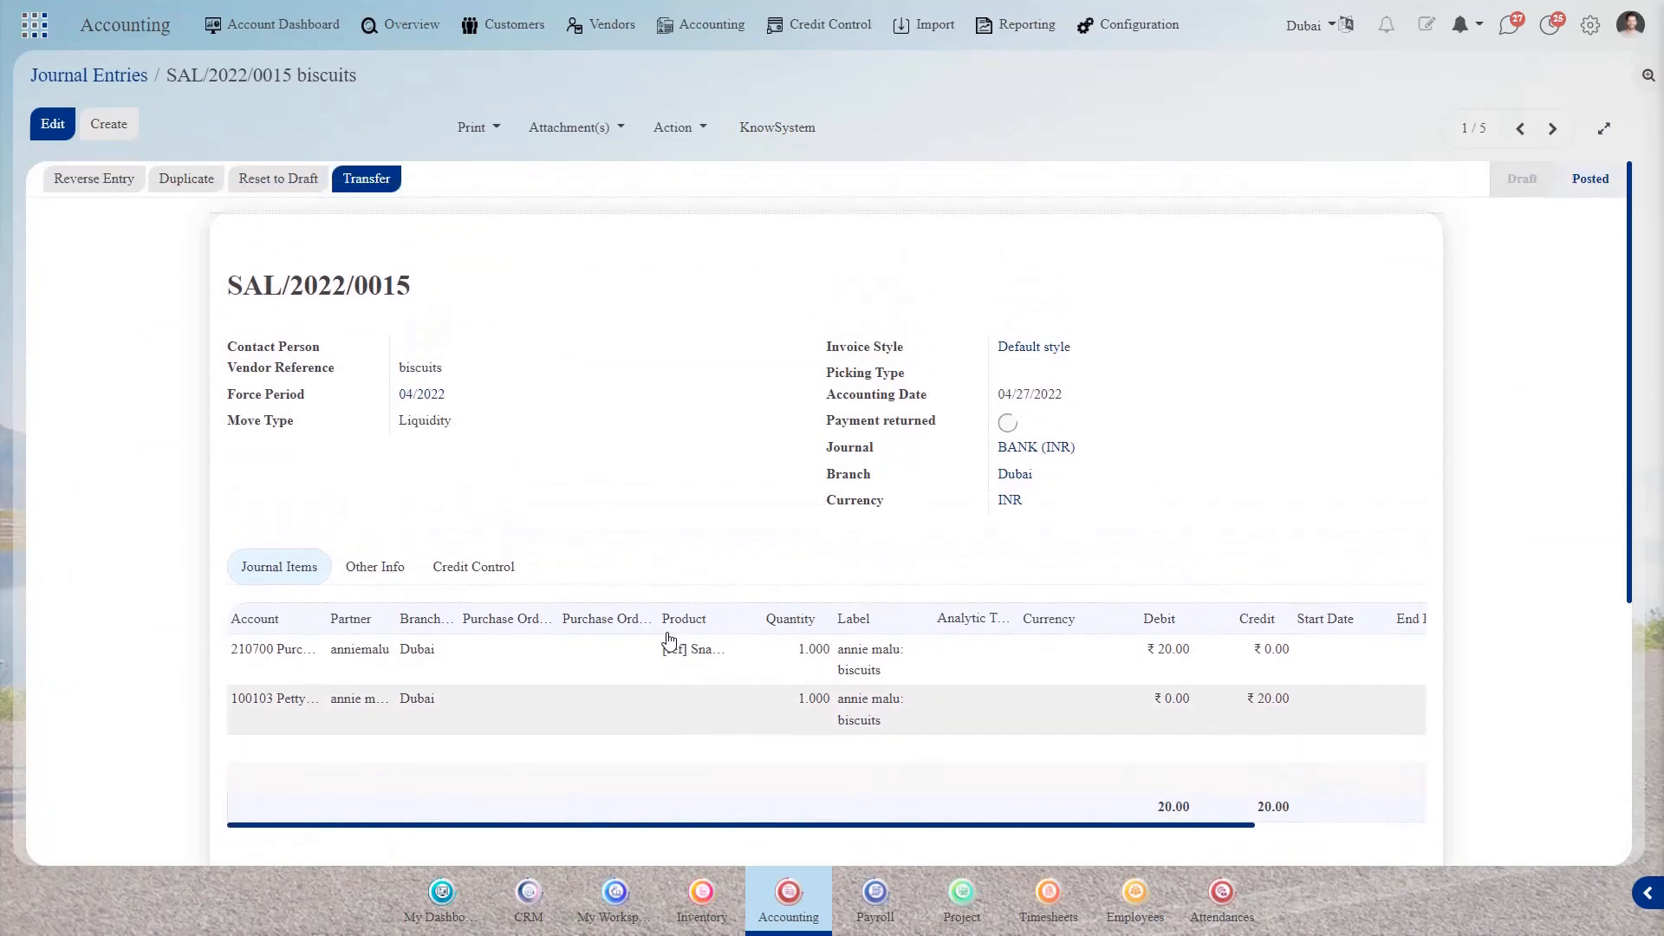
Open the new holder's record in the Petty Cash configuration and check the remaining balance.
{"action": "left_click", "coordinate": [1094, 32]}
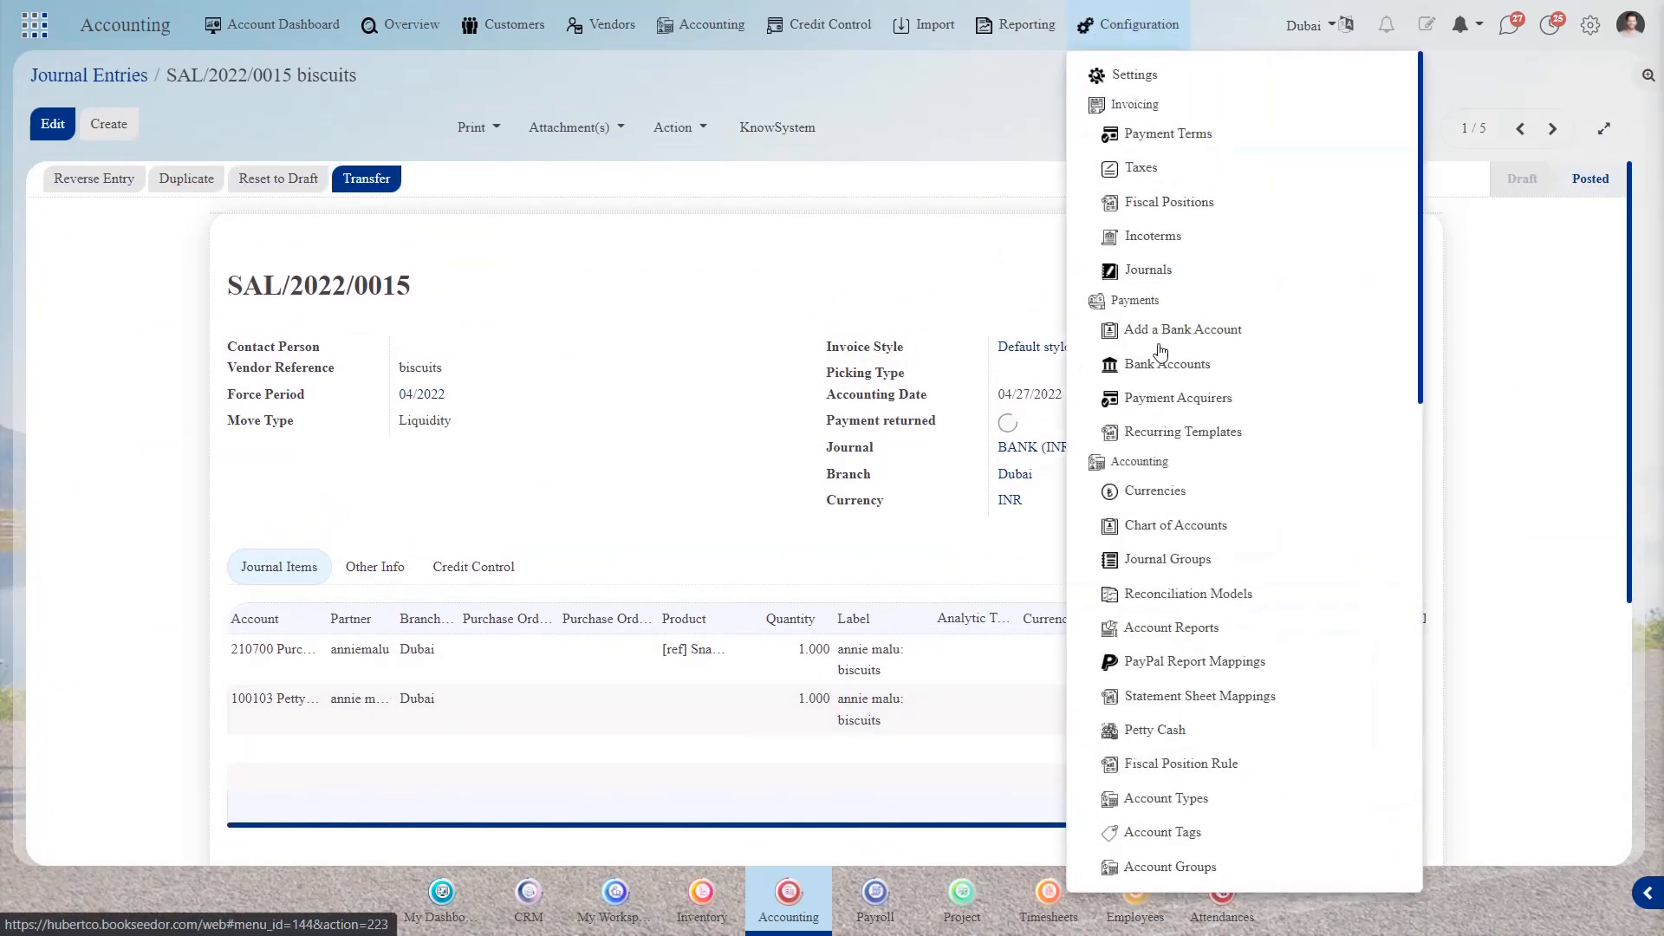
{"action": "left_click", "coordinate": [1224, 746]}
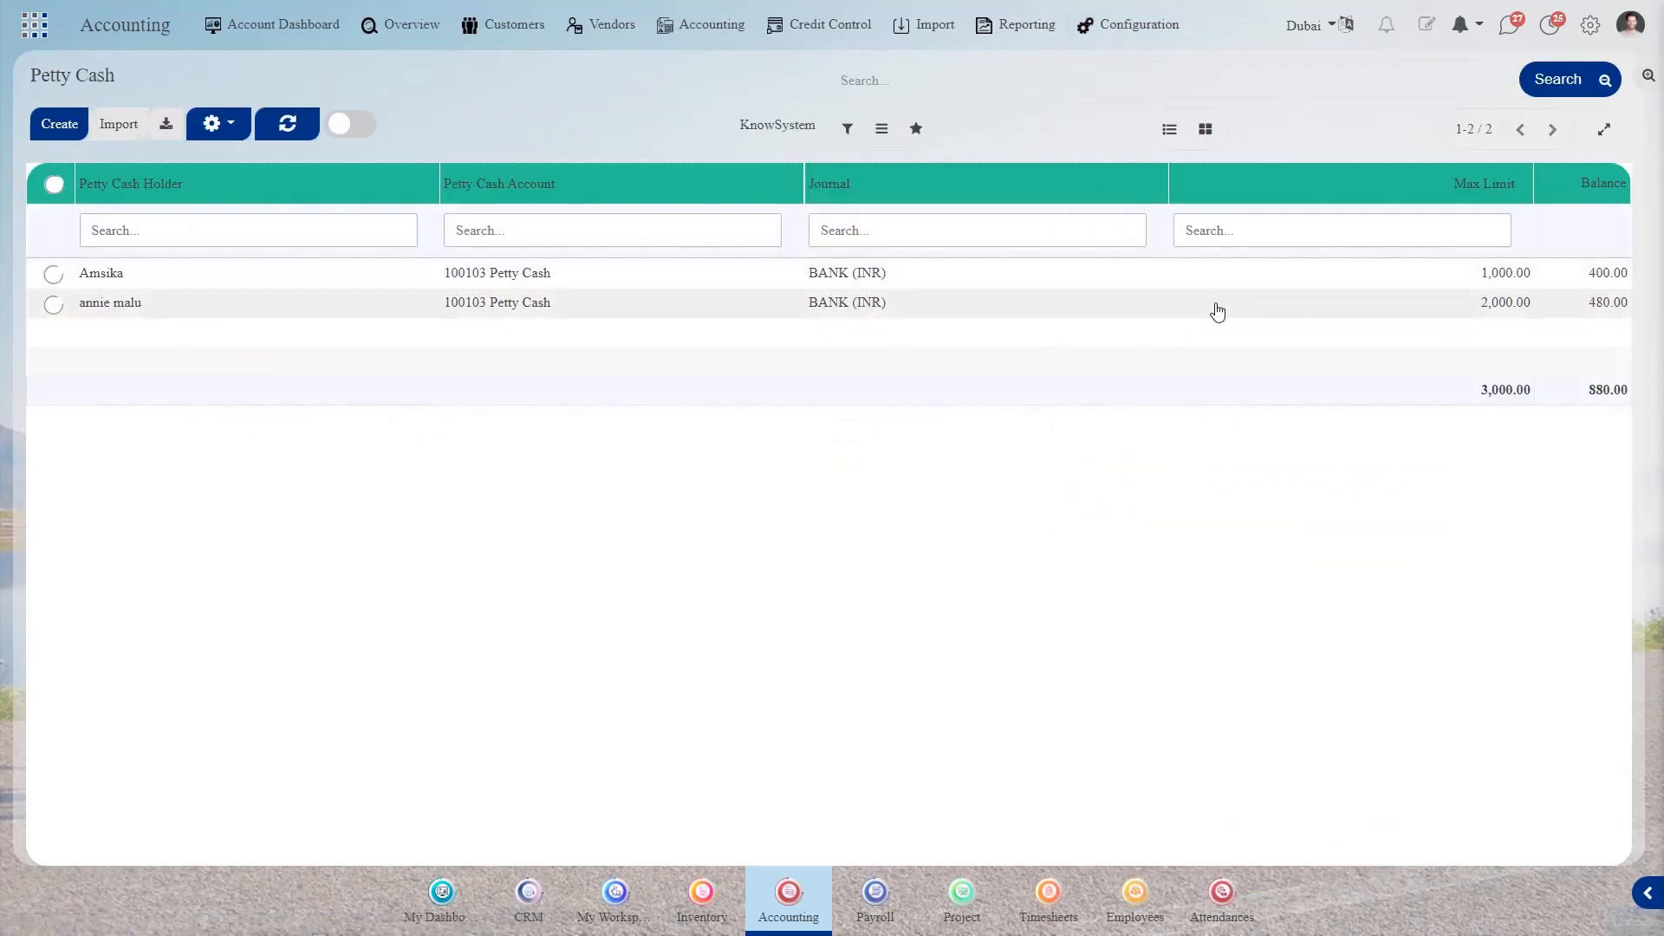
{"action": "left_click", "coordinate": [1215, 310]}
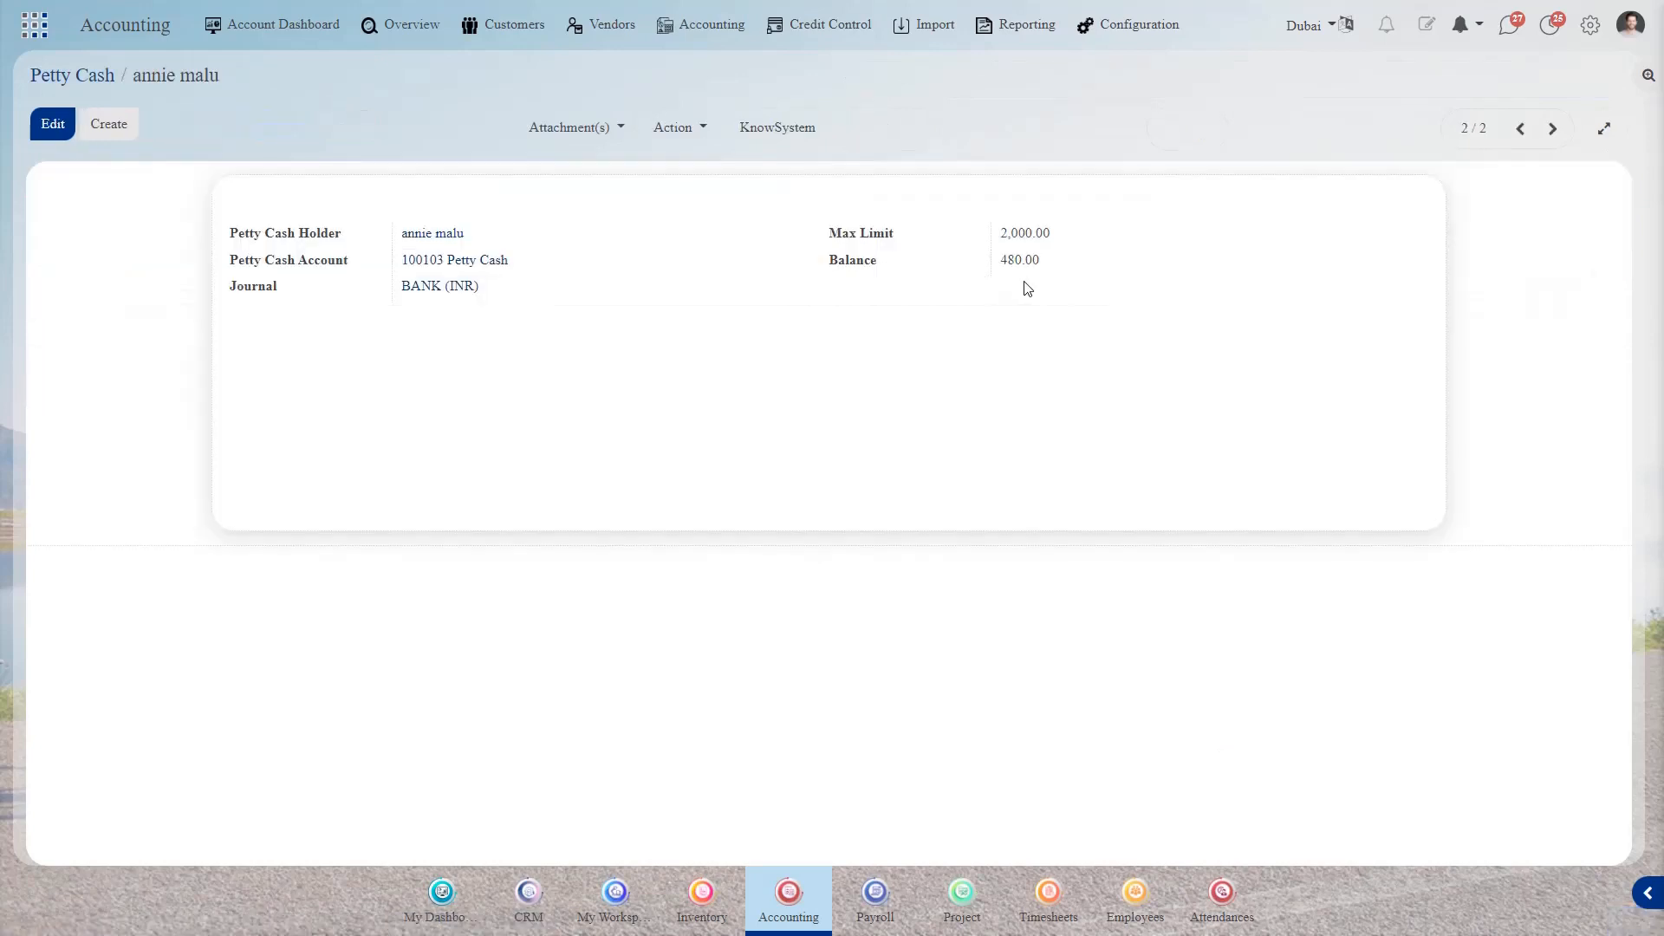
Switch from Accounting to the Expenses module and open the Expenses Analysis report.
{"action": "type", "text": "exp"}
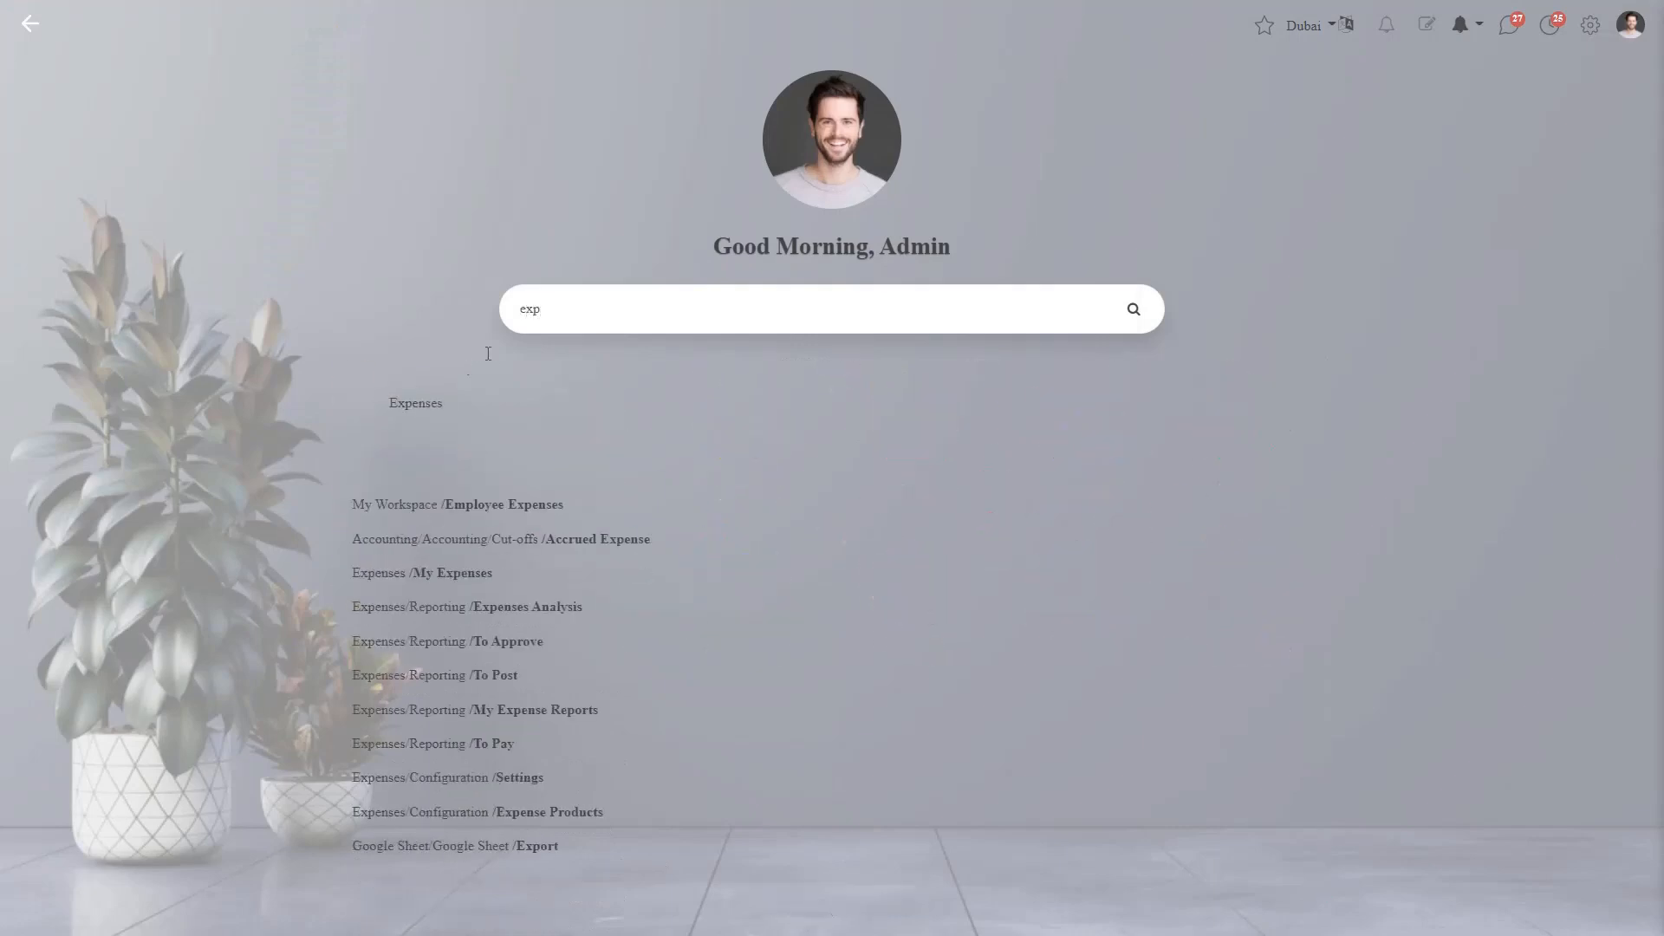
{"action": "left_click", "coordinate": [438, 401]}
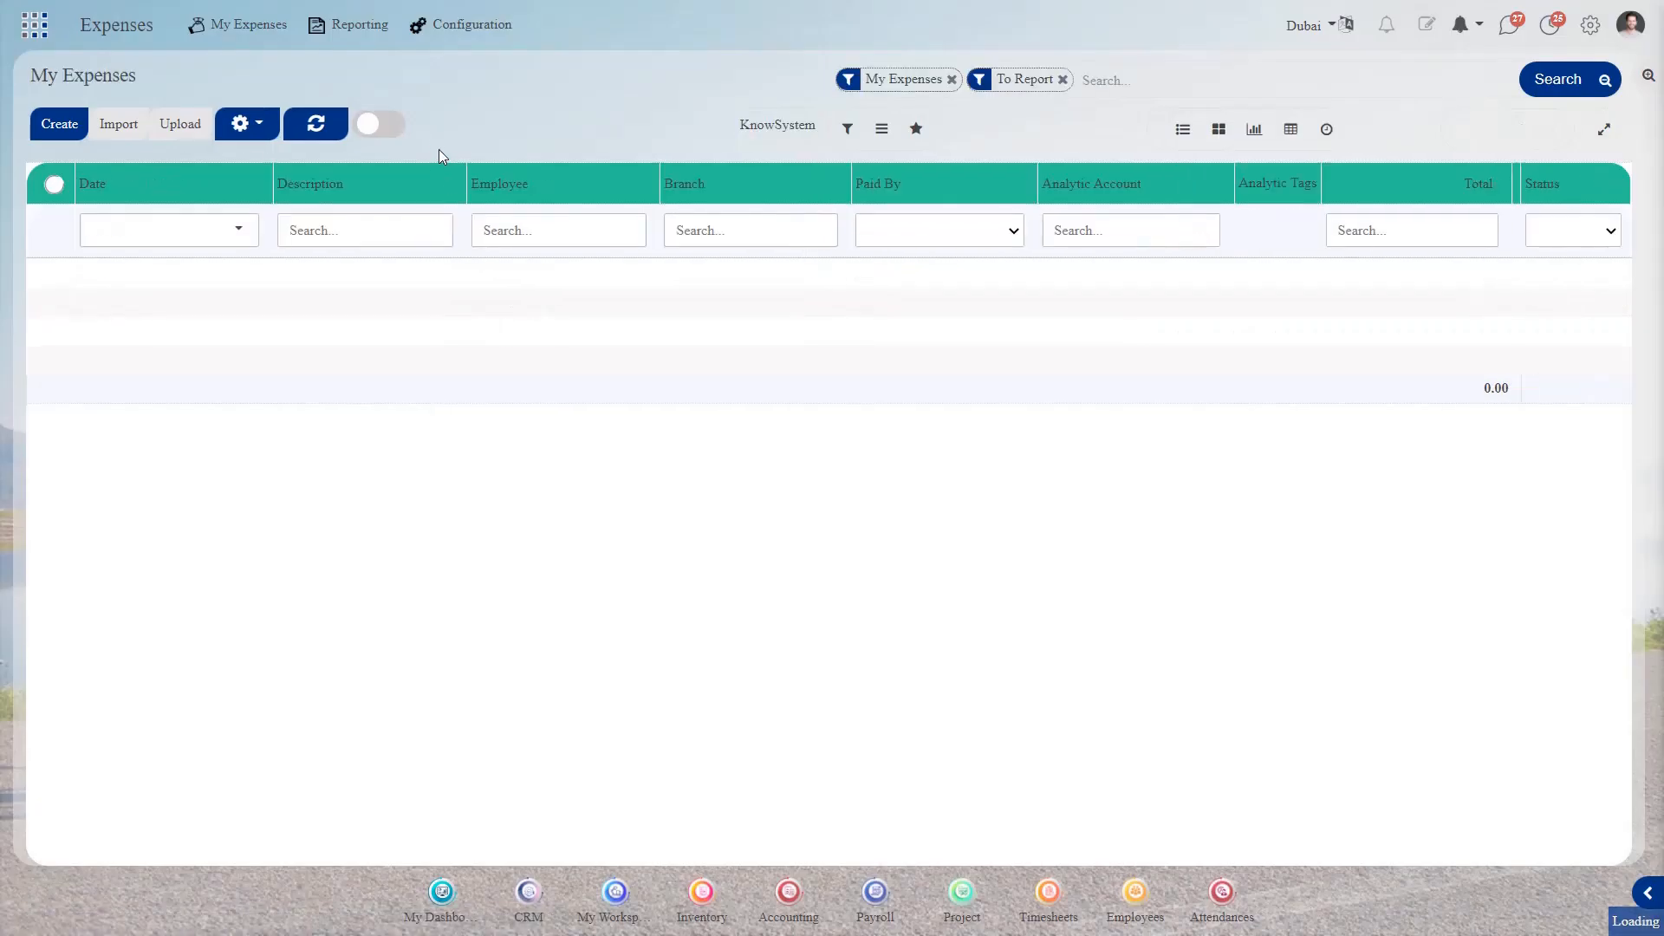
{"action": "left_click", "coordinate": [383, 34]}
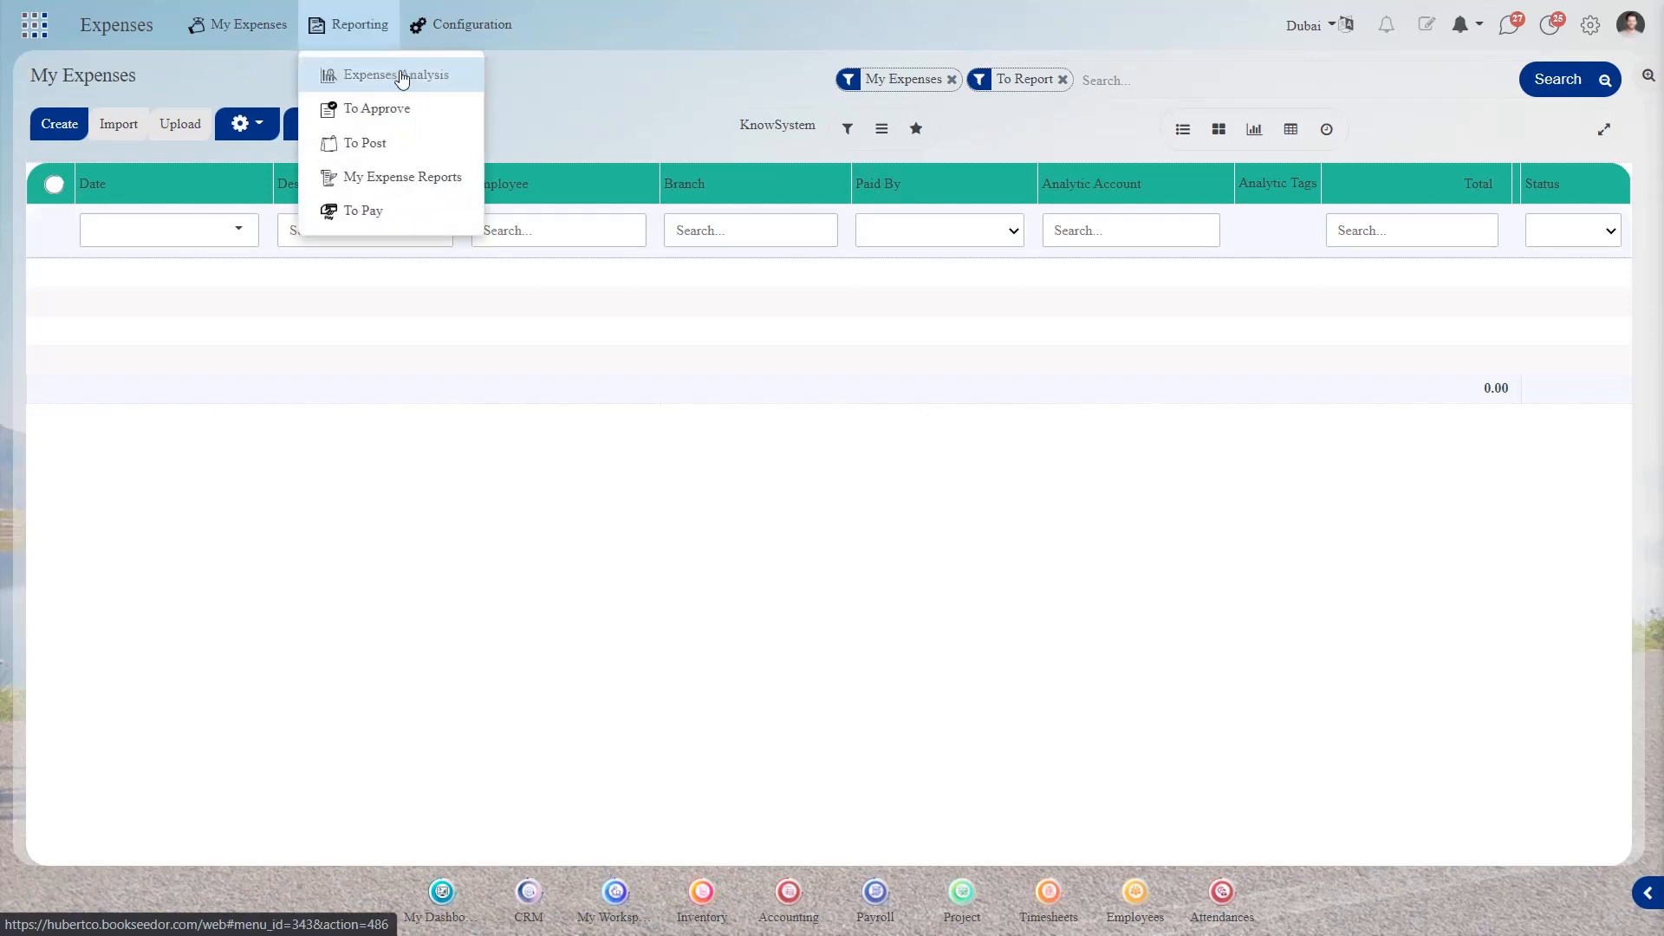
{"action": "left_click", "coordinate": [403, 80]}
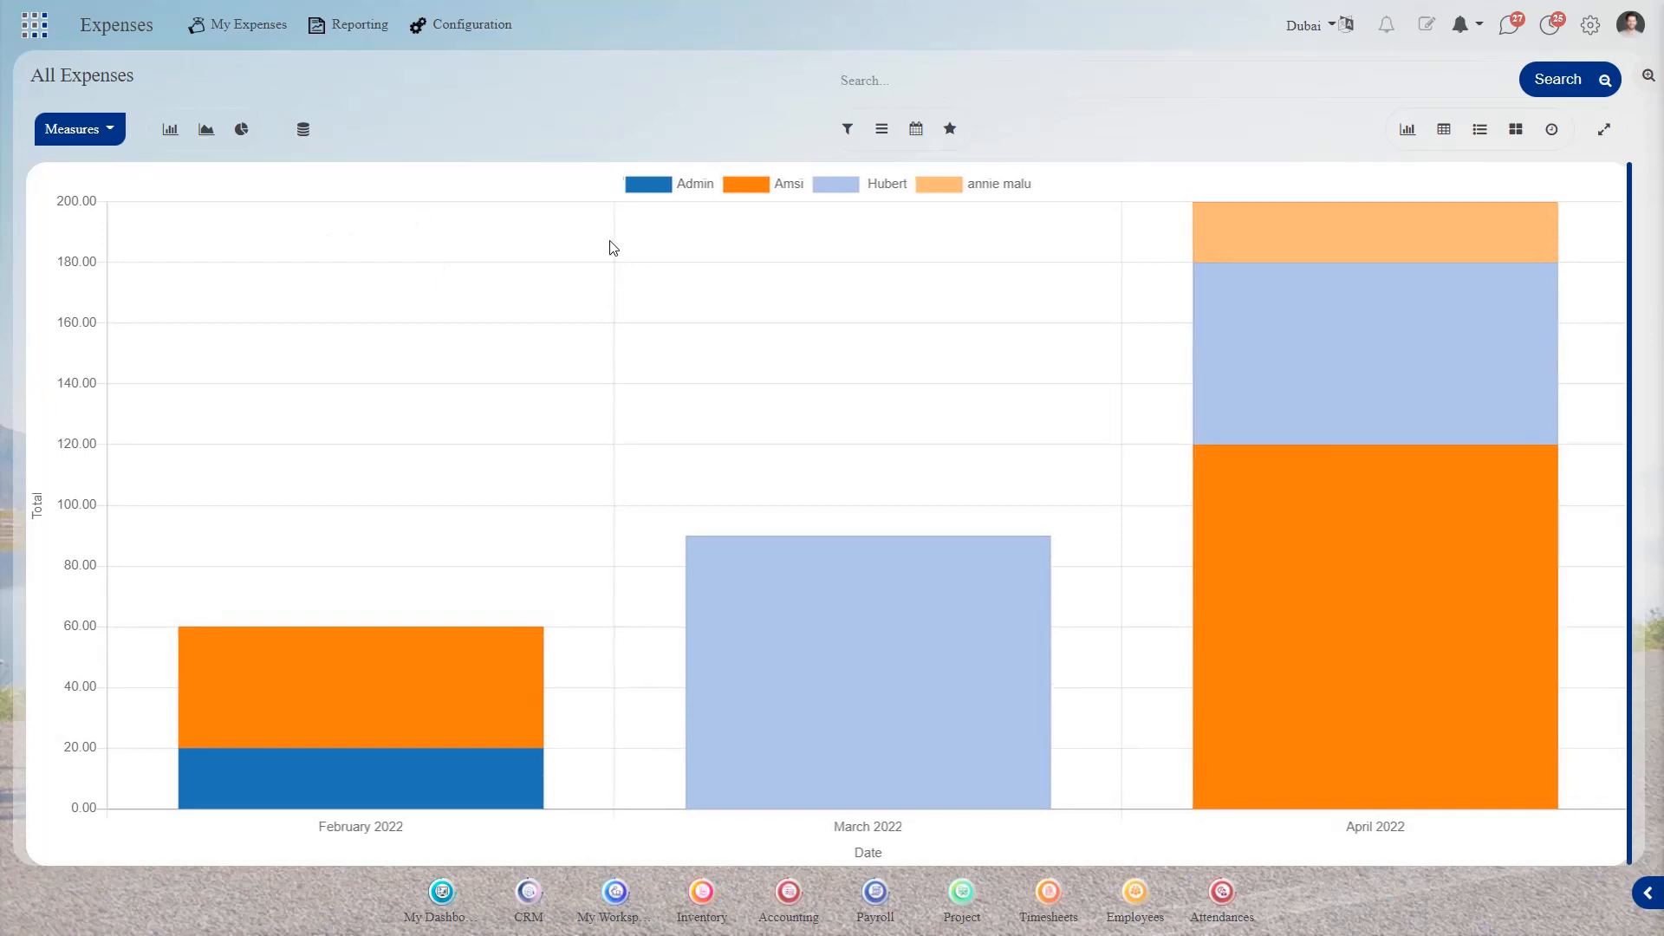
Examine the expenses analysis chart by month and employee, viewing it as a line chart and as a pie chart.
{"action": "mouse_move", "coordinate": [1353, 251]}
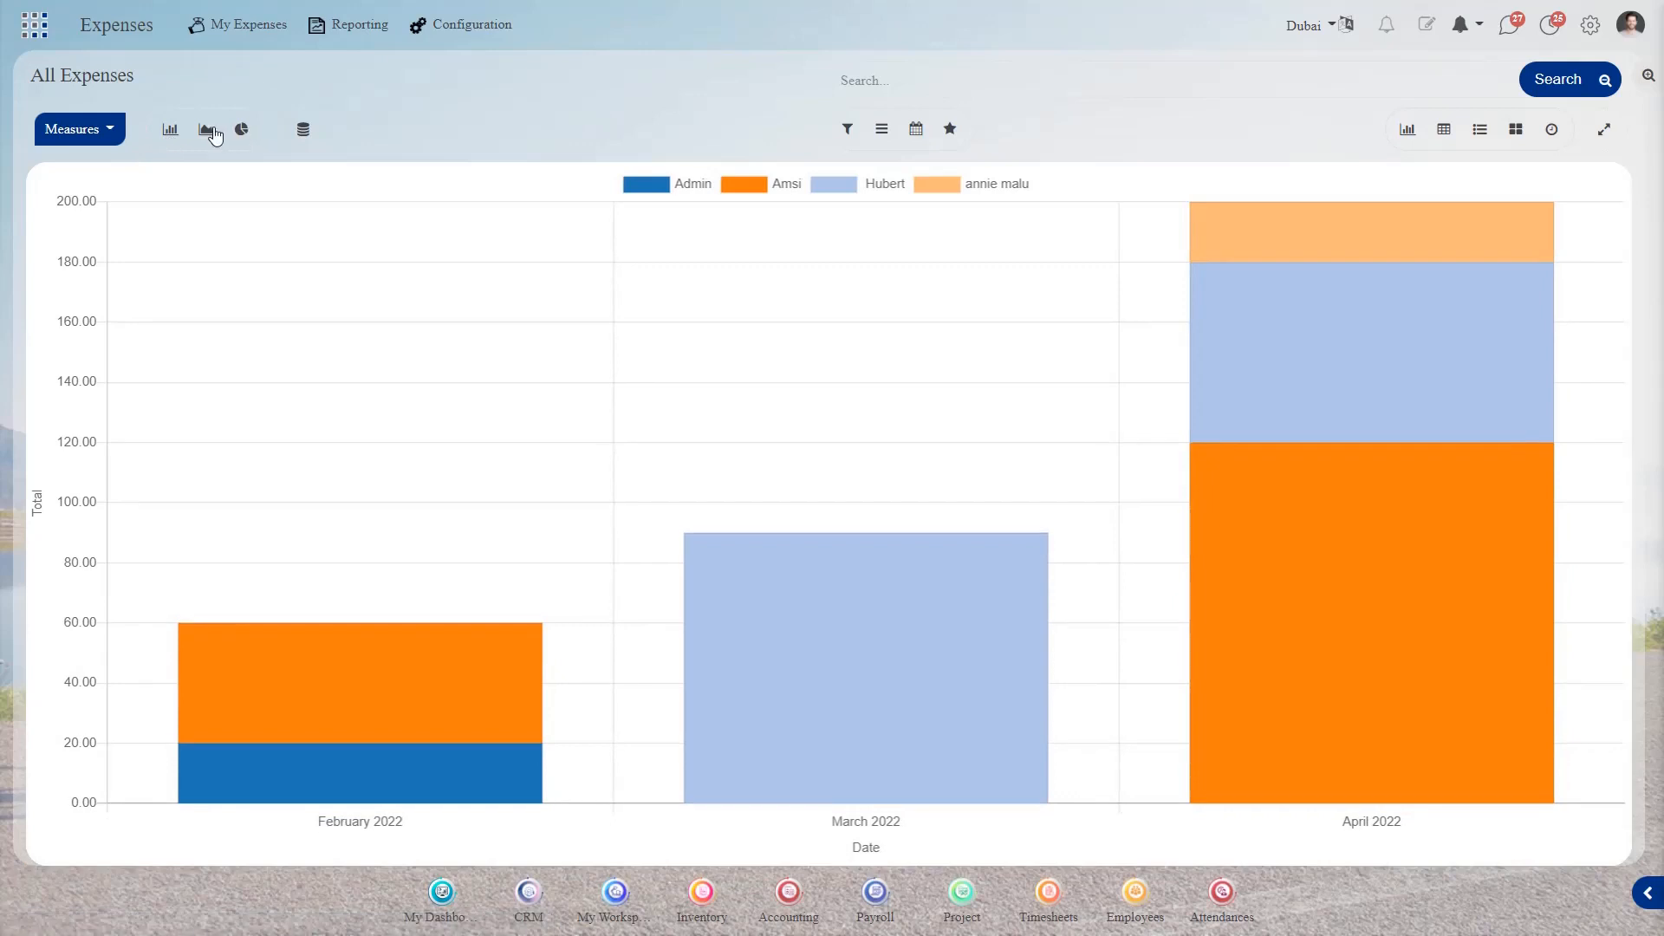
{"action": "left_click", "coordinate": [208, 130]}
{"action": "left_click", "coordinate": [243, 132]}
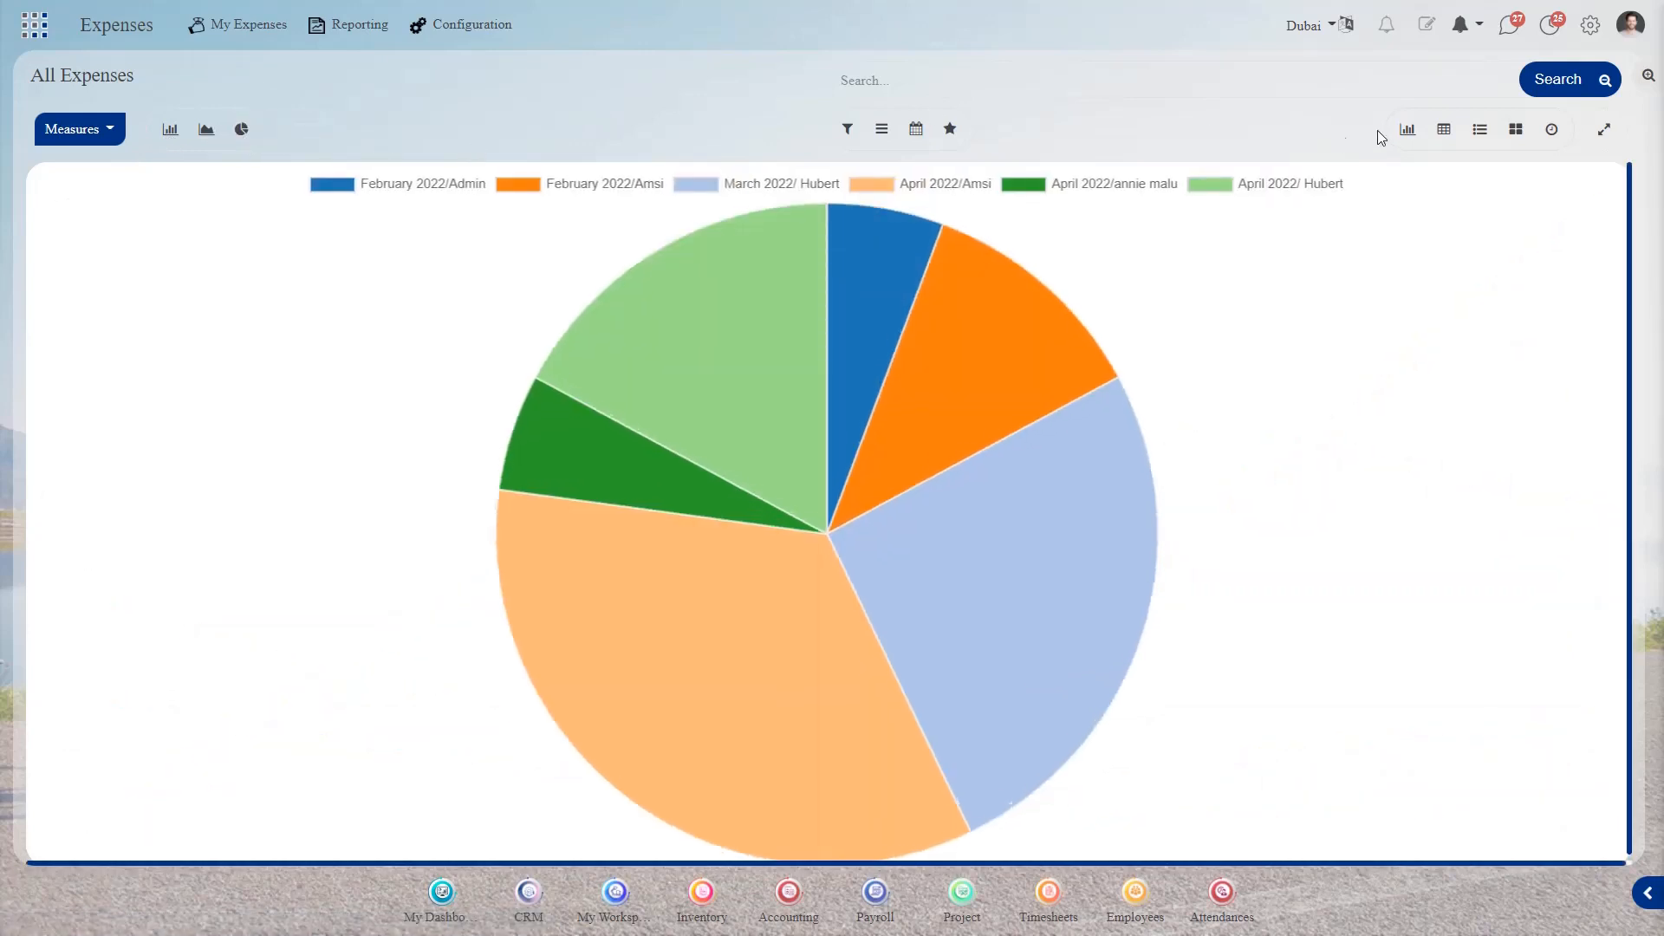
Review all expenses in a pivot table split by month, as a list and as kanban cards, and return to the chart.
{"action": "left_click", "coordinate": [1443, 130]}
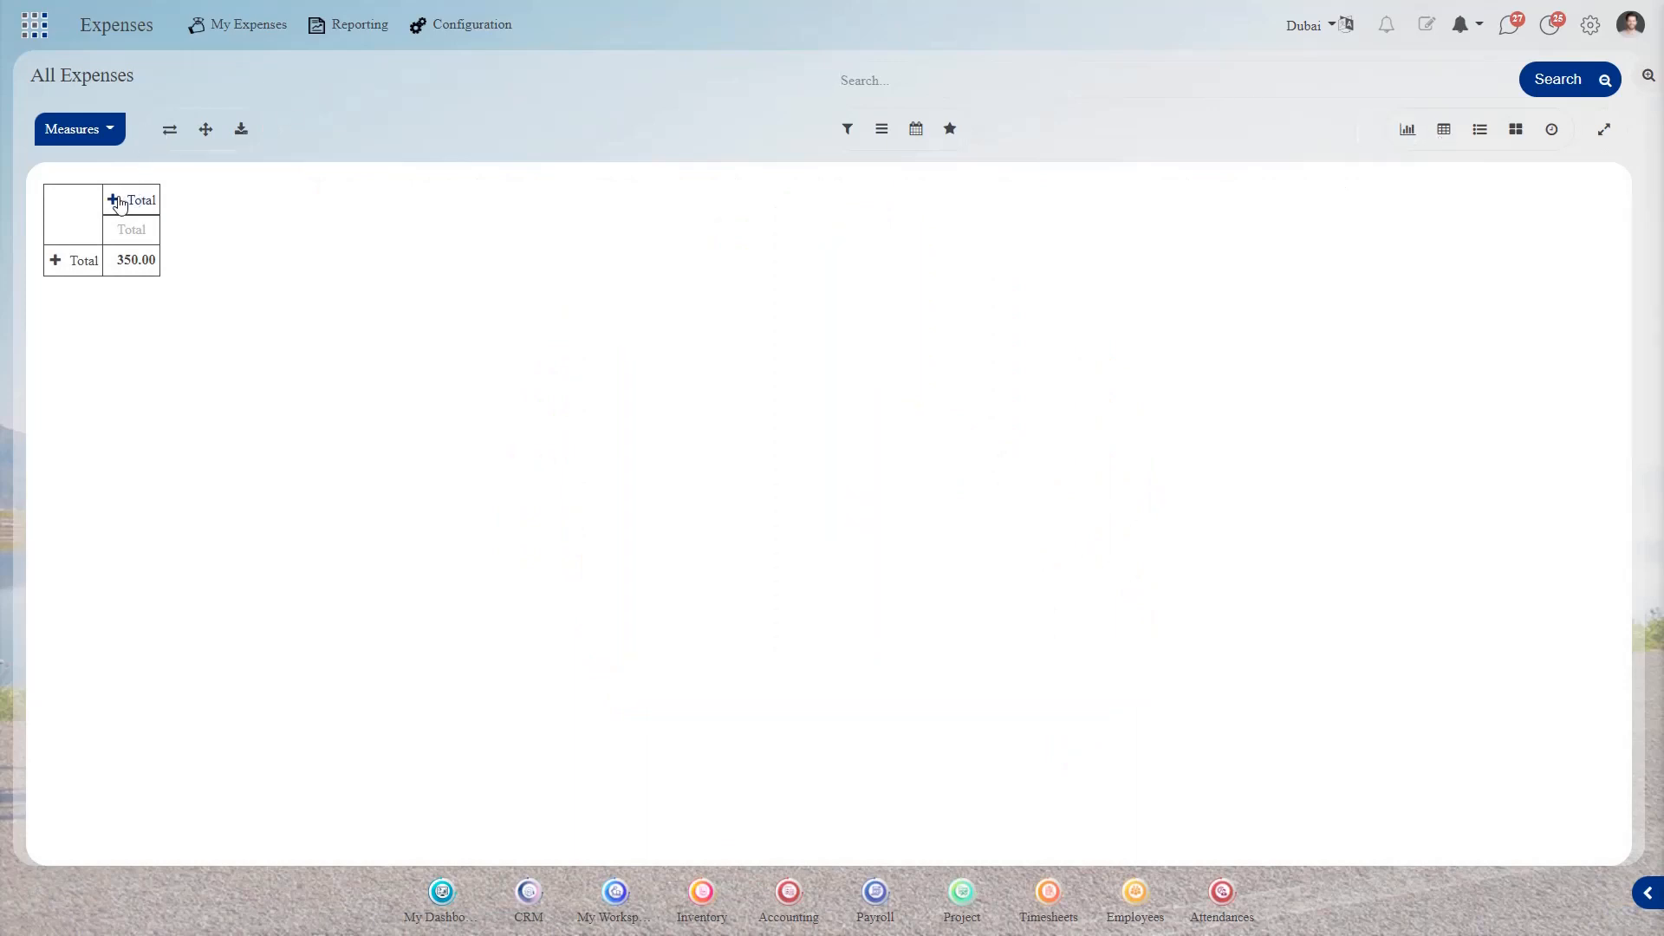
{"action": "left_click", "coordinate": [119, 202]}
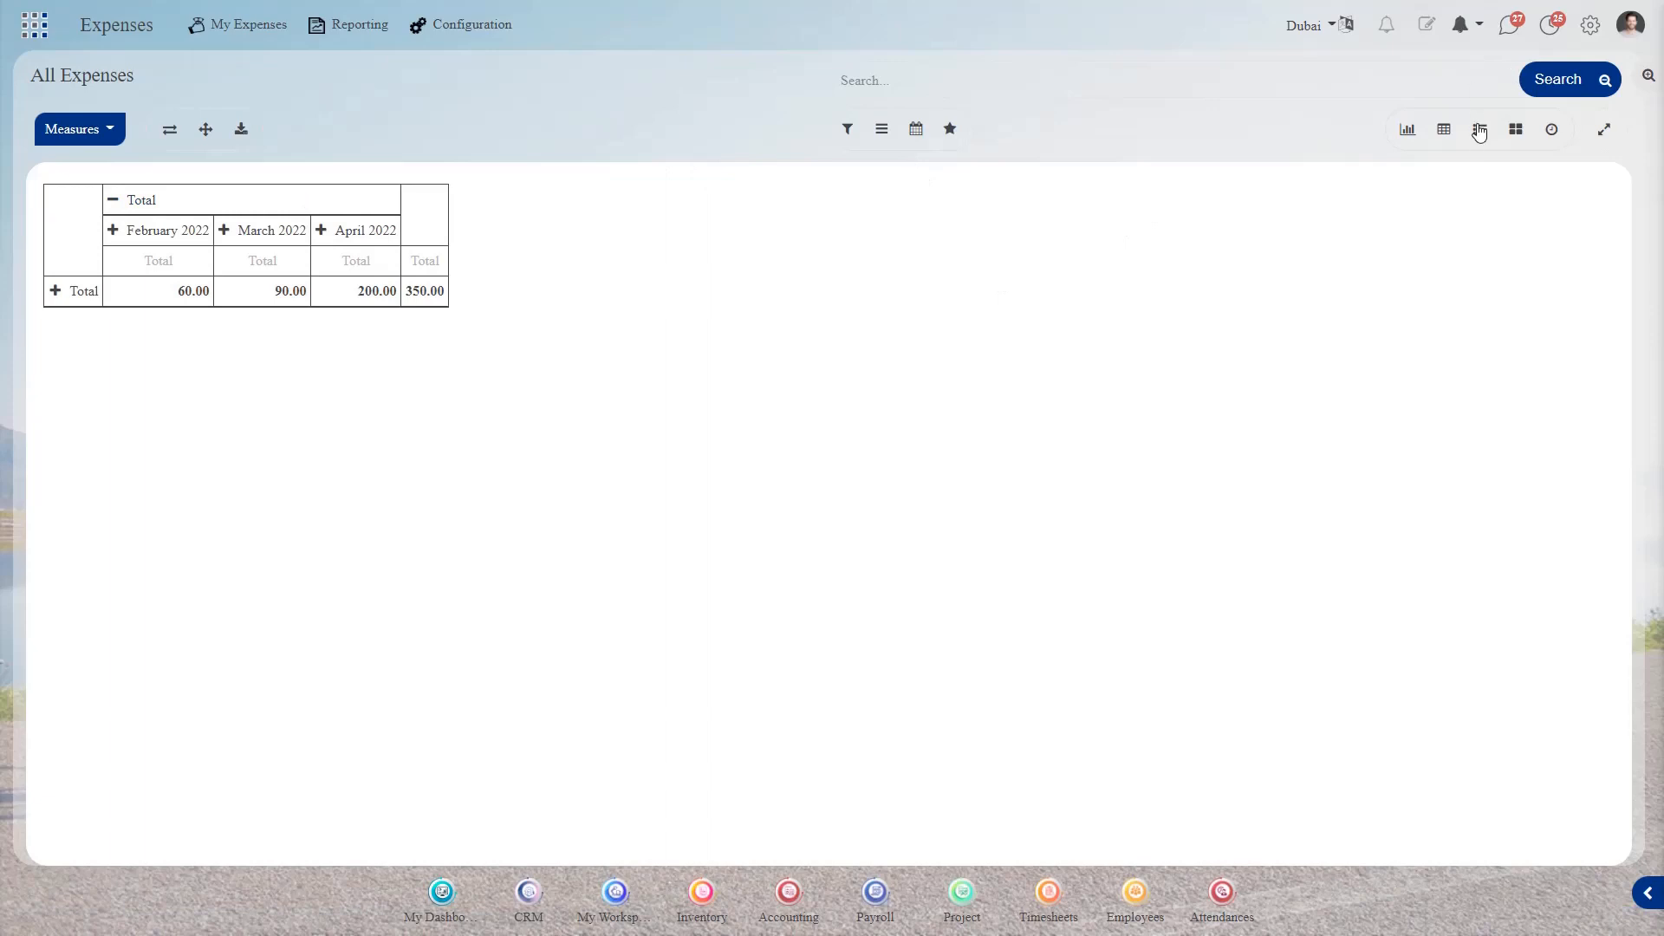
{"action": "left_click", "coordinate": [1479, 130]}
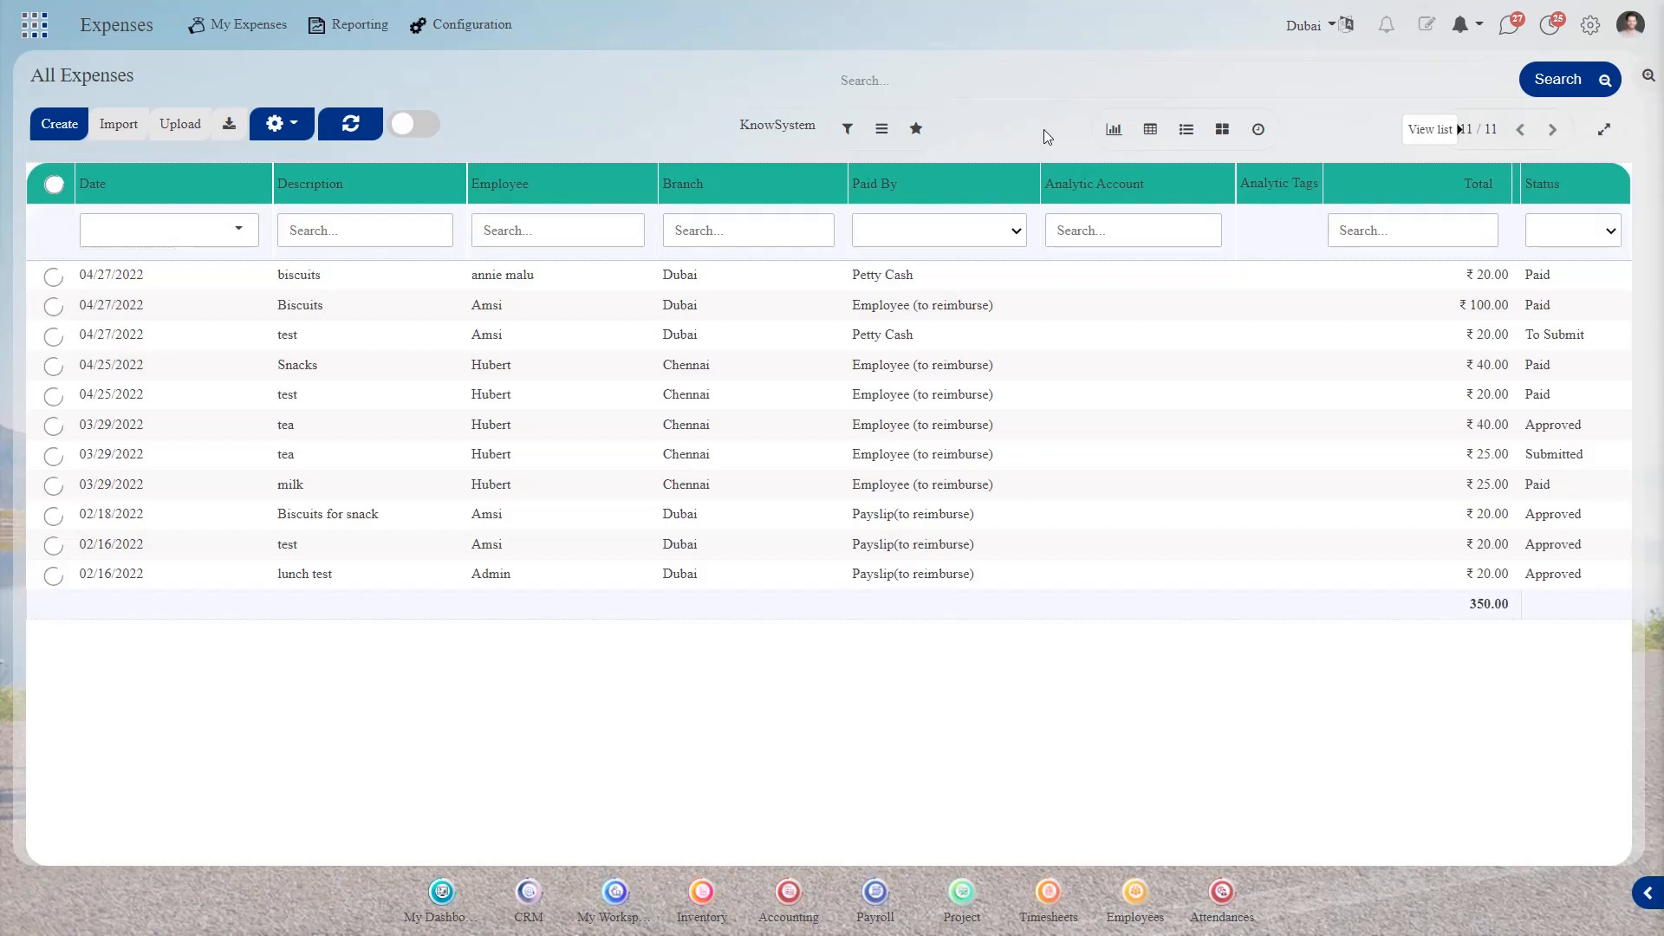
{"action": "left_click", "coordinate": [1222, 132]}
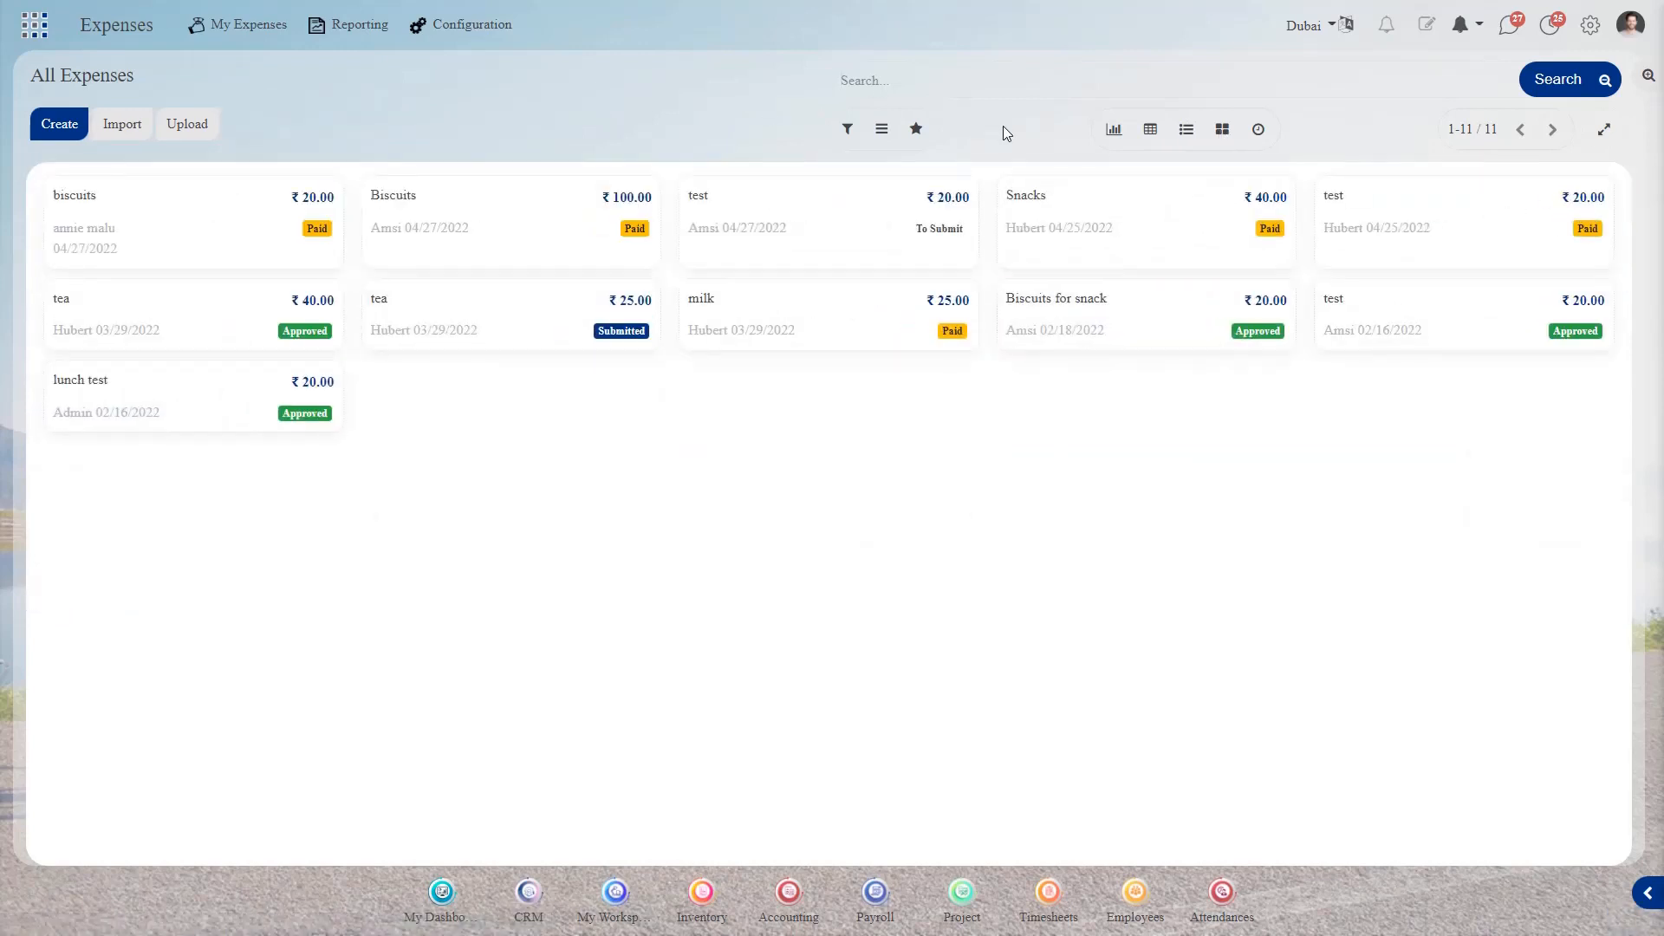
{"action": "left_click", "coordinate": [1112, 130]}
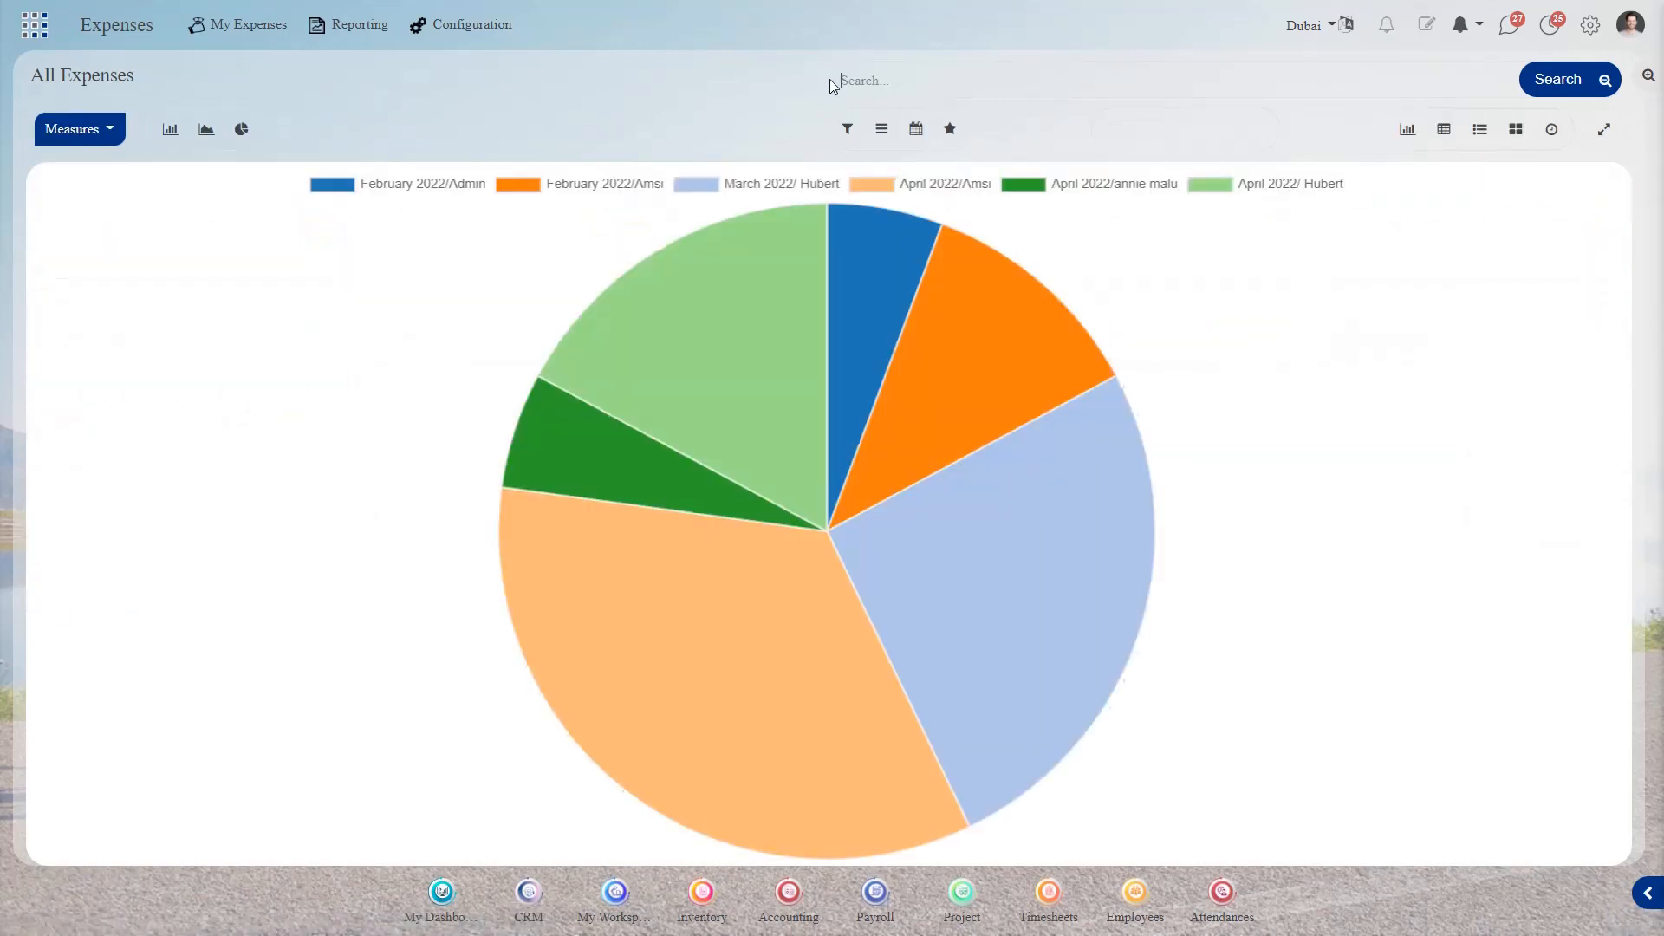
Filter the expenses pie chart to Petty Cash expenses only and check the favorites options.
{"action": "left_click", "coordinate": [848, 135]}
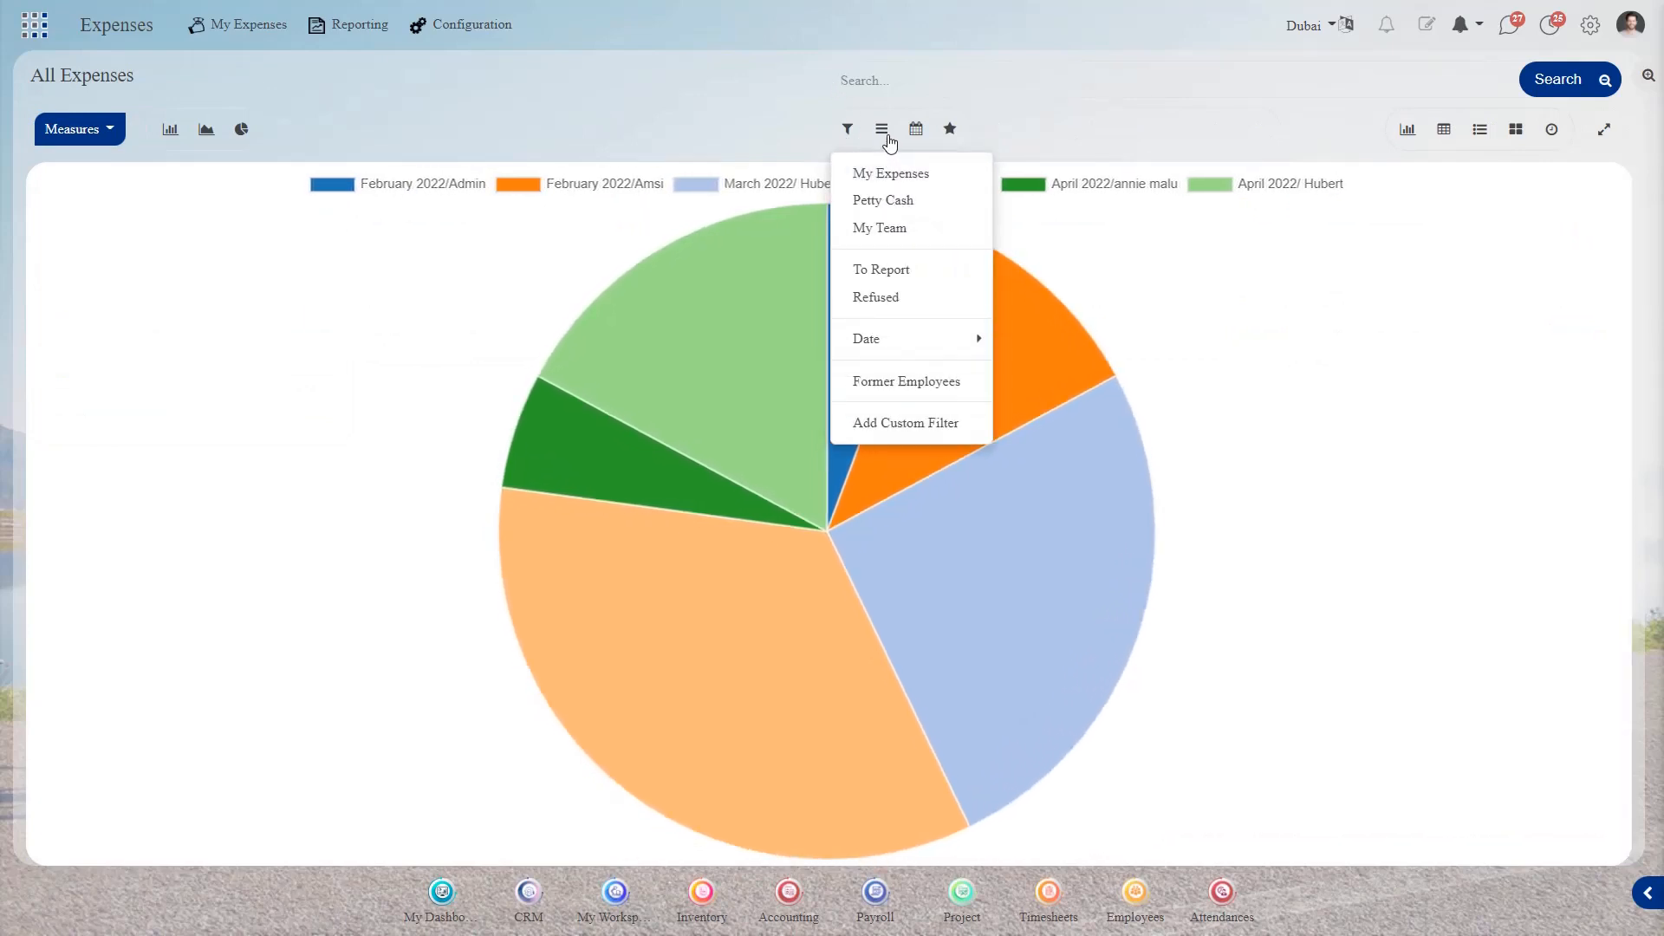
{"action": "left_click", "coordinate": [871, 201]}
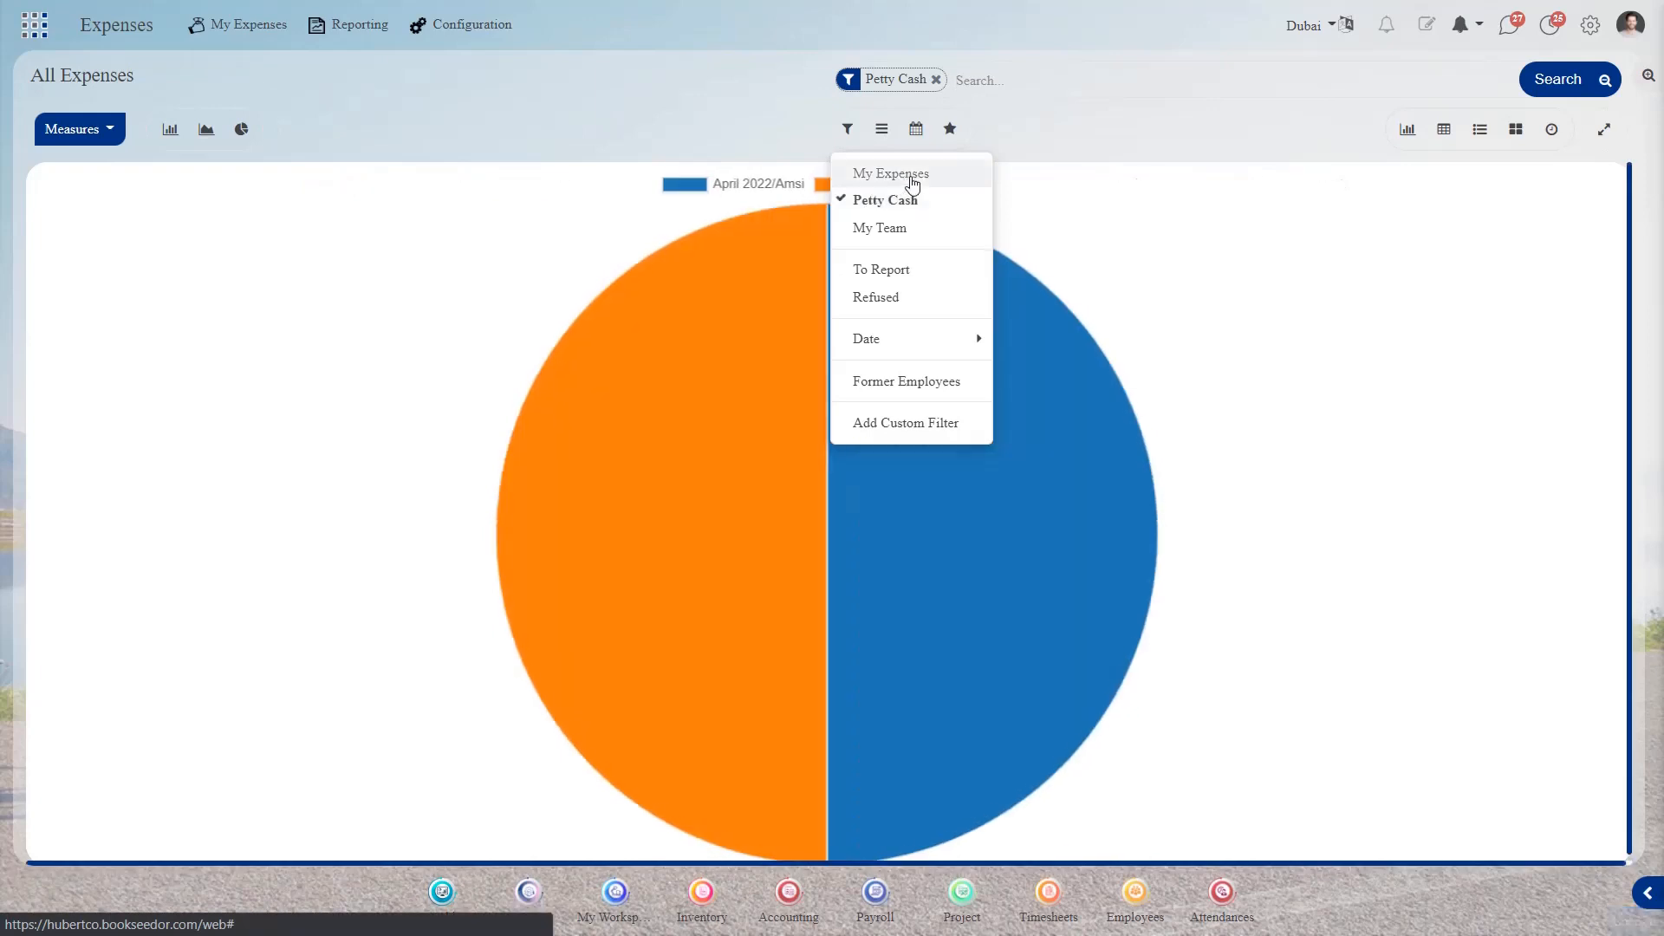
{"action": "left_click", "coordinate": [952, 143]}
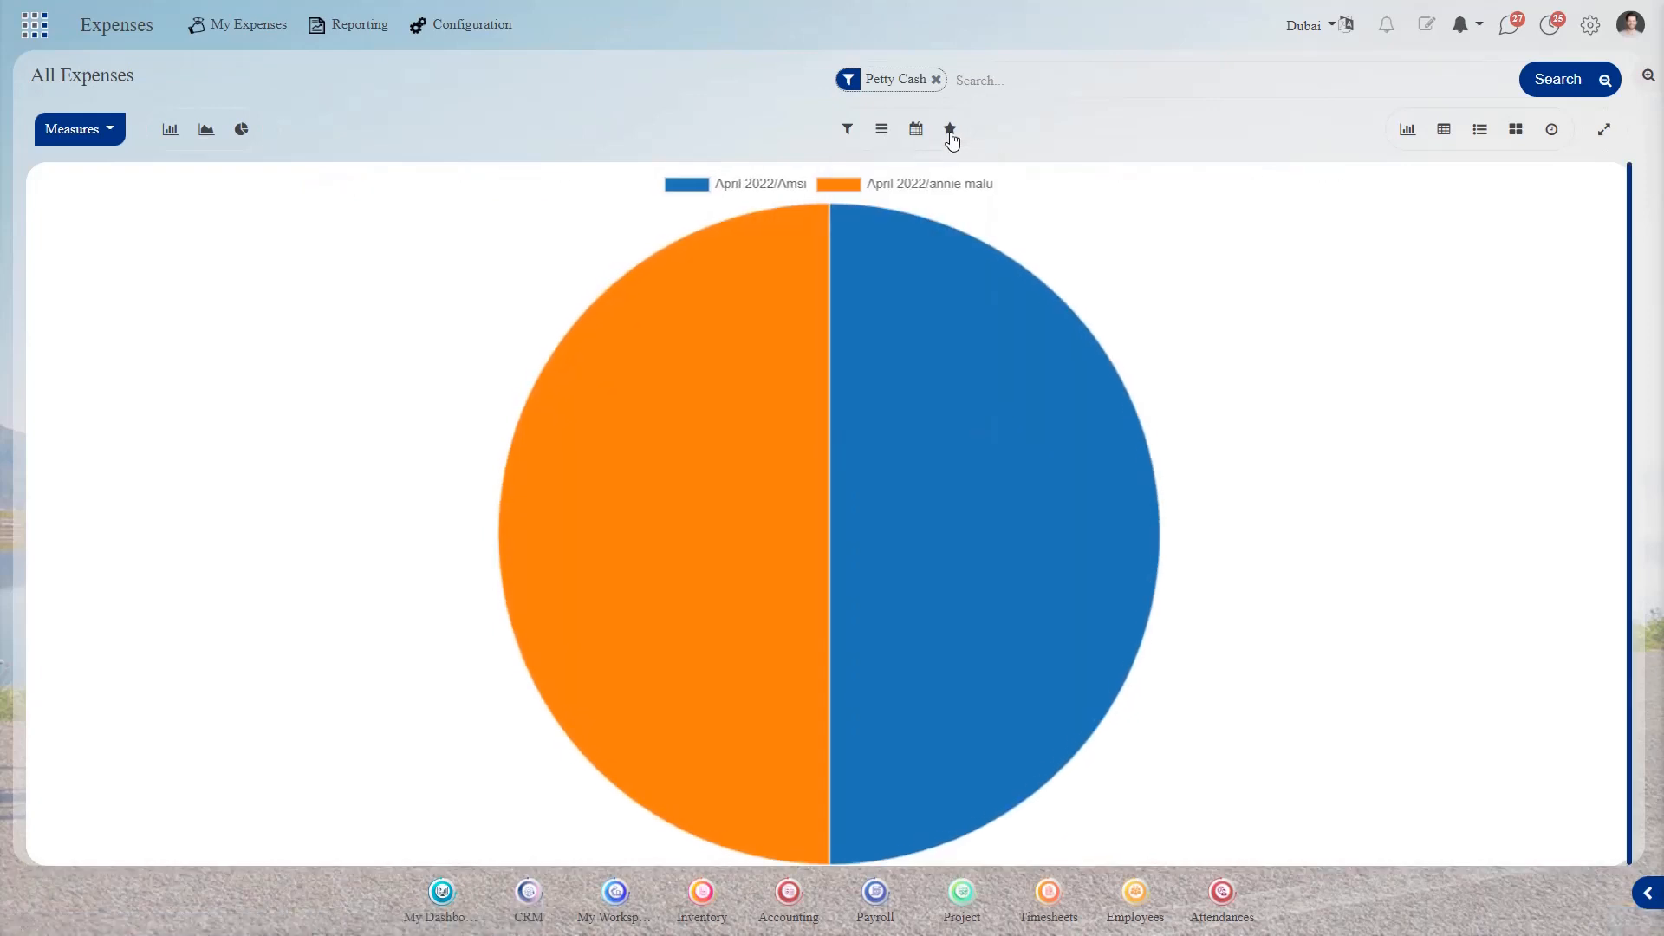
{"action": "left_click", "coordinate": [951, 137]}
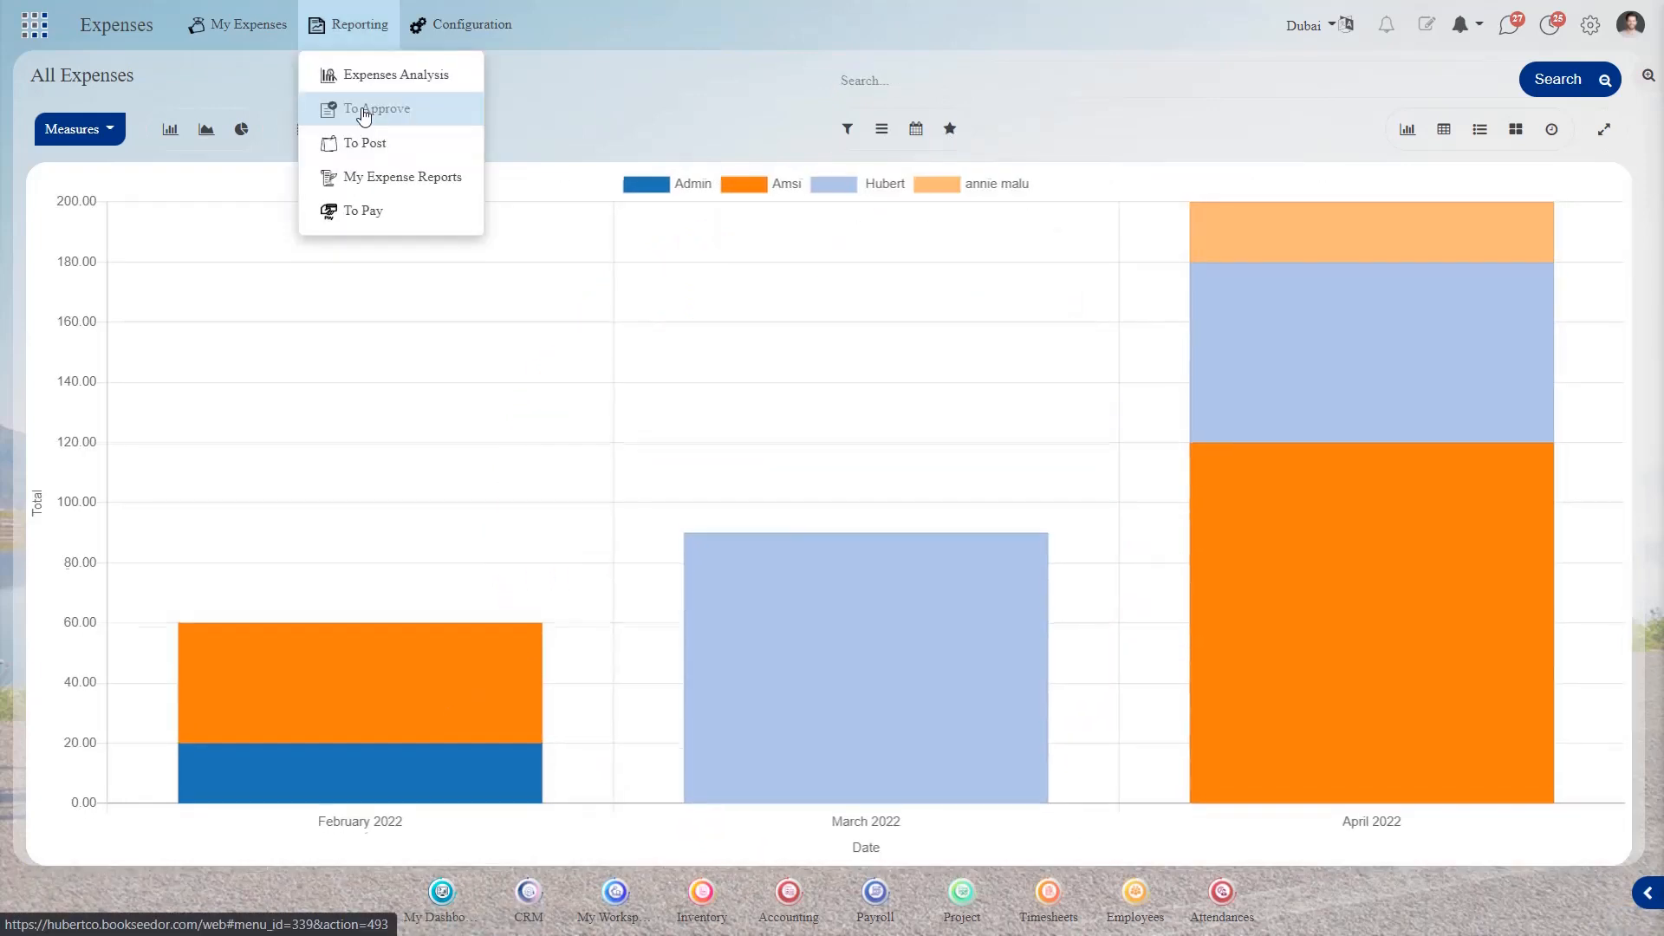
Open the submitted tea expense report awaiting approval and refuse it with the reason "Scrap".
{"action": "left_click", "coordinate": [364, 117]}
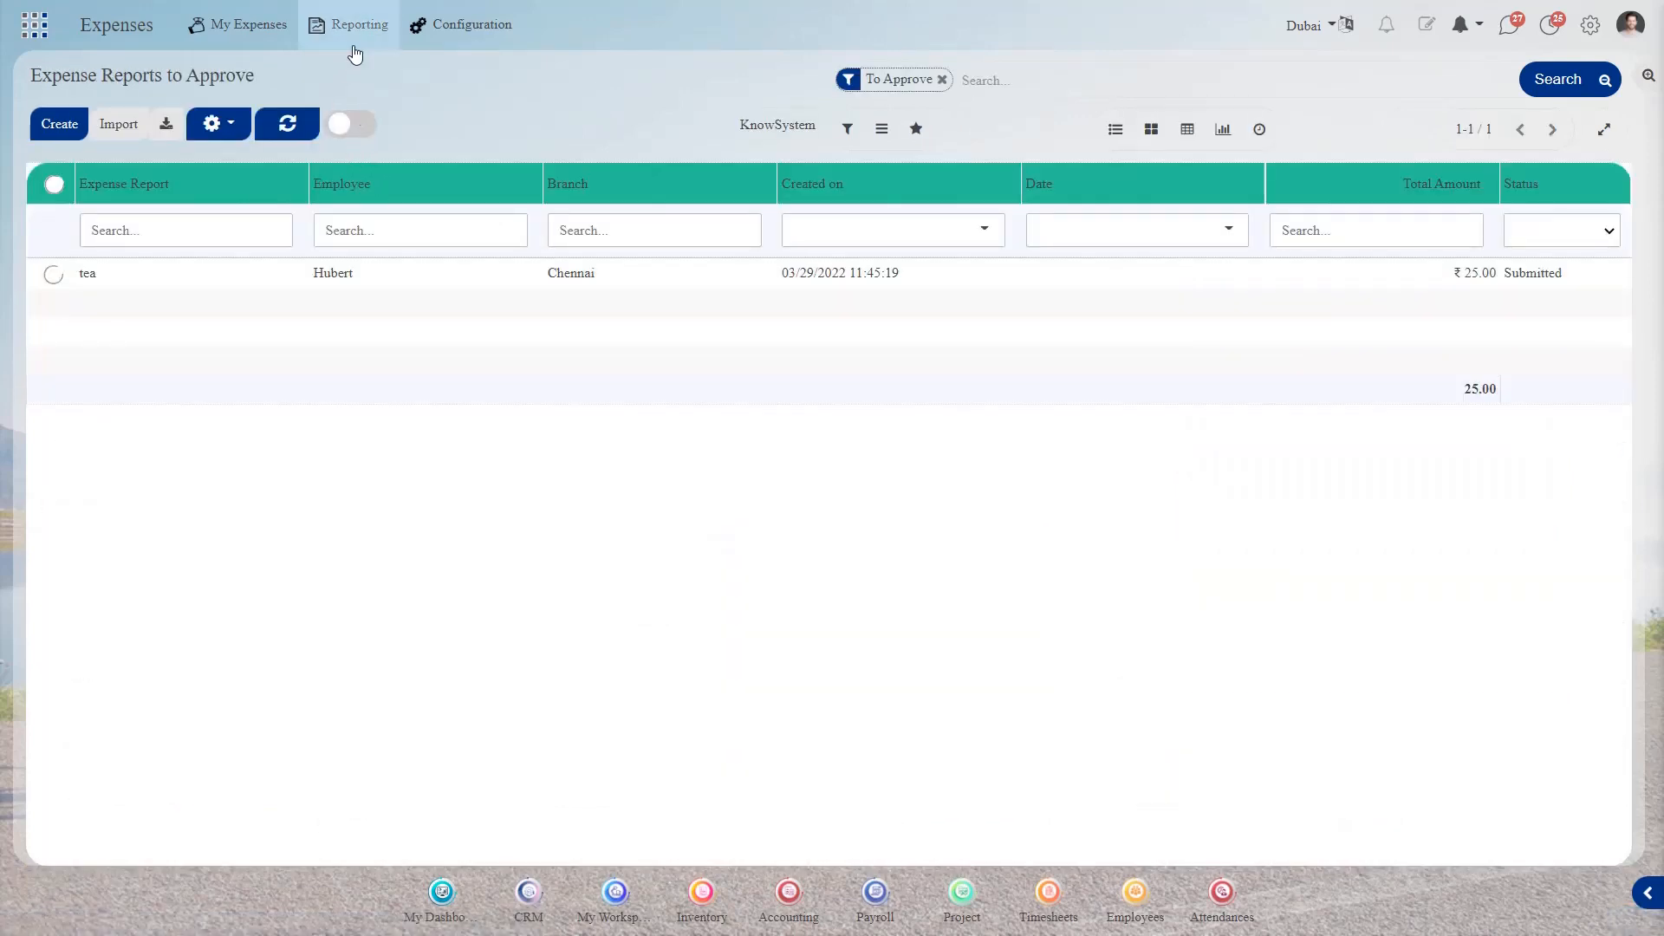
{"action": "left_click", "coordinate": [498, 277]}
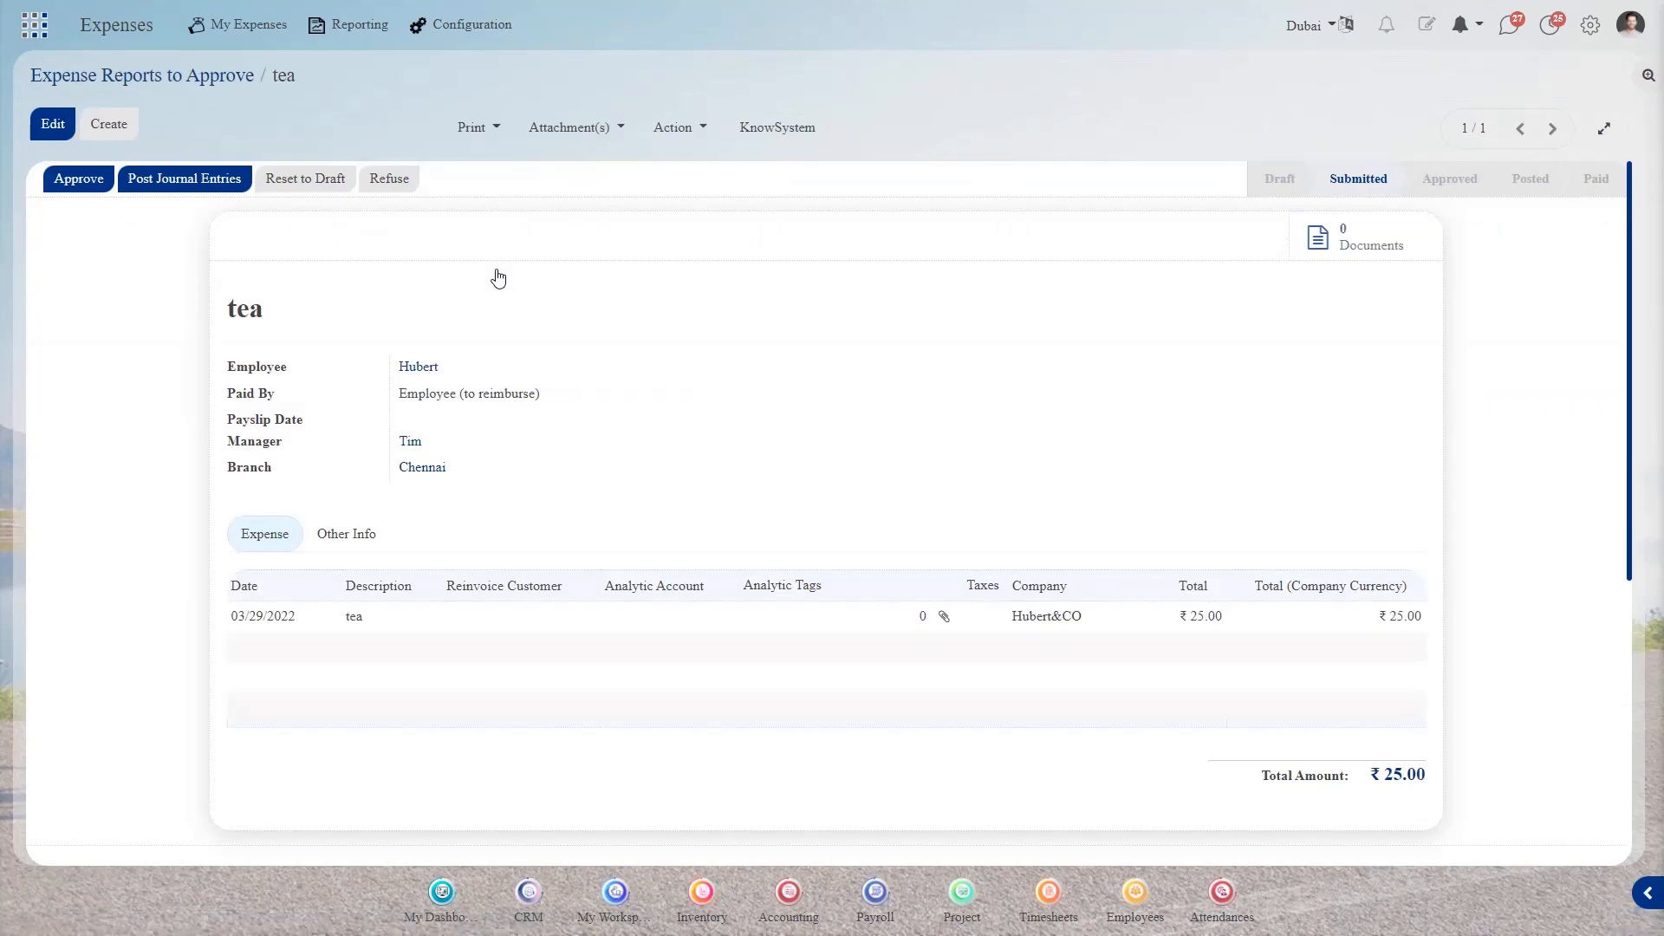
{"action": "left_click", "coordinate": [389, 178]}
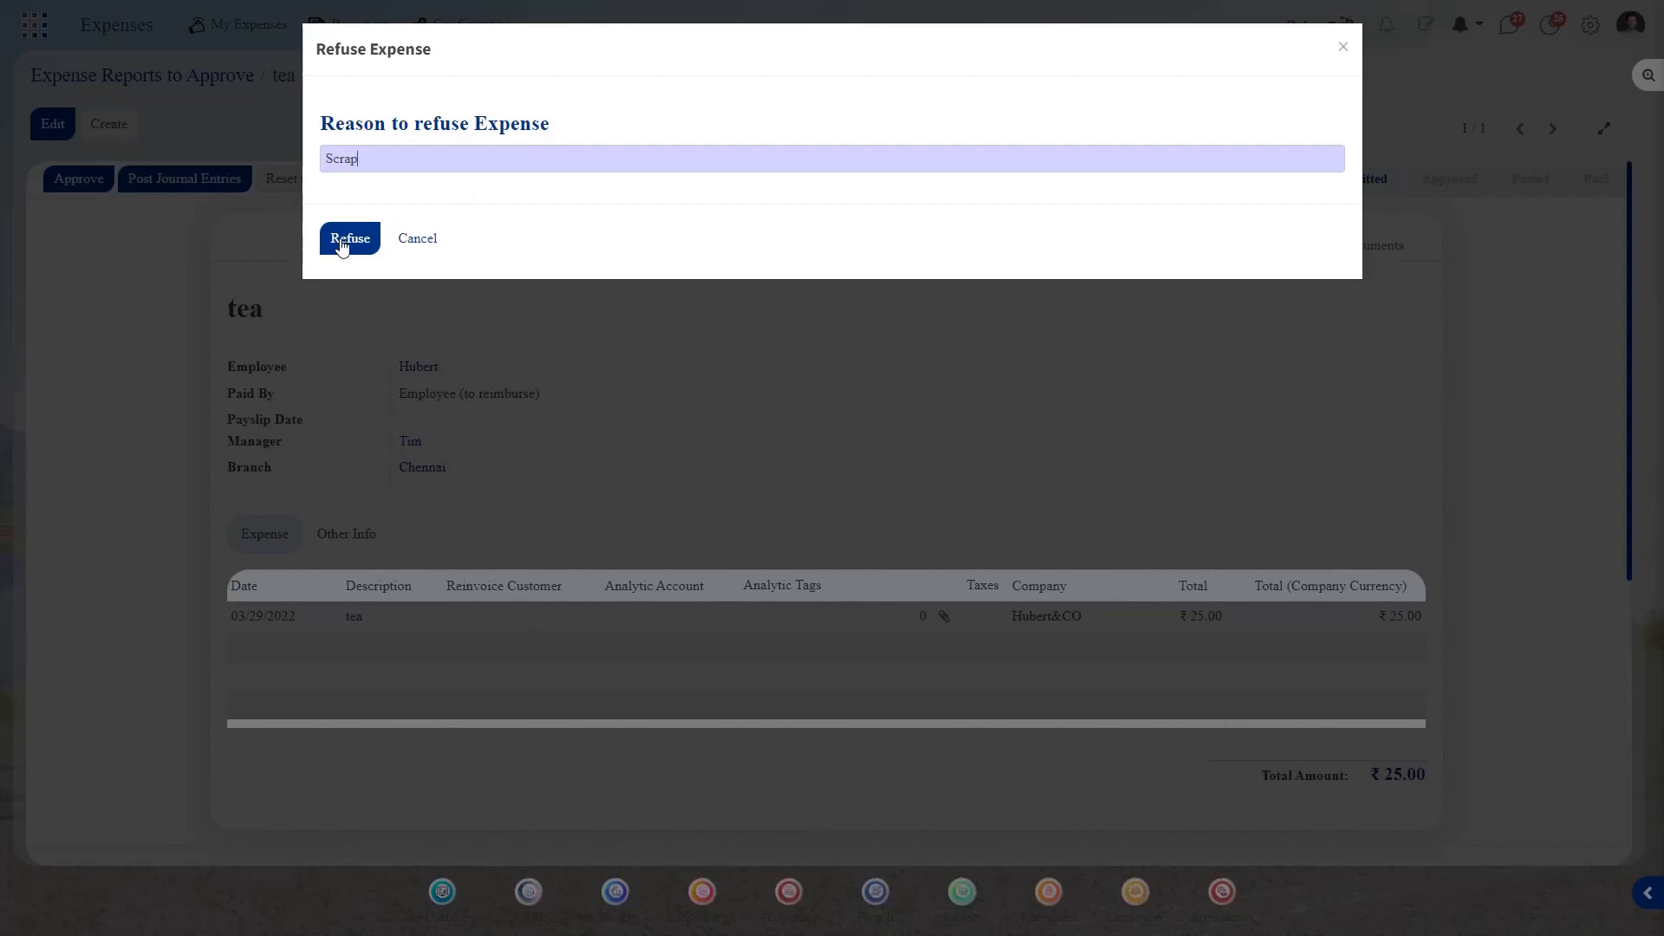
{"action": "left_click", "coordinate": [342, 246]}
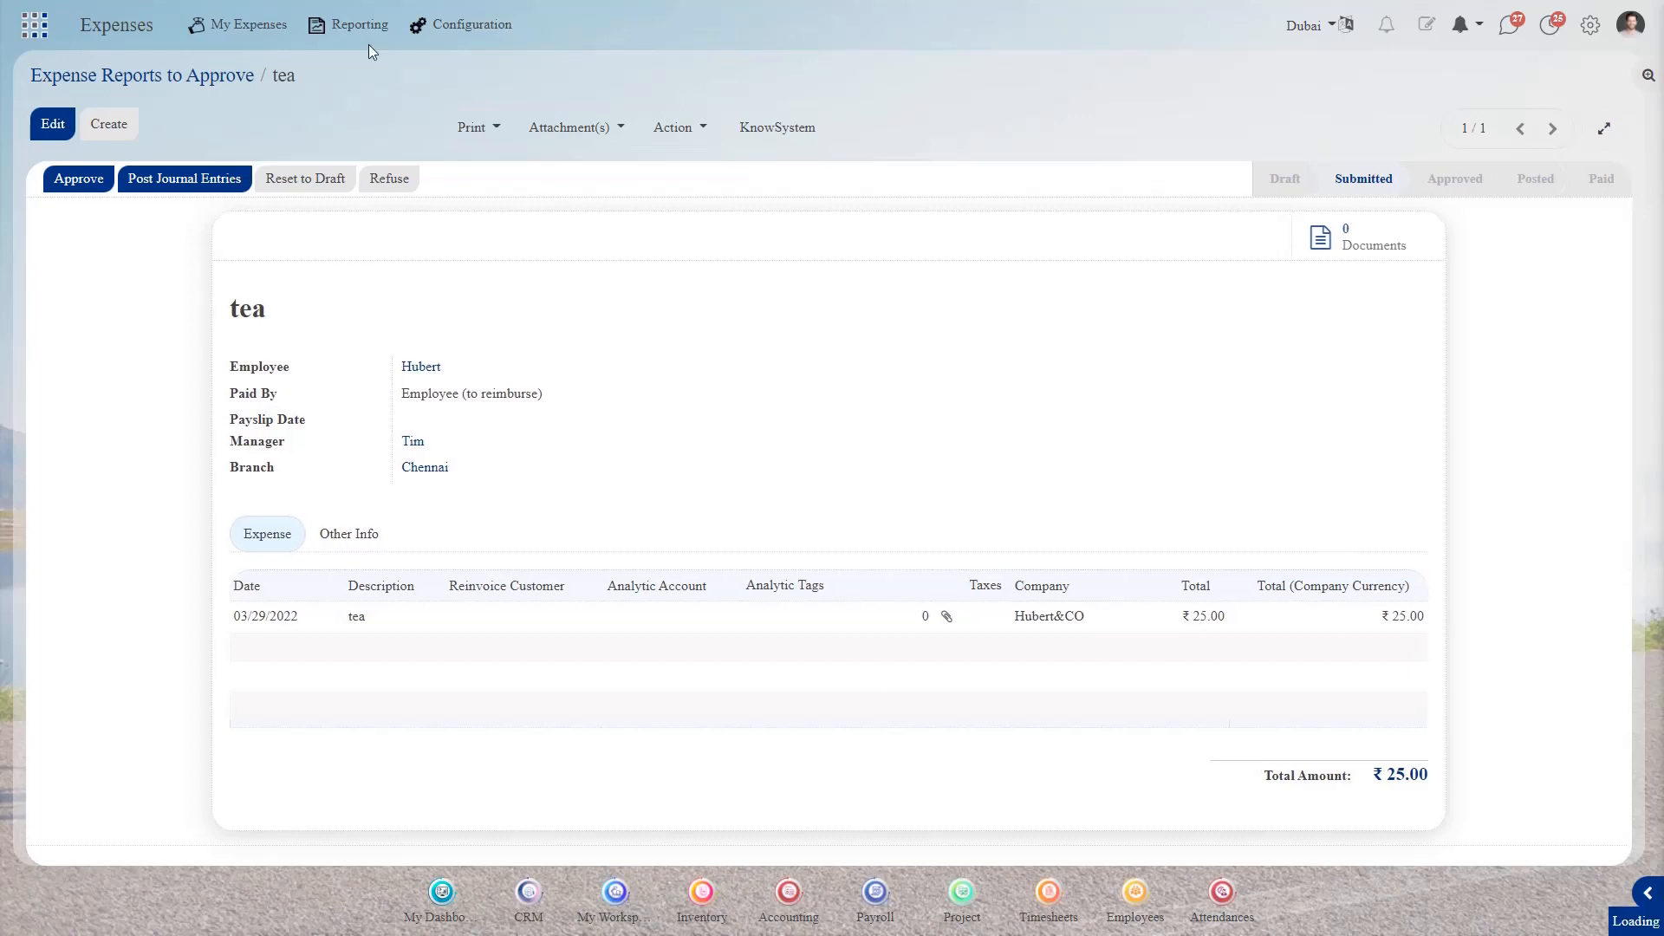
View the list of approved expense reports waiting to be posted.
{"action": "left_click", "coordinate": [364, 27]}
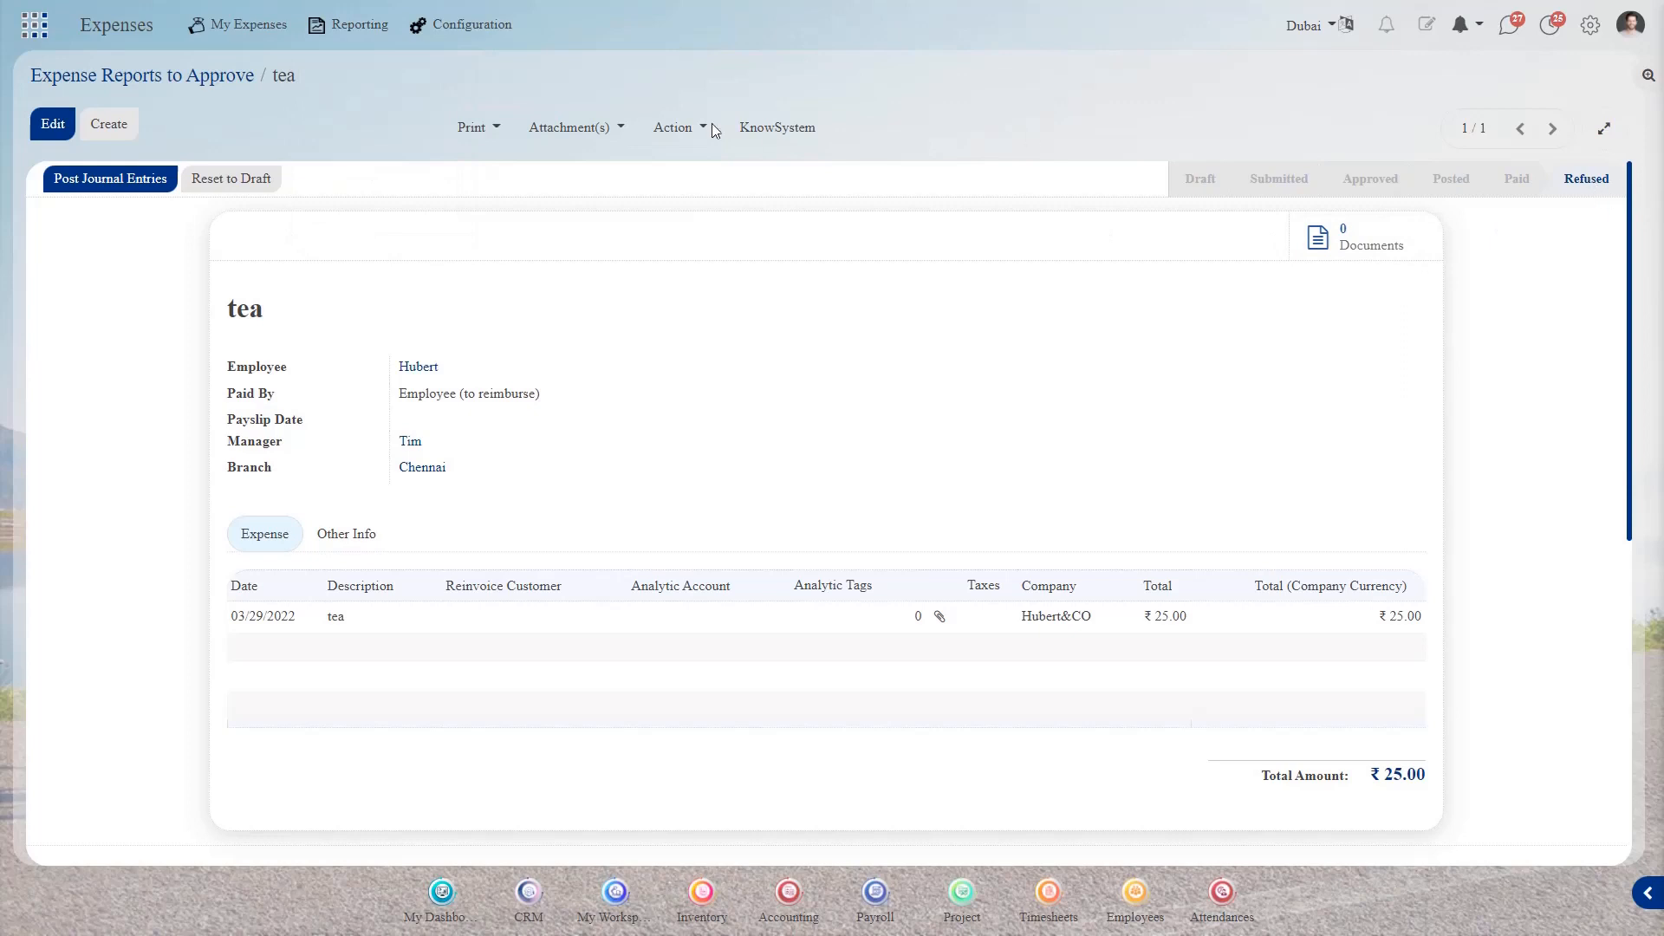
{"action": "left_click", "coordinate": [366, 19]}
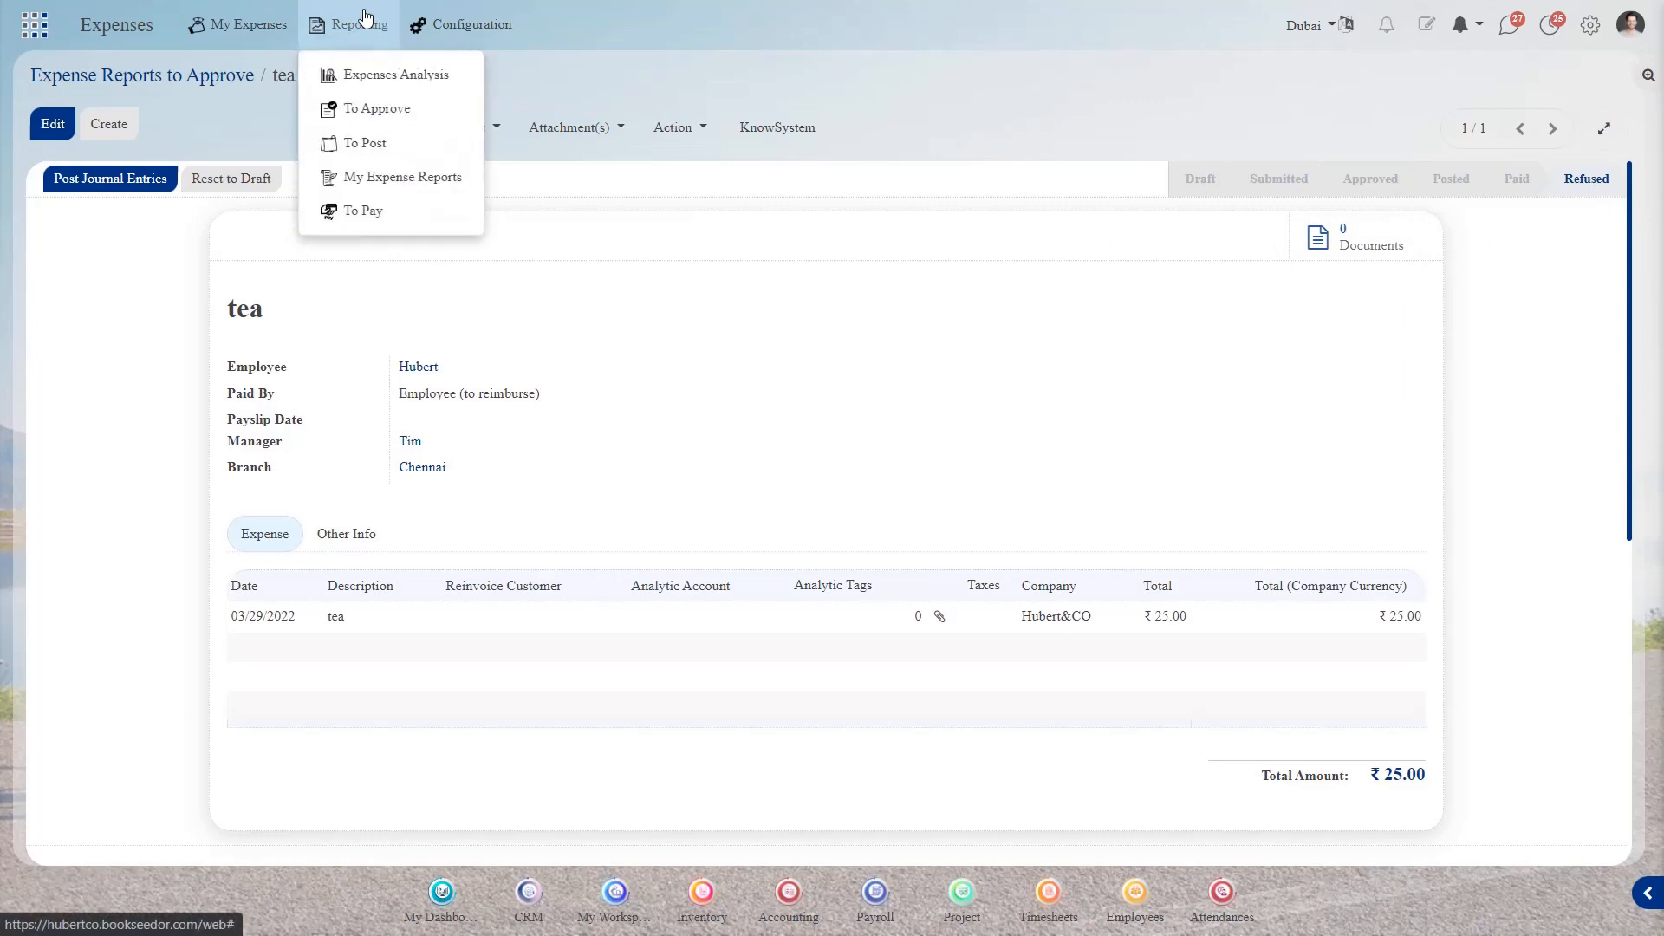
{"action": "left_click", "coordinate": [365, 143]}
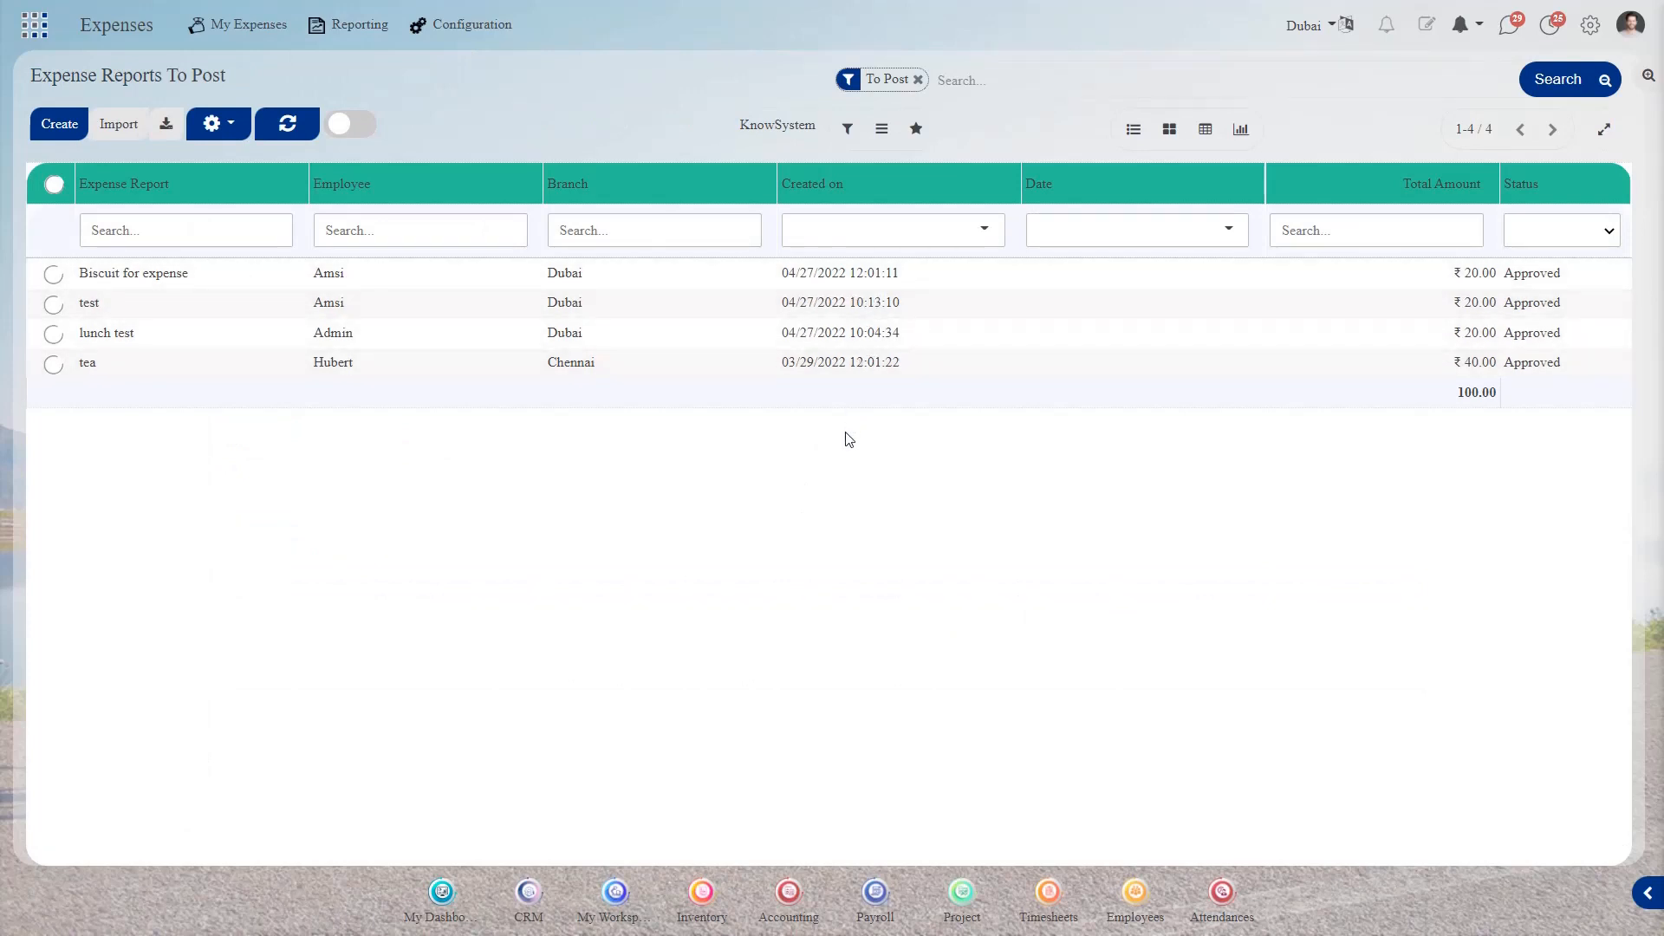
Open My Expense Reports and remove the My Reports filter from the list.
{"action": "left_click", "coordinate": [389, 27]}
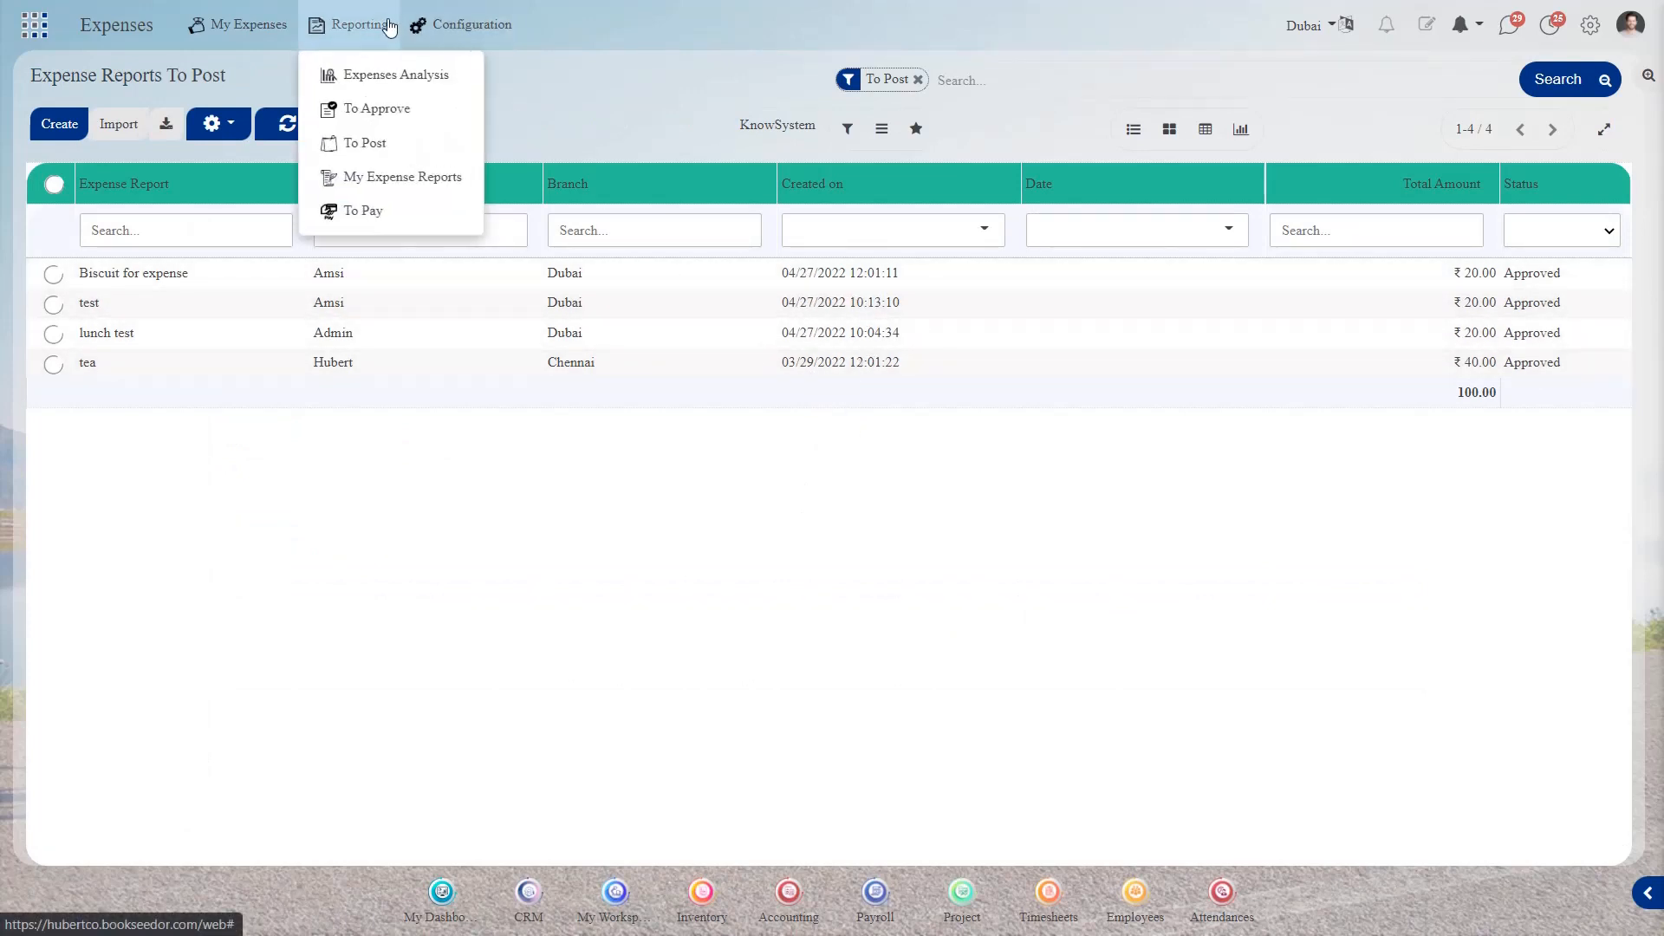
{"action": "left_click", "coordinate": [397, 213]}
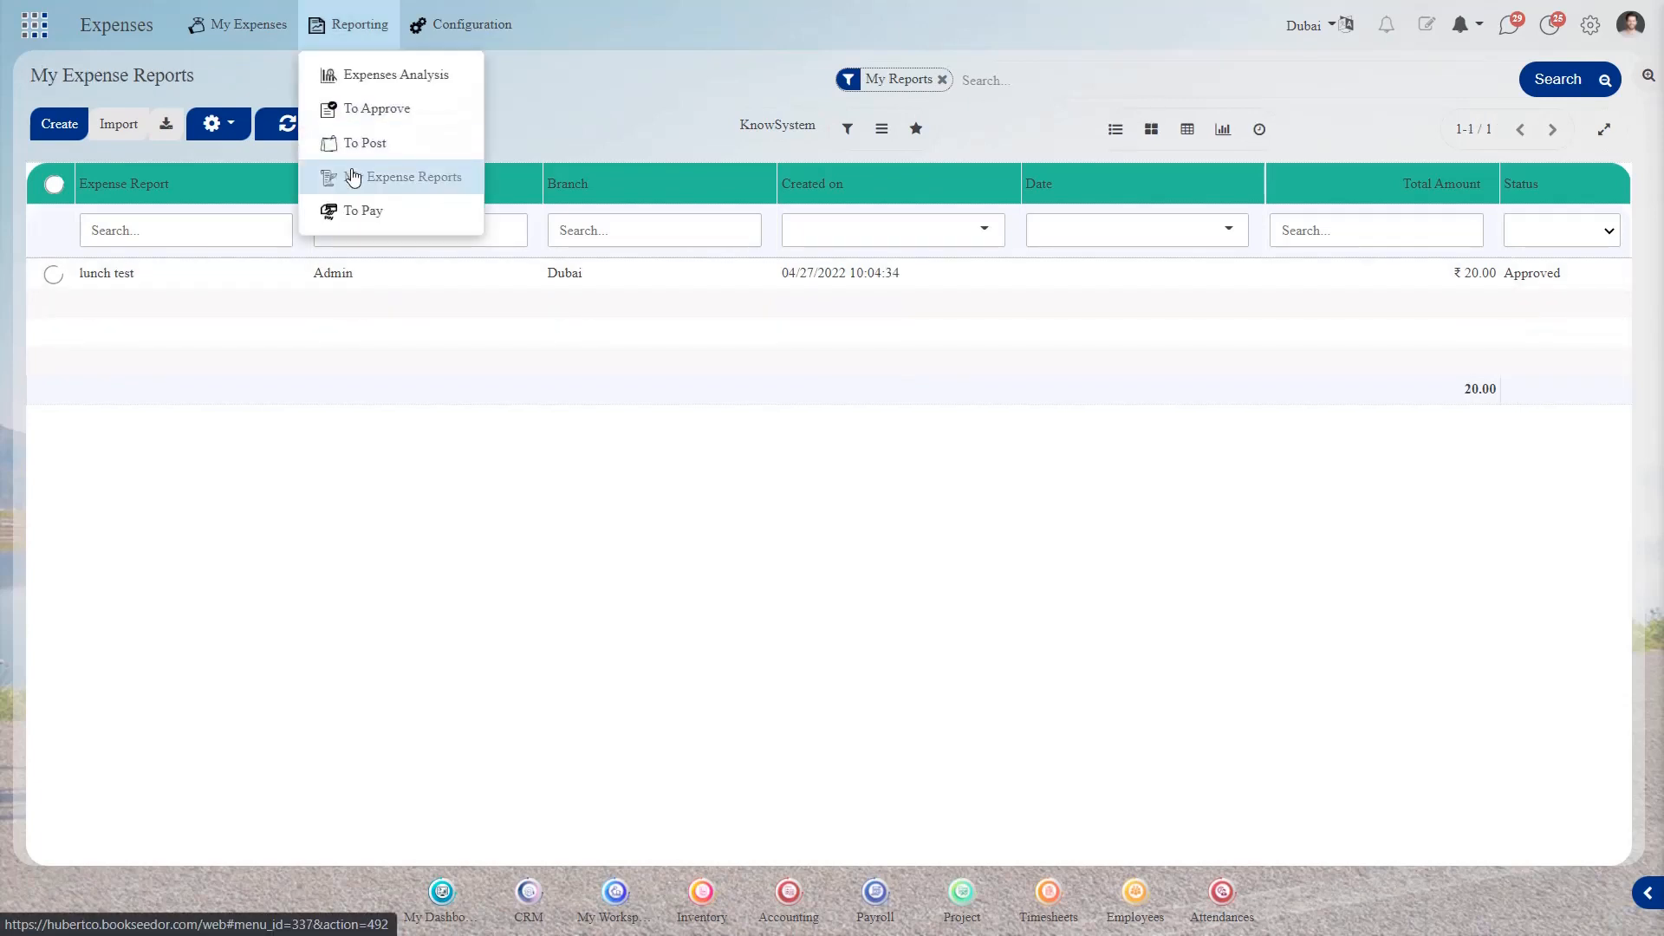
{"action": "left_click", "coordinate": [353, 177]}
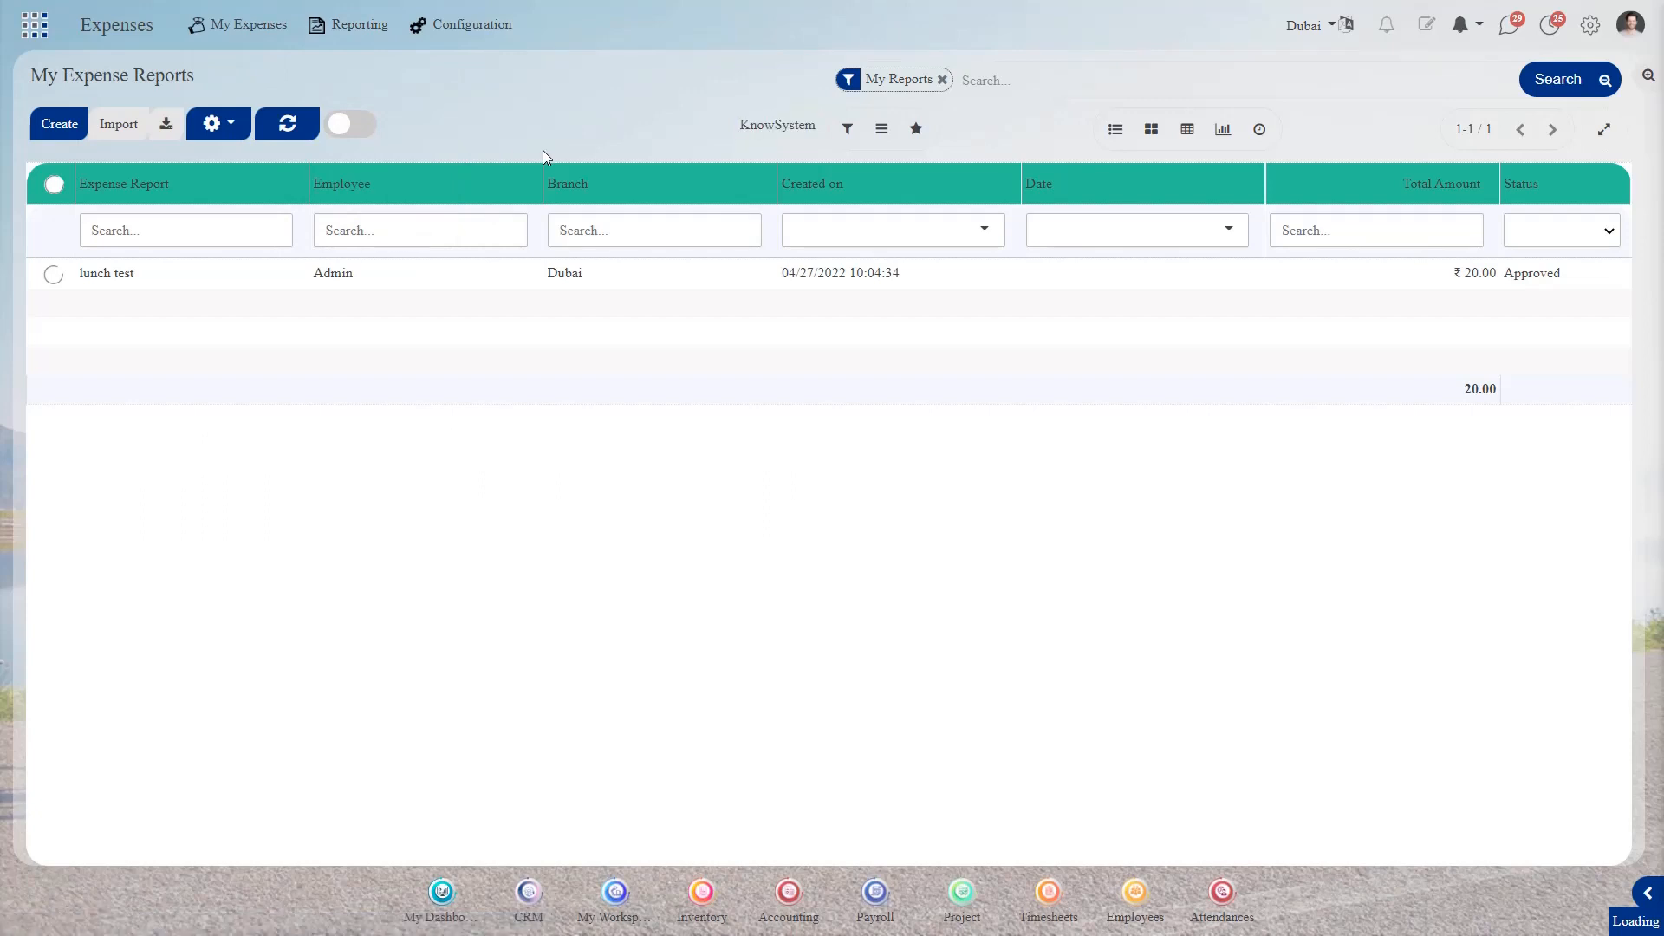
{"action": "left_click", "coordinate": [943, 80]}
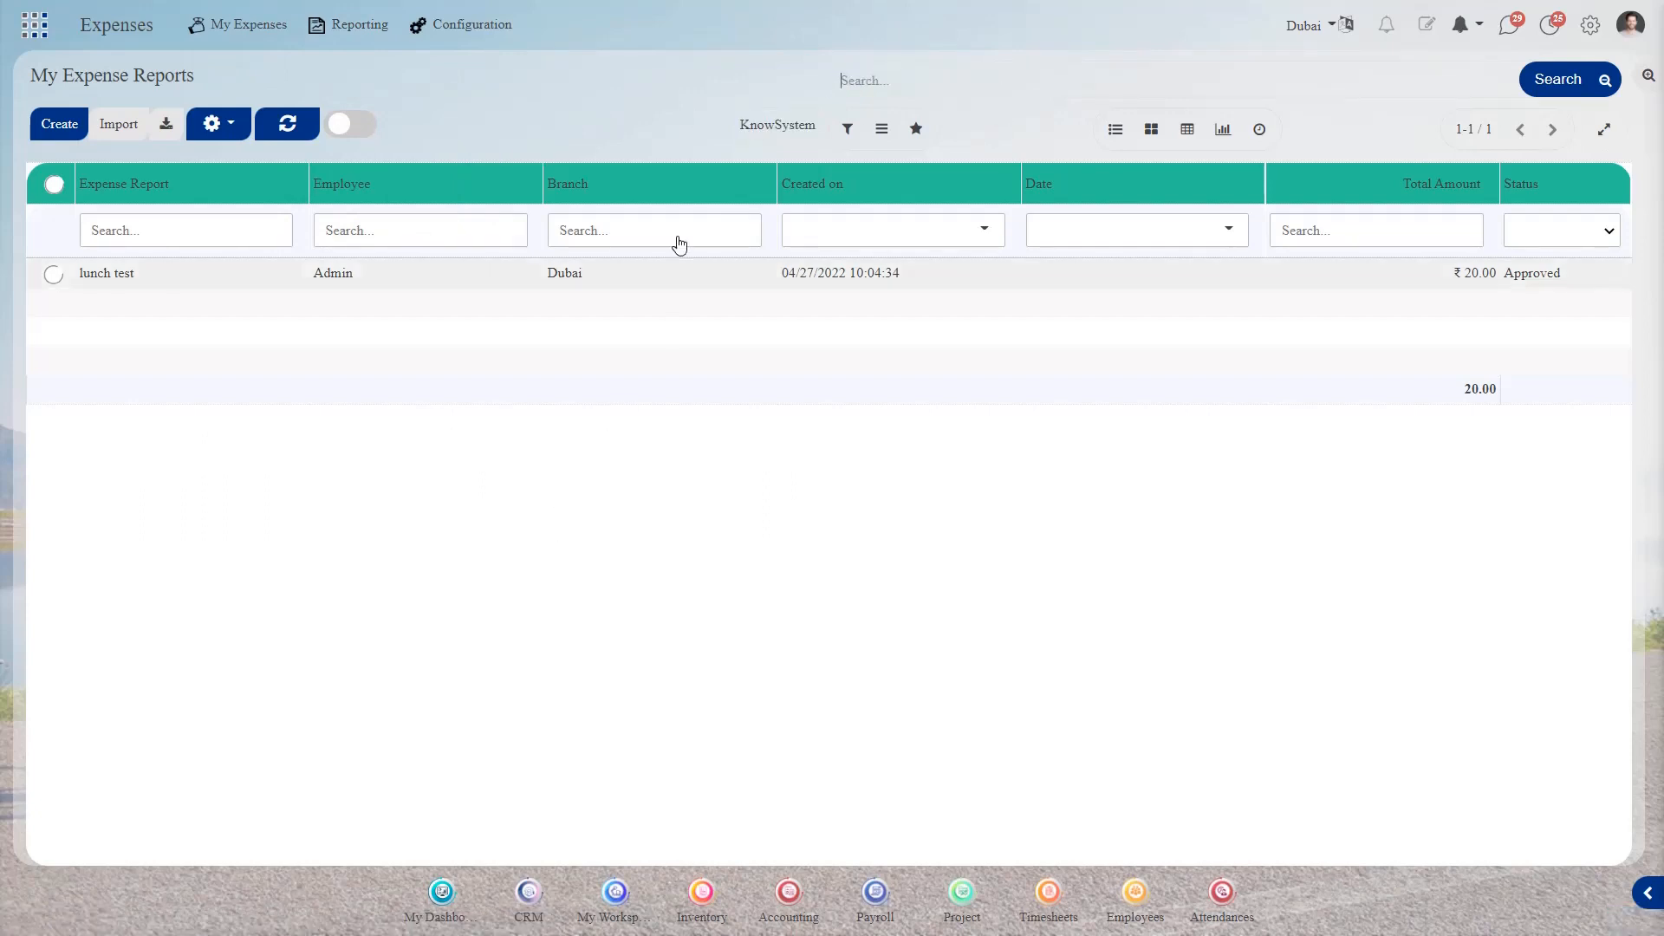